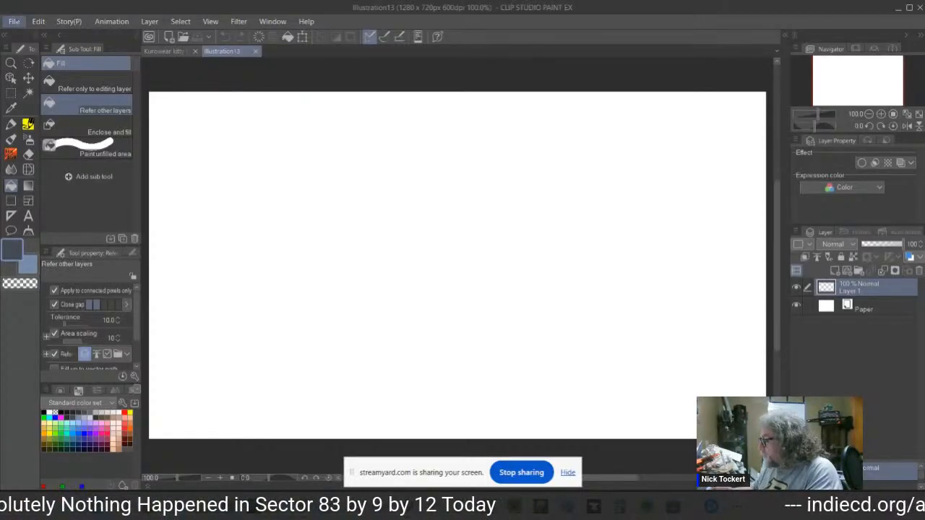
pyautogui.click(14, 21)
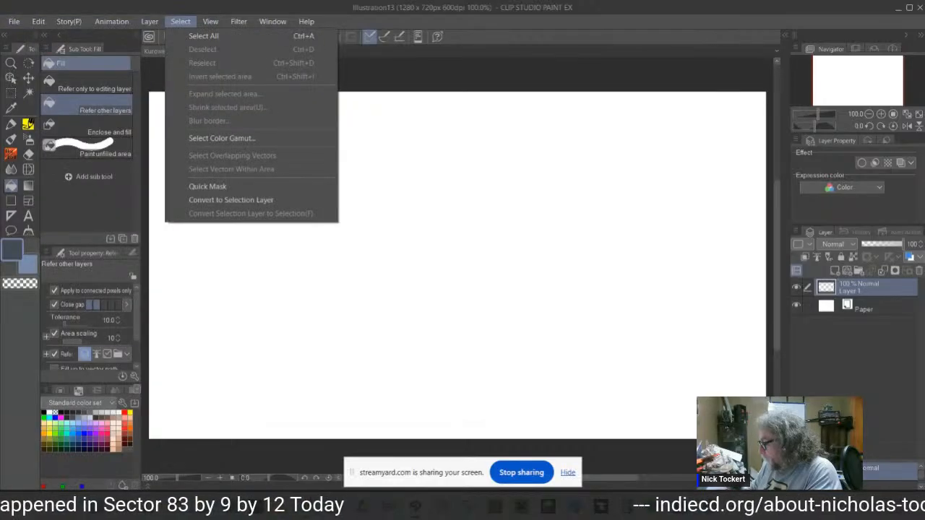
pyautogui.click(180, 21)
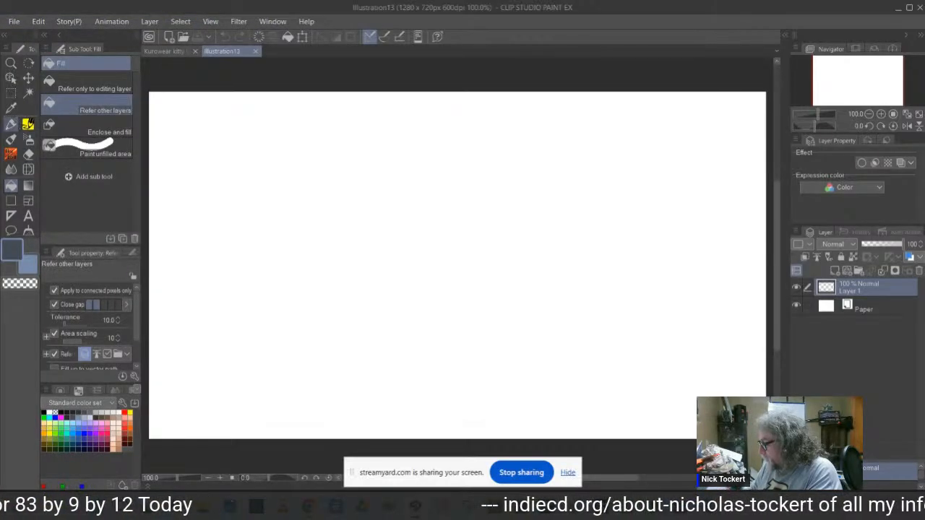
# Spray loose blue patches with white gaps across the upper part of the canvas using the Soft airbrush at size 100.
pyautogui.click(28, 140)
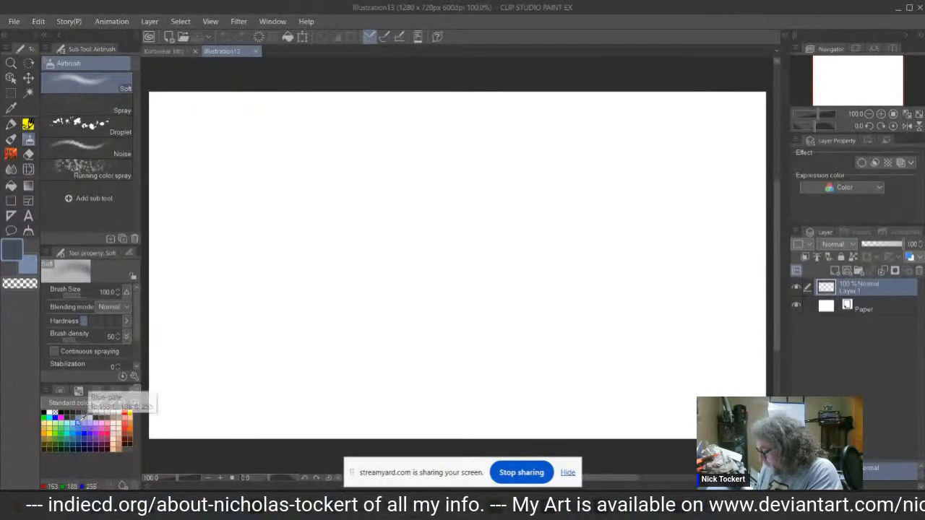
pyautogui.click(81, 421)
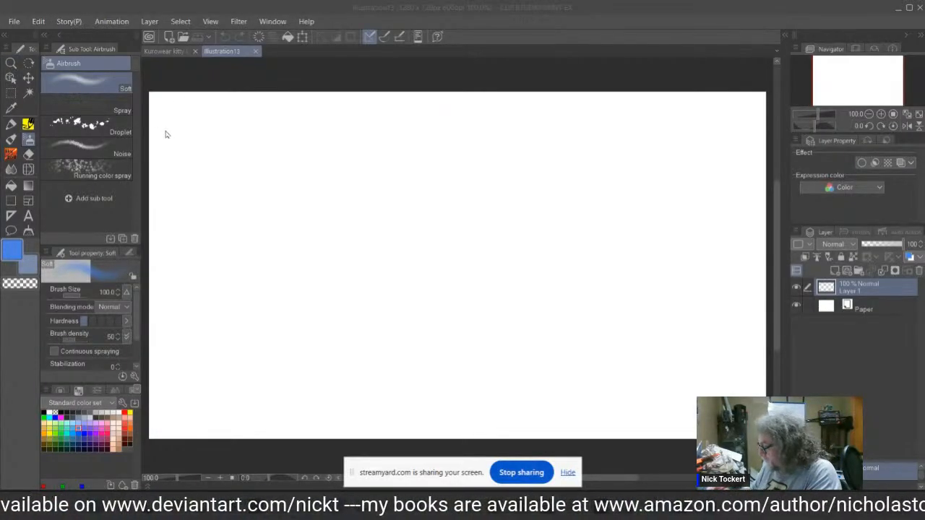
pyautogui.click(128, 252)
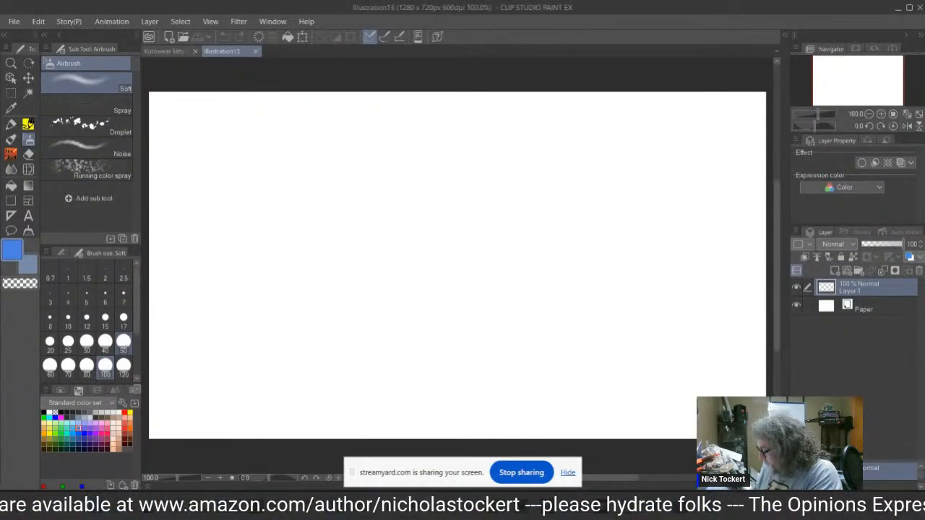
pyautogui.moveTo(168, 105)
pyautogui.mouseDown()
pyautogui.moveTo(148, 122)
pyautogui.moveTo(145, 100)
pyautogui.mouseUp()
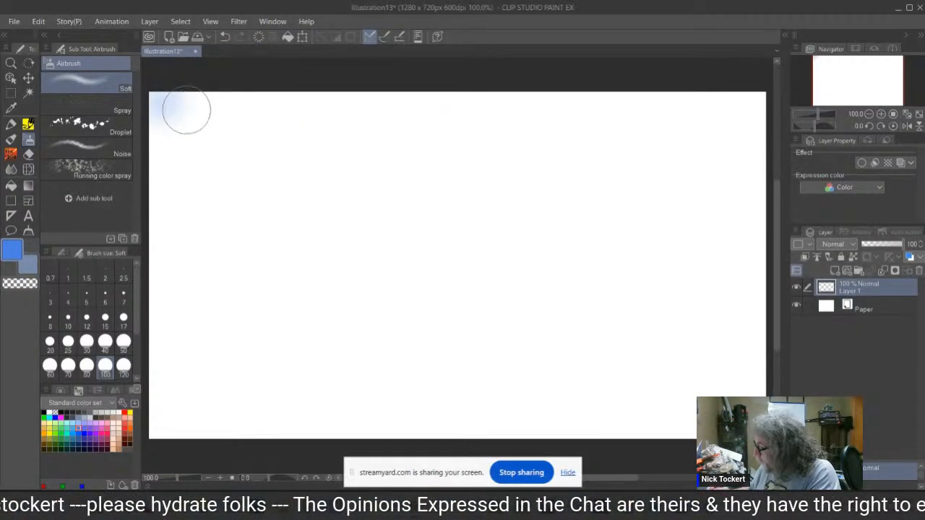
pyautogui.moveTo(183, 108)
pyautogui.mouseDown()
pyautogui.moveTo(231, 120)
pyautogui.moveTo(320, 104)
pyautogui.moveTo(748, 113)
pyautogui.moveTo(180, 146)
pyautogui.moveTo(448, 135)
pyautogui.moveTo(730, 140)
pyautogui.moveTo(739, 120)
pyautogui.mouseUp()
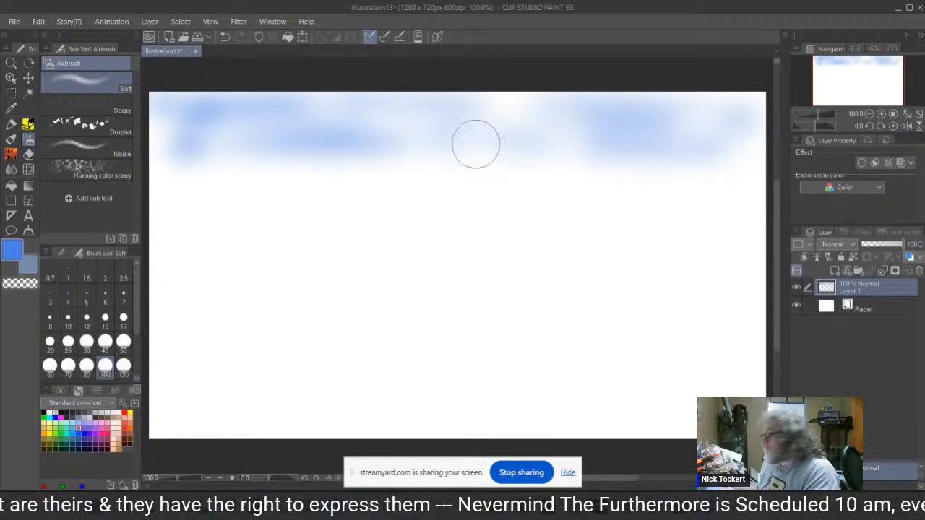
pyautogui.moveTo(224, 217)
pyautogui.mouseDown()
pyautogui.moveTo(169, 188)
pyautogui.moveTo(176, 201)
pyautogui.moveTo(165, 196)
pyautogui.moveTo(255, 180)
pyautogui.moveTo(225, 167)
pyautogui.moveTo(296, 166)
pyautogui.moveTo(293, 182)
pyautogui.moveTo(505, 184)
pyautogui.moveTo(429, 170)
pyautogui.moveTo(758, 193)
pyautogui.moveTo(696, 180)
pyautogui.mouseUp()
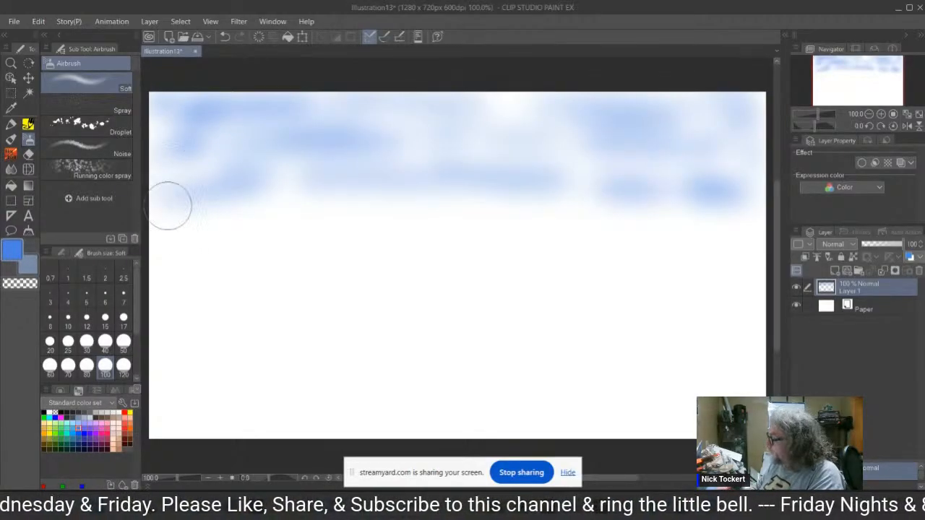
pyautogui.moveTo(209, 226)
pyautogui.mouseDown()
pyautogui.moveTo(279, 225)
pyautogui.moveTo(287, 209)
pyautogui.moveTo(325, 203)
pyautogui.moveTo(508, 212)
pyautogui.mouseUp()
pyautogui.moveTo(370, 206)
pyautogui.mouseDown()
pyautogui.moveTo(646, 211)
pyautogui.moveTo(678, 219)
pyautogui.moveTo(537, 210)
pyautogui.moveTo(748, 223)
pyautogui.mouseUp()
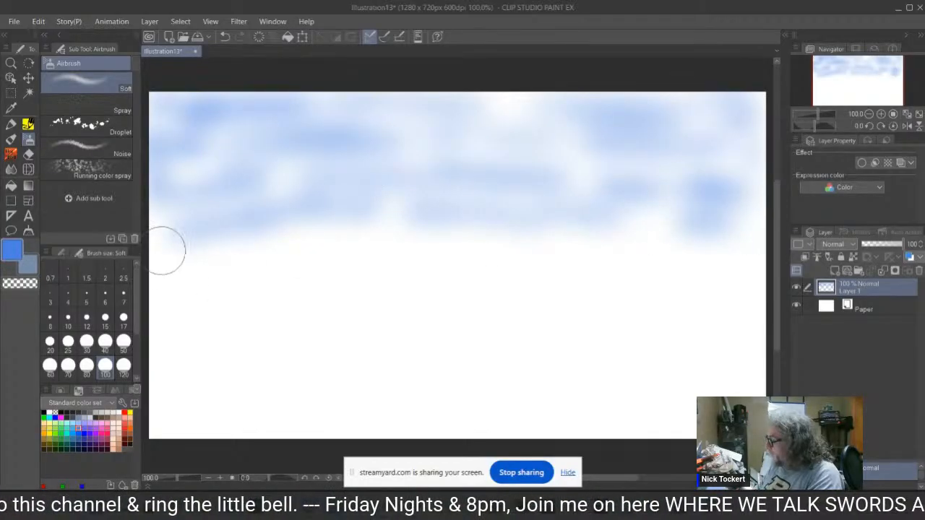
# Airbrush denser blue across the lower half of the canvas down to its bottom edge, adding light touches to the upper sky.
pyautogui.moveTo(177, 274)
pyautogui.mouseDown()
pyautogui.moveTo(311, 243)
pyautogui.moveTo(273, 249)
pyautogui.moveTo(302, 243)
pyautogui.moveTo(570, 242)
pyautogui.moveTo(755, 258)
pyautogui.moveTo(744, 108)
pyautogui.moveTo(494, 100)
pyautogui.mouseUp()
pyautogui.moveTo(170, 286)
pyautogui.mouseDown()
pyautogui.moveTo(228, 283)
pyautogui.moveTo(164, 286)
pyautogui.moveTo(160, 266)
pyautogui.moveTo(159, 306)
pyautogui.moveTo(162, 257)
pyautogui.moveTo(153, 301)
pyautogui.moveTo(189, 322)
pyautogui.moveTo(230, 293)
pyautogui.moveTo(303, 280)
pyautogui.moveTo(237, 277)
pyautogui.moveTo(660, 276)
pyautogui.moveTo(427, 257)
pyautogui.moveTo(590, 268)
pyautogui.moveTo(754, 297)
pyautogui.moveTo(709, 274)
pyautogui.moveTo(747, 275)
pyautogui.moveTo(319, 279)
pyautogui.moveTo(295, 298)
pyautogui.moveTo(165, 314)
pyautogui.moveTo(410, 310)
pyautogui.moveTo(364, 302)
pyautogui.moveTo(745, 313)
pyautogui.moveTo(756, 308)
pyautogui.moveTo(745, 226)
pyautogui.mouseUp()
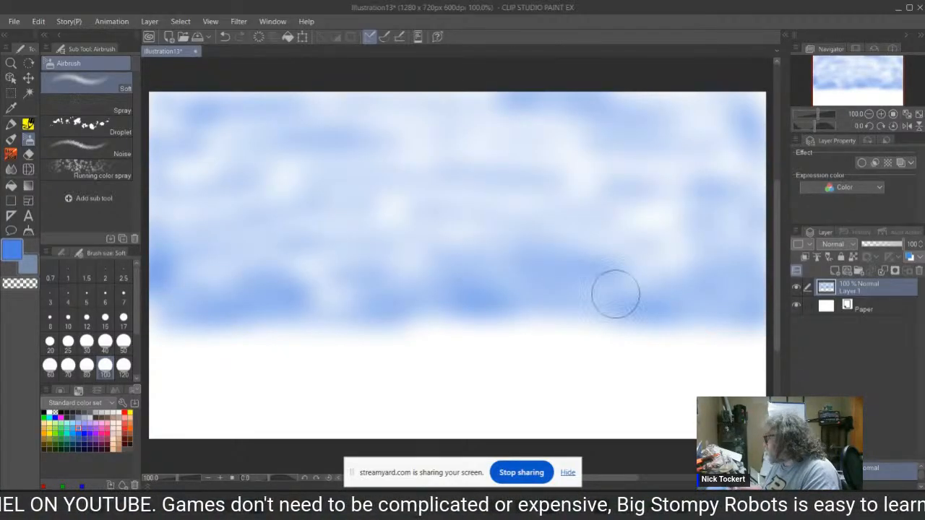
pyautogui.moveTo(198, 298)
pyautogui.mouseDown()
pyautogui.moveTo(197, 325)
pyautogui.moveTo(286, 330)
pyautogui.moveTo(753, 327)
pyautogui.moveTo(260, 352)
pyautogui.moveTo(170, 335)
pyautogui.moveTo(171, 296)
pyautogui.moveTo(175, 362)
pyautogui.moveTo(399, 342)
pyautogui.moveTo(255, 352)
pyautogui.moveTo(601, 359)
pyautogui.moveTo(749, 348)
pyautogui.moveTo(354, 363)
pyautogui.mouseUp()
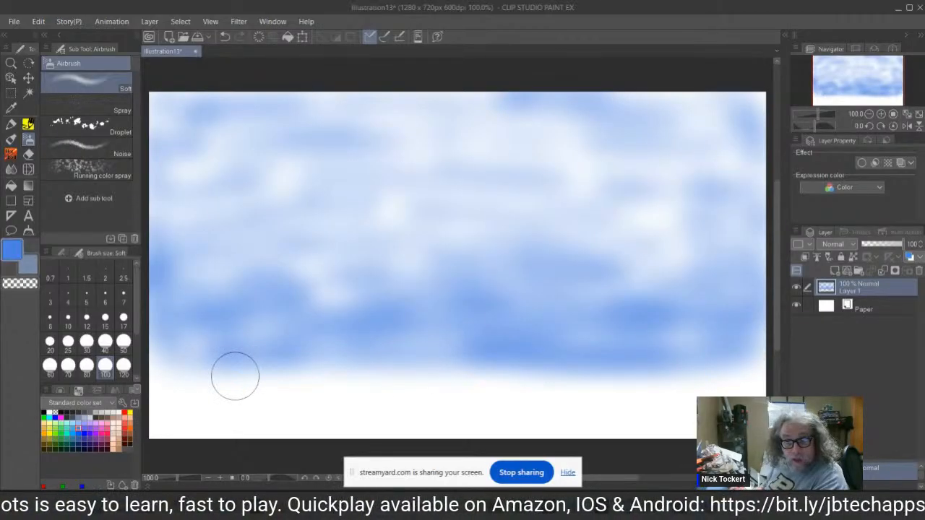
pyautogui.moveTo(677, 383)
pyautogui.mouseDown()
pyautogui.moveTo(750, 318)
pyautogui.moveTo(732, 377)
pyautogui.moveTo(205, 380)
pyautogui.moveTo(255, 387)
pyautogui.moveTo(166, 342)
pyautogui.moveTo(236, 349)
pyautogui.moveTo(209, 388)
pyautogui.moveTo(173, 406)
pyautogui.moveTo(314, 412)
pyautogui.moveTo(203, 366)
pyautogui.moveTo(480, 392)
pyautogui.moveTo(470, 403)
pyautogui.moveTo(727, 384)
pyautogui.moveTo(713, 364)
pyautogui.moveTo(337, 368)
pyautogui.moveTo(704, 414)
pyautogui.moveTo(310, 417)
pyautogui.moveTo(700, 418)
pyautogui.mouseUp()
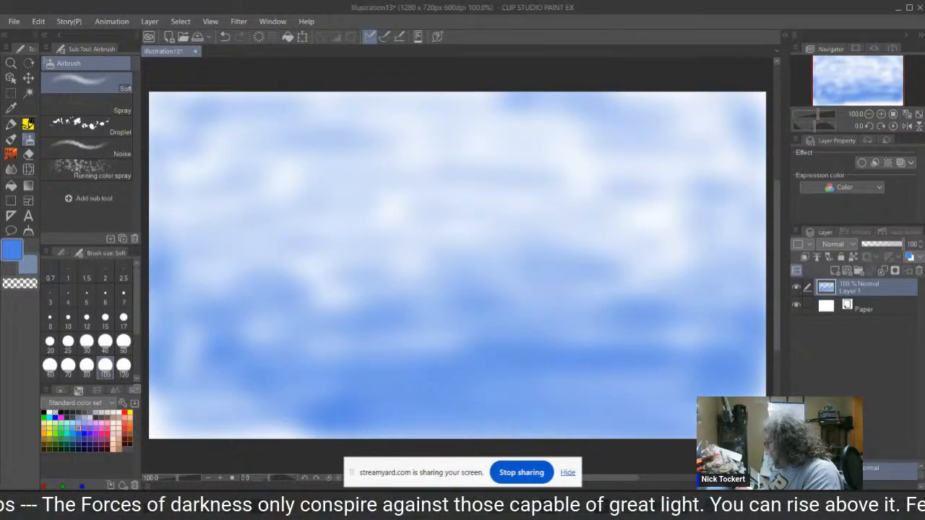
pyautogui.moveTo(318, 423)
pyautogui.mouseDown()
pyautogui.moveTo(166, 425)
pyautogui.moveTo(165, 382)
pyautogui.moveTo(526, 356)
pyautogui.moveTo(237, 356)
pyautogui.moveTo(366, 351)
pyautogui.moveTo(240, 336)
pyautogui.moveTo(266, 319)
pyautogui.moveTo(374, 341)
pyautogui.moveTo(632, 364)
pyautogui.moveTo(641, 384)
pyautogui.moveTo(628, 390)
pyautogui.moveTo(646, 383)
pyautogui.moveTo(445, 386)
pyautogui.moveTo(513, 399)
pyautogui.moveTo(243, 438)
pyautogui.moveTo(161, 426)
pyautogui.mouseUp()
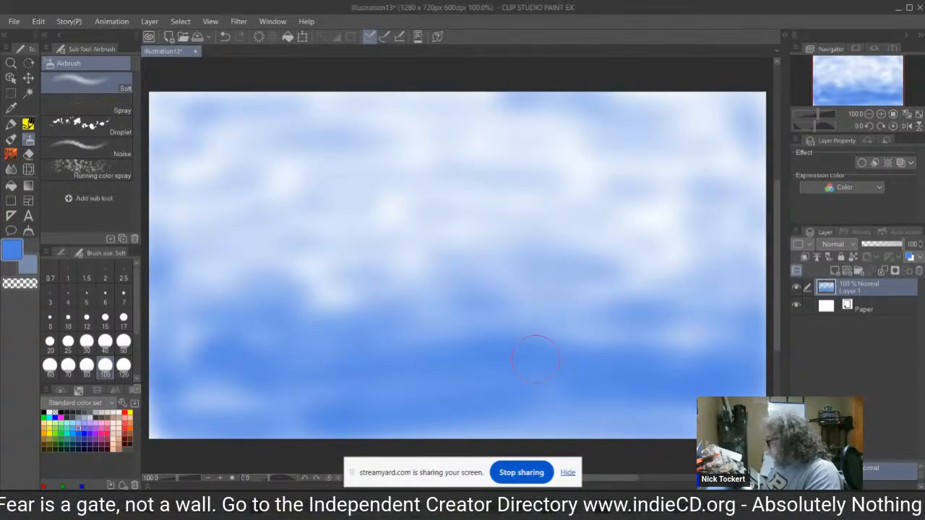
pyautogui.moveTo(172, 439)
pyautogui.mouseDown()
pyautogui.moveTo(155, 424)
pyautogui.moveTo(176, 422)
pyautogui.mouseUp()
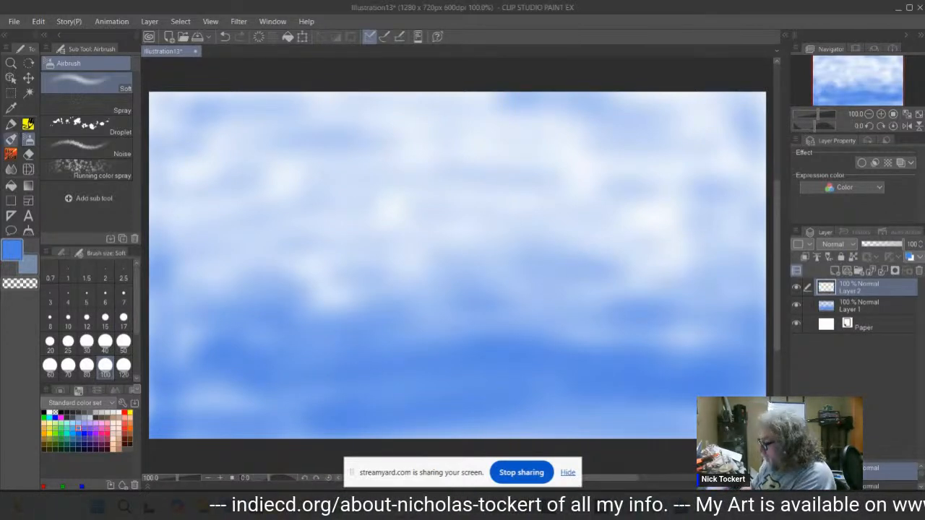
# Paint a jagged grey-blue rock peak at the canvas's left edge on Layer 2 with the Thick oil paint brush at size 20.
pyautogui.click(11, 139)
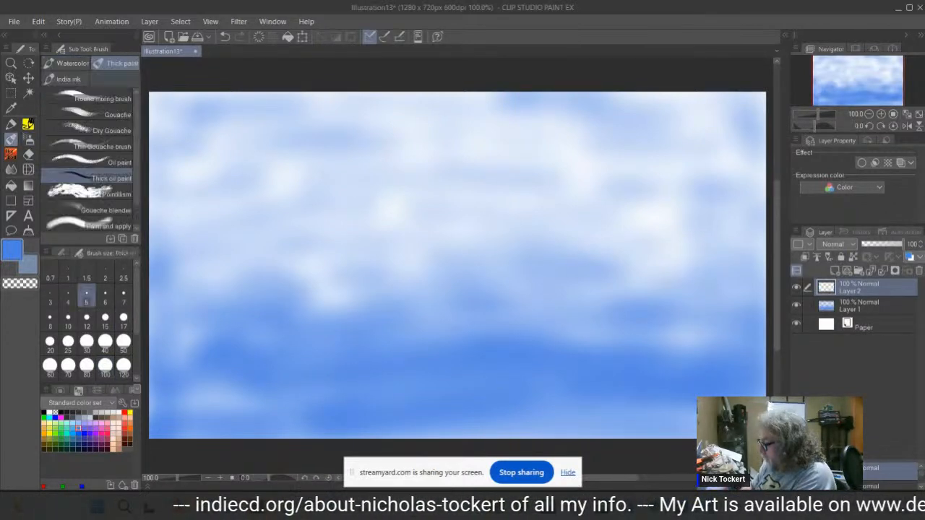
pyautogui.click(81, 414)
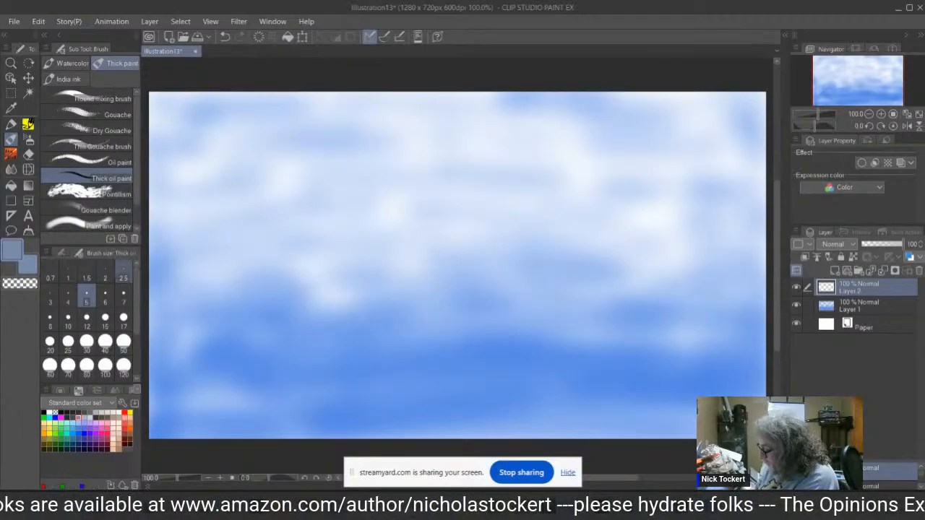
pyautogui.click(49, 341)
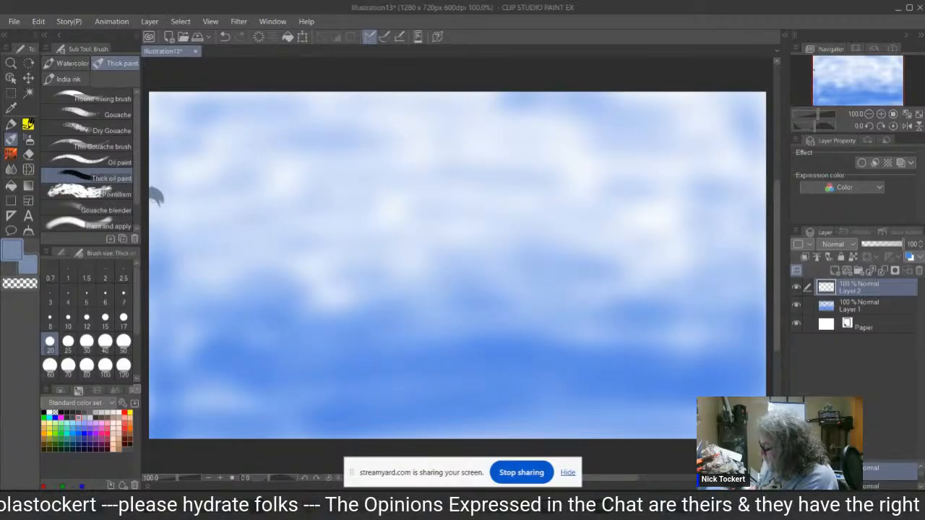
pyautogui.moveTo(156, 200)
pyautogui.mouseDown()
pyautogui.moveTo(191, 221)
pyautogui.moveTo(204, 245)
pyautogui.mouseUp()
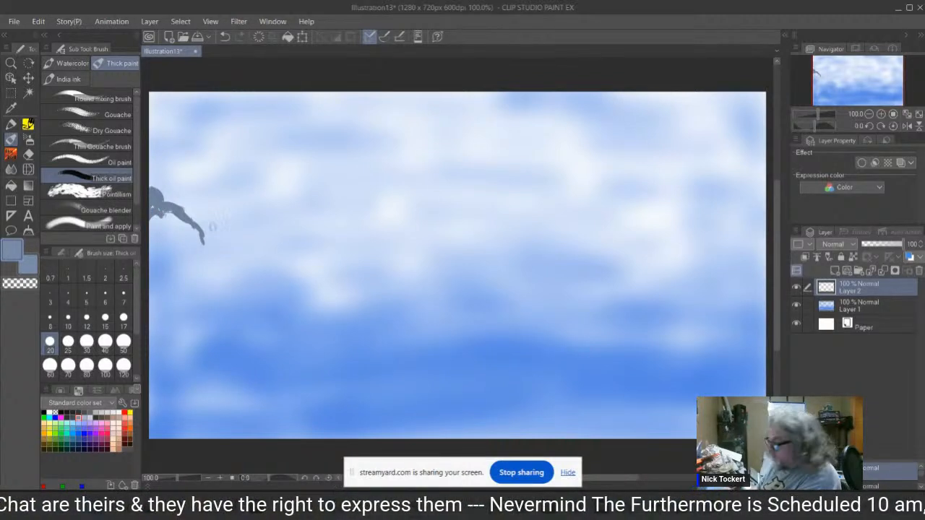
pyautogui.moveTo(150, 220)
pyautogui.mouseDown()
pyautogui.moveTo(203, 239)
pyautogui.moveTo(180, 230)
pyautogui.moveTo(225, 219)
pyautogui.moveTo(238, 248)
pyautogui.mouseUp()
pyautogui.moveTo(172, 221); pyautogui.dragTo(151, 247)
pyautogui.moveTo(151, 247)
pyautogui.mouseDown()
pyautogui.moveTo(179, 255)
pyautogui.moveTo(163, 250)
pyautogui.moveTo(176, 258)
pyautogui.moveTo(175, 236)
pyautogui.moveTo(186, 247)
pyautogui.moveTo(169, 226)
pyautogui.moveTo(226, 247)
pyautogui.moveTo(230, 238)
pyautogui.moveTo(253, 278)
pyautogui.moveTo(239, 249)
pyautogui.moveTo(198, 248)
pyautogui.mouseUp()
pyautogui.moveTo(173, 247)
pyautogui.mouseDown()
pyautogui.moveTo(163, 269)
pyautogui.moveTo(150, 252)
pyautogui.moveTo(157, 265)
pyautogui.moveTo(200, 260)
pyautogui.moveTo(188, 252)
pyautogui.moveTo(225, 270)
pyautogui.moveTo(235, 262)
pyautogui.mouseUp()
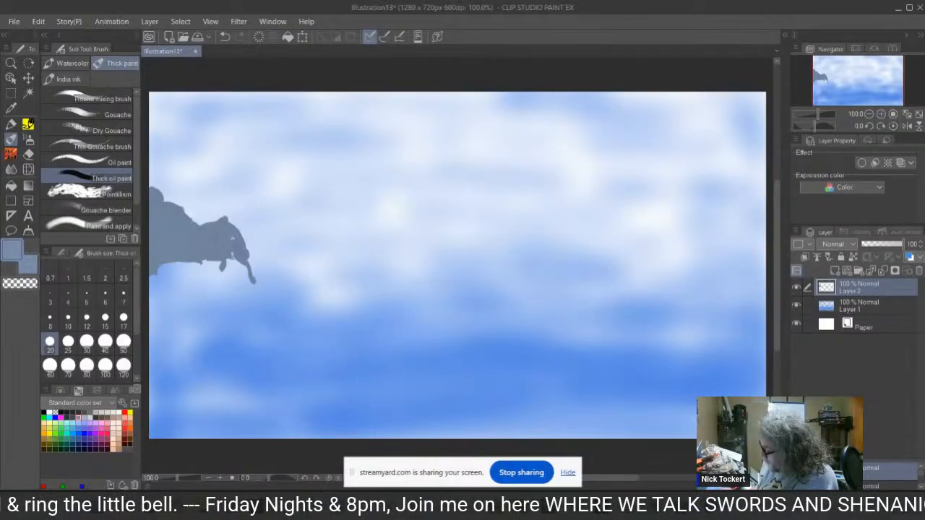
# Outline the cliff's craggy right side down to the canvas's bottom edge and fill its upper and middle parts with grey-blue.
pyautogui.moveTo(254, 279)
pyautogui.mouseDown()
pyautogui.moveTo(290, 295)
pyautogui.moveTo(280, 330)
pyautogui.moveTo(295, 388)
pyautogui.moveTo(289, 438)
pyautogui.mouseUp()
pyautogui.moveTo(186, 265)
pyautogui.mouseDown()
pyautogui.moveTo(158, 276)
pyautogui.moveTo(151, 296)
pyautogui.moveTo(195, 265)
pyautogui.moveTo(153, 299)
pyautogui.moveTo(153, 326)
pyautogui.mouseUp()
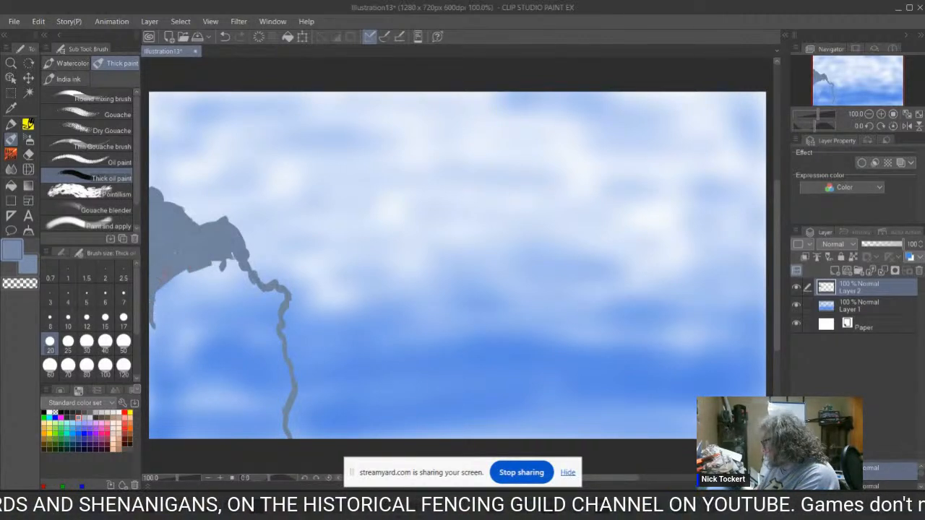
pyautogui.moveTo(217, 266)
pyautogui.mouseDown()
pyautogui.moveTo(177, 281)
pyautogui.moveTo(155, 304)
pyautogui.mouseUp()
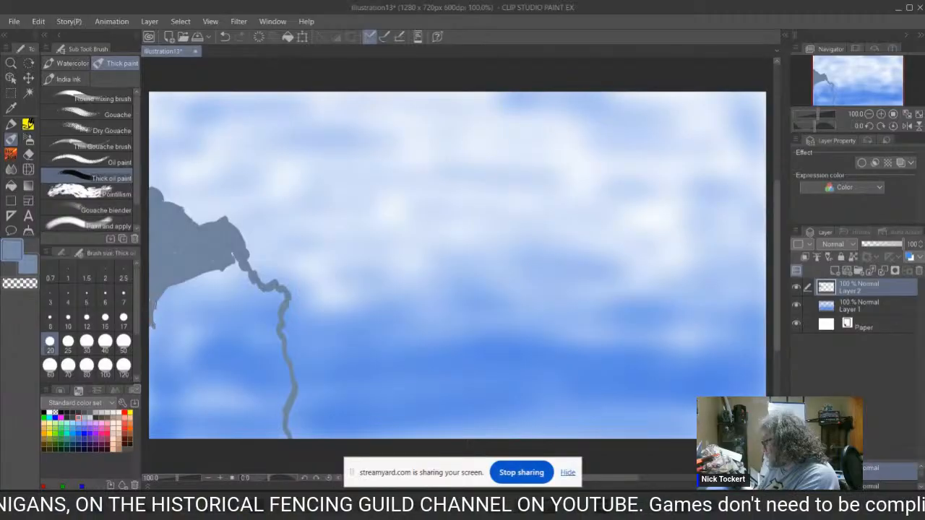
pyautogui.moveTo(214, 262)
pyautogui.mouseDown()
pyautogui.moveTo(167, 303)
pyautogui.moveTo(173, 292)
pyautogui.moveTo(154, 292)
pyautogui.moveTo(168, 319)
pyautogui.moveTo(179, 299)
pyautogui.moveTo(229, 282)
pyautogui.moveTo(237, 255)
pyautogui.moveTo(239, 265)
pyautogui.moveTo(182, 309)
pyautogui.moveTo(205, 299)
pyautogui.moveTo(152, 339)
pyautogui.moveTo(246, 273)
pyautogui.mouseUp()
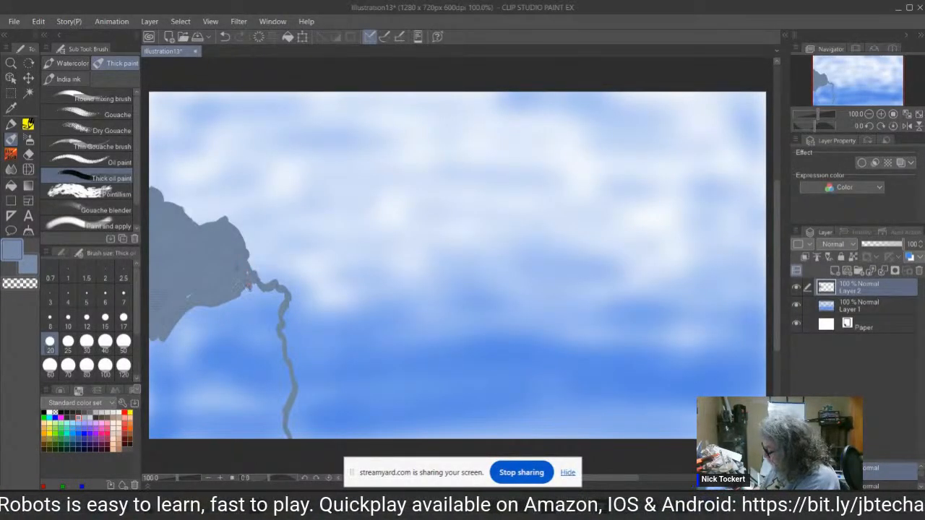
pyautogui.moveTo(249, 276)
pyautogui.mouseDown()
pyautogui.moveTo(257, 291)
pyautogui.moveTo(185, 322)
pyautogui.moveTo(172, 339)
pyautogui.moveTo(278, 294)
pyautogui.moveTo(231, 324)
pyautogui.moveTo(280, 300)
pyautogui.moveTo(272, 327)
pyautogui.moveTo(239, 353)
pyautogui.moveTo(171, 378)
pyautogui.moveTo(155, 402)
pyautogui.moveTo(187, 356)
pyautogui.mouseUp()
pyautogui.moveTo(152, 402)
pyautogui.mouseDown()
pyautogui.moveTo(150, 338)
pyautogui.moveTo(153, 367)
pyautogui.moveTo(163, 343)
pyautogui.moveTo(217, 323)
pyautogui.mouseUp()
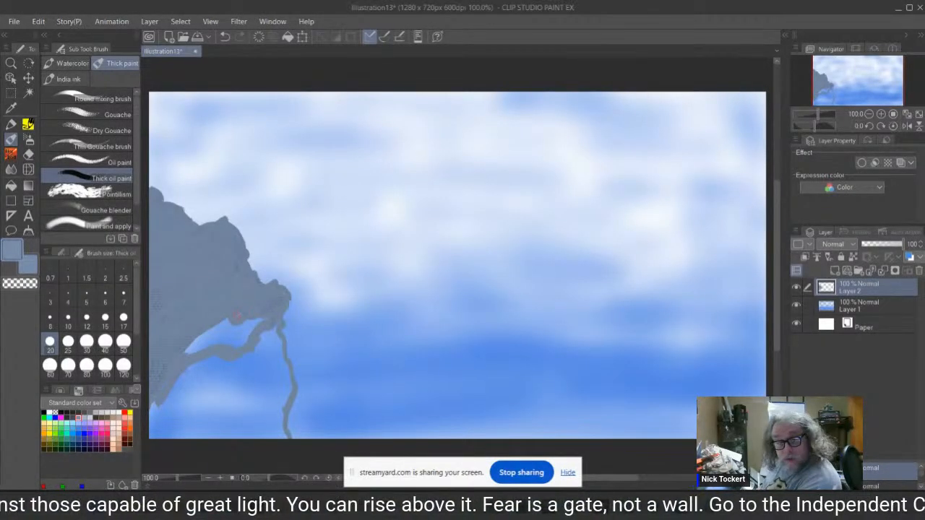
pyautogui.moveTo(194, 344)
pyautogui.mouseDown()
pyautogui.moveTo(229, 319)
pyautogui.moveTo(237, 325)
pyautogui.mouseUp()
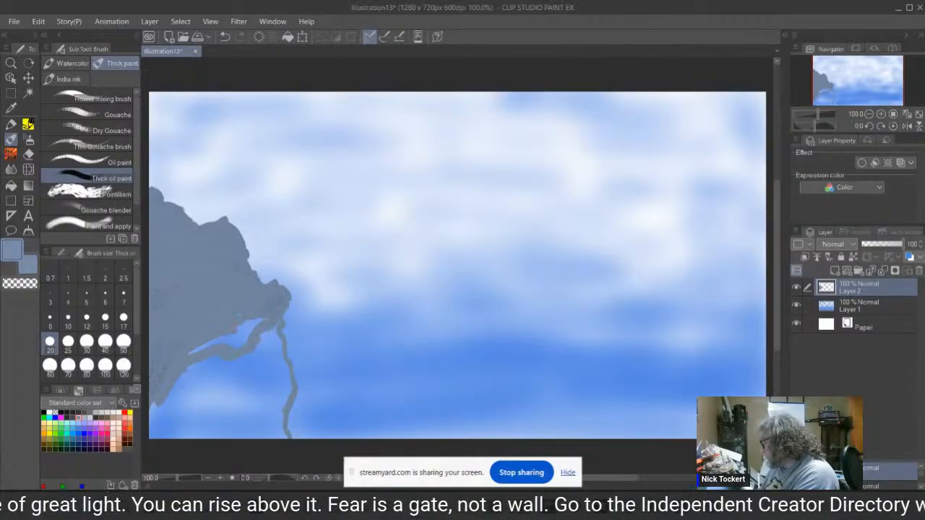
pyautogui.moveTo(195, 352)
pyautogui.mouseDown()
pyautogui.moveTo(253, 321)
pyautogui.moveTo(261, 322)
pyautogui.moveTo(250, 332)
pyautogui.moveTo(276, 327)
pyautogui.mouseUp()
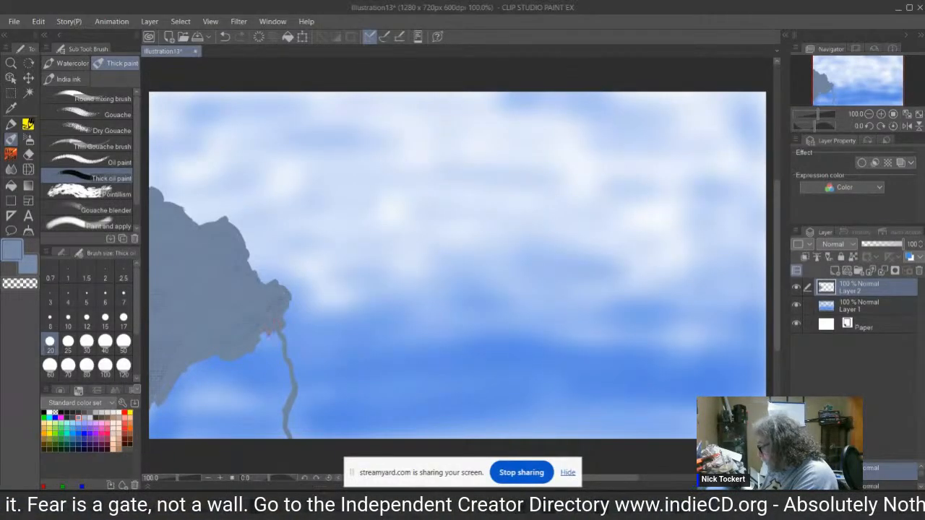
# Fill the remaining lower part of the cliff with grey-blue strokes up to its right outline and the canvas's bottom edge.
pyautogui.moveTo(253, 358); pyautogui.dragTo(276, 336)
pyautogui.moveTo(278, 369); pyautogui.dragTo(280, 336)
pyautogui.moveTo(282, 369); pyautogui.dragTo(283, 348)
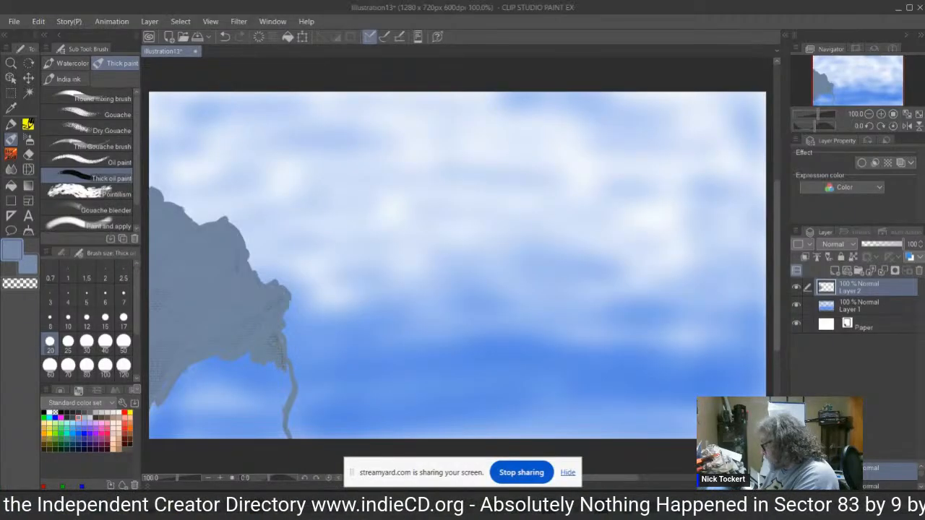
pyautogui.moveTo(153, 422); pyautogui.dragTo(217, 364)
pyautogui.moveTo(173, 411)
pyautogui.mouseDown()
pyautogui.moveTo(216, 376)
pyautogui.moveTo(208, 363)
pyautogui.mouseUp()
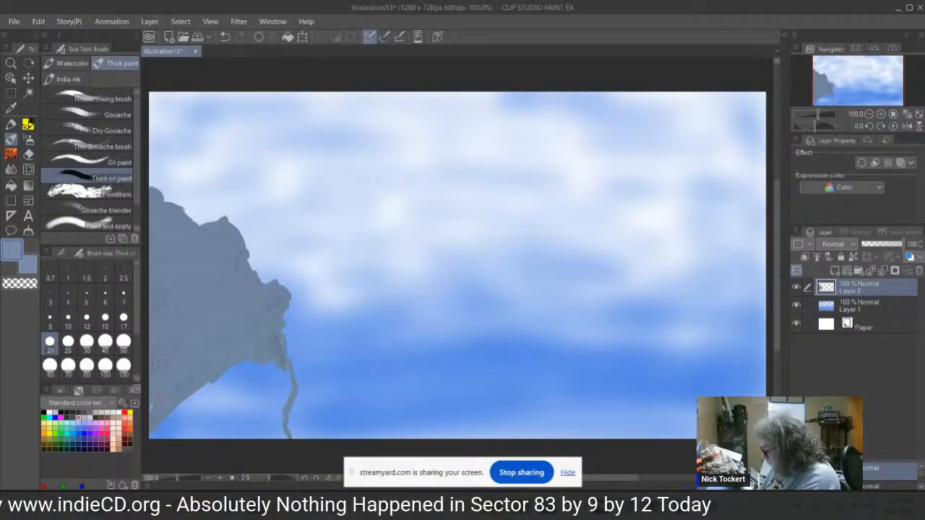
pyautogui.moveTo(173, 412)
pyautogui.mouseDown()
pyautogui.moveTo(233, 380)
pyautogui.moveTo(214, 366)
pyautogui.moveTo(226, 356)
pyautogui.moveTo(264, 369)
pyautogui.moveTo(284, 349)
pyautogui.moveTo(281, 425)
pyautogui.mouseUp()
pyautogui.moveTo(279, 376)
pyautogui.mouseDown()
pyautogui.moveTo(267, 408)
pyautogui.moveTo(240, 433)
pyautogui.moveTo(253, 435)
pyautogui.moveTo(227, 425)
pyautogui.mouseUp()
pyautogui.moveTo(263, 396)
pyautogui.mouseDown()
pyautogui.moveTo(255, 415)
pyautogui.moveTo(255, 389)
pyautogui.moveTo(235, 413)
pyautogui.mouseUp()
pyautogui.moveTo(229, 384)
pyautogui.mouseDown()
pyautogui.moveTo(226, 415)
pyautogui.moveTo(211, 426)
pyautogui.mouseUp()
pyautogui.moveTo(232, 388)
pyautogui.mouseDown()
pyautogui.moveTo(227, 411)
pyautogui.moveTo(183, 409)
pyautogui.moveTo(153, 438)
pyautogui.mouseUp()
pyautogui.moveTo(227, 405)
pyautogui.mouseDown()
pyautogui.moveTo(234, 393)
pyautogui.moveTo(177, 433)
pyautogui.moveTo(205, 436)
pyautogui.mouseUp()
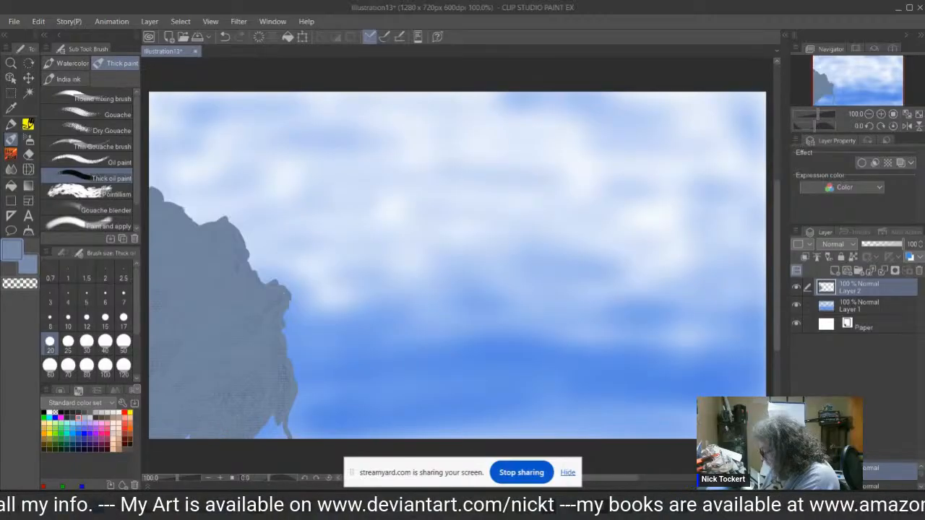
pyautogui.moveTo(273, 414)
pyautogui.mouseDown()
pyautogui.moveTo(260, 435)
pyautogui.moveTo(287, 438)
pyautogui.mouseUp()
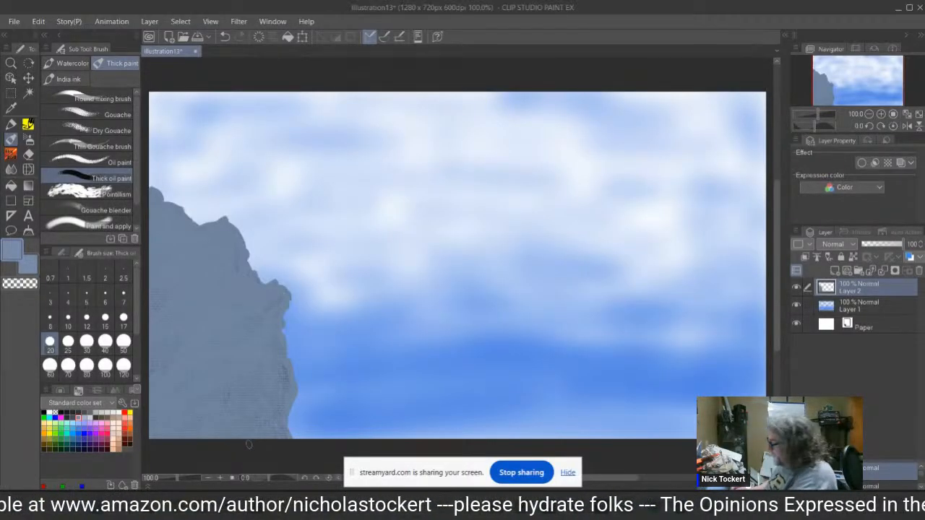
# Paint the craggy grey-blue outline of a second ridge to the right of the cliff, running down to the canvas's bottom edge.
pyautogui.moveTo(312, 282)
pyautogui.mouseDown()
pyautogui.moveTo(316, 268)
pyautogui.moveTo(284, 247)
pyautogui.moveTo(313, 263)
pyautogui.moveTo(319, 298)
pyautogui.moveTo(298, 268)
pyautogui.moveTo(317, 298)
pyautogui.moveTo(322, 287)
pyautogui.mouseUp()
pyautogui.moveTo(287, 252)
pyautogui.mouseDown()
pyautogui.moveTo(278, 231)
pyautogui.moveTo(285, 241)
pyautogui.moveTo(244, 238)
pyautogui.mouseUp()
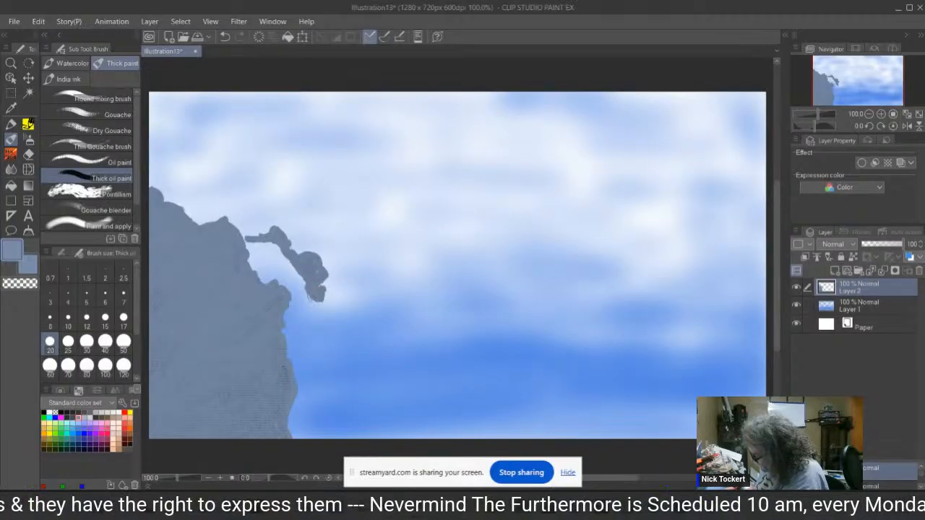
pyautogui.moveTo(318, 300)
pyautogui.mouseDown()
pyautogui.moveTo(325, 315)
pyautogui.moveTo(336, 312)
pyautogui.moveTo(343, 345)
pyautogui.moveTo(327, 279)
pyautogui.moveTo(348, 336)
pyautogui.mouseUp()
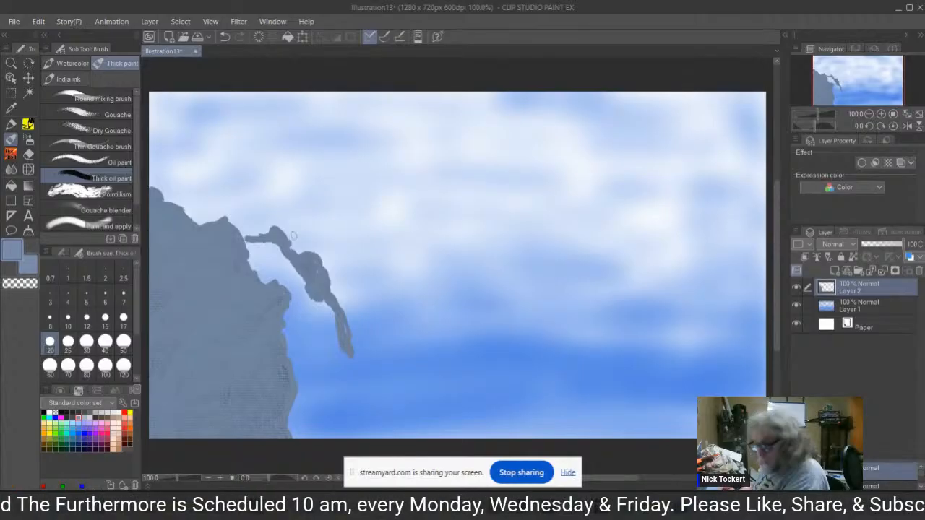
pyautogui.moveTo(290, 238)
pyautogui.mouseDown()
pyautogui.moveTo(300, 221)
pyautogui.moveTo(327, 274)
pyautogui.mouseUp()
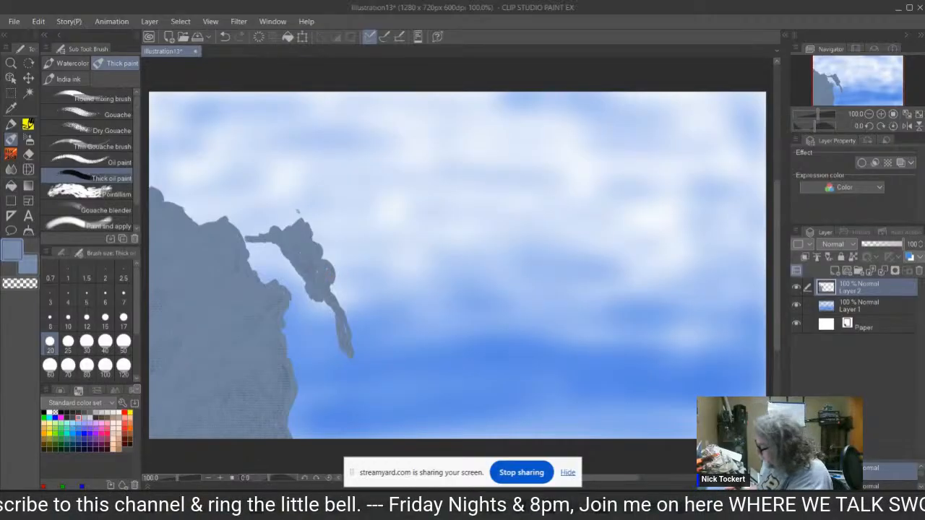
pyautogui.moveTo(335, 284); pyautogui.dragTo(352, 323)
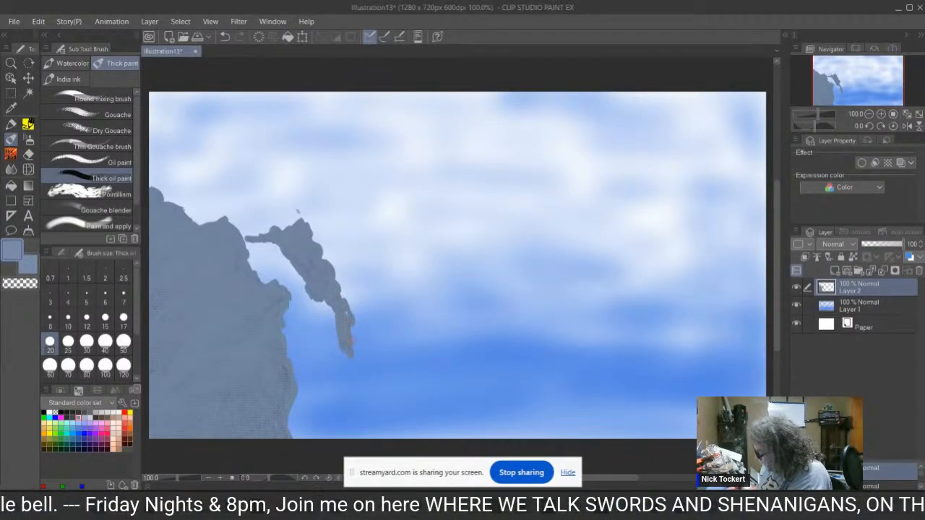
pyautogui.moveTo(363, 378); pyautogui.dragTo(367, 389)
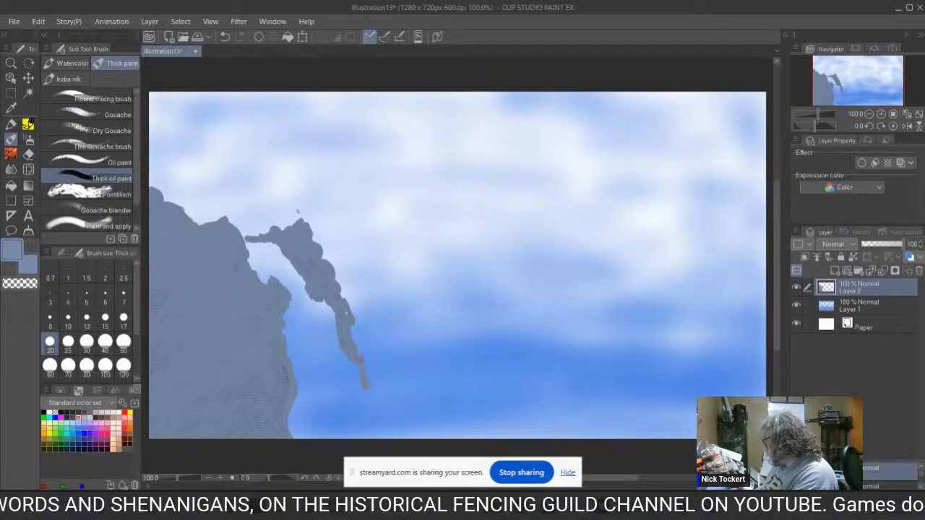
pyautogui.moveTo(354, 323)
pyautogui.mouseDown()
pyautogui.moveTo(374, 392)
pyautogui.moveTo(400, 413)
pyautogui.moveTo(379, 438)
pyautogui.moveTo(396, 432)
pyautogui.mouseUp()
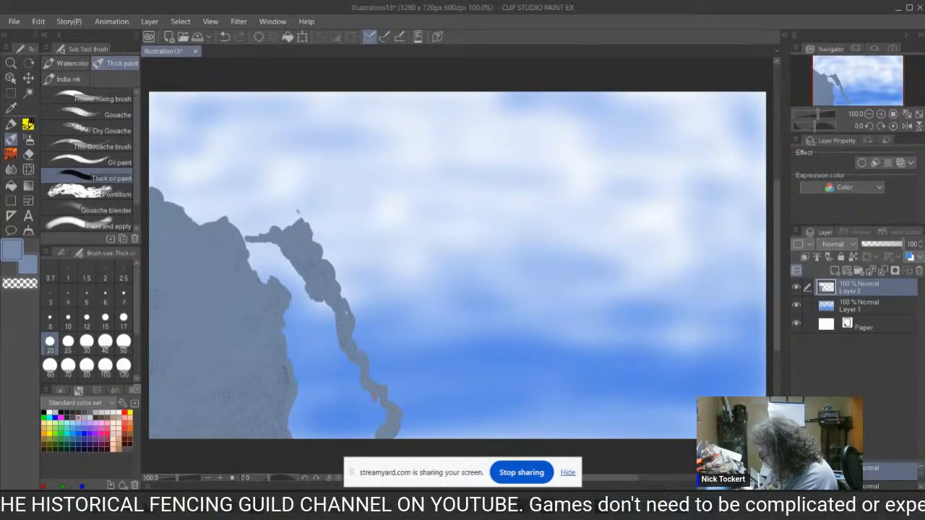
# Thicken the second ridge with grey-blue strokes, widening its craggy right side down to the canvas's bottom edge.
pyautogui.moveTo(373, 397); pyautogui.dragTo(382, 421)
pyautogui.moveTo(340, 299)
pyautogui.mouseDown()
pyautogui.moveTo(346, 243)
pyautogui.moveTo(327, 258)
pyautogui.moveTo(348, 279)
pyautogui.moveTo(343, 296)
pyautogui.moveTo(355, 258)
pyautogui.moveTo(353, 299)
pyautogui.moveTo(355, 275)
pyautogui.moveTo(365, 334)
pyautogui.moveTo(356, 334)
pyautogui.mouseUp()
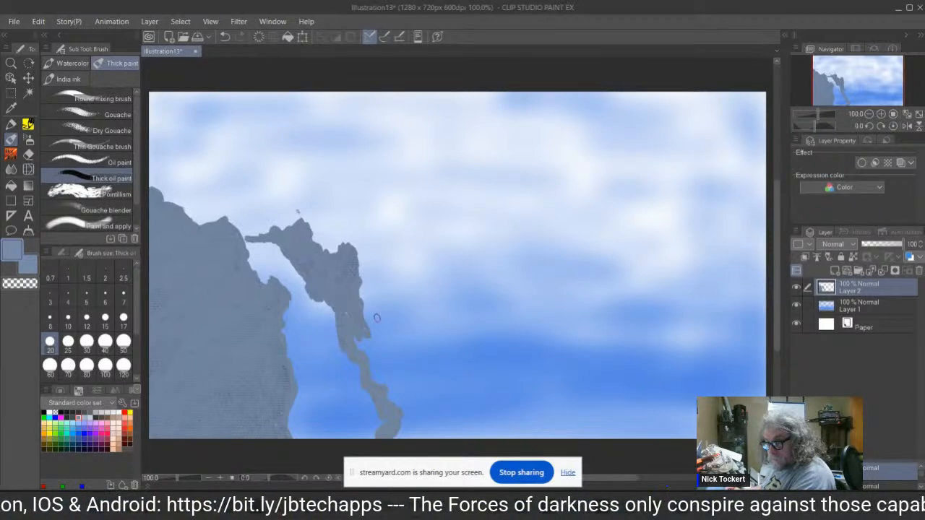
pyautogui.moveTo(363, 288)
pyautogui.mouseDown()
pyautogui.moveTo(366, 333)
pyautogui.moveTo(348, 318)
pyautogui.moveTo(362, 340)
pyautogui.moveTo(363, 322)
pyautogui.moveTo(377, 351)
pyautogui.mouseUp()
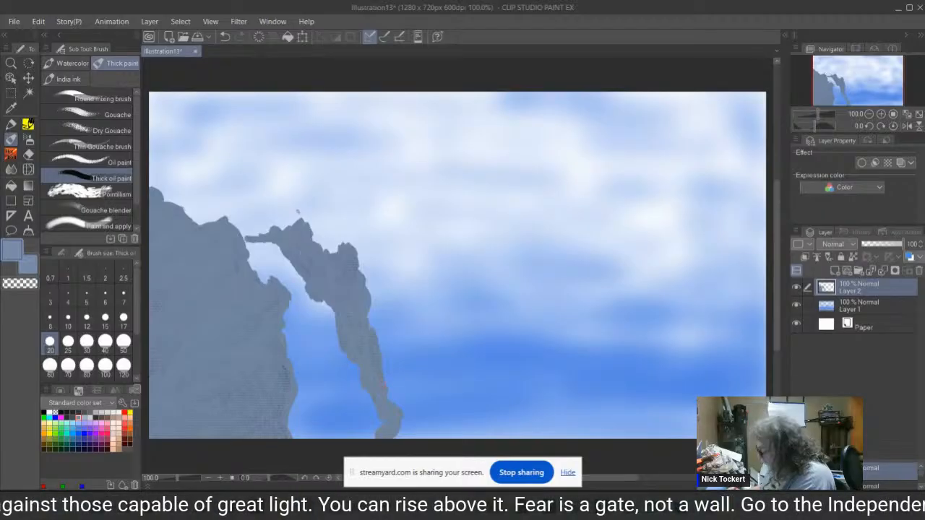
pyautogui.moveTo(383, 374); pyautogui.dragTo(396, 388)
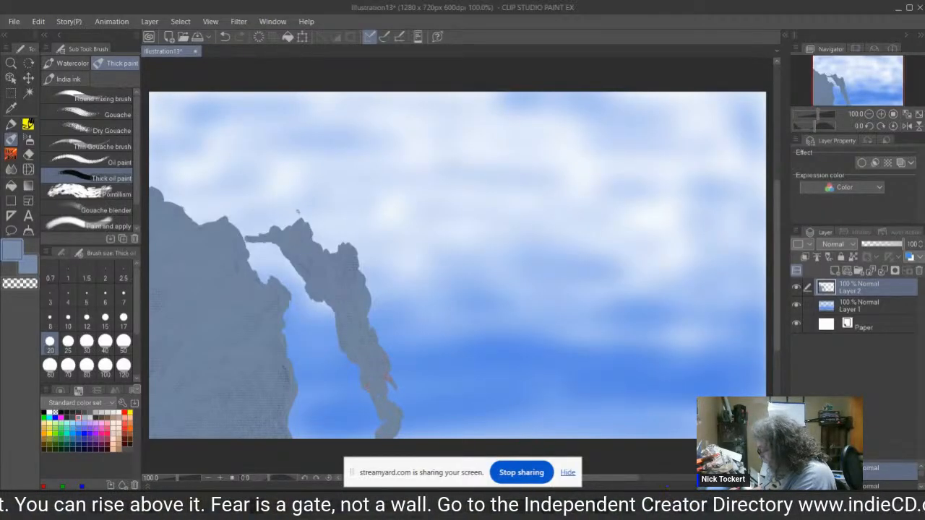
pyautogui.moveTo(391, 384)
pyautogui.mouseDown()
pyautogui.moveTo(416, 422)
pyautogui.moveTo(403, 438)
pyautogui.mouseUp()
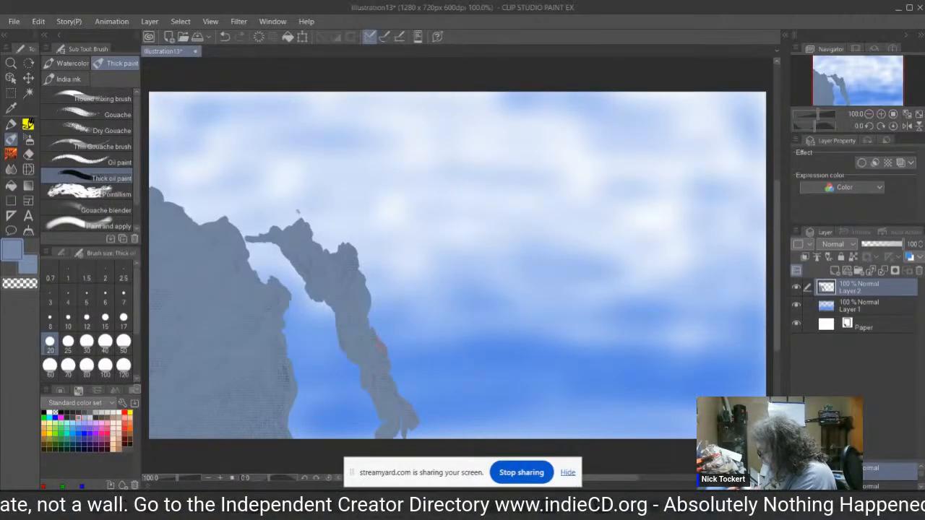
pyautogui.moveTo(379, 342)
pyautogui.mouseDown()
pyautogui.moveTo(380, 309)
pyautogui.moveTo(390, 332)
pyautogui.moveTo(389, 318)
pyautogui.moveTo(388, 351)
pyautogui.moveTo(398, 340)
pyautogui.moveTo(392, 329)
pyautogui.moveTo(393, 369)
pyautogui.moveTo(406, 351)
pyautogui.moveTo(396, 329)
pyautogui.moveTo(399, 353)
pyautogui.moveTo(413, 329)
pyautogui.mouseUp()
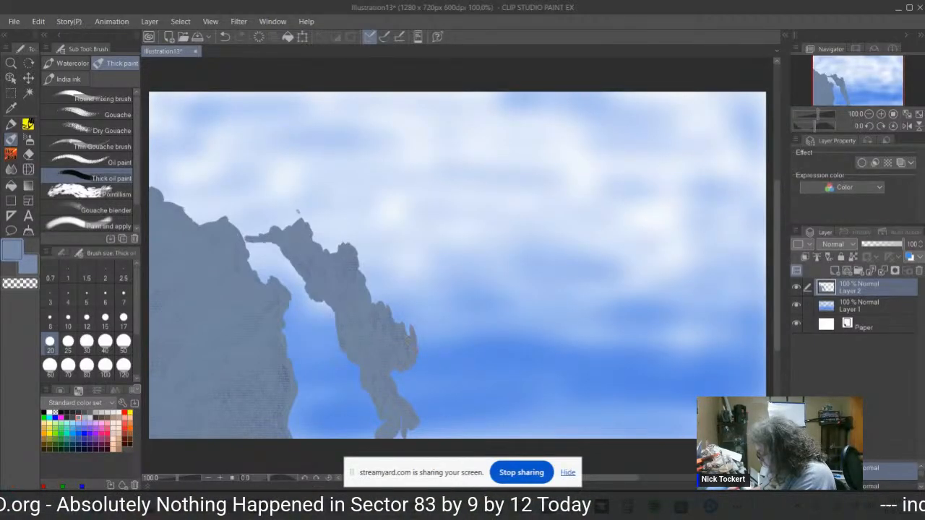
pyautogui.moveTo(413, 366)
pyautogui.mouseDown()
pyautogui.moveTo(401, 397)
pyautogui.moveTo(397, 374)
pyautogui.moveTo(396, 386)
pyautogui.moveTo(423, 376)
pyautogui.mouseUp()
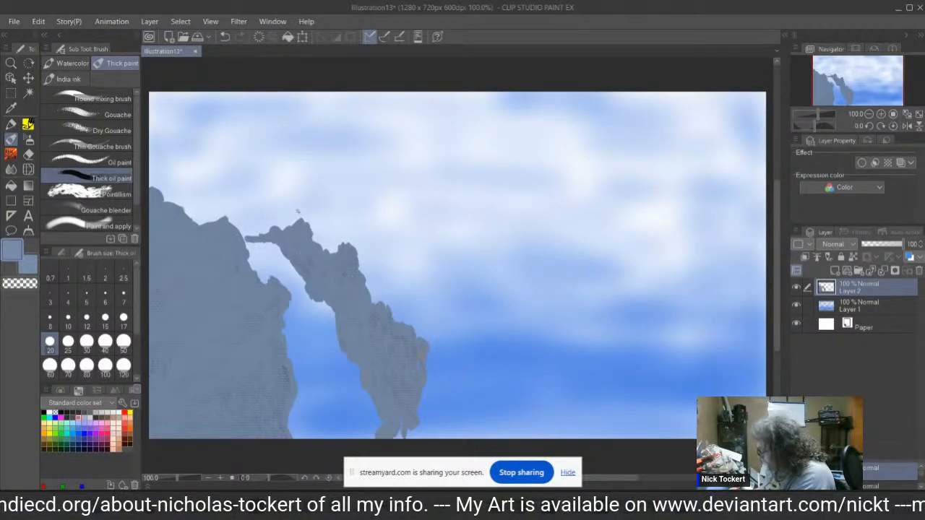
pyautogui.moveTo(431, 374)
pyautogui.mouseDown()
pyautogui.moveTo(427, 402)
pyautogui.moveTo(438, 406)
pyautogui.moveTo(423, 431)
pyautogui.moveTo(408, 433)
pyautogui.moveTo(424, 422)
pyautogui.moveTo(464, 423)
pyautogui.mouseUp()
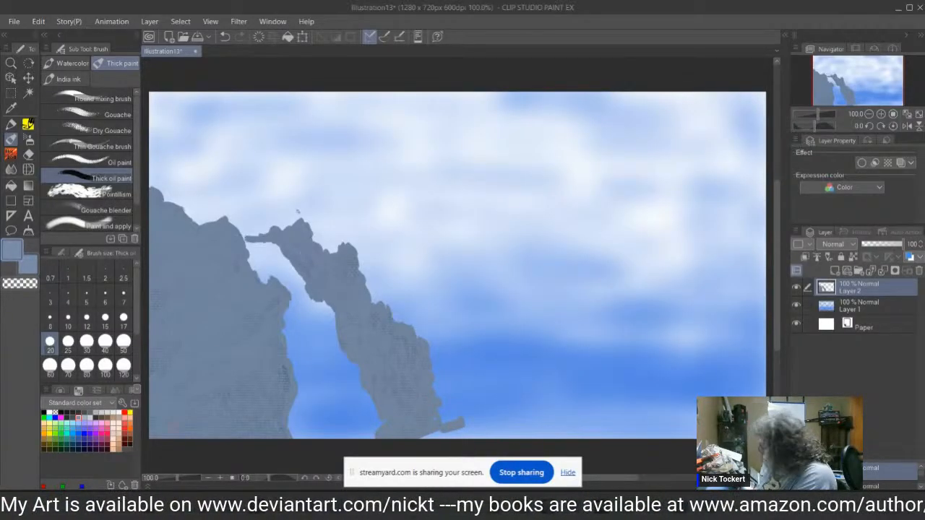
# Outline a low grey-blue slope descending rightward from the second ridge along the canvas's bottom edge and fill it in.
pyautogui.moveTo(438, 374)
pyautogui.mouseDown()
pyautogui.moveTo(439, 387)
pyautogui.moveTo(445, 365)
pyautogui.moveTo(444, 393)
pyautogui.moveTo(469, 364)
pyautogui.moveTo(510, 409)
pyautogui.moveTo(618, 436)
pyautogui.mouseUp()
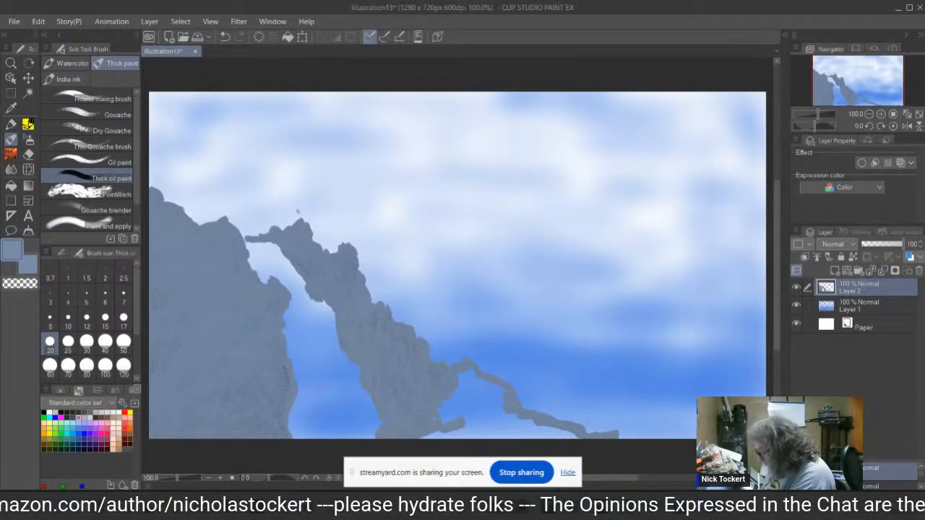
pyautogui.moveTo(440, 414)
pyautogui.mouseDown()
pyautogui.moveTo(475, 414)
pyautogui.moveTo(426, 439)
pyautogui.moveTo(486, 428)
pyautogui.moveTo(576, 437)
pyautogui.mouseUp()
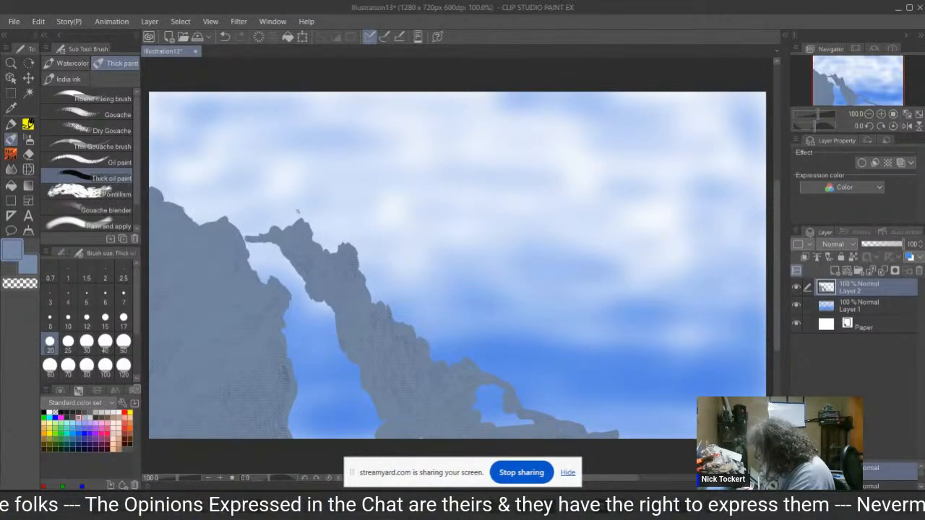
pyautogui.moveTo(516, 423)
pyautogui.mouseDown()
pyautogui.moveTo(484, 421)
pyautogui.moveTo(491, 387)
pyautogui.mouseUp()
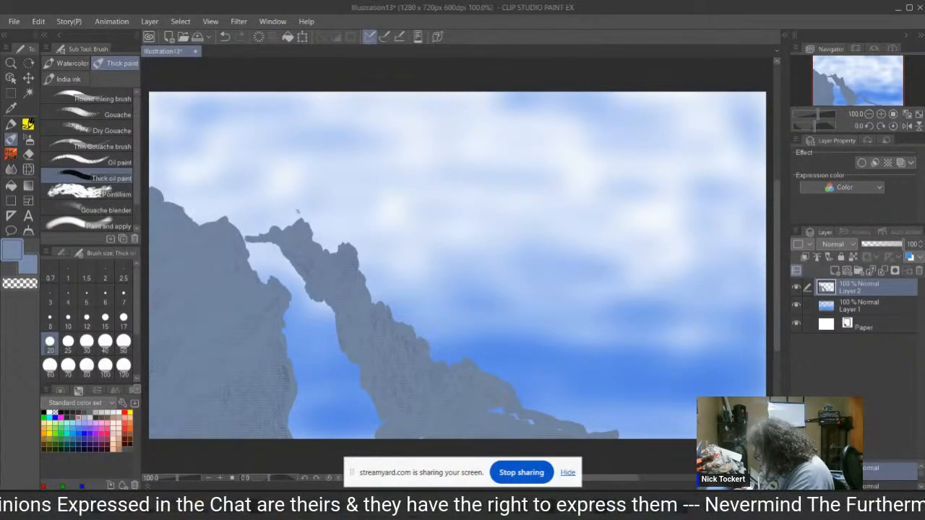
pyautogui.moveTo(600, 435); pyautogui.dragTo(677, 439)
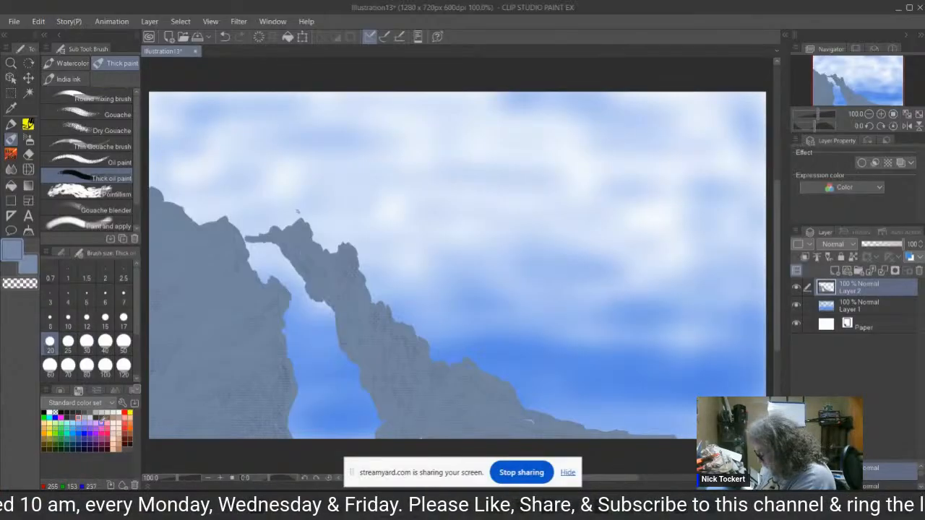
# Paint a white waterfall in the gap between the two ridges, filling it from the top down to the canvas's bottom edge.
pyautogui.click(99, 409)
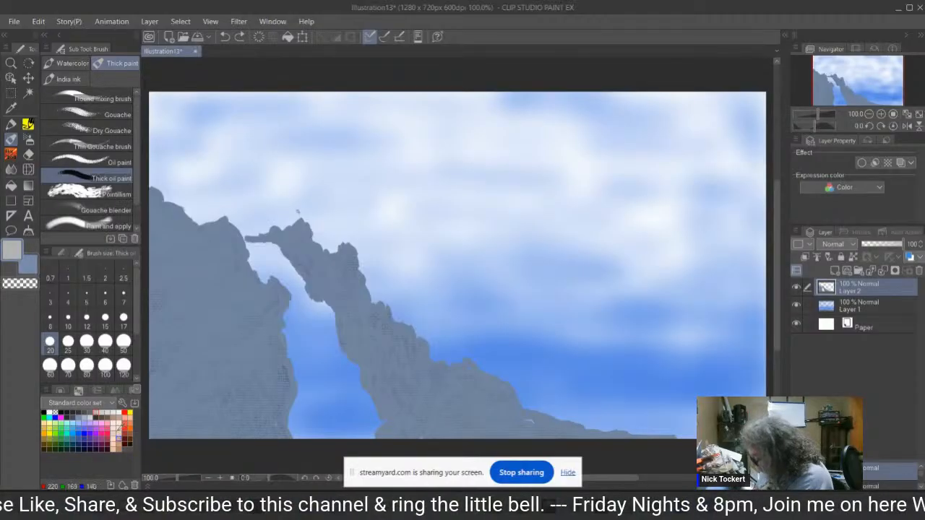
pyautogui.click(119, 411)
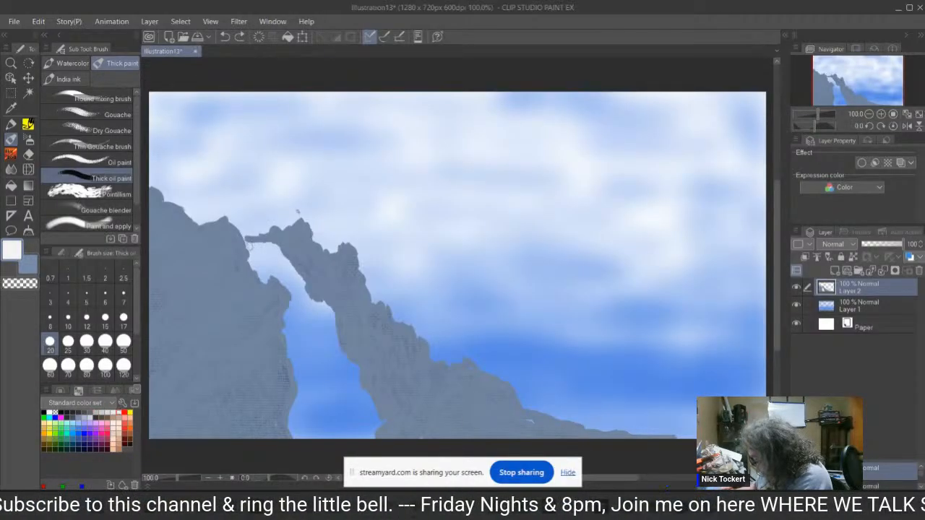
pyautogui.moveTo(247, 246)
pyautogui.mouseDown()
pyautogui.moveTo(279, 245)
pyautogui.moveTo(251, 249)
pyautogui.moveTo(251, 259)
pyautogui.moveTo(263, 281)
pyautogui.moveTo(259, 251)
pyautogui.moveTo(272, 265)
pyautogui.moveTo(279, 262)
pyautogui.moveTo(270, 249)
pyautogui.moveTo(287, 258)
pyautogui.moveTo(292, 269)
pyautogui.moveTo(271, 272)
pyautogui.moveTo(292, 295)
pyautogui.moveTo(277, 267)
pyautogui.moveTo(292, 292)
pyautogui.moveTo(291, 278)
pyautogui.moveTo(299, 282)
pyautogui.moveTo(286, 255)
pyautogui.moveTo(304, 278)
pyautogui.moveTo(280, 250)
pyautogui.mouseUp()
pyautogui.moveTo(303, 310)
pyautogui.mouseDown()
pyautogui.moveTo(304, 281)
pyautogui.moveTo(286, 316)
pyautogui.moveTo(289, 345)
pyautogui.moveTo(303, 291)
pyautogui.moveTo(331, 328)
pyautogui.moveTo(326, 309)
pyautogui.moveTo(334, 355)
pyautogui.moveTo(324, 316)
pyautogui.moveTo(330, 350)
pyautogui.moveTo(311, 307)
pyautogui.moveTo(328, 354)
pyautogui.moveTo(323, 307)
pyautogui.moveTo(330, 319)
pyautogui.moveTo(296, 320)
pyautogui.moveTo(290, 342)
pyautogui.moveTo(284, 330)
pyautogui.moveTo(295, 366)
pyautogui.moveTo(313, 319)
pyautogui.moveTo(307, 369)
pyautogui.moveTo(320, 324)
pyautogui.moveTo(359, 381)
pyautogui.mouseUp()
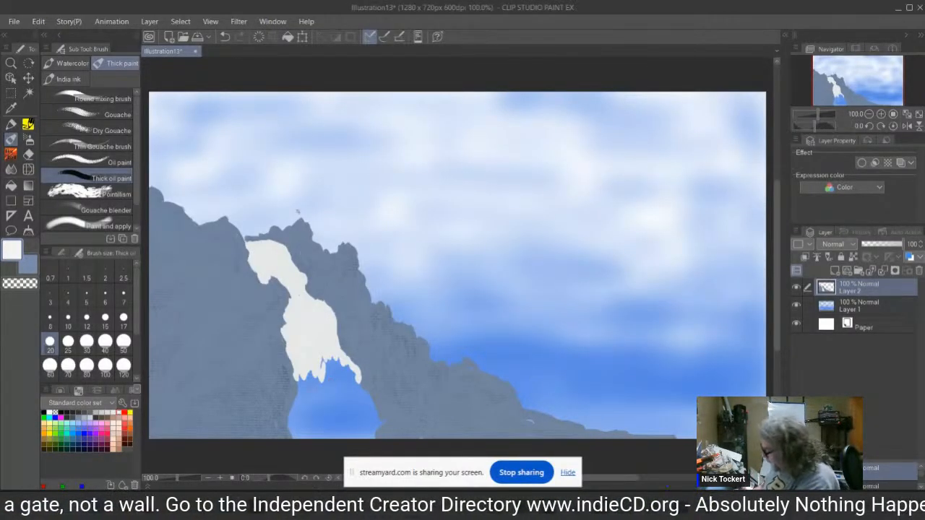
pyautogui.moveTo(304, 376); pyautogui.dragTo(298, 433)
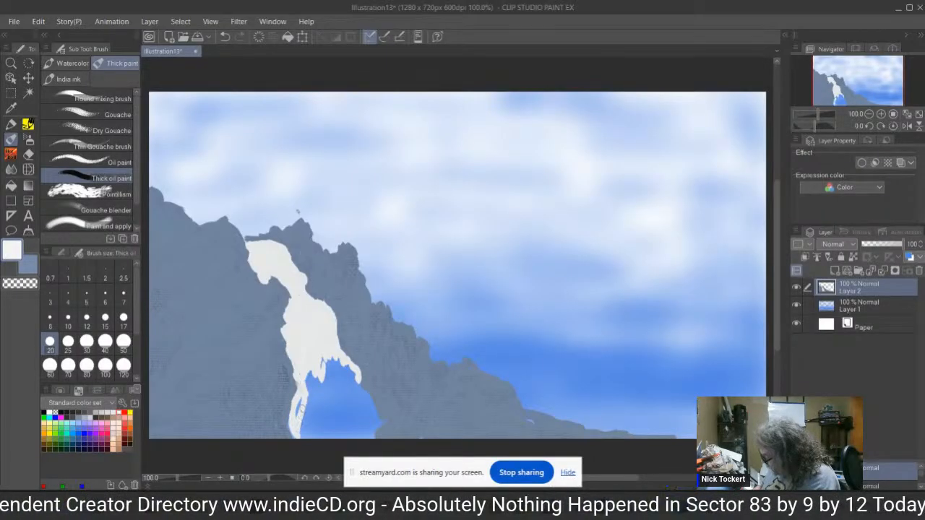
pyautogui.moveTo(302, 399)
pyautogui.mouseDown()
pyautogui.moveTo(298, 436)
pyautogui.moveTo(298, 410)
pyautogui.moveTo(319, 379)
pyautogui.moveTo(304, 434)
pyautogui.moveTo(319, 367)
pyautogui.moveTo(317, 423)
pyautogui.moveTo(322, 364)
pyautogui.moveTo(325, 381)
pyautogui.moveTo(329, 355)
pyautogui.moveTo(336, 362)
pyautogui.moveTo(333, 387)
pyautogui.moveTo(351, 367)
pyautogui.moveTo(357, 386)
pyautogui.moveTo(347, 367)
pyautogui.moveTo(346, 378)
pyautogui.moveTo(383, 423)
pyautogui.moveTo(373, 441)
pyautogui.moveTo(384, 422)
pyautogui.moveTo(357, 389)
pyautogui.moveTo(372, 422)
pyautogui.moveTo(350, 396)
pyautogui.moveTo(377, 422)
pyautogui.moveTo(365, 425)
pyautogui.moveTo(354, 398)
pyautogui.moveTo(373, 429)
pyautogui.moveTo(346, 394)
pyautogui.moveTo(365, 425)
pyautogui.moveTo(326, 402)
pyautogui.moveTo(310, 443)
pyautogui.mouseUp()
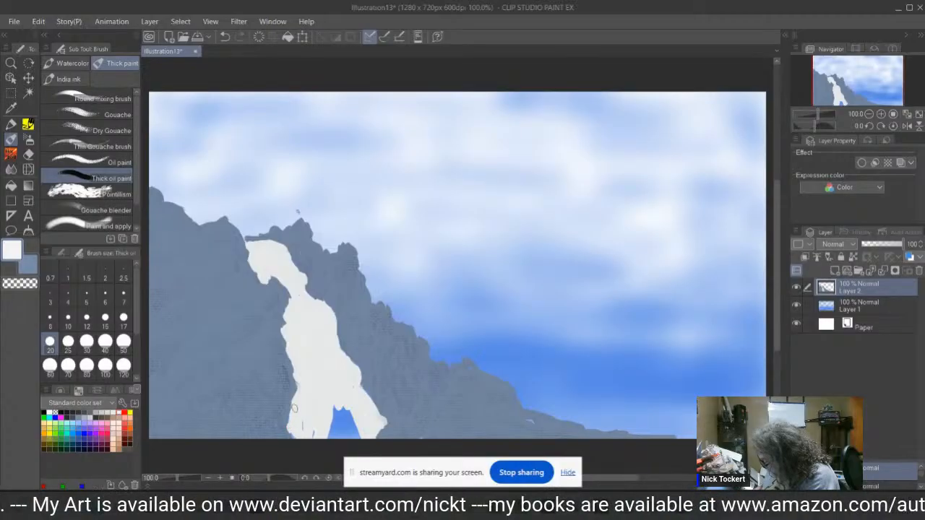
pyautogui.moveTo(313, 422)
pyautogui.mouseDown()
pyautogui.moveTo(338, 407)
pyautogui.moveTo(332, 432)
pyautogui.moveTo(343, 414)
pyautogui.moveTo(357, 440)
pyautogui.mouseUp()
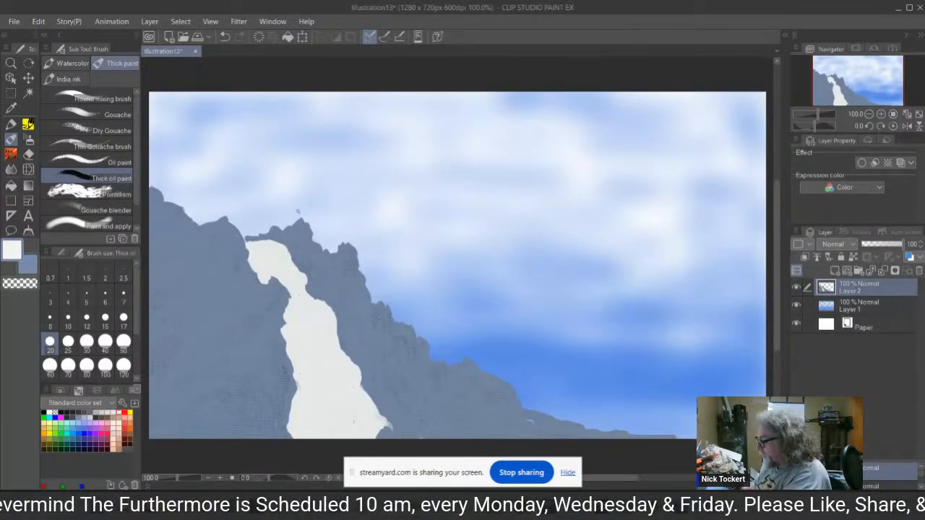
# Try a soft white airbrush mist beside the waterfall's foot on Layer 2, and undo it.
pyautogui.click(28, 139)
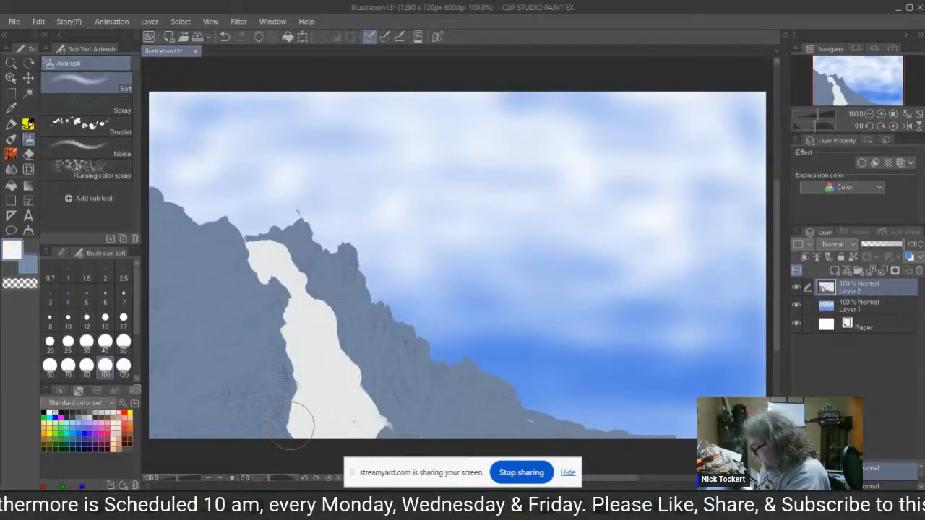
pyautogui.moveTo(293, 423)
pyautogui.mouseDown()
pyautogui.moveTo(275, 428)
pyautogui.moveTo(267, 415)
pyautogui.moveTo(296, 394)
pyautogui.moveTo(286, 389)
pyautogui.moveTo(253, 421)
pyautogui.mouseUp()
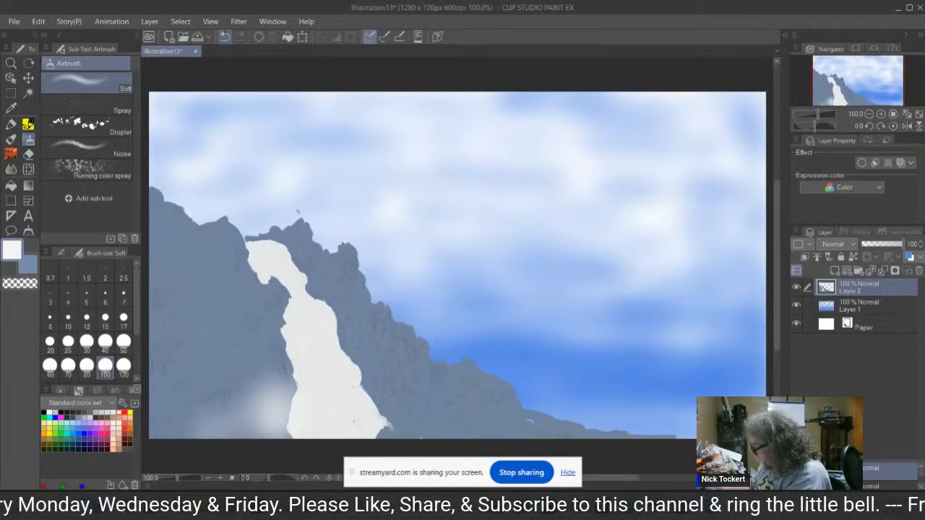
pyautogui.click(225, 36)
pyautogui.click(224, 36)
pyautogui.click(225, 37)
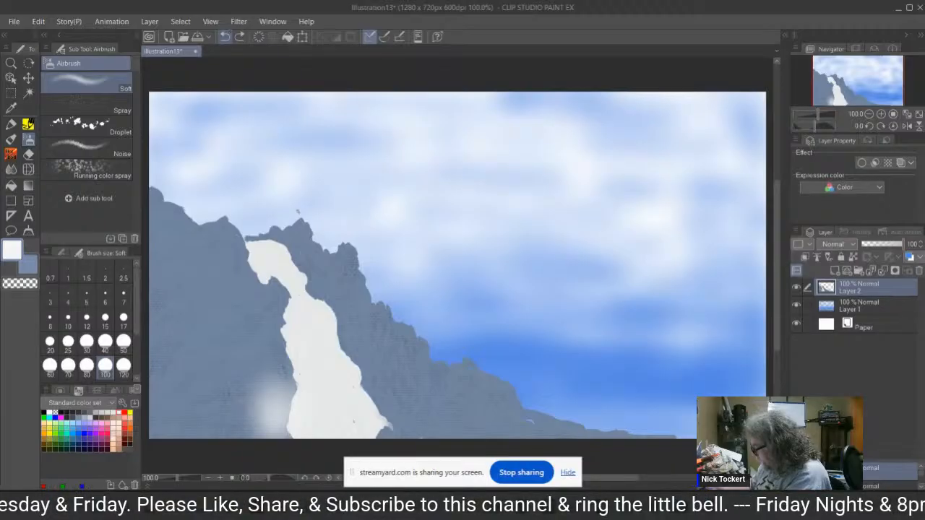
pyautogui.click(225, 36)
pyautogui.click(225, 36)
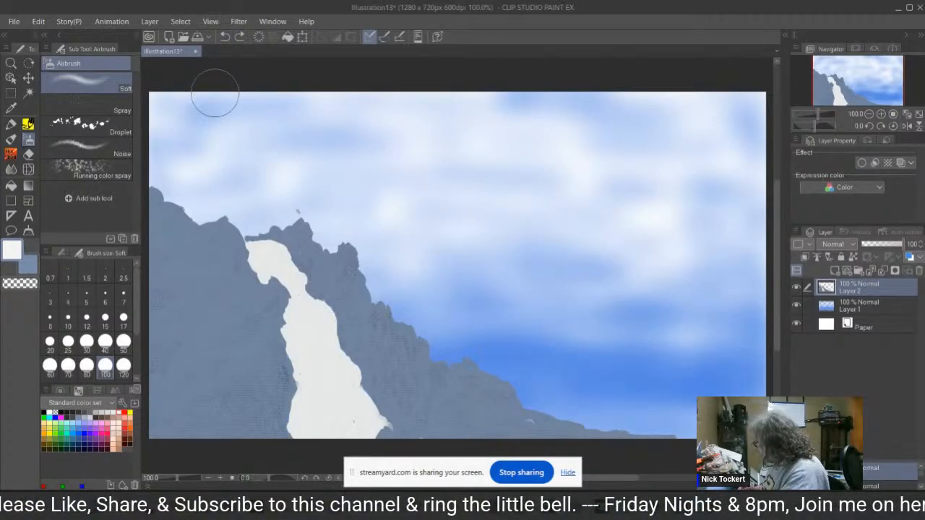
# Add a new layer above the rocks and airbrush soft white mist around the waterfall's foot and along its right side.
pyautogui.click(835, 271)
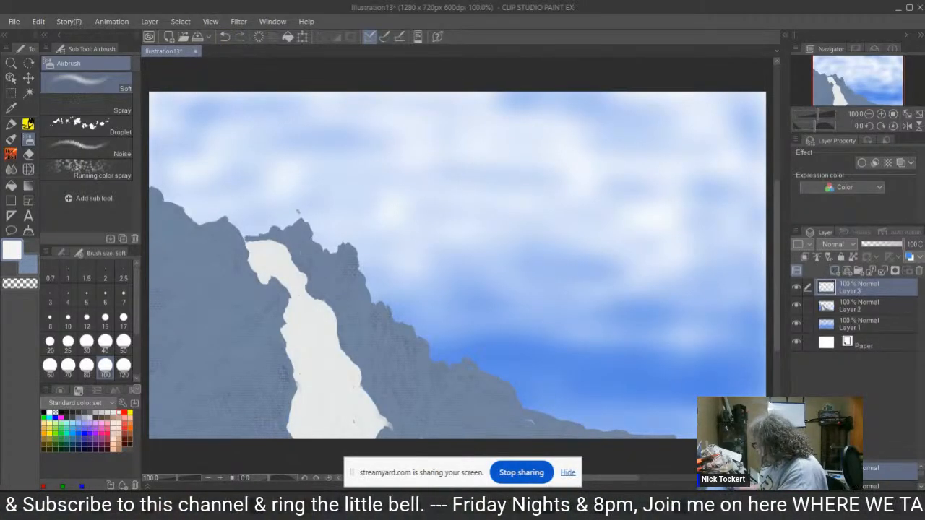
pyautogui.moveTo(290, 378)
pyautogui.mouseDown()
pyautogui.moveTo(260, 422)
pyautogui.moveTo(253, 413)
pyautogui.moveTo(180, 448)
pyautogui.moveTo(294, 443)
pyautogui.moveTo(281, 427)
pyautogui.moveTo(335, 452)
pyautogui.moveTo(406, 446)
pyautogui.moveTo(383, 416)
pyautogui.moveTo(367, 447)
pyautogui.moveTo(400, 433)
pyautogui.moveTo(396, 413)
pyautogui.moveTo(418, 440)
pyautogui.moveTo(423, 417)
pyautogui.moveTo(456, 446)
pyautogui.moveTo(474, 434)
pyautogui.moveTo(539, 434)
pyautogui.mouseUp()
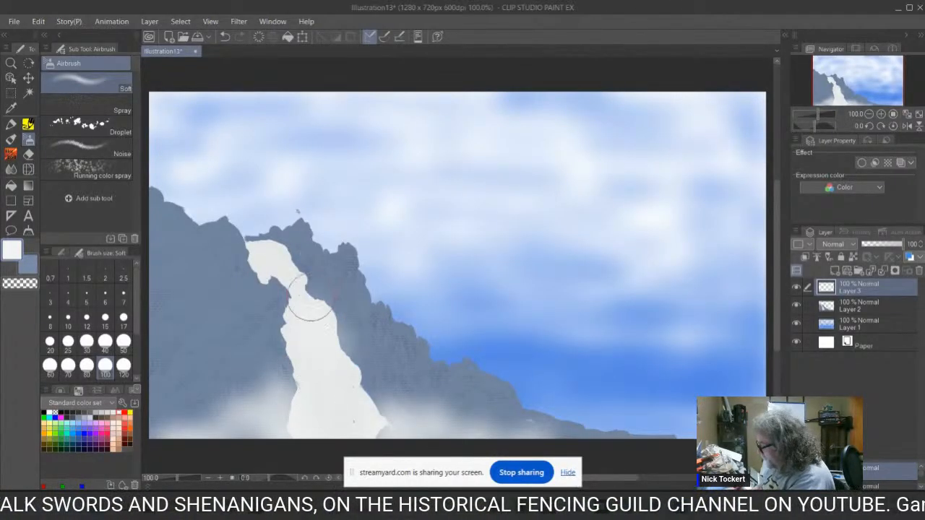
pyautogui.moveTo(273, 249)
pyautogui.mouseDown()
pyautogui.moveTo(293, 265)
pyautogui.moveTo(252, 227)
pyautogui.moveTo(278, 250)
pyautogui.moveTo(265, 234)
pyautogui.moveTo(266, 258)
pyautogui.mouseUp()
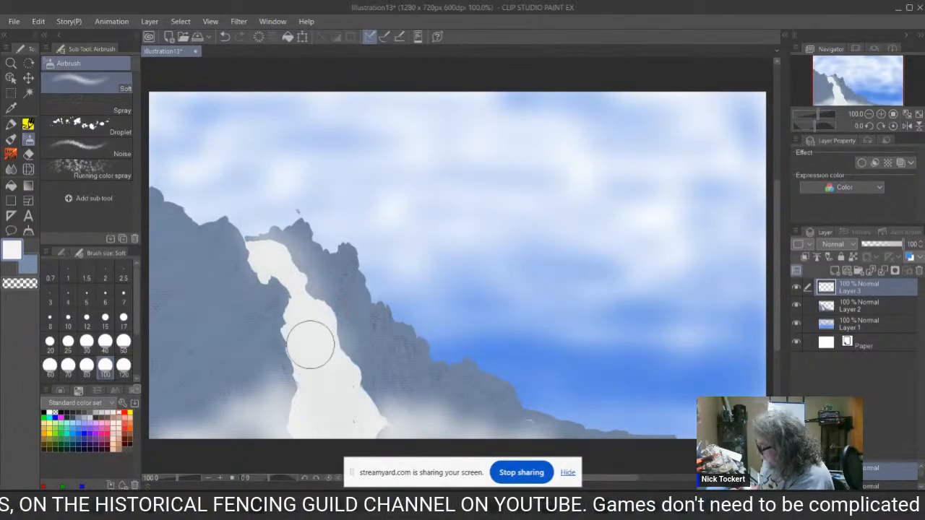
pyautogui.moveTo(331, 312)
pyautogui.mouseDown()
pyautogui.moveTo(318, 332)
pyautogui.moveTo(325, 321)
pyautogui.moveTo(361, 364)
pyautogui.mouseUp()
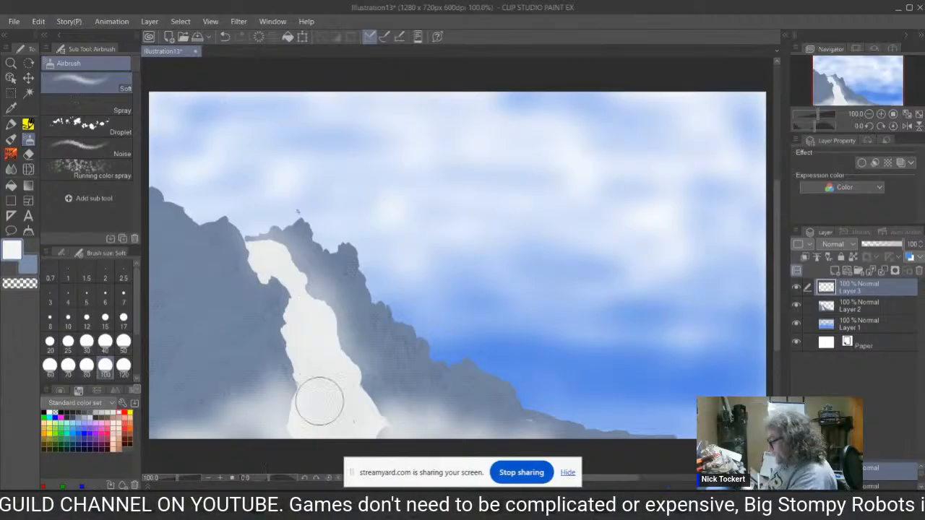
# Extend the soft white mist along the canvas's bottom edge over the low right slope and the left cliff's base.
pyautogui.moveTo(283, 305)
pyautogui.mouseDown()
pyautogui.moveTo(282, 373)
pyautogui.moveTo(263, 392)
pyautogui.moveTo(182, 421)
pyautogui.moveTo(161, 442)
pyautogui.mouseUp()
pyautogui.moveTo(528, 443)
pyautogui.mouseDown()
pyautogui.moveTo(520, 429)
pyautogui.moveTo(708, 432)
pyautogui.mouseUp()
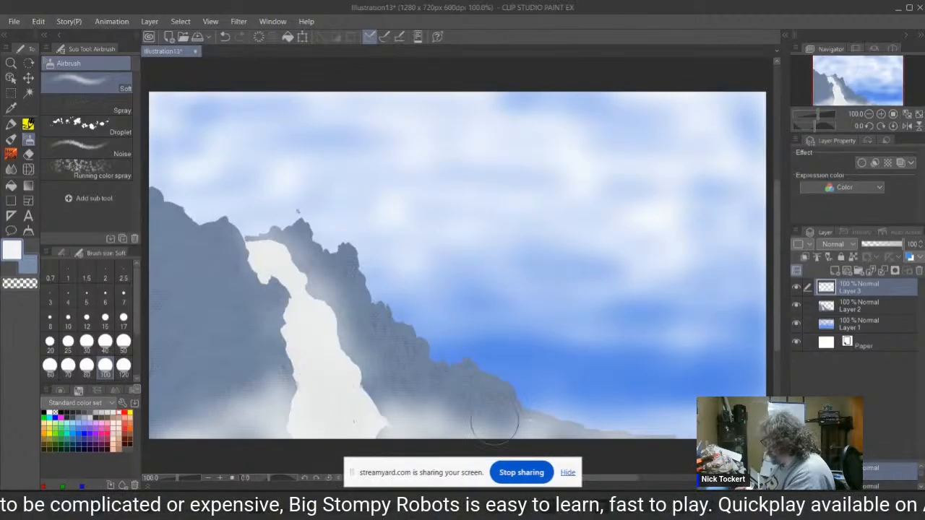
pyautogui.moveTo(495, 427)
pyautogui.mouseDown()
pyautogui.moveTo(496, 398)
pyautogui.moveTo(582, 416)
pyautogui.moveTo(549, 421)
pyautogui.mouseUp()
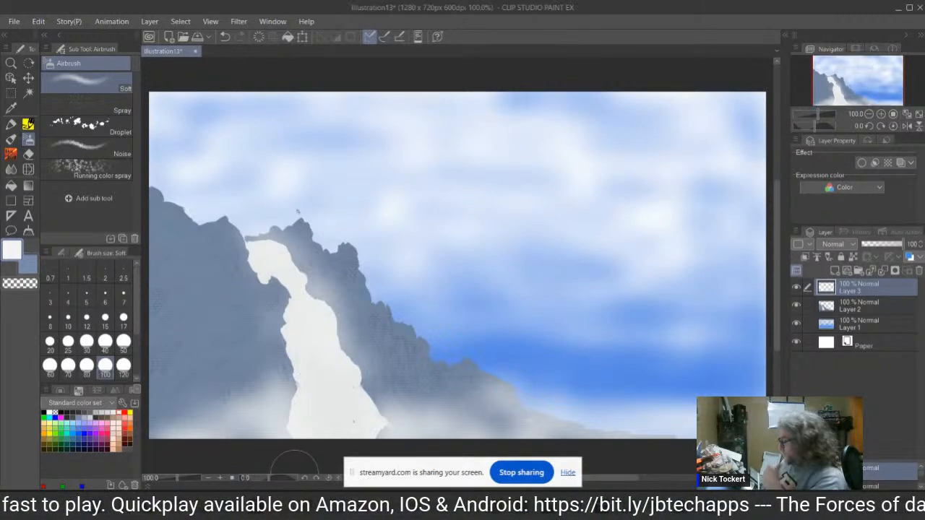
pyautogui.moveTo(296, 424)
pyautogui.mouseDown()
pyautogui.moveTo(255, 409)
pyautogui.moveTo(206, 419)
pyautogui.moveTo(183, 426)
pyautogui.moveTo(170, 444)
pyautogui.mouseUp()
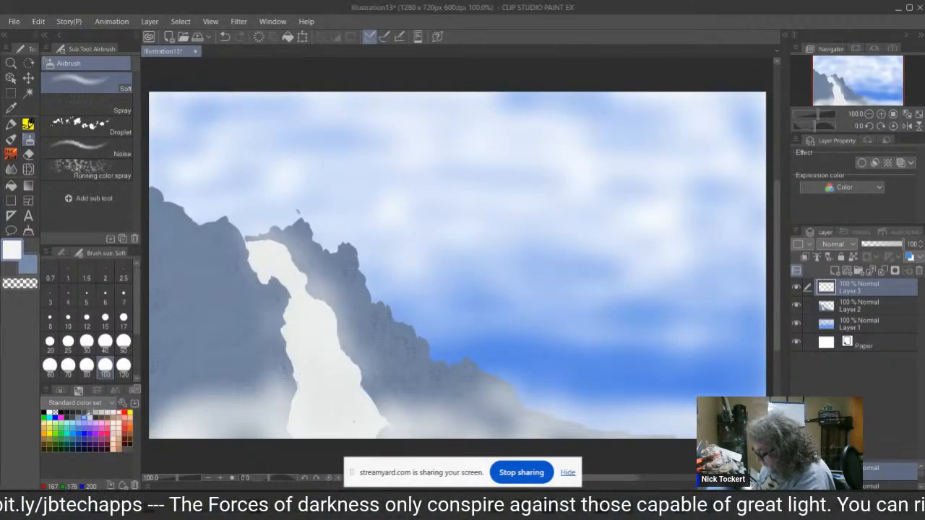
# Paint light grey-blue flow streaks down the waterfall's upper and middle parts with the Thick oil paint brush at size 20.
pyautogui.click(87, 412)
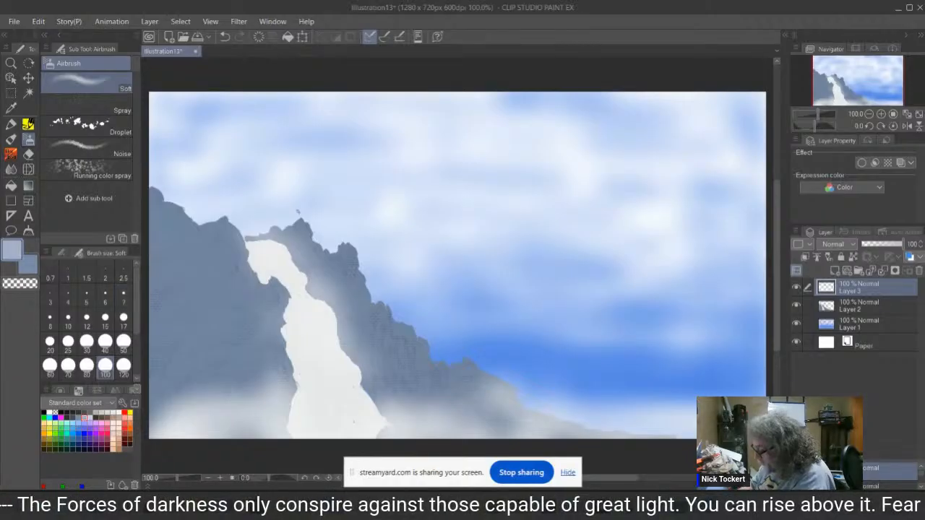
pyautogui.click(11, 139)
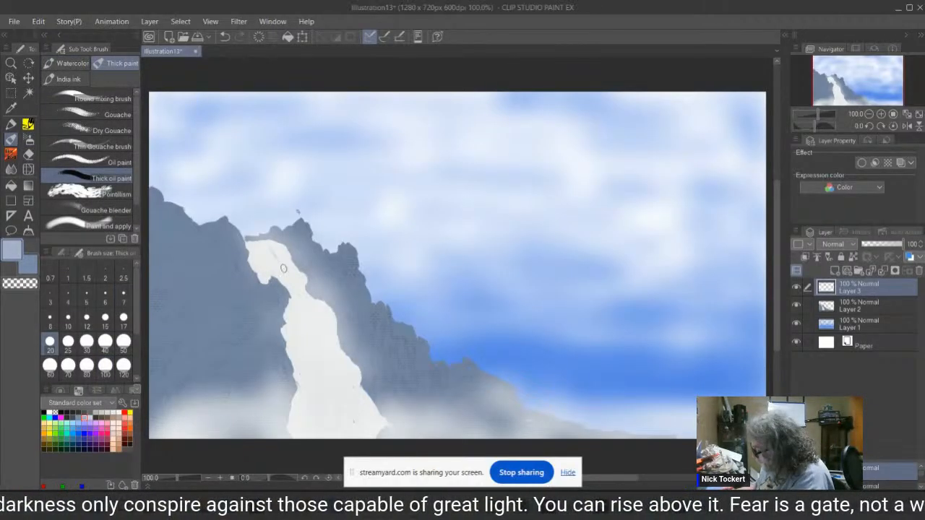
pyautogui.moveTo(279, 276)
pyautogui.mouseDown()
pyautogui.moveTo(252, 251)
pyautogui.moveTo(258, 263)
pyautogui.moveTo(293, 263)
pyautogui.moveTo(276, 258)
pyautogui.moveTo(275, 244)
pyautogui.moveTo(311, 320)
pyautogui.moveTo(301, 306)
pyautogui.moveTo(310, 312)
pyautogui.moveTo(295, 320)
pyautogui.moveTo(289, 350)
pyautogui.mouseUp()
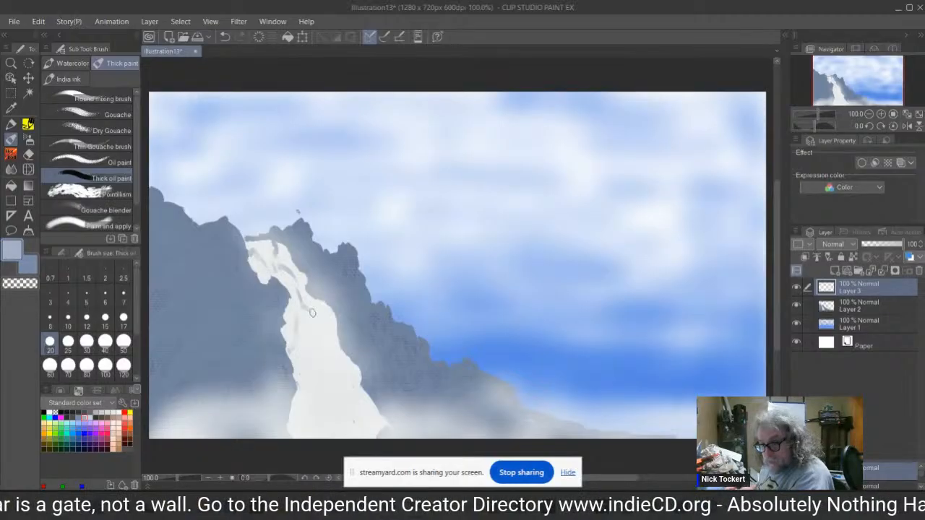
pyautogui.moveTo(310, 305)
pyautogui.mouseDown()
pyautogui.moveTo(333, 323)
pyautogui.moveTo(316, 313)
pyautogui.moveTo(325, 336)
pyautogui.moveTo(340, 339)
pyautogui.moveTo(327, 341)
pyautogui.moveTo(303, 316)
pyautogui.moveTo(313, 353)
pyautogui.mouseUp()
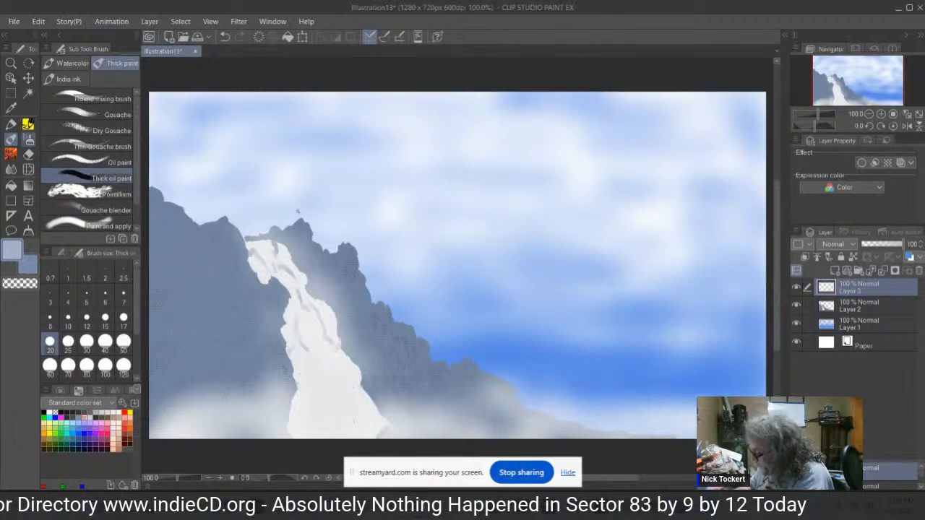
# Smudge the waterfall's streaks downward along the flow with the Fingertip blend tool at size 30.
pyautogui.click(11, 168)
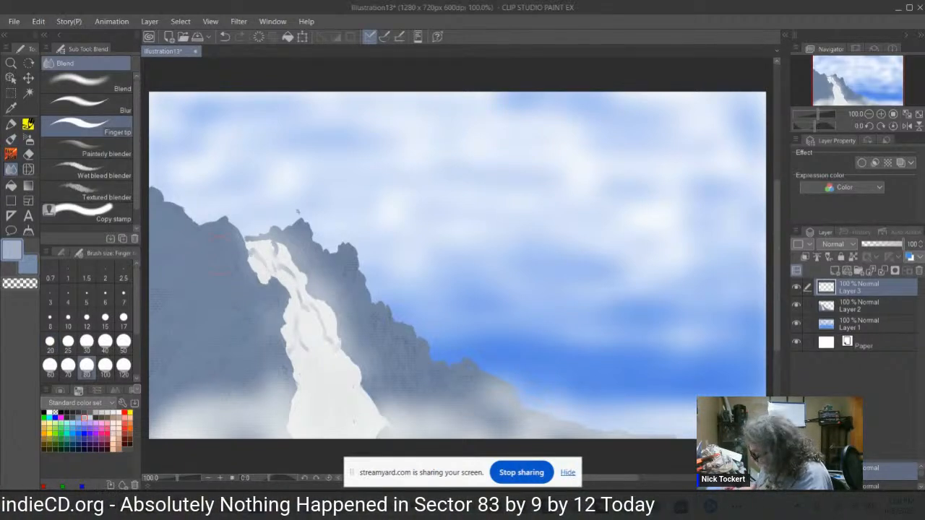
pyautogui.click(86, 340)
pyautogui.moveTo(260, 261)
pyautogui.mouseDown()
pyautogui.moveTo(303, 289)
pyautogui.moveTo(289, 272)
pyautogui.moveTo(313, 356)
pyautogui.moveTo(301, 391)
pyautogui.moveTo(290, 350)
pyautogui.moveTo(305, 347)
pyautogui.moveTo(312, 311)
pyautogui.moveTo(323, 337)
pyautogui.moveTo(342, 346)
pyautogui.moveTo(330, 341)
pyautogui.moveTo(343, 370)
pyautogui.moveTo(349, 365)
pyautogui.moveTo(301, 406)
pyautogui.moveTo(338, 357)
pyautogui.moveTo(303, 396)
pyautogui.mouseUp()
pyautogui.moveTo(307, 354)
pyautogui.mouseDown()
pyautogui.moveTo(318, 386)
pyautogui.moveTo(319, 373)
pyautogui.moveTo(317, 405)
pyautogui.moveTo(342, 415)
pyautogui.moveTo(322, 373)
pyautogui.moveTo(329, 391)
pyautogui.moveTo(322, 403)
pyautogui.moveTo(316, 391)
pyautogui.moveTo(318, 425)
pyautogui.mouseUp()
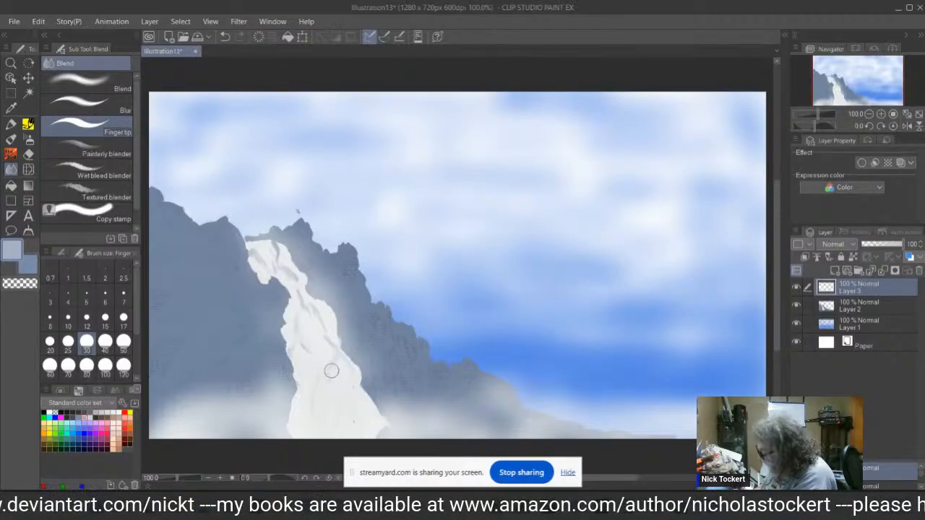
pyautogui.moveTo(330, 371)
pyautogui.mouseDown()
pyautogui.moveTo(344, 388)
pyautogui.moveTo(329, 378)
pyautogui.mouseUp()
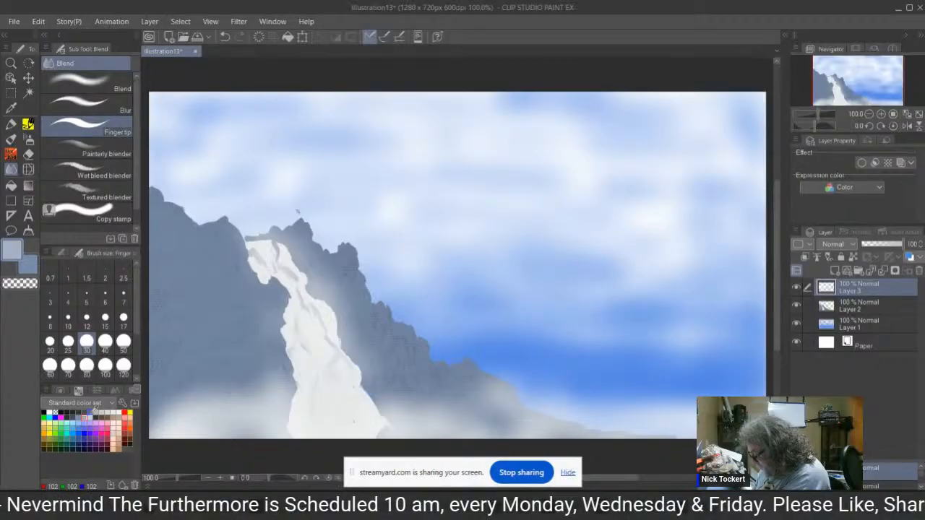
# Try the Darken blending mode on the mist layer and set the layer back to Normal.
pyautogui.click(828, 246)
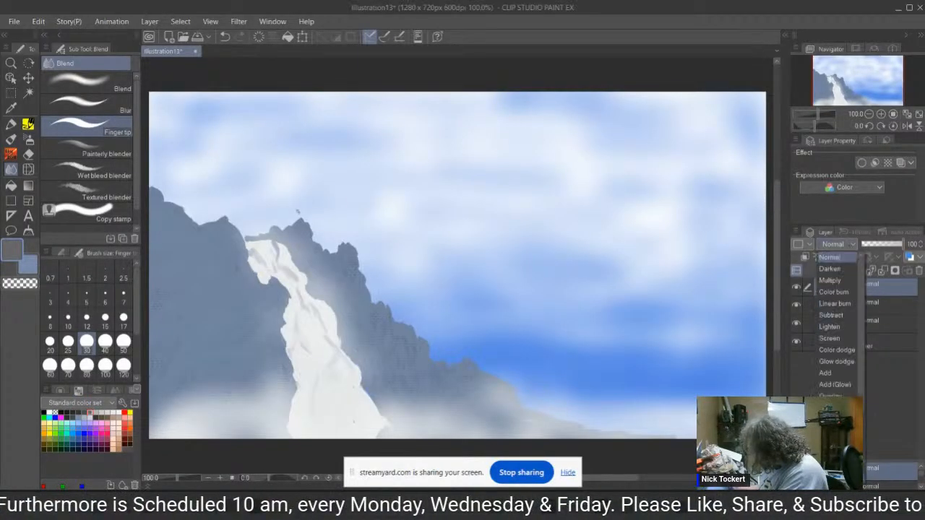
pyautogui.click(840, 269)
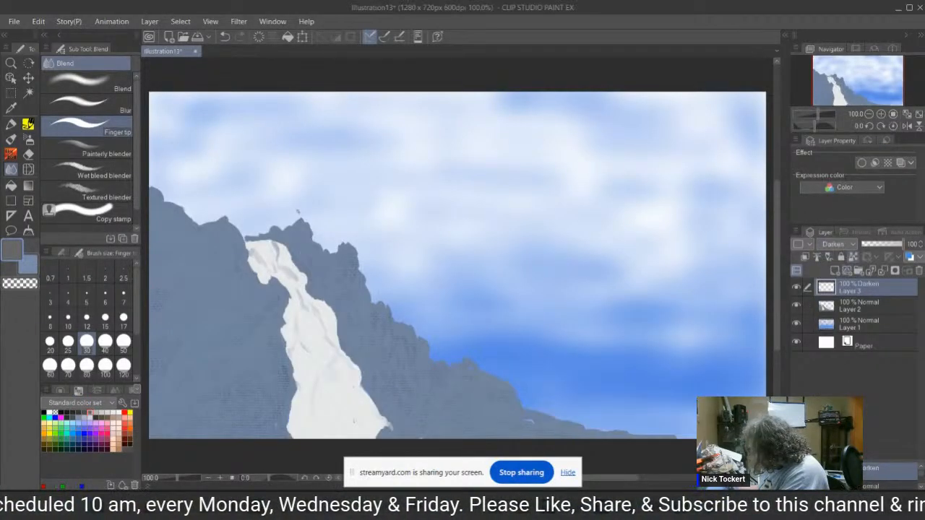
pyautogui.click(849, 246)
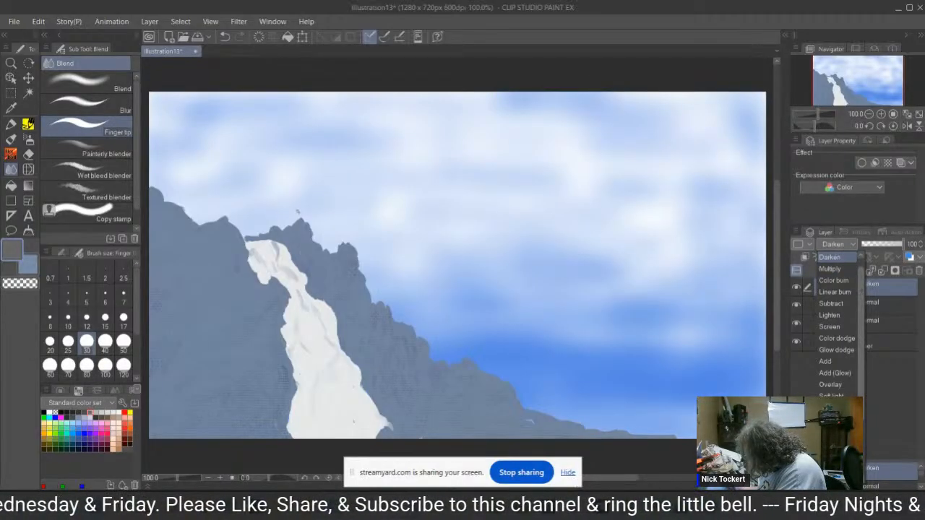
pyautogui.click(861, 258)
pyautogui.click(831, 257)
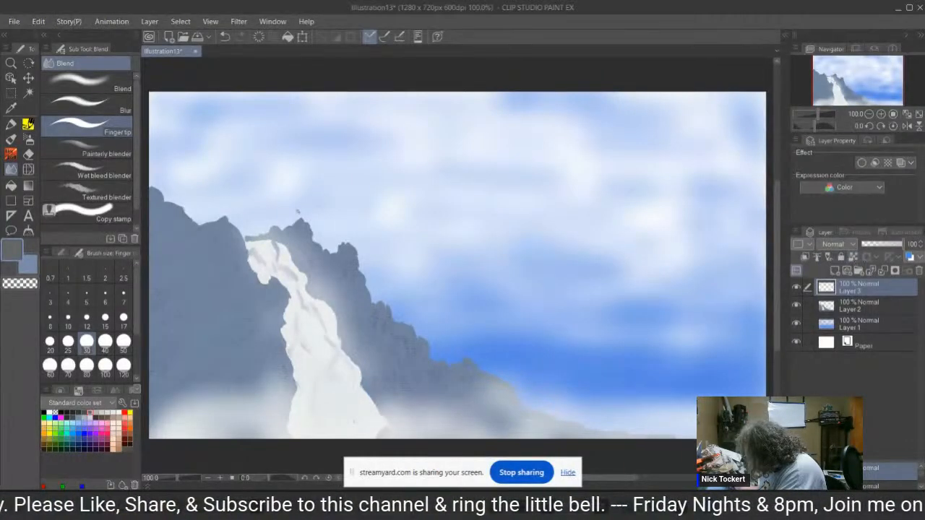
pyautogui.click(838, 245)
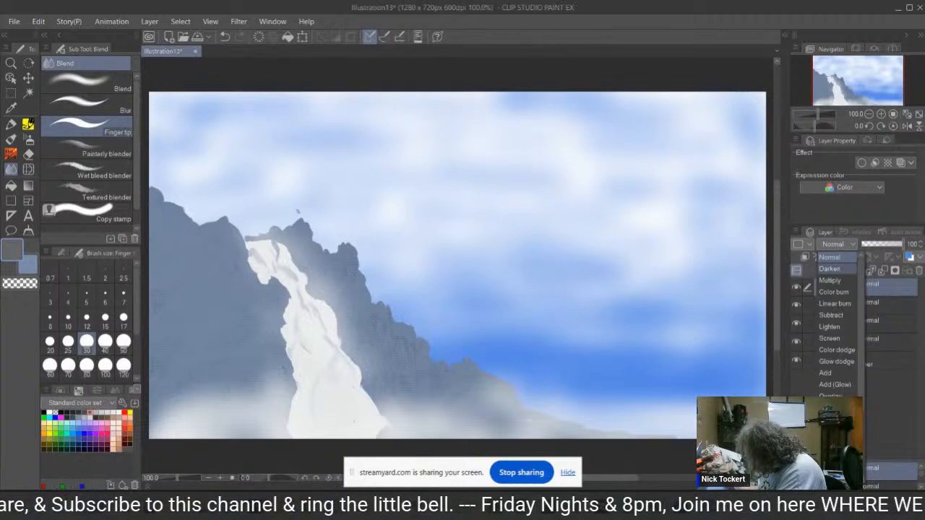
pyautogui.click(830, 257)
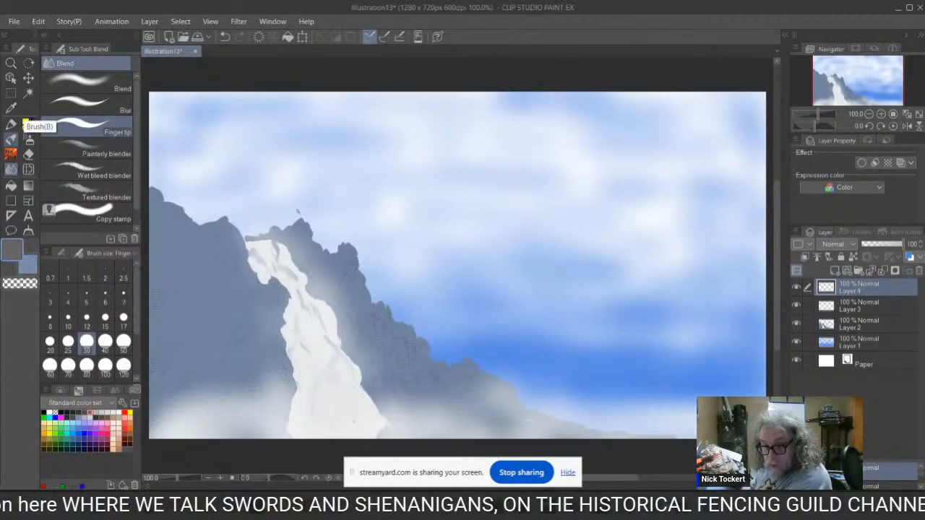
# On a new layer above the mist, paint dark grey rock cracks beside the waterfall and along both ridges with Thick oil paint at size 20.
pyautogui.click(11, 139)
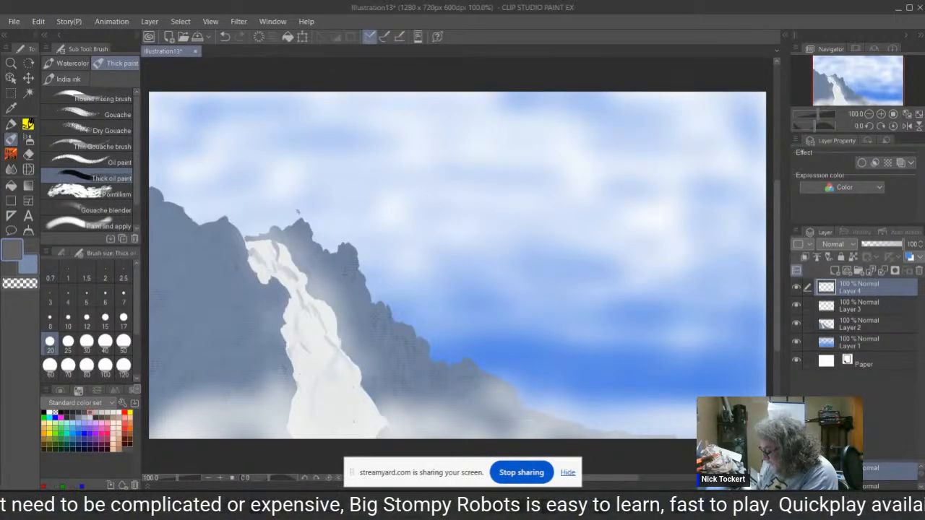
pyautogui.moveTo(221, 258); pyautogui.dragTo(243, 263)
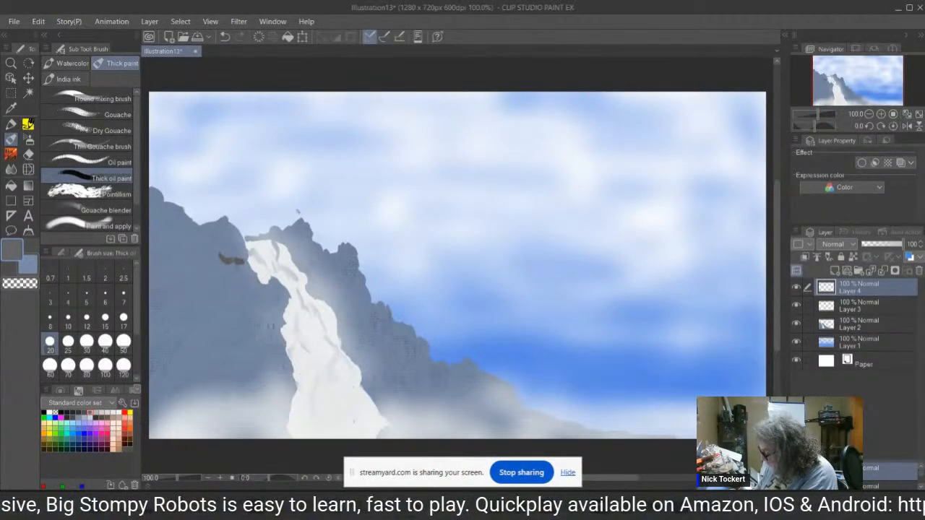
pyautogui.moveTo(284, 307); pyautogui.dragTo(251, 325)
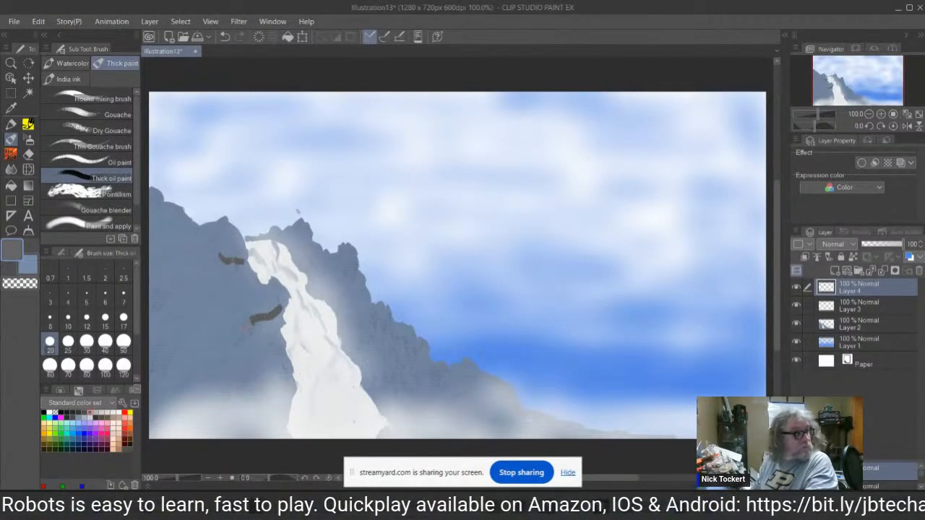
pyautogui.moveTo(155, 245); pyautogui.dragTo(186, 239)
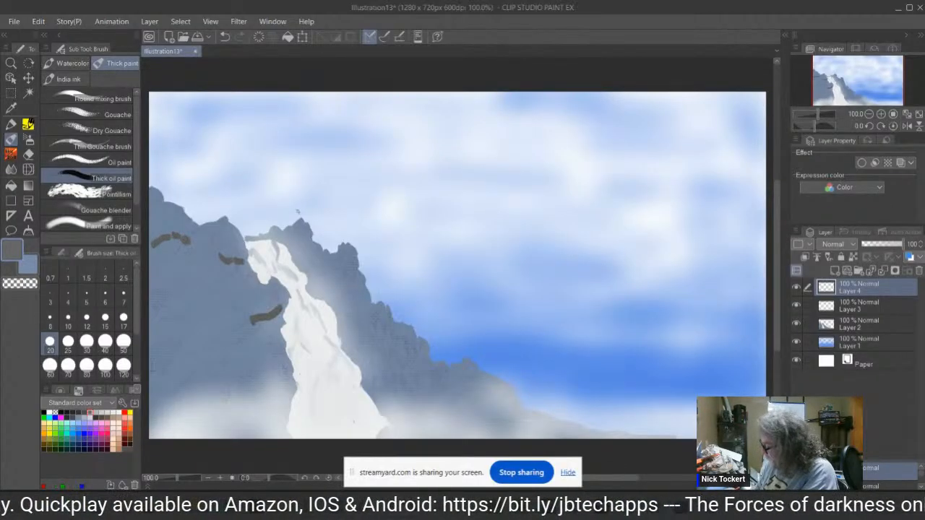
pyautogui.moveTo(342, 273)
pyautogui.mouseDown()
pyautogui.moveTo(343, 294)
pyautogui.moveTo(352, 281)
pyautogui.moveTo(343, 274)
pyautogui.mouseUp()
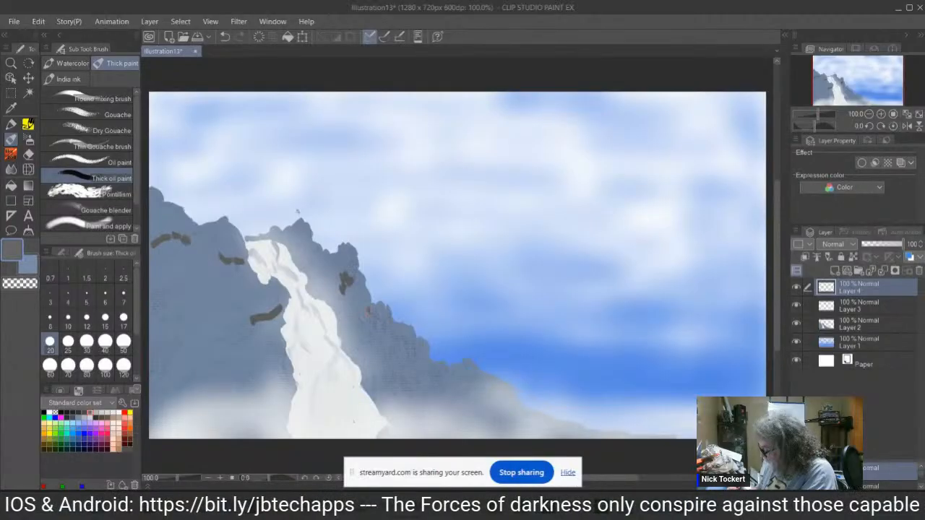
pyautogui.moveTo(368, 309)
pyautogui.mouseDown()
pyautogui.moveTo(361, 319)
pyautogui.moveTo(370, 305)
pyautogui.moveTo(388, 343)
pyautogui.mouseUp()
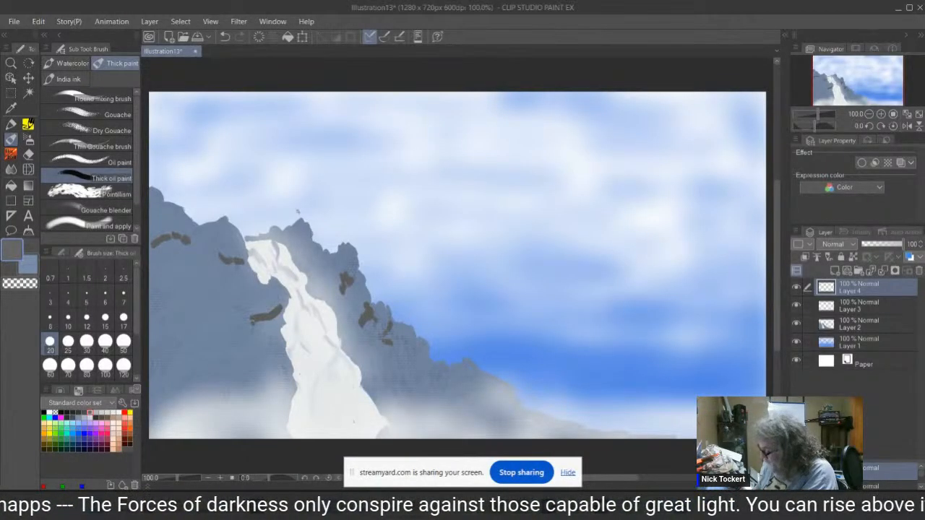
pyautogui.moveTo(253, 321)
pyautogui.mouseDown()
pyautogui.moveTo(252, 334)
pyautogui.moveTo(260, 323)
pyautogui.mouseUp()
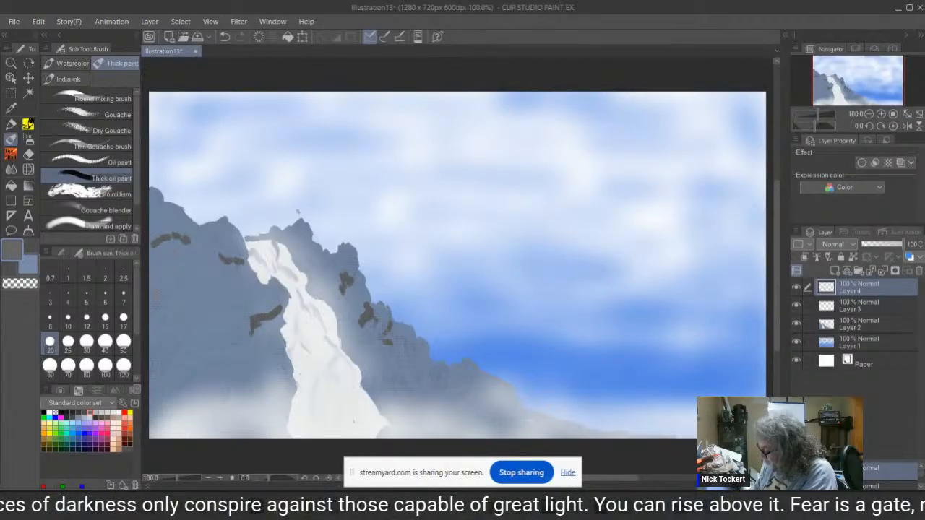
# Paint more dark grey cracks across the left cliff, the right peak, the lower right slope and along both edges of the waterfall.
pyautogui.moveTo(156, 295); pyautogui.dragTo(192, 286)
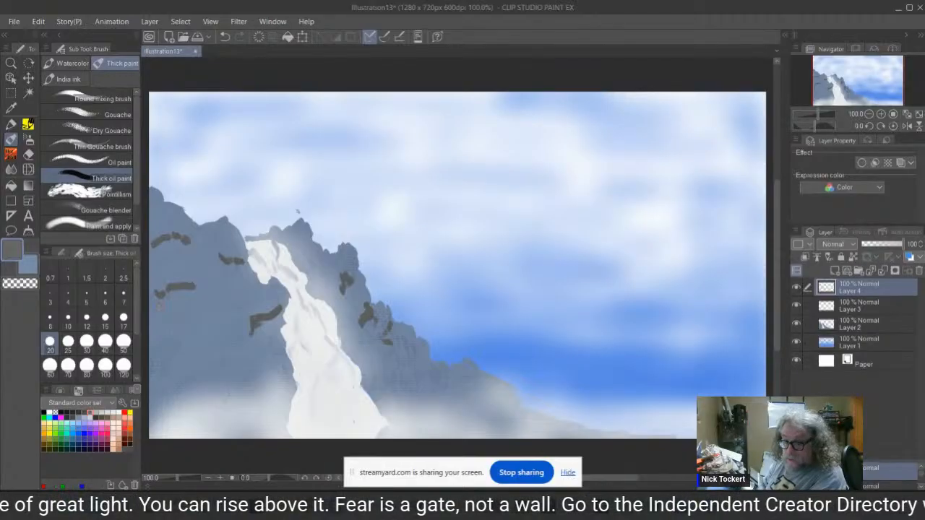
pyautogui.moveTo(194, 291)
pyautogui.mouseDown()
pyautogui.moveTo(194, 247)
pyautogui.moveTo(217, 270)
pyautogui.mouseUp()
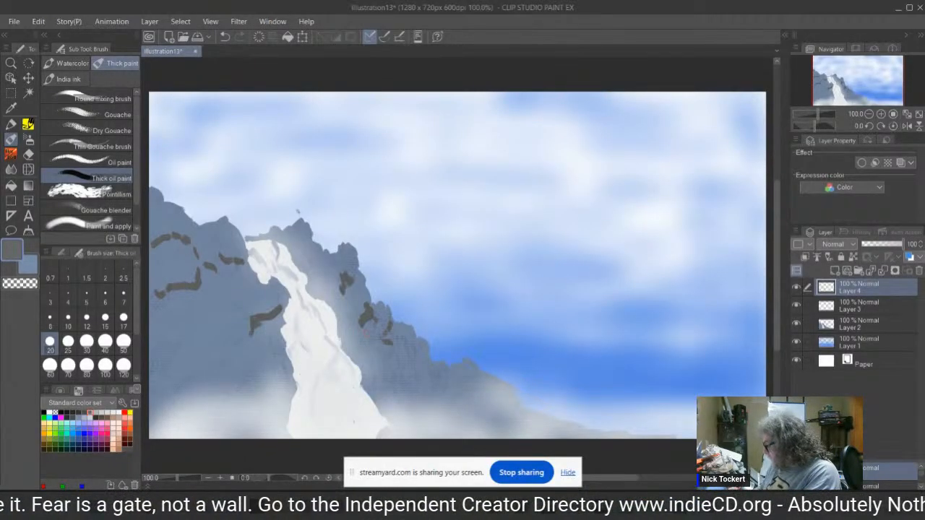
pyautogui.moveTo(307, 233)
pyautogui.mouseDown()
pyautogui.moveTo(306, 246)
pyautogui.moveTo(347, 264)
pyautogui.mouseUp()
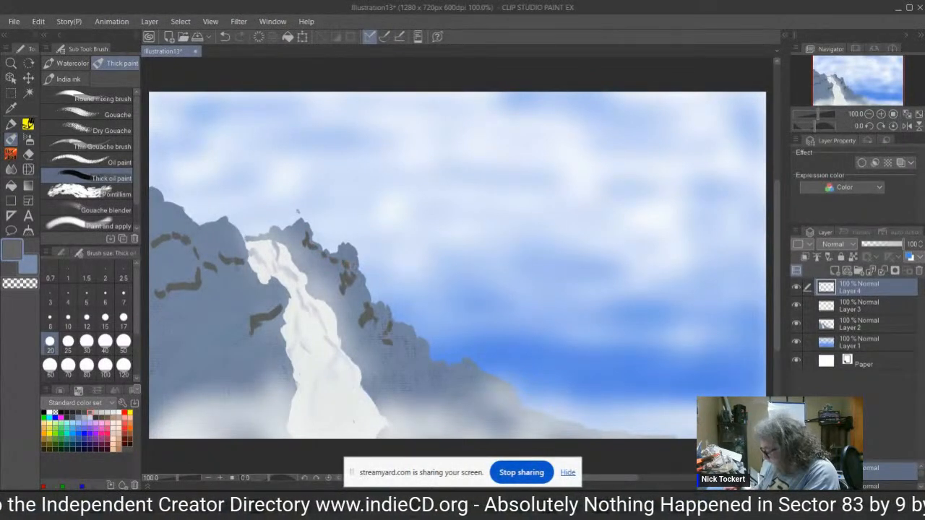
pyautogui.moveTo(406, 345)
pyautogui.mouseDown()
pyautogui.moveTo(383, 370)
pyautogui.moveTo(401, 354)
pyautogui.mouseUp()
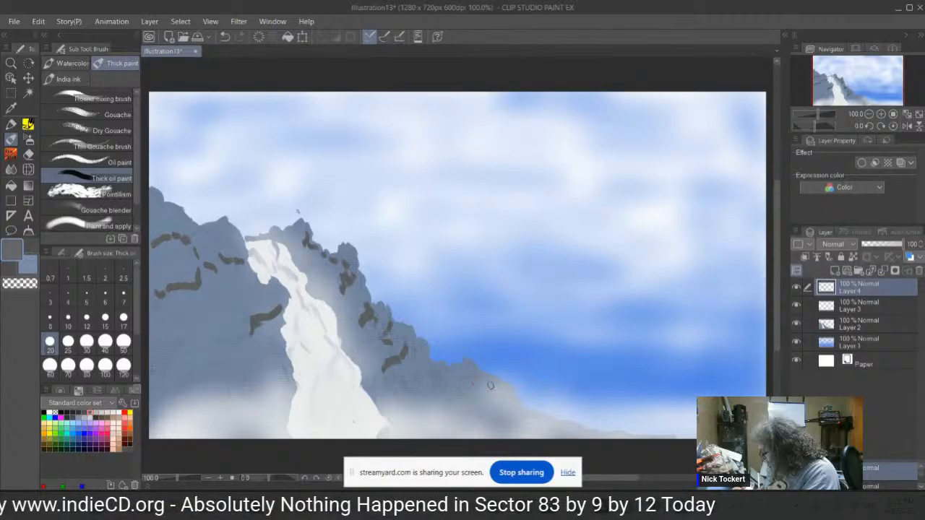
pyautogui.moveTo(446, 388)
pyautogui.mouseDown()
pyautogui.moveTo(408, 391)
pyautogui.moveTo(441, 382)
pyautogui.moveTo(376, 389)
pyautogui.moveTo(419, 386)
pyautogui.moveTo(384, 377)
pyautogui.mouseUp()
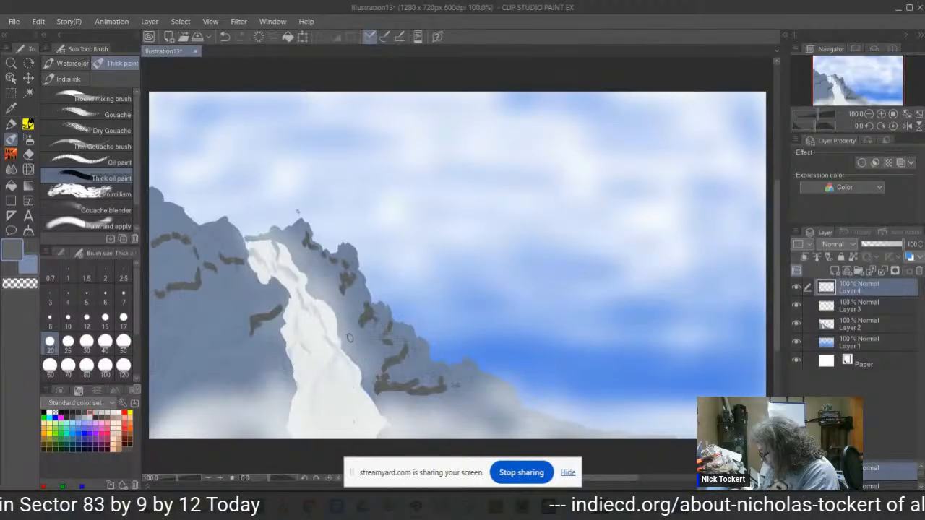
pyautogui.moveTo(351, 336); pyautogui.dragTo(369, 358)
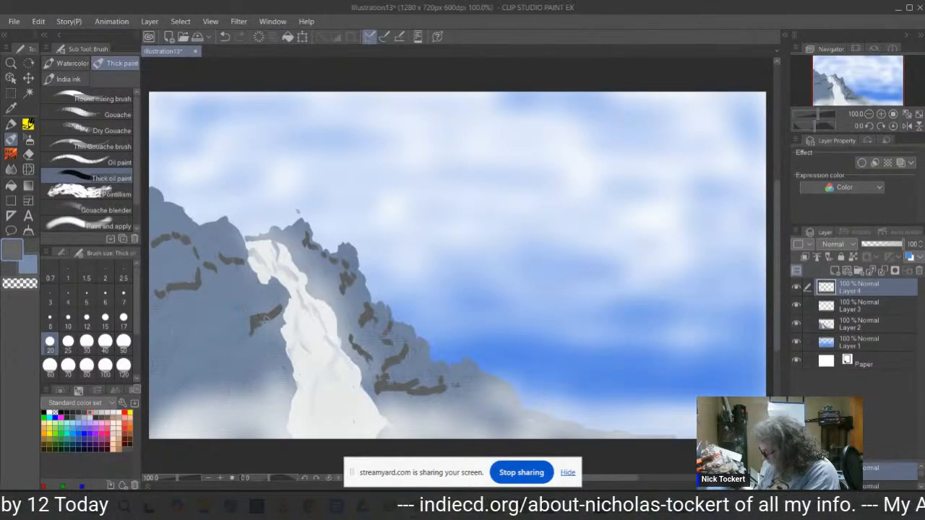
pyautogui.moveTo(268, 320); pyautogui.dragTo(281, 375)
pyautogui.moveTo(276, 300); pyautogui.dragTo(247, 274)
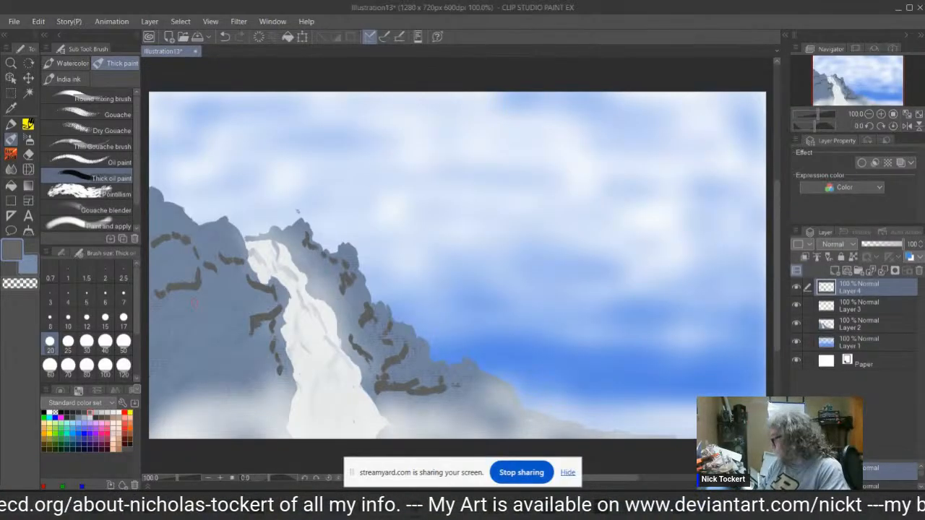
pyautogui.moveTo(200, 226); pyautogui.dragTo(219, 241)
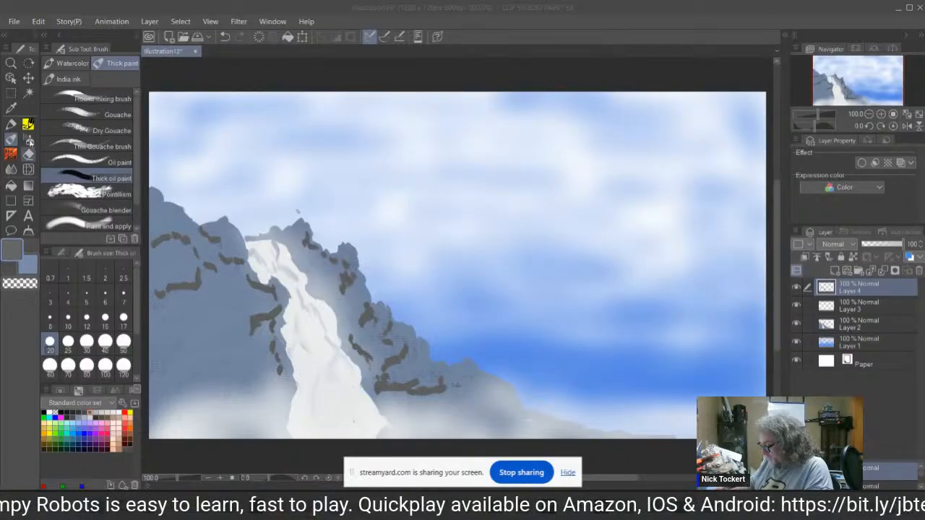
# Smudge the dark cracks into the upper left cliff and the rocks flanking the waterfall with the Fingertip blend tool at size 30.
pyautogui.click(12, 170)
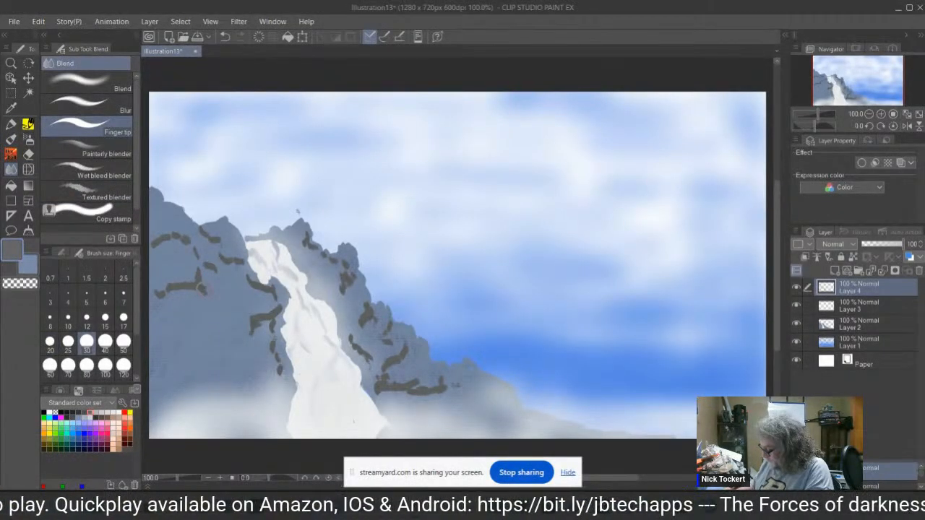
pyautogui.moveTo(203, 288)
pyautogui.mouseDown()
pyautogui.moveTo(180, 286)
pyautogui.moveTo(164, 299)
pyautogui.moveTo(175, 241)
pyautogui.moveTo(194, 298)
pyautogui.moveTo(201, 291)
pyautogui.moveTo(210, 315)
pyautogui.moveTo(168, 291)
pyautogui.moveTo(206, 305)
pyautogui.moveTo(200, 290)
pyautogui.moveTo(210, 278)
pyautogui.moveTo(173, 289)
pyautogui.mouseUp()
pyautogui.moveTo(156, 244)
pyautogui.mouseDown()
pyautogui.moveTo(150, 261)
pyautogui.moveTo(157, 246)
pyautogui.moveTo(182, 242)
pyautogui.mouseUp()
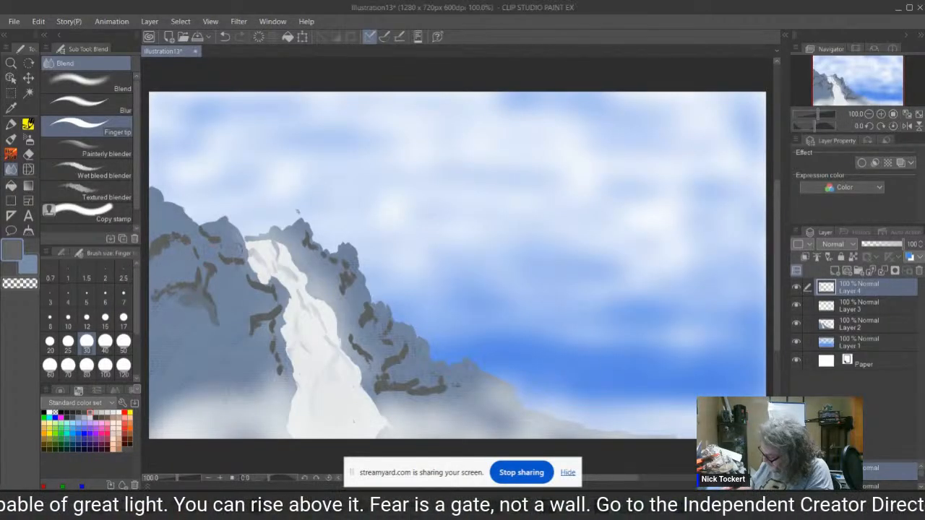
pyautogui.moveTo(276, 312)
pyautogui.mouseDown()
pyautogui.moveTo(249, 329)
pyautogui.moveTo(268, 322)
pyautogui.moveTo(274, 347)
pyautogui.moveTo(284, 298)
pyautogui.mouseUp()
pyautogui.moveTo(311, 249)
pyautogui.mouseDown()
pyautogui.moveTo(305, 260)
pyautogui.moveTo(320, 245)
pyautogui.moveTo(315, 258)
pyautogui.moveTo(337, 283)
pyautogui.moveTo(317, 263)
pyautogui.moveTo(320, 283)
pyautogui.moveTo(334, 288)
pyautogui.moveTo(289, 239)
pyautogui.moveTo(343, 299)
pyautogui.mouseUp()
pyautogui.moveTo(302, 250)
pyautogui.mouseDown()
pyautogui.moveTo(326, 289)
pyautogui.moveTo(309, 273)
pyautogui.moveTo(340, 293)
pyautogui.moveTo(326, 288)
pyautogui.moveTo(344, 310)
pyautogui.moveTo(347, 282)
pyautogui.moveTo(357, 315)
pyautogui.moveTo(362, 292)
pyautogui.moveTo(336, 303)
pyautogui.moveTo(347, 322)
pyautogui.moveTo(320, 291)
pyautogui.moveTo(346, 324)
pyautogui.moveTo(273, 281)
pyautogui.moveTo(275, 322)
pyautogui.moveTo(252, 323)
pyautogui.moveTo(253, 286)
pyautogui.moveTo(235, 262)
pyautogui.mouseUp()
pyautogui.moveTo(203, 226); pyautogui.dragTo(231, 271)
pyautogui.moveTo(186, 241)
pyautogui.mouseDown()
pyautogui.moveTo(157, 247)
pyautogui.moveTo(179, 245)
pyautogui.moveTo(156, 258)
pyautogui.moveTo(167, 253)
pyautogui.moveTo(155, 270)
pyautogui.moveTo(173, 249)
pyautogui.moveTo(155, 286)
pyautogui.moveTo(179, 273)
pyautogui.moveTo(178, 253)
pyautogui.moveTo(195, 278)
pyautogui.moveTo(194, 243)
pyautogui.moveTo(215, 256)
pyautogui.moveTo(213, 304)
pyautogui.moveTo(226, 280)
pyautogui.moveTo(227, 313)
pyautogui.moveTo(196, 299)
pyautogui.moveTo(195, 286)
pyautogui.moveTo(172, 292)
pyautogui.moveTo(170, 311)
pyautogui.moveTo(174, 304)
pyautogui.moveTo(182, 319)
pyautogui.moveTo(161, 315)
pyautogui.moveTo(156, 342)
pyautogui.mouseUp()
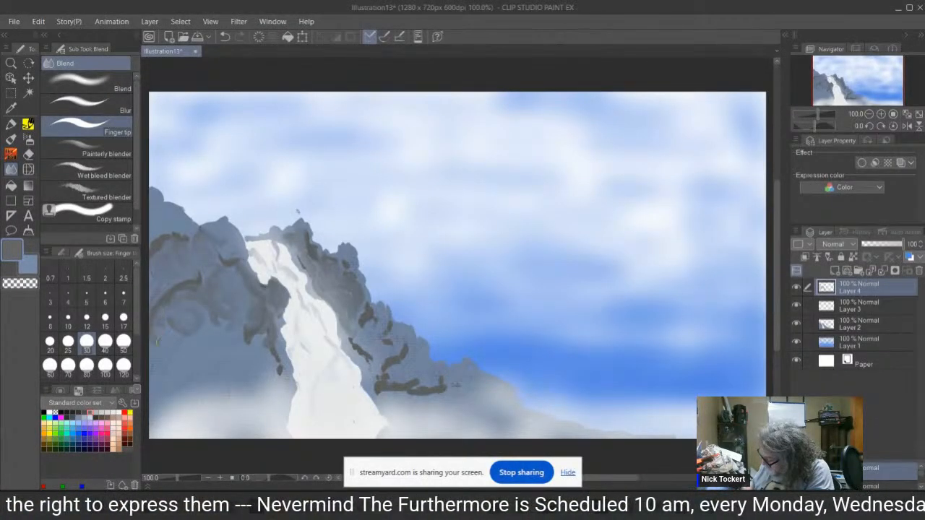
# Continue smudging dark rock contours across the rest of the left cliff down to the mist and over the lower right slope.
pyautogui.moveTo(247, 337)
pyautogui.mouseDown()
pyautogui.moveTo(219, 358)
pyautogui.moveTo(233, 347)
pyautogui.moveTo(244, 357)
pyautogui.moveTo(245, 346)
pyautogui.moveTo(251, 366)
pyautogui.moveTo(227, 358)
pyautogui.moveTo(261, 377)
pyautogui.moveTo(242, 386)
pyautogui.moveTo(263, 383)
pyautogui.moveTo(251, 385)
pyautogui.moveTo(251, 344)
pyautogui.moveTo(265, 343)
pyautogui.moveTo(243, 348)
pyautogui.moveTo(268, 370)
pyautogui.moveTo(254, 352)
pyautogui.moveTo(264, 331)
pyautogui.moveTo(255, 338)
pyautogui.moveTo(268, 342)
pyautogui.moveTo(266, 355)
pyautogui.moveTo(288, 375)
pyautogui.moveTo(220, 330)
pyautogui.moveTo(216, 347)
pyautogui.moveTo(218, 331)
pyautogui.moveTo(153, 358)
pyautogui.mouseUp()
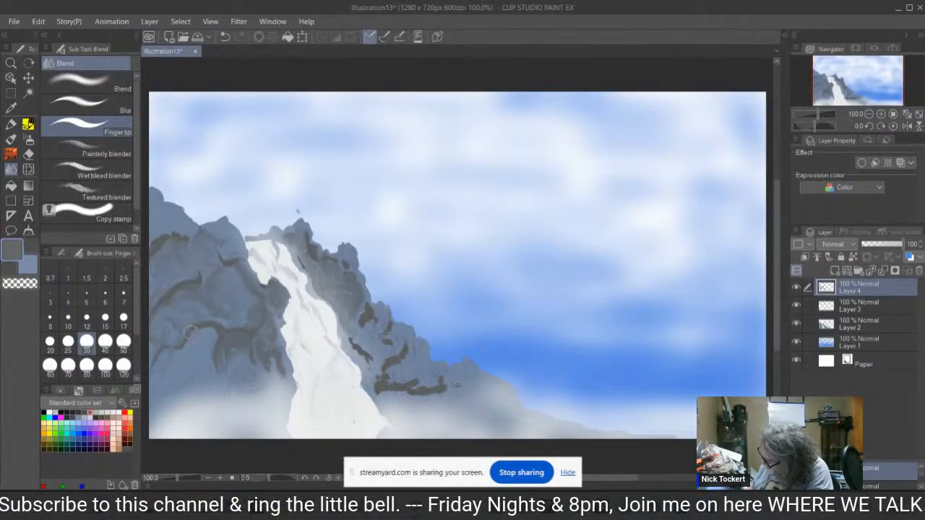
pyautogui.moveTo(190, 330)
pyautogui.mouseDown()
pyautogui.moveTo(194, 340)
pyautogui.moveTo(213, 334)
pyautogui.mouseUp()
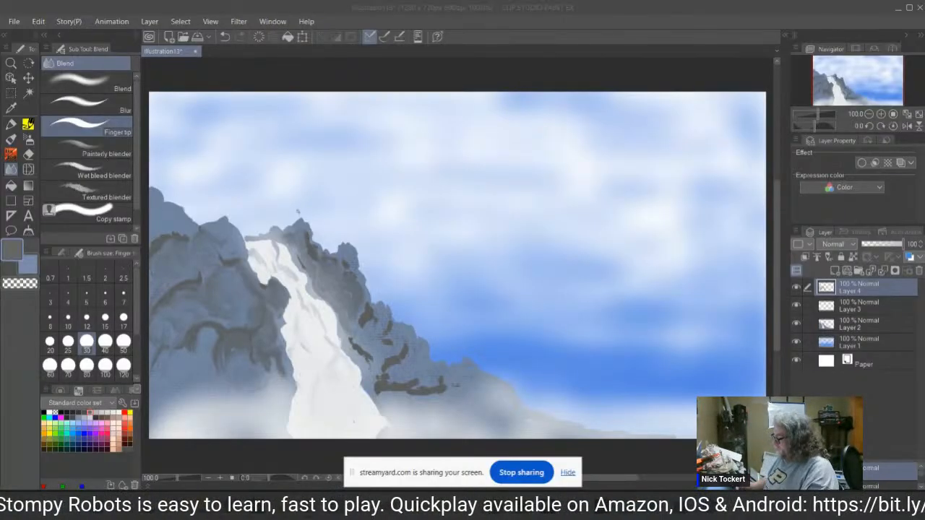
pyautogui.click(162, 241)
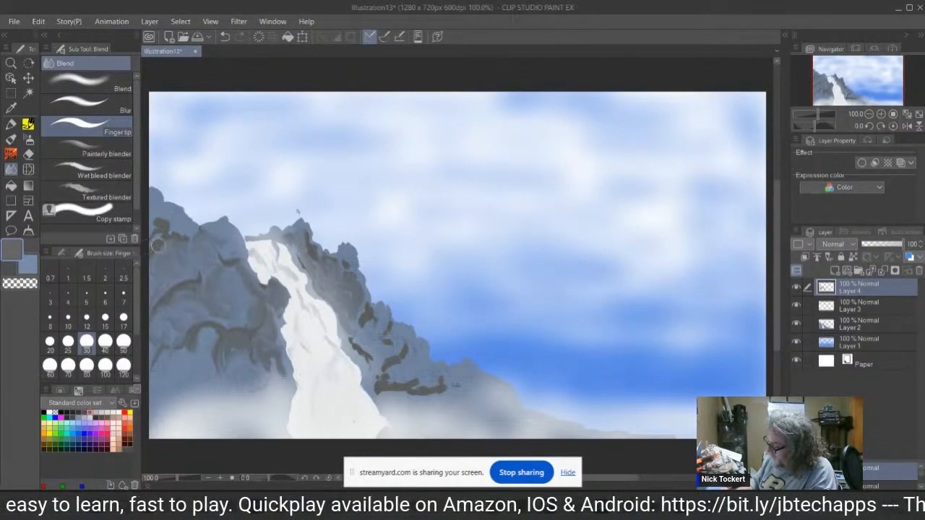
pyautogui.moveTo(160, 232)
pyautogui.mouseDown()
pyautogui.moveTo(150, 234)
pyautogui.moveTo(177, 225)
pyautogui.moveTo(153, 196)
pyautogui.moveTo(184, 230)
pyautogui.moveTo(186, 276)
pyautogui.mouseUp()
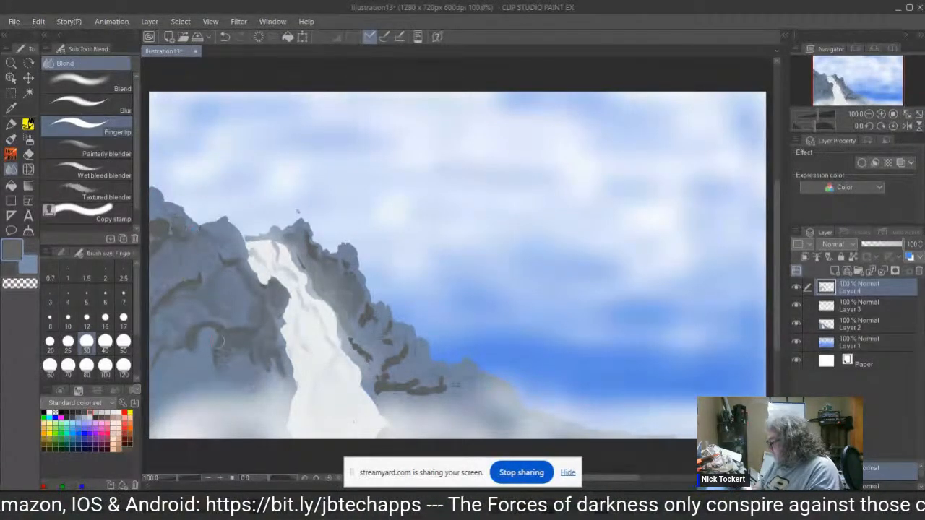
pyautogui.moveTo(219, 340)
pyautogui.mouseDown()
pyautogui.moveTo(217, 374)
pyautogui.moveTo(208, 351)
pyautogui.moveTo(191, 366)
pyautogui.moveTo(192, 355)
pyautogui.moveTo(201, 367)
pyautogui.moveTo(168, 372)
pyautogui.moveTo(180, 358)
pyautogui.moveTo(169, 389)
pyautogui.moveTo(156, 371)
pyautogui.mouseUp()
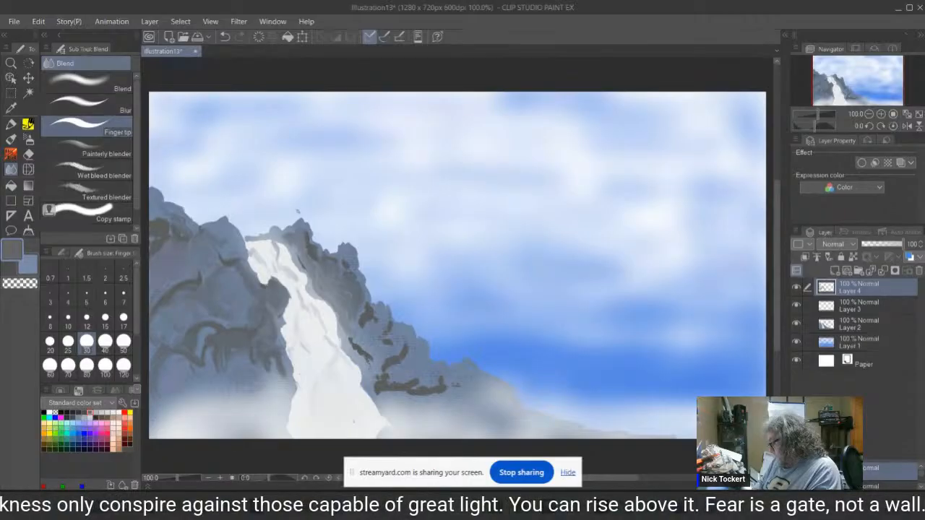
pyautogui.moveTo(174, 358)
pyautogui.mouseDown()
pyautogui.moveTo(166, 378)
pyautogui.moveTo(173, 367)
pyautogui.moveTo(176, 385)
pyautogui.moveTo(203, 388)
pyautogui.moveTo(195, 394)
pyautogui.mouseUp()
pyautogui.moveTo(373, 318)
pyautogui.mouseDown()
pyautogui.moveTo(358, 341)
pyautogui.moveTo(370, 353)
pyautogui.moveTo(361, 303)
pyautogui.moveTo(384, 318)
pyautogui.moveTo(370, 344)
pyautogui.moveTo(377, 352)
pyautogui.moveTo(396, 337)
pyautogui.moveTo(404, 357)
pyautogui.mouseUp()
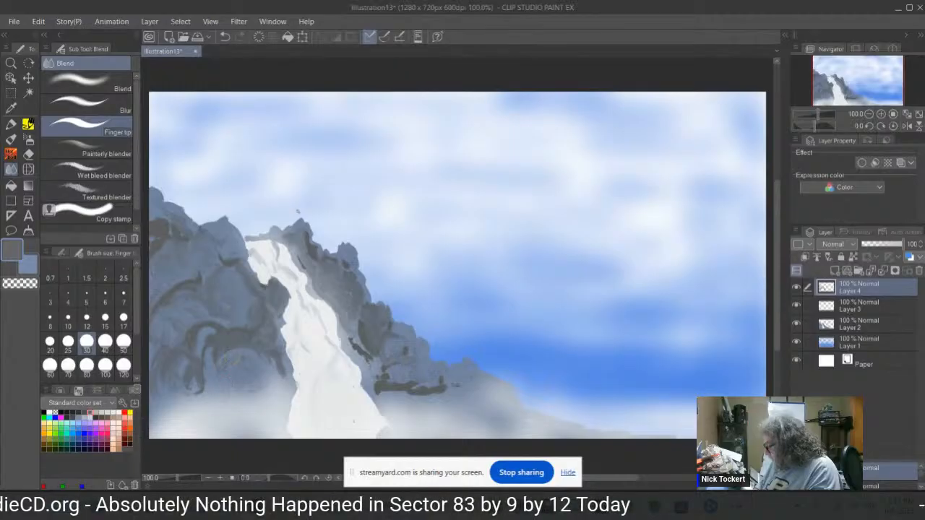
pyautogui.moveTo(432, 389)
pyautogui.mouseDown()
pyautogui.moveTo(424, 392)
pyautogui.moveTo(432, 386)
pyautogui.moveTo(443, 399)
pyautogui.moveTo(400, 389)
pyautogui.moveTo(419, 363)
pyautogui.moveTo(392, 358)
pyautogui.moveTo(391, 330)
pyautogui.mouseUp()
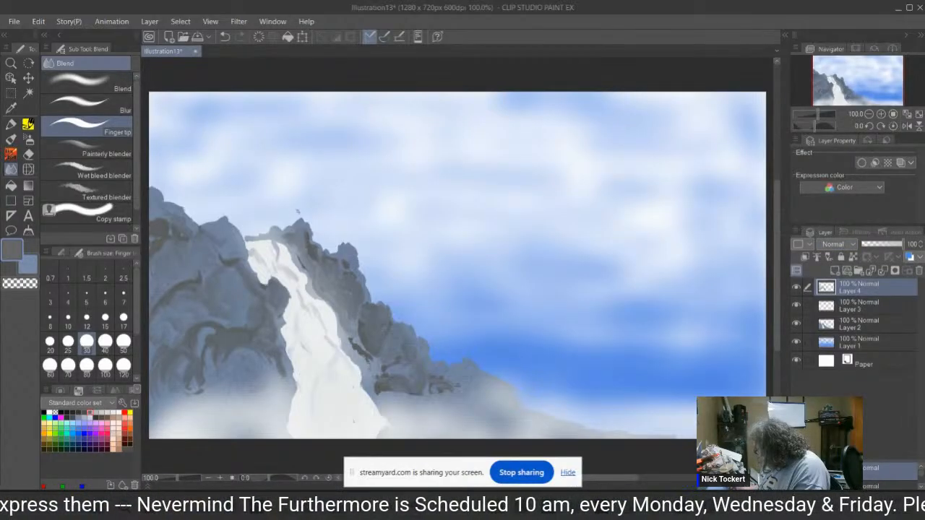
# Add a new layer directly above the mist layer and undo the dark oil paint stroke at the canvas's bottom edge.
pyautogui.click(860, 306)
pyautogui.click(846, 271)
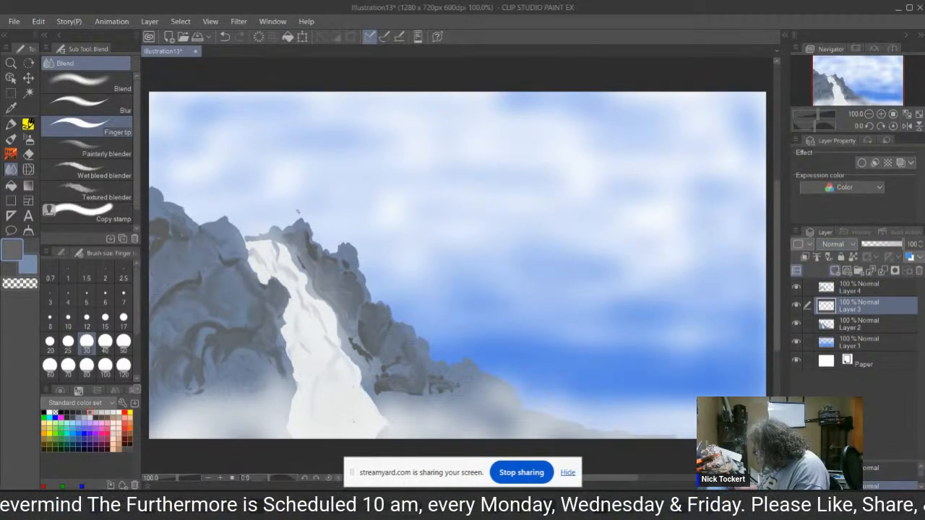
pyautogui.click(10, 139)
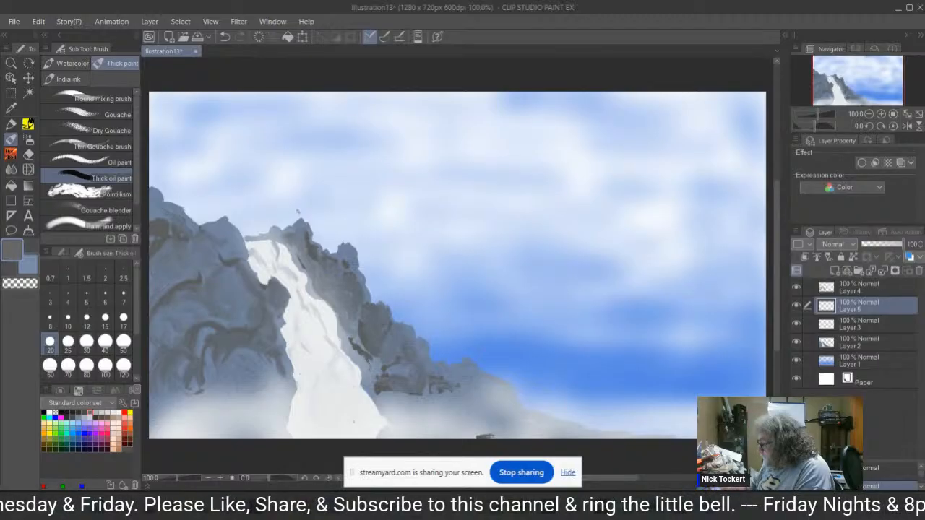
pyautogui.click(225, 37)
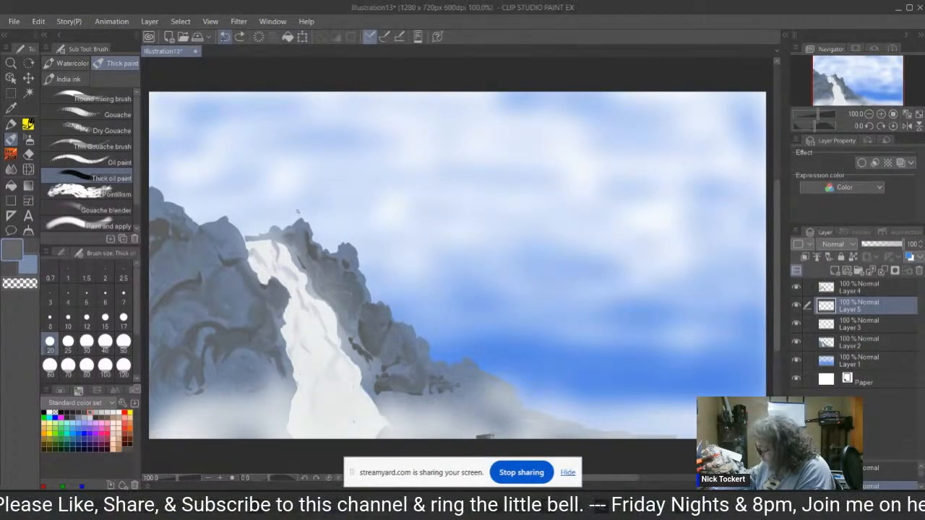
pyautogui.click(225, 37)
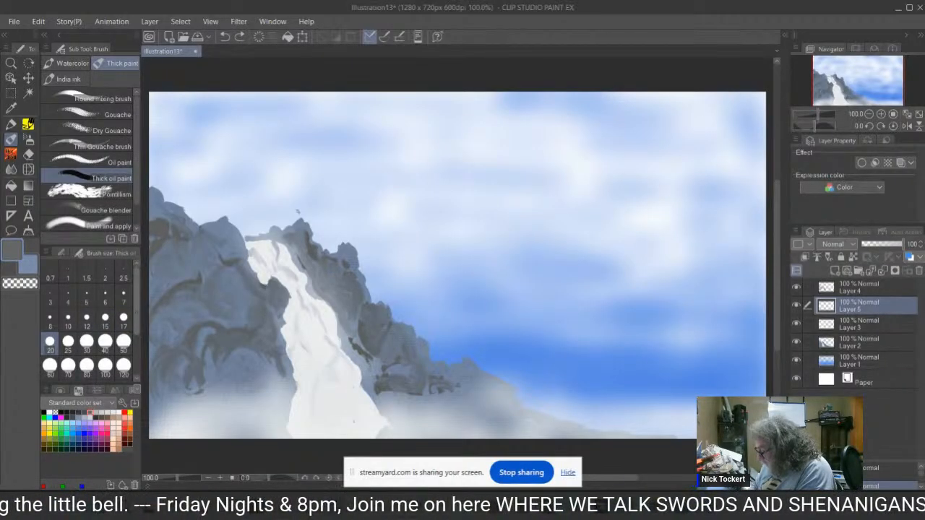
# Paint a brown hill rising from the canvas's bottom edge to the lower right edge with Thick oil paint at size 10.
pyautogui.scroll(-2, 87, 325)
pyautogui.scroll(2, 87, 325)
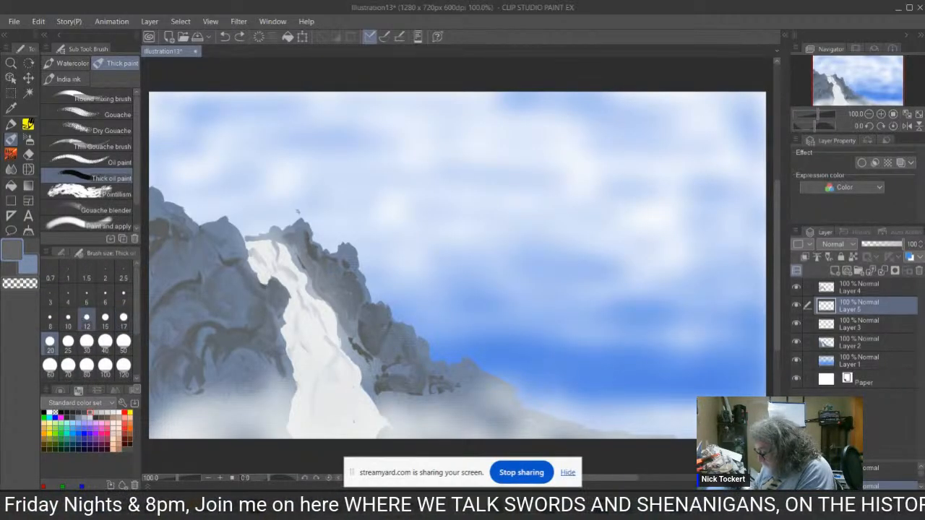
pyautogui.click(68, 319)
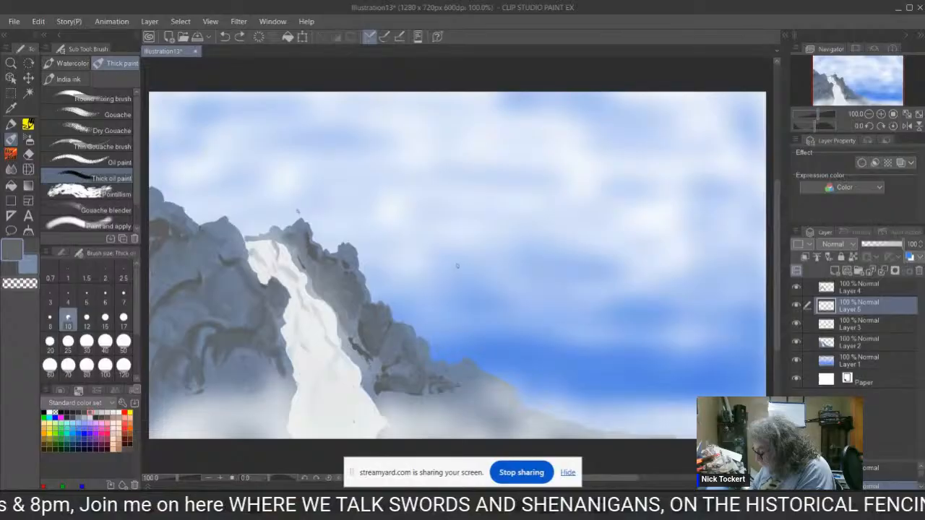
pyautogui.click(111, 414)
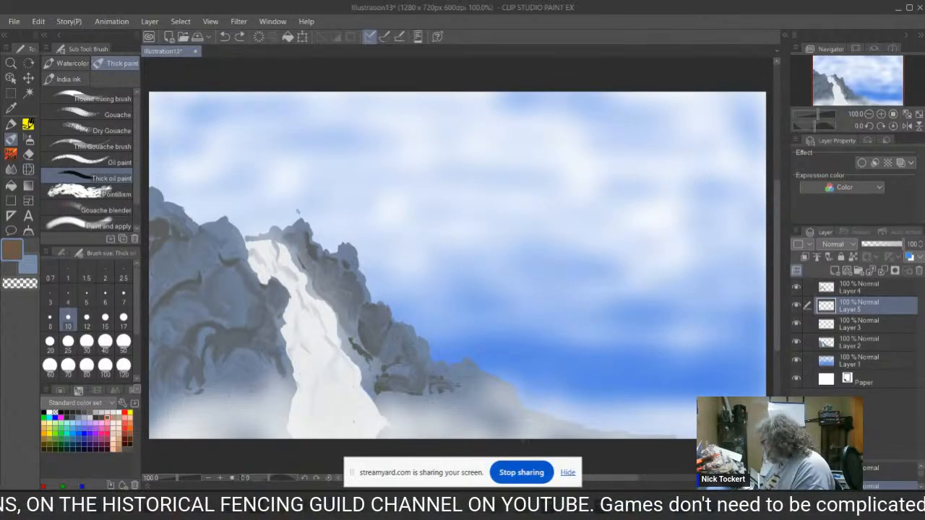
pyautogui.moveTo(492, 438); pyautogui.dragTo(733, 391)
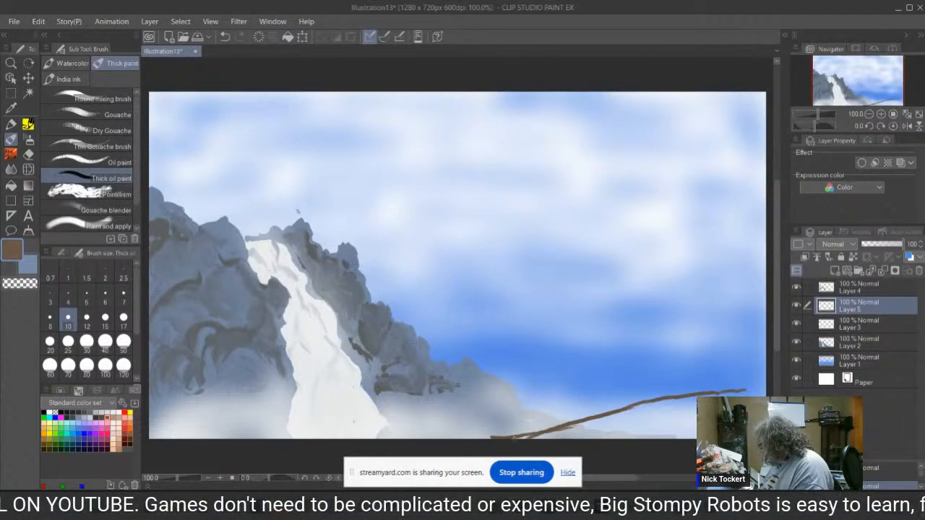
pyautogui.moveTo(514, 438)
pyautogui.mouseDown()
pyautogui.moveTo(599, 431)
pyautogui.moveTo(658, 409)
pyautogui.mouseUp()
pyautogui.moveTo(574, 430); pyautogui.dragTo(680, 404)
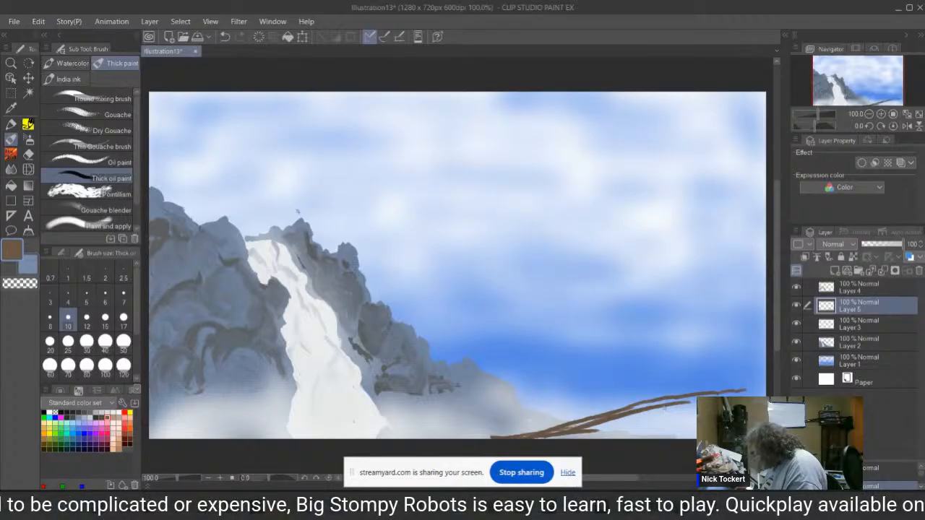
pyautogui.moveTo(662, 406); pyautogui.dragTo(765, 385)
pyautogui.moveTo(701, 394)
pyautogui.mouseDown()
pyautogui.moveTo(505, 438)
pyautogui.moveTo(587, 425)
pyautogui.mouseUp()
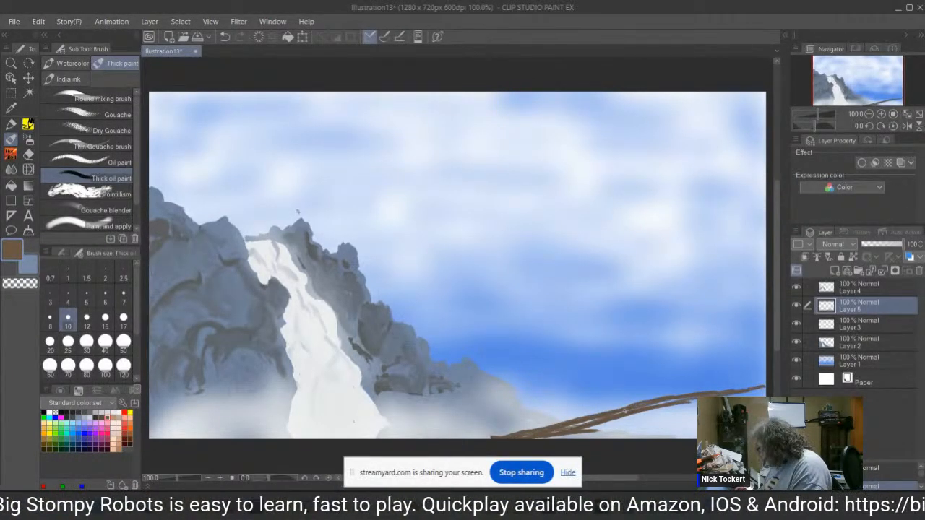
pyautogui.moveTo(660, 408)
pyautogui.mouseDown()
pyautogui.moveTo(571, 441)
pyautogui.moveTo(576, 428)
pyautogui.moveTo(548, 430)
pyautogui.moveTo(639, 417)
pyautogui.moveTo(752, 383)
pyautogui.moveTo(695, 385)
pyautogui.moveTo(757, 378)
pyautogui.moveTo(698, 385)
pyautogui.moveTo(656, 402)
pyautogui.moveTo(695, 399)
pyautogui.moveTo(629, 431)
pyautogui.moveTo(678, 417)
pyautogui.moveTo(634, 434)
pyautogui.moveTo(690, 425)
pyautogui.moveTo(659, 436)
pyautogui.moveTo(537, 440)
pyautogui.mouseUp()
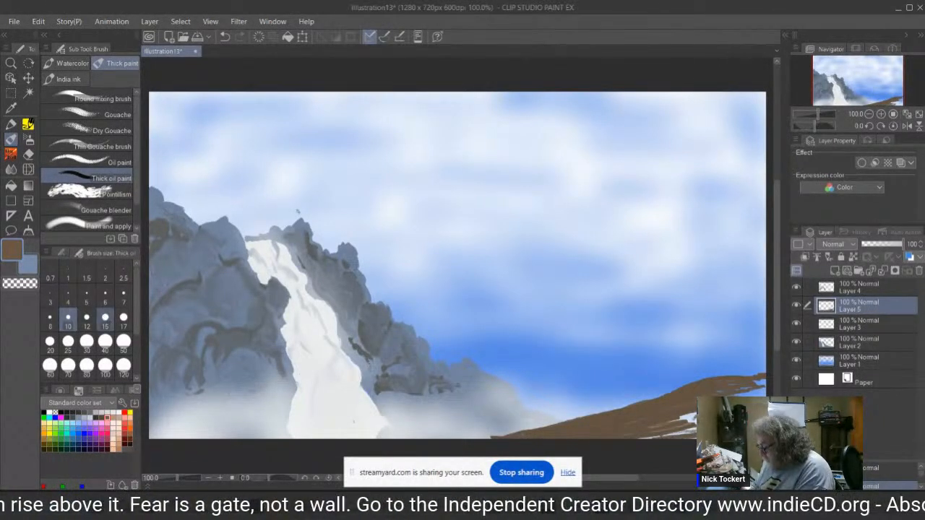
# Fill the remaining gaps in the brown hill at brush size 25 and extend its foot towards the waterfall.
pyautogui.click(68, 342)
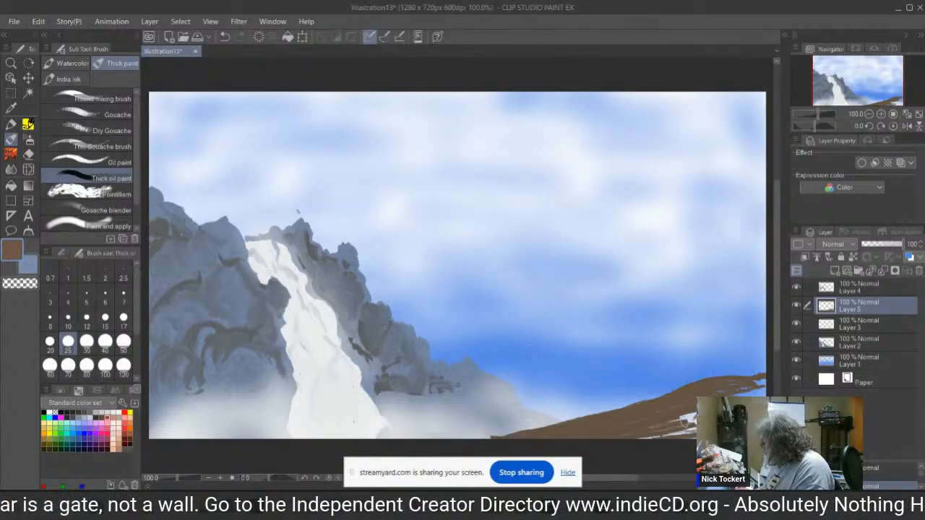
pyautogui.moveTo(692, 423); pyautogui.dragTo(684, 420)
pyautogui.moveTo(736, 394)
pyautogui.mouseDown()
pyautogui.moveTo(762, 384)
pyautogui.moveTo(725, 390)
pyautogui.mouseUp()
pyautogui.moveTo(691, 422)
pyautogui.mouseDown()
pyautogui.moveTo(676, 433)
pyautogui.moveTo(686, 433)
pyautogui.mouseUp()
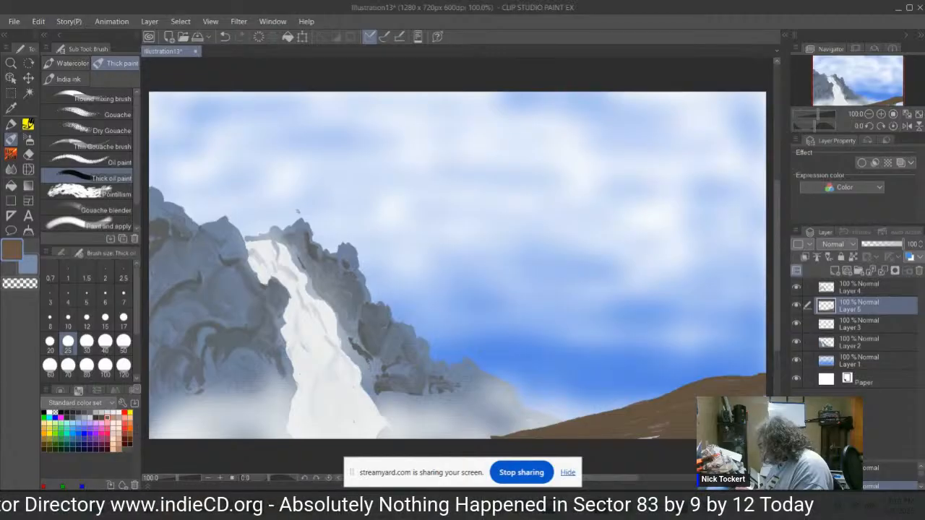
pyautogui.moveTo(651, 435)
pyautogui.mouseDown()
pyautogui.moveTo(669, 429)
pyautogui.moveTo(635, 433)
pyautogui.moveTo(693, 430)
pyautogui.mouseUp()
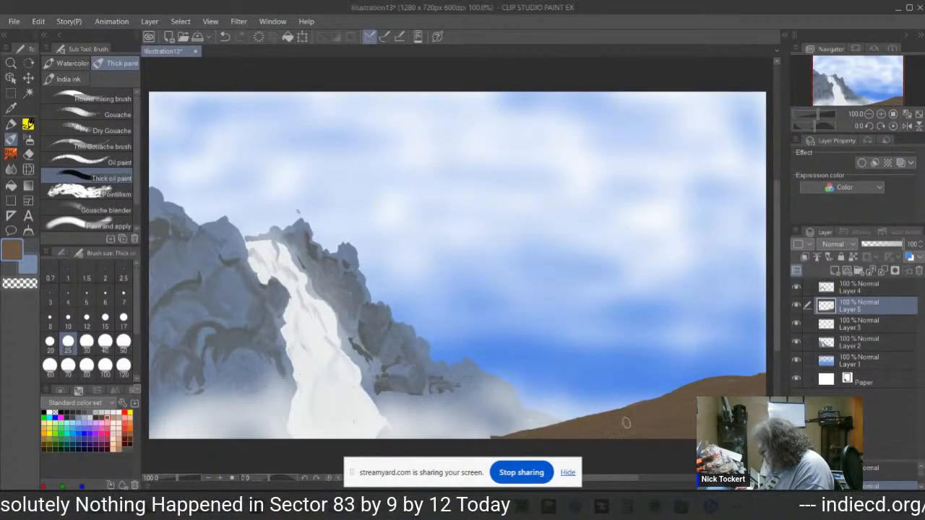
pyautogui.moveTo(561, 427)
pyautogui.mouseDown()
pyautogui.moveTo(381, 453)
pyautogui.moveTo(448, 434)
pyautogui.mouseUp()
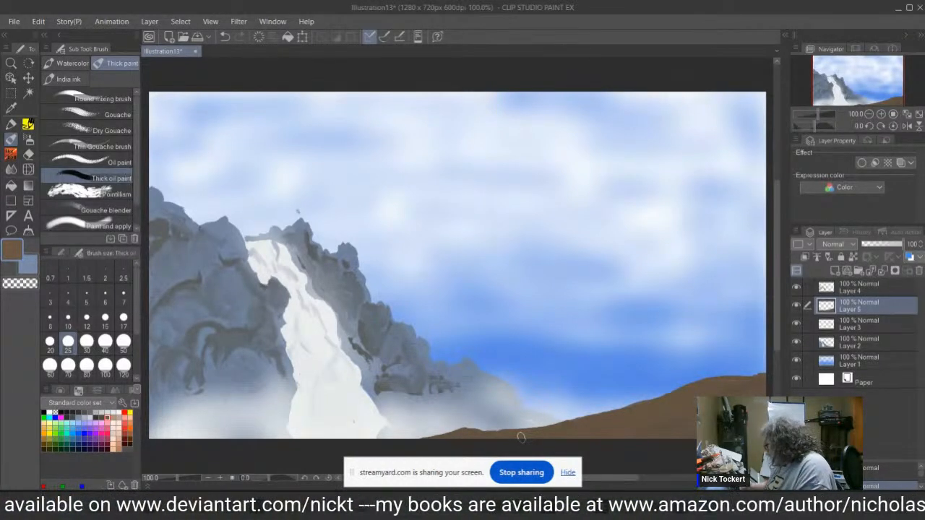
# Paint a group of tall, thin dark green tree trunks of varying height on the hill's crest at brush size 12.
pyautogui.click(63, 436)
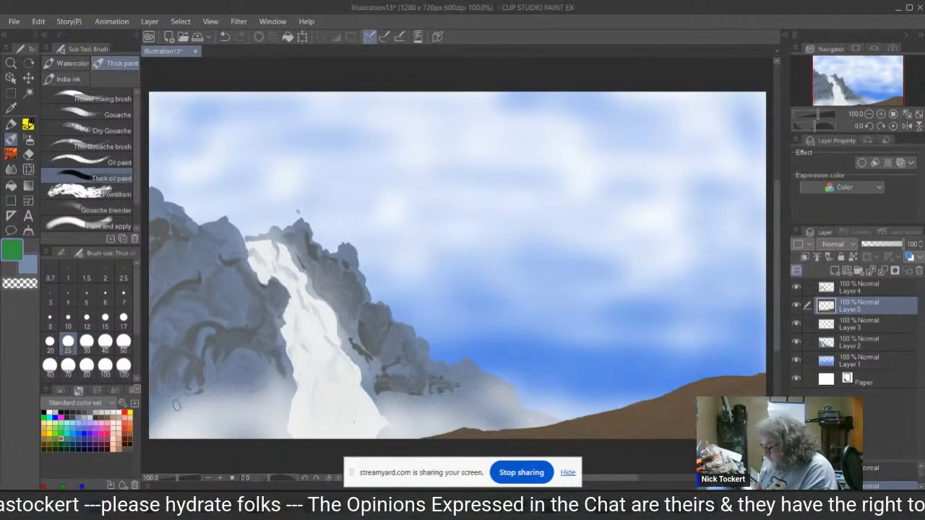
pyautogui.click(86, 318)
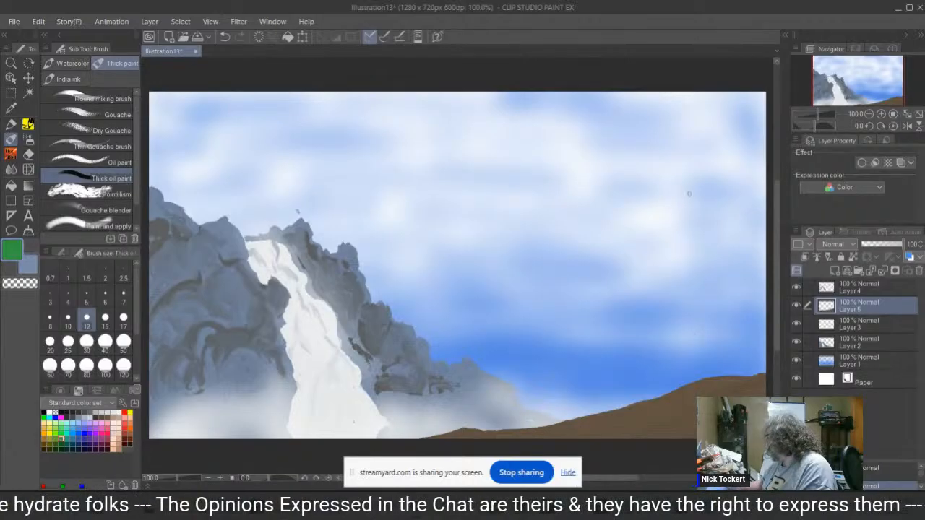
pyautogui.moveTo(690, 160); pyautogui.dragTo(711, 376)
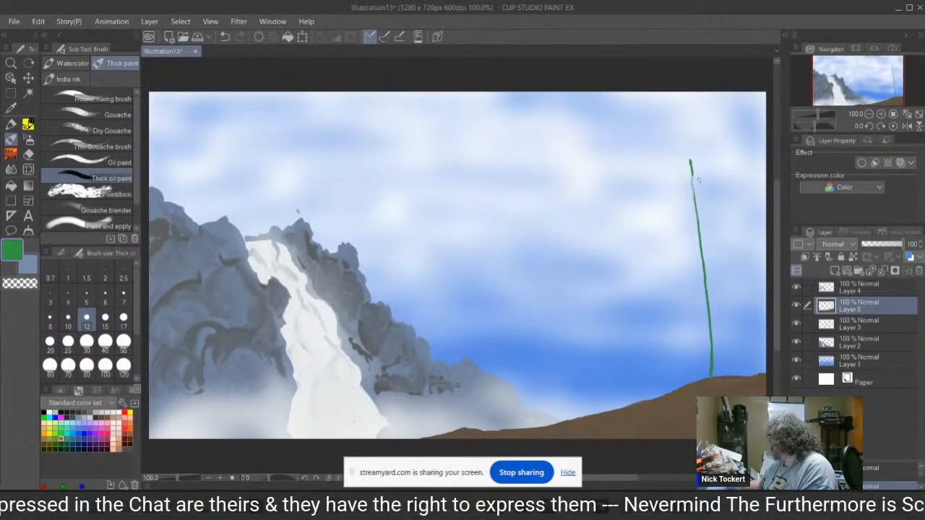
pyautogui.moveTo(702, 191); pyautogui.dragTo(728, 366)
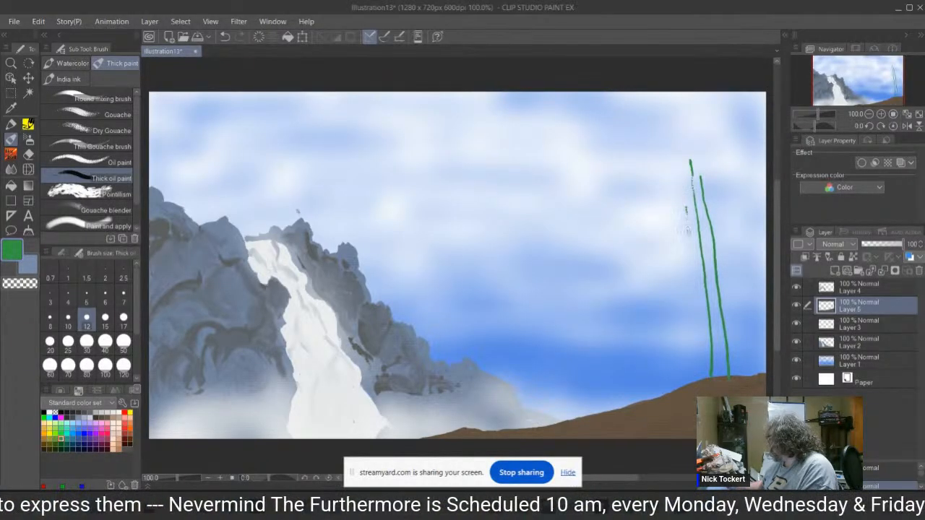
pyautogui.moveTo(689, 233); pyautogui.dragTo(691, 389)
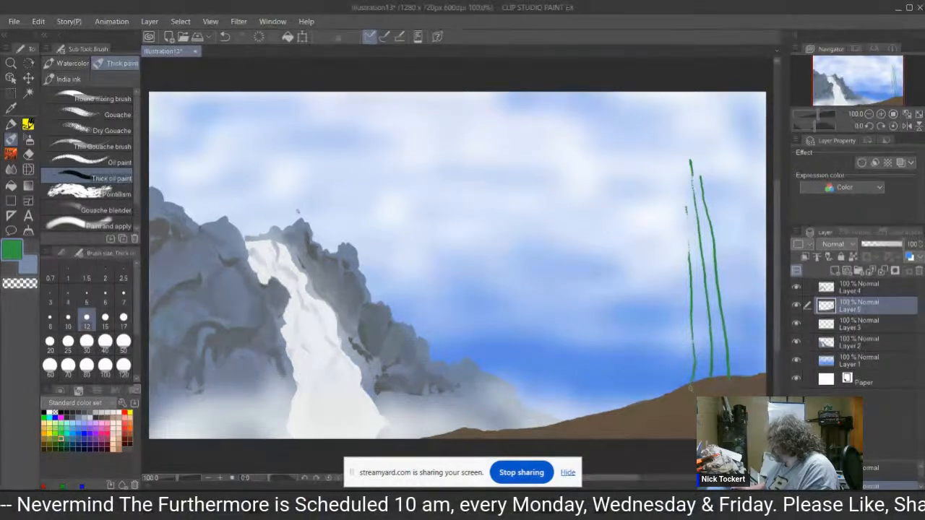
pyautogui.moveTo(686, 209); pyautogui.dragTo(686, 232)
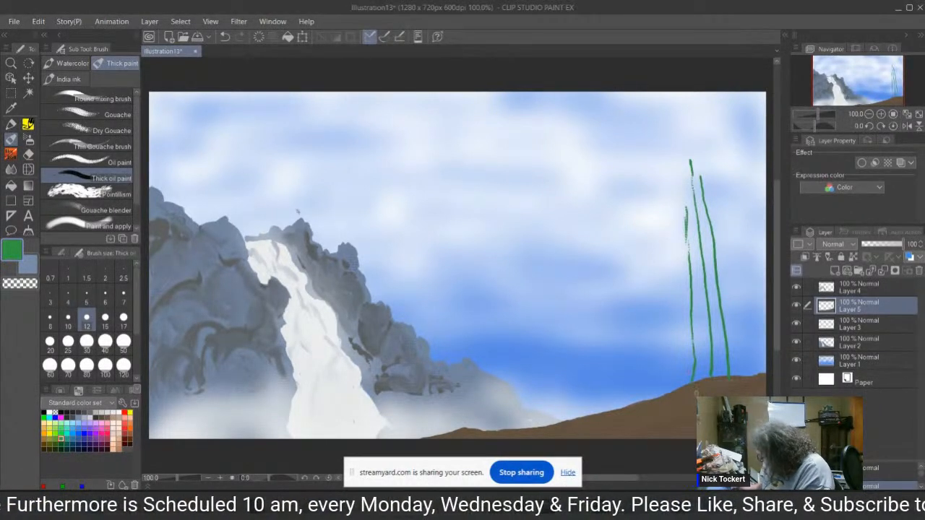
pyautogui.moveTo(678, 287); pyautogui.dragTo(680, 390)
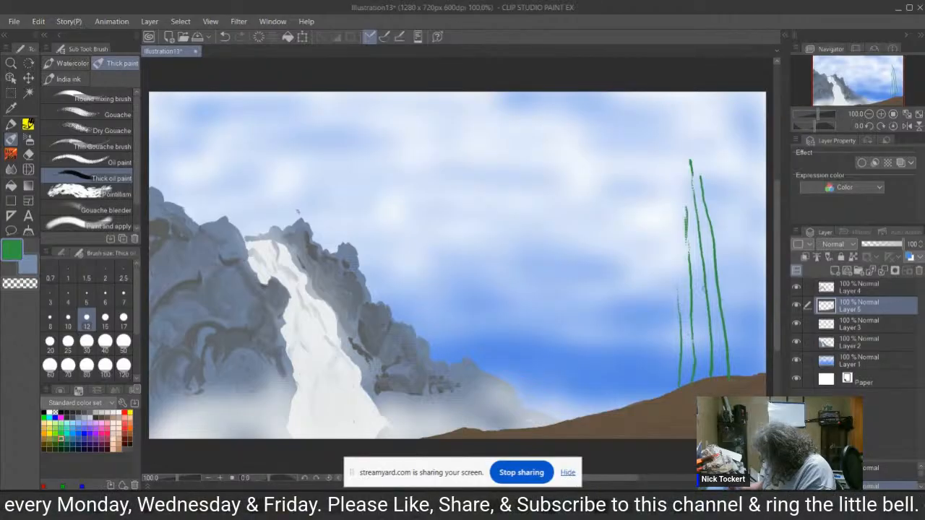
pyautogui.moveTo(700, 283); pyautogui.dragTo(699, 349)
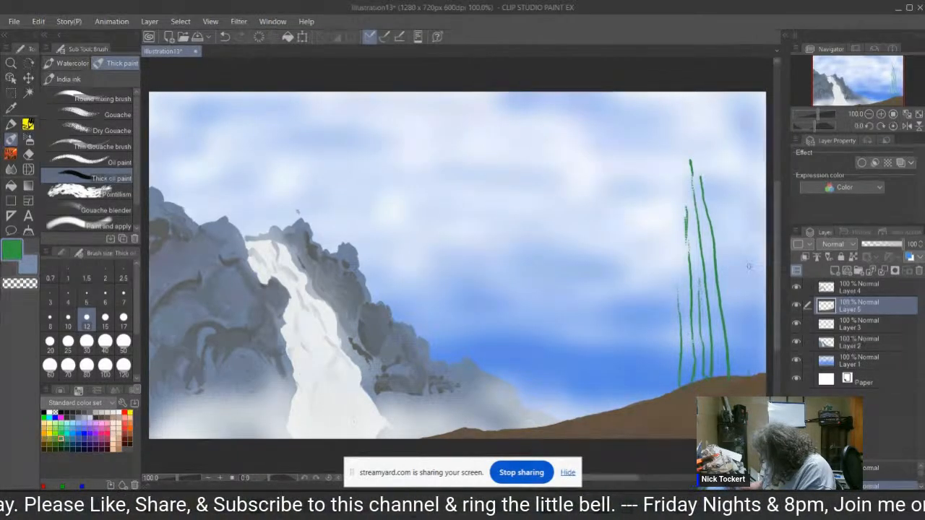
pyautogui.moveTo(722, 121); pyautogui.dragTo(750, 365)
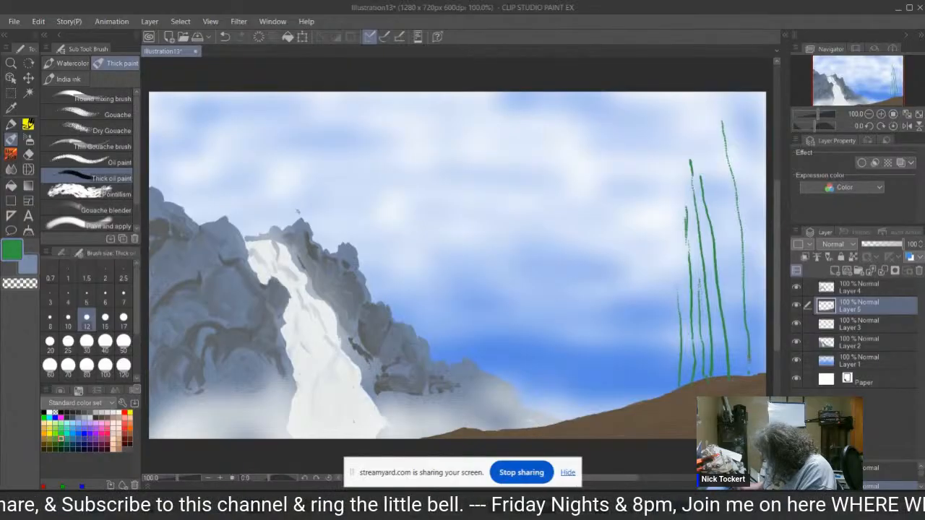
pyautogui.moveTo(724, 188); pyautogui.dragTo(741, 375)
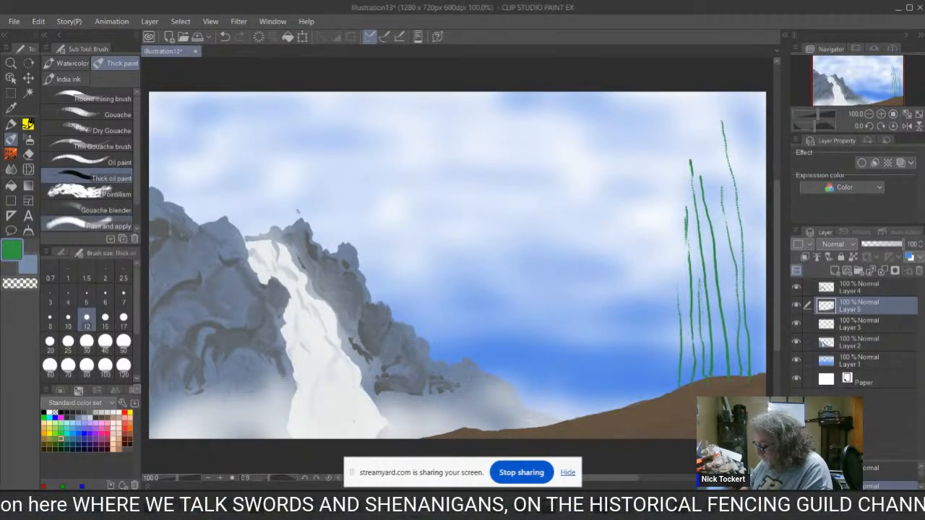
# Dab lighter yellowish-green foliage over the tops of the trunks with the Pointillism brush at size 30.
pyautogui.click(87, 193)
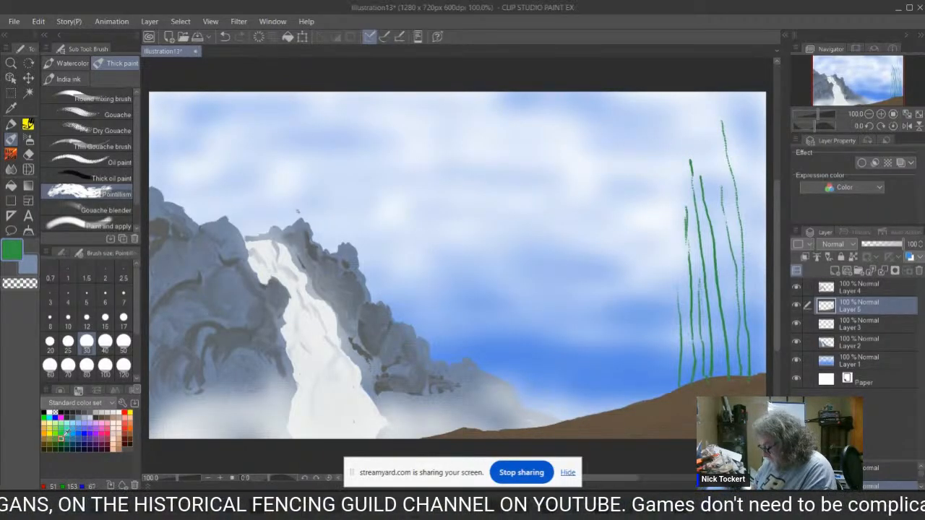
pyautogui.click(64, 432)
pyautogui.moveTo(727, 114)
pyautogui.mouseDown()
pyautogui.moveTo(714, 145)
pyautogui.moveTo(723, 144)
pyautogui.moveTo(704, 166)
pyautogui.moveTo(694, 156)
pyautogui.moveTo(693, 174)
pyautogui.moveTo(720, 186)
pyautogui.moveTo(720, 171)
pyautogui.moveTo(680, 209)
pyautogui.moveTo(690, 186)
pyautogui.moveTo(671, 209)
pyautogui.moveTo(679, 220)
pyautogui.moveTo(691, 187)
pyautogui.moveTo(715, 201)
pyautogui.moveTo(704, 179)
pyautogui.moveTo(728, 199)
pyautogui.moveTo(728, 110)
pyautogui.moveTo(739, 117)
pyautogui.moveTo(731, 137)
pyautogui.moveTo(750, 150)
pyautogui.mouseUp()
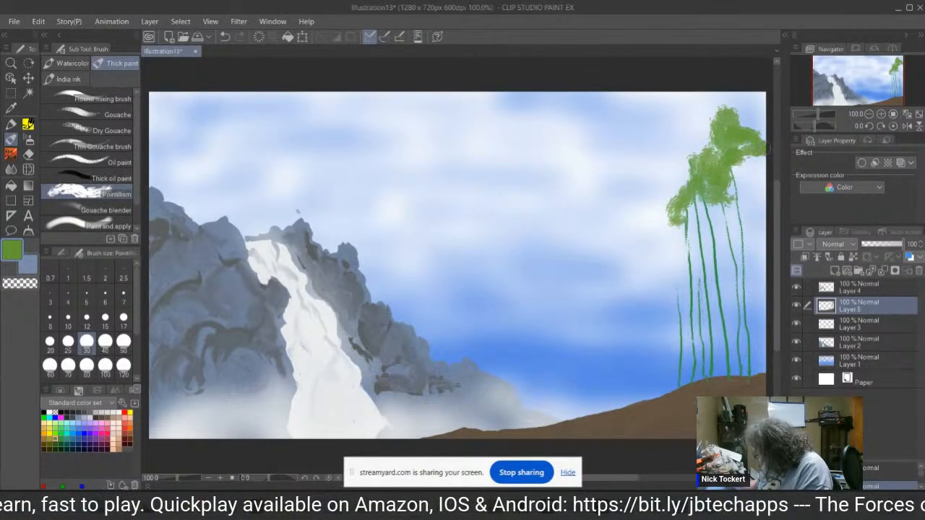
pyautogui.moveTo(676, 238)
pyautogui.mouseDown()
pyautogui.moveTo(679, 249)
pyautogui.moveTo(691, 213)
pyautogui.moveTo(719, 205)
pyautogui.moveTo(683, 239)
pyautogui.moveTo(679, 221)
pyautogui.mouseUp()
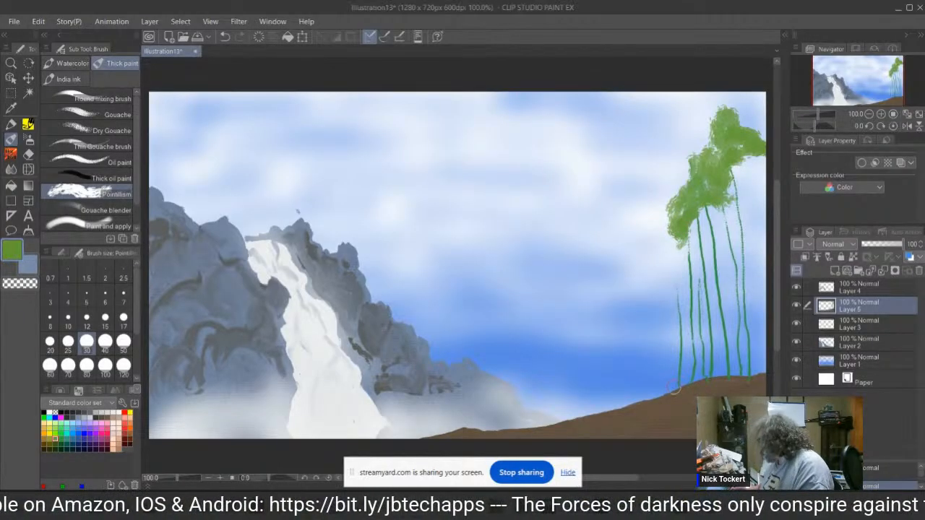
# Paint green bushes around the trunk bases and down the hill's ridge, and add foliage clumps partway up the trunks.
pyautogui.moveTo(700, 367)
pyautogui.mouseDown()
pyautogui.moveTo(666, 388)
pyautogui.moveTo(709, 348)
pyautogui.moveTo(754, 373)
pyautogui.moveTo(762, 368)
pyautogui.moveTo(755, 335)
pyautogui.moveTo(767, 366)
pyautogui.moveTo(713, 391)
pyautogui.moveTo(720, 379)
pyautogui.moveTo(716, 386)
pyautogui.moveTo(764, 376)
pyautogui.mouseUp()
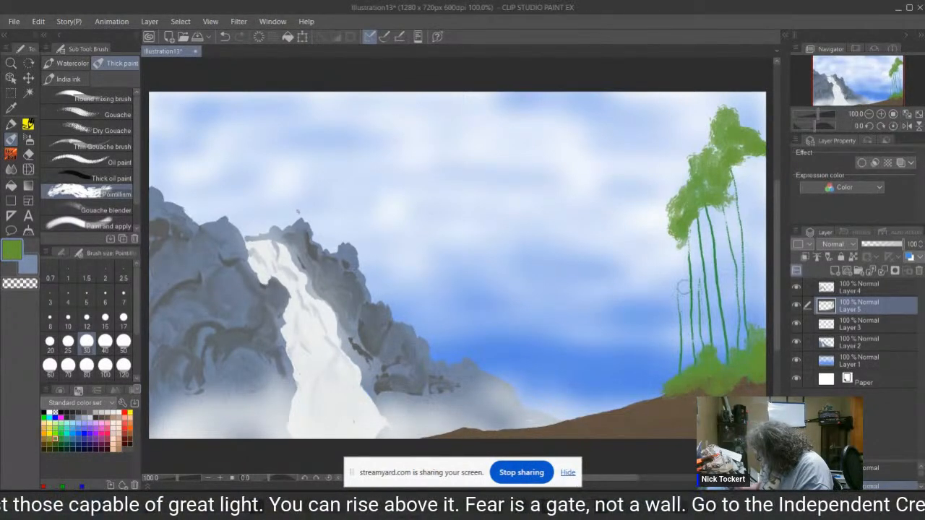
pyautogui.moveTo(683, 282)
pyautogui.mouseDown()
pyautogui.moveTo(679, 272)
pyautogui.moveTo(696, 273)
pyautogui.moveTo(686, 260)
pyautogui.moveTo(700, 260)
pyautogui.moveTo(694, 250)
pyautogui.moveTo(724, 269)
pyautogui.moveTo(712, 279)
pyautogui.moveTo(763, 276)
pyautogui.mouseUp()
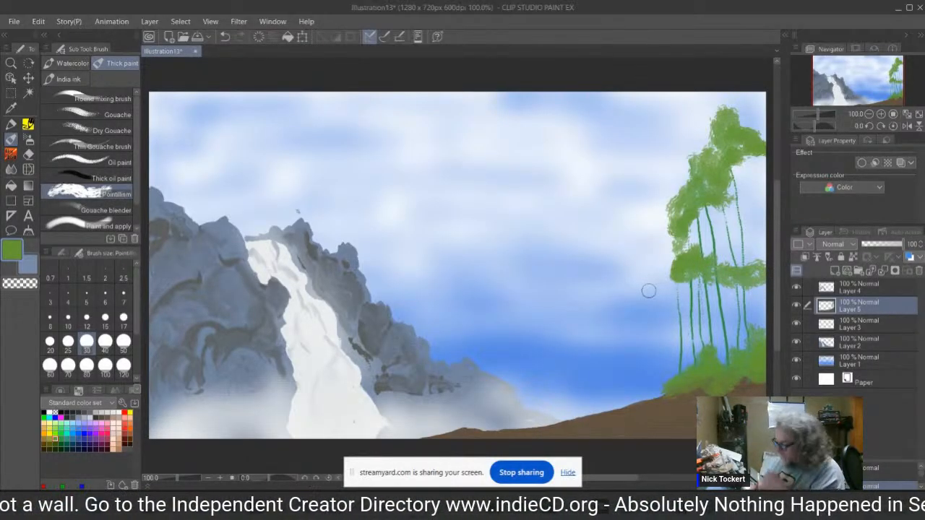
pyautogui.moveTo(672, 286); pyautogui.dragTo(698, 281)
pyautogui.moveTo(698, 154)
pyautogui.mouseDown()
pyautogui.moveTo(686, 172)
pyautogui.moveTo(707, 150)
pyautogui.moveTo(698, 152)
pyautogui.mouseUp()
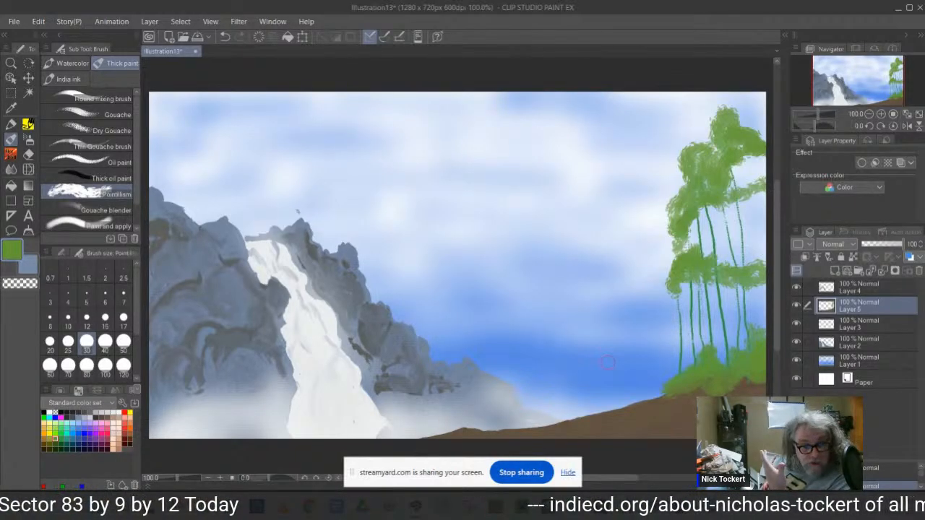
pyautogui.moveTo(692, 271)
pyautogui.mouseDown()
pyautogui.moveTo(669, 294)
pyautogui.moveTo(756, 275)
pyautogui.mouseUp()
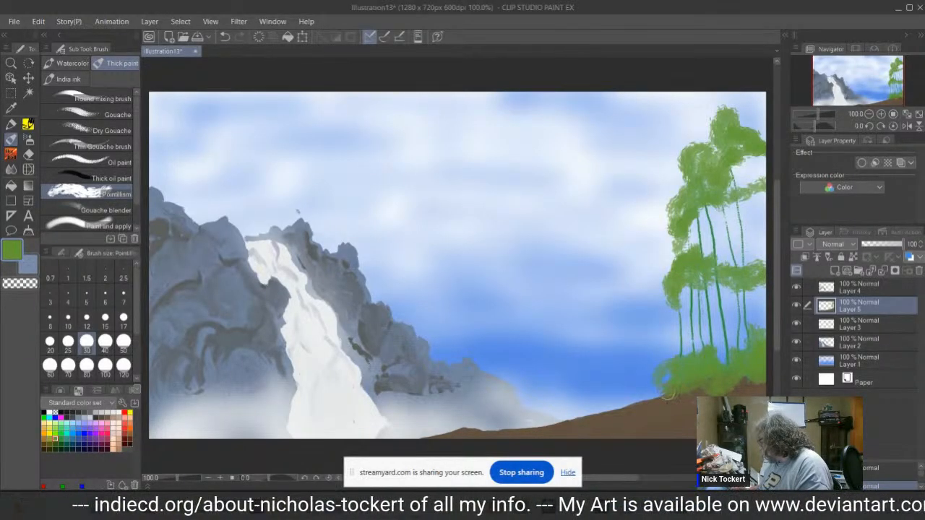
pyautogui.moveTo(668, 395)
pyautogui.mouseDown()
pyautogui.moveTo(573, 420)
pyautogui.moveTo(623, 410)
pyautogui.moveTo(595, 425)
pyautogui.moveTo(669, 396)
pyautogui.moveTo(624, 409)
pyautogui.mouseUp()
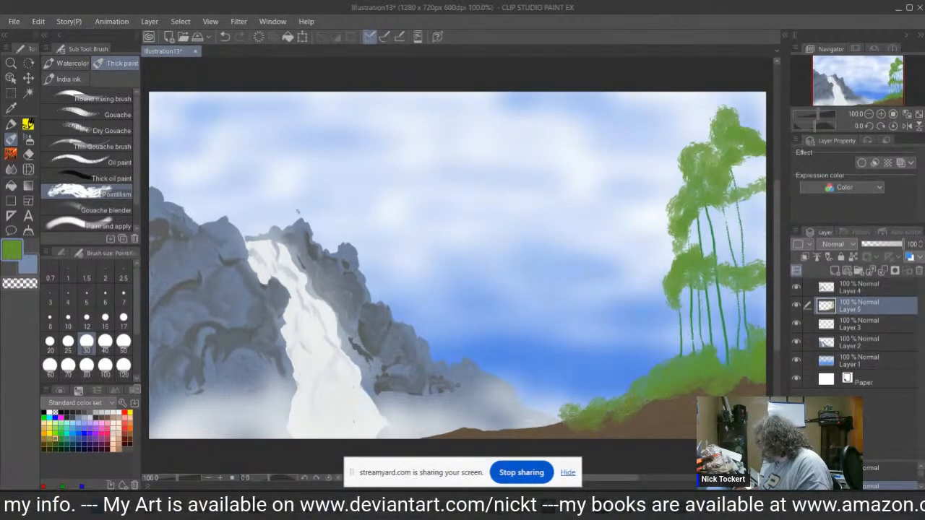
# Cover the exposed brown hillside below the bushes with bright green Pointillism grass, from its lower tip to the right edge.
pyautogui.click(58, 435)
pyautogui.click(64, 436)
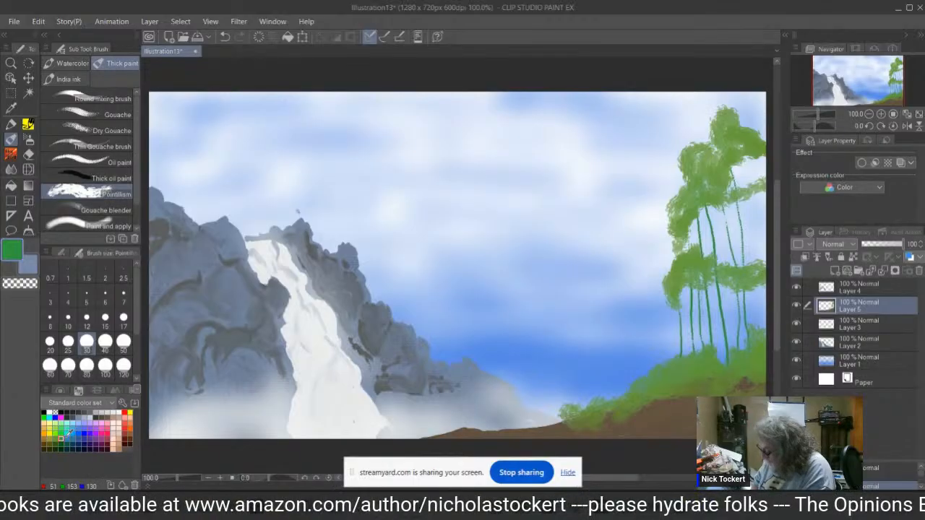
pyautogui.click(61, 434)
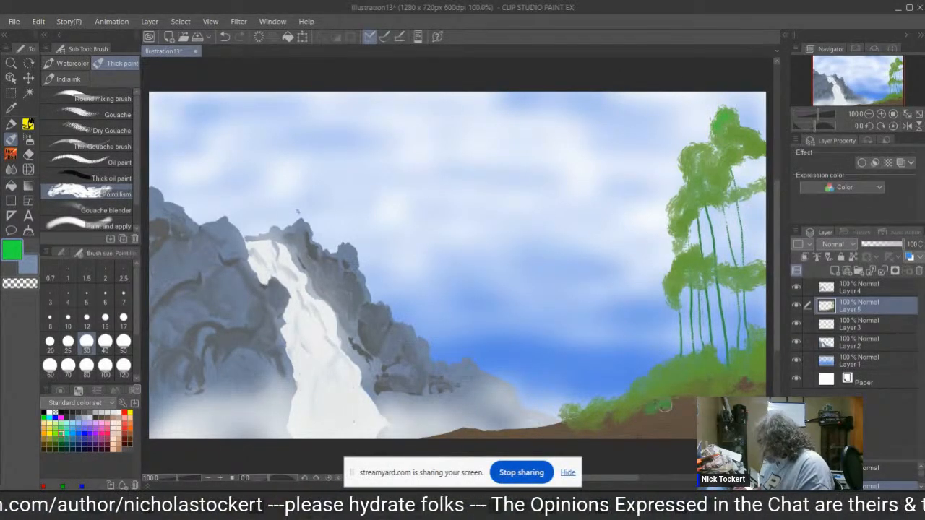
pyautogui.moveTo(664, 407); pyautogui.dragTo(750, 387)
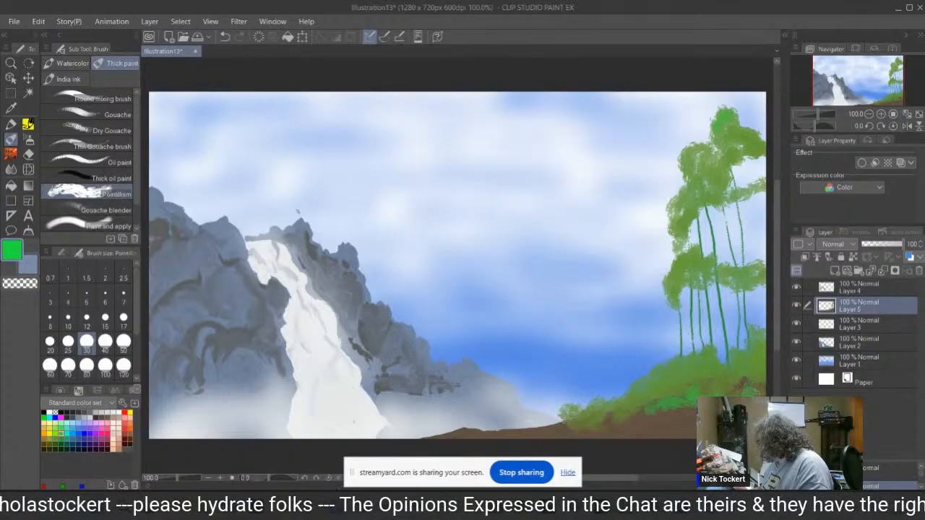
pyautogui.moveTo(700, 418)
pyautogui.mouseDown()
pyautogui.moveTo(636, 413)
pyautogui.moveTo(591, 429)
pyautogui.moveTo(426, 441)
pyautogui.mouseUp()
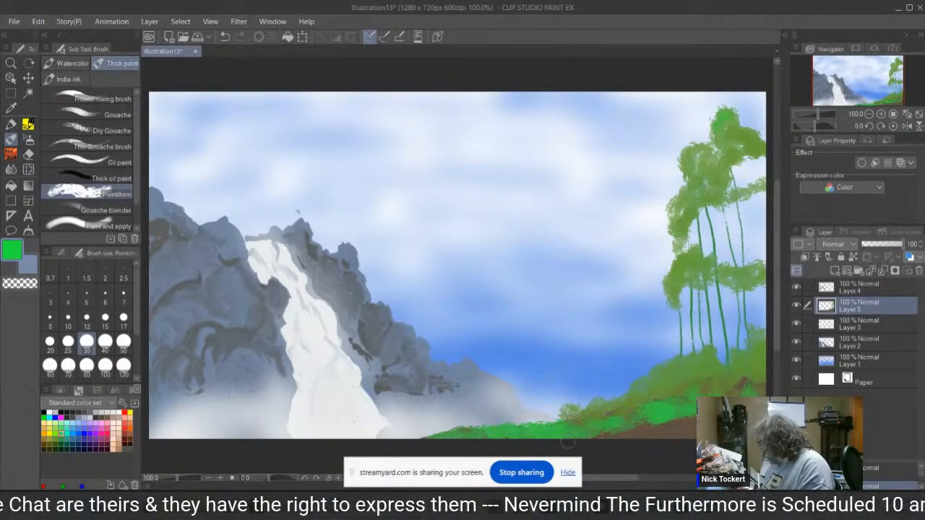
pyautogui.moveTo(568, 442)
pyautogui.mouseDown()
pyautogui.moveTo(668, 428)
pyautogui.moveTo(650, 441)
pyautogui.moveTo(659, 441)
pyautogui.moveTo(684, 427)
pyautogui.moveTo(702, 388)
pyautogui.moveTo(765, 387)
pyautogui.mouseUp()
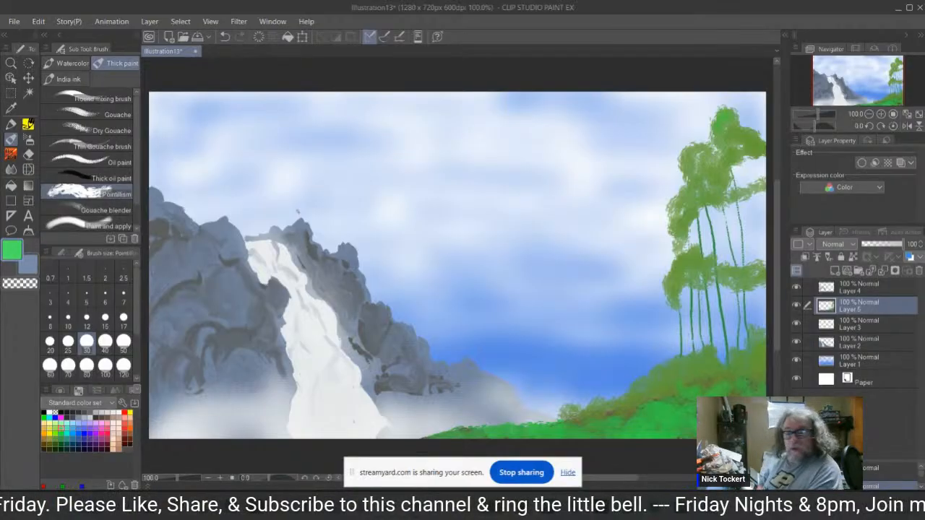
# Dab bright green Pointillism highlights at size 30 over the tree foliage clumps and the bushes along the hill's ridge.
pyautogui.moveTo(700, 158)
pyautogui.mouseDown()
pyautogui.moveTo(691, 149)
pyautogui.moveTo(694, 163)
pyautogui.mouseUp()
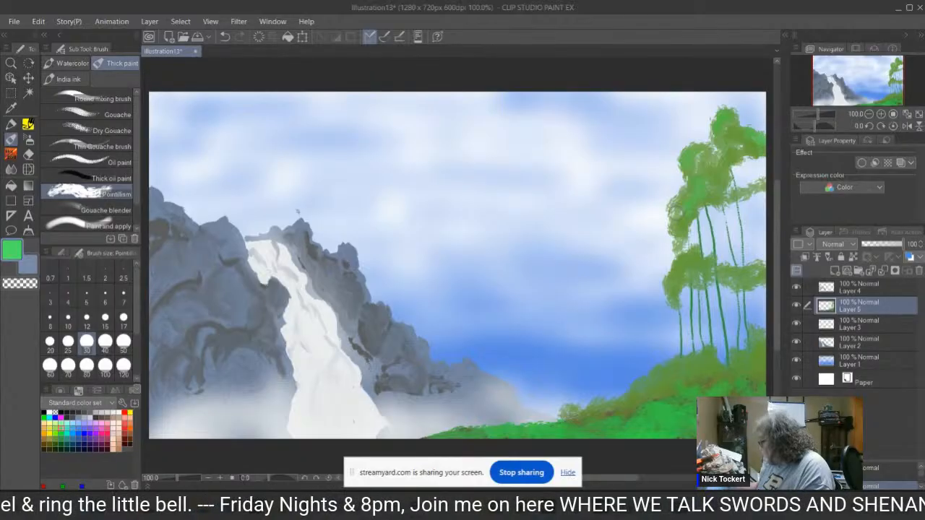
pyautogui.moveTo(683, 193)
pyautogui.mouseDown()
pyautogui.moveTo(672, 213)
pyautogui.moveTo(682, 243)
pyautogui.moveTo(671, 225)
pyautogui.moveTo(679, 250)
pyautogui.moveTo(666, 293)
pyautogui.moveTo(680, 300)
pyautogui.moveTo(683, 289)
pyautogui.mouseUp()
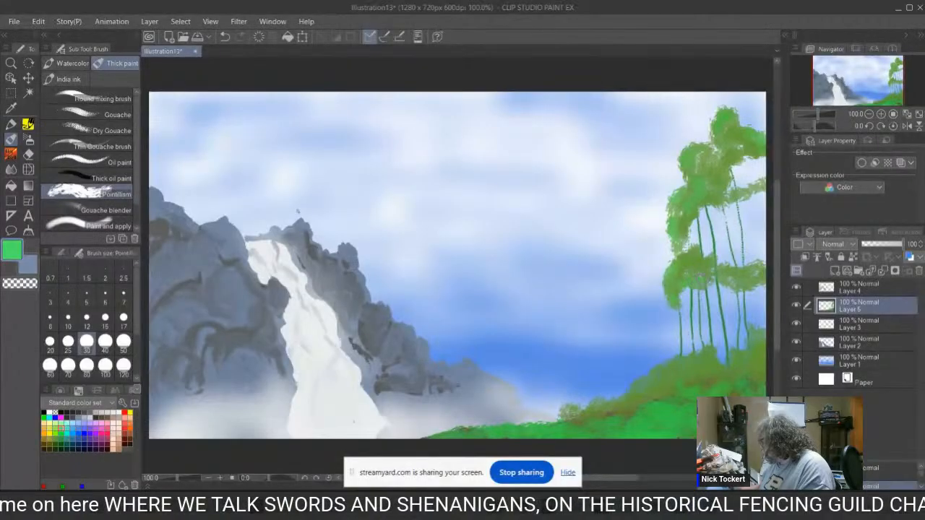
pyautogui.moveTo(724, 265); pyautogui.dragTo(763, 259)
pyautogui.moveTo(730, 187)
pyautogui.mouseDown()
pyautogui.moveTo(766, 181)
pyautogui.moveTo(759, 203)
pyautogui.mouseUp()
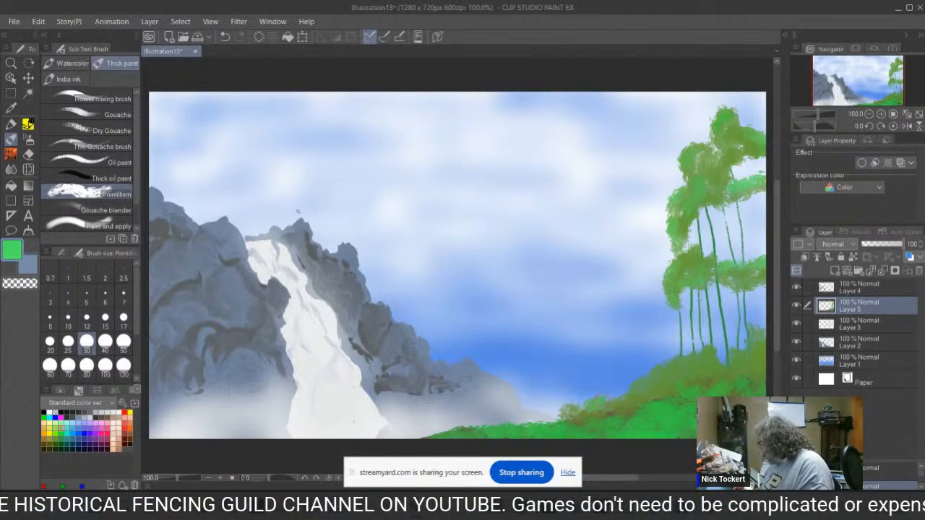
pyautogui.moveTo(626, 394)
pyautogui.mouseDown()
pyautogui.moveTo(685, 351)
pyautogui.moveTo(740, 353)
pyautogui.mouseUp()
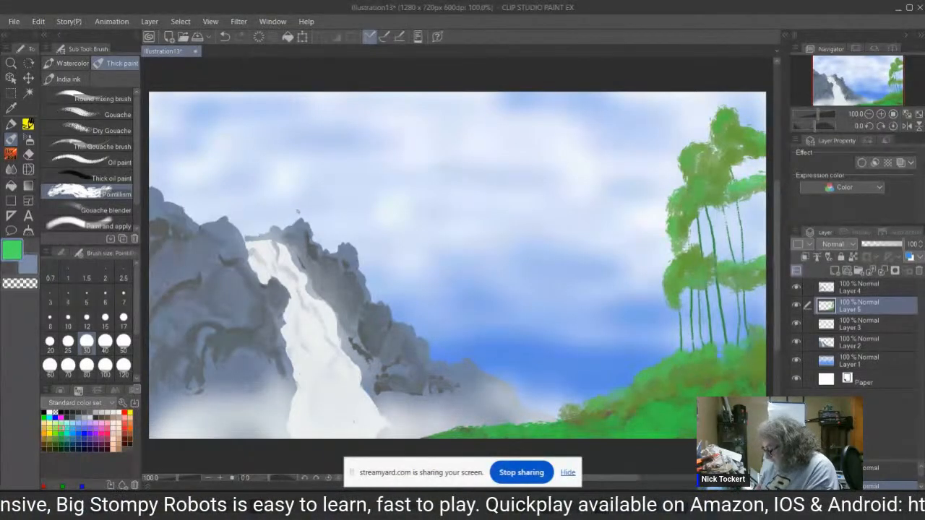
# Dab pale yellow-green Pointillism highlights across the grassy hillside, from the area below the trees to its lower tip.
pyautogui.click(60, 423)
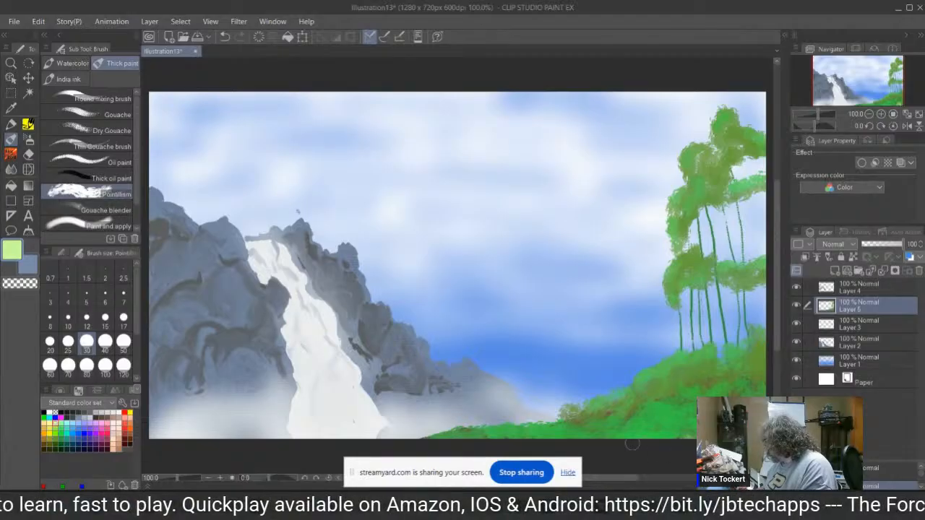
pyautogui.moveTo(706, 387); pyautogui.dragTo(744, 392)
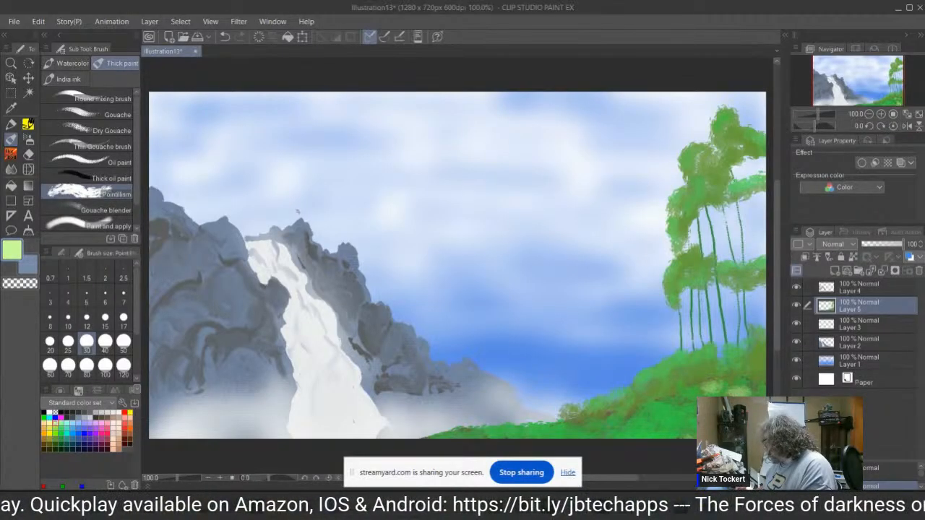
pyautogui.moveTo(609, 424); pyautogui.dragTo(574, 419)
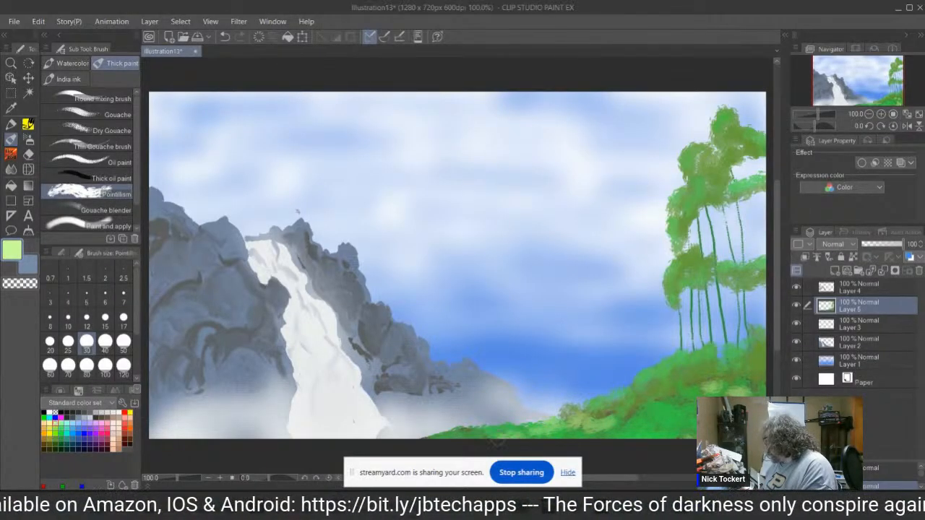
pyautogui.moveTo(642, 409)
pyautogui.mouseDown()
pyautogui.moveTo(597, 418)
pyautogui.moveTo(703, 388)
pyautogui.mouseUp()
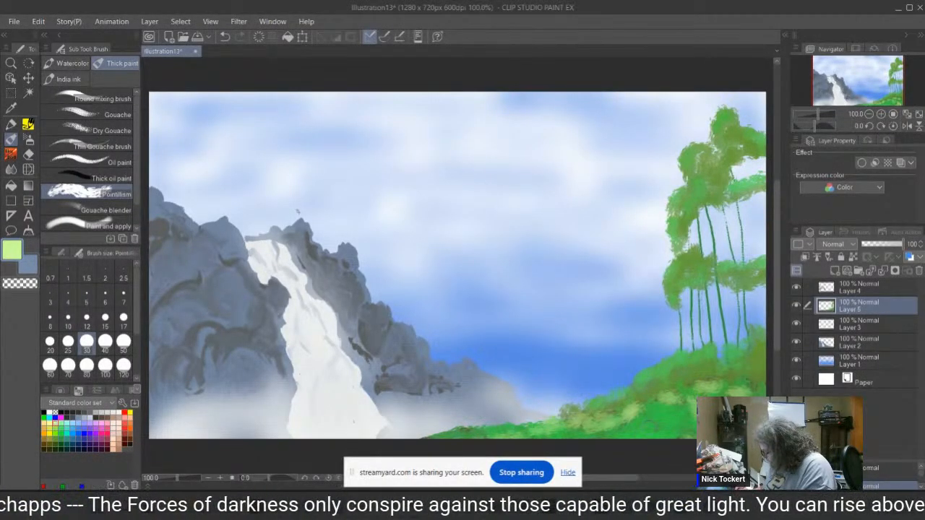
pyautogui.moveTo(625, 424)
pyautogui.mouseDown()
pyautogui.moveTo(633, 447)
pyautogui.moveTo(592, 442)
pyautogui.moveTo(608, 424)
pyautogui.moveTo(554, 438)
pyautogui.moveTo(467, 431)
pyautogui.mouseUp()
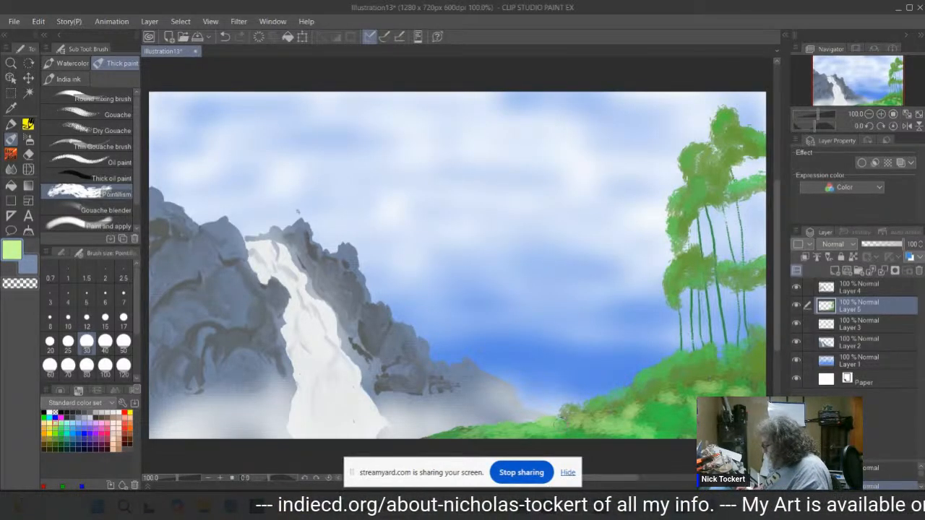
# Dab red Pointillism patches across the hillside's bushes and grass, and undo the last strokes.
pyautogui.click(126, 418)
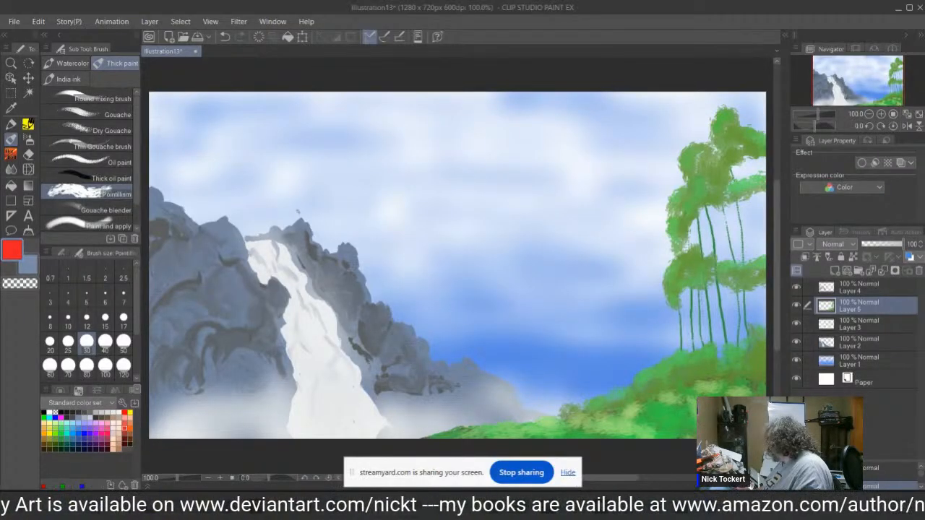
pyautogui.moveTo(693, 402)
pyautogui.mouseDown()
pyautogui.moveTo(650, 405)
pyautogui.moveTo(608, 431)
pyautogui.moveTo(551, 422)
pyautogui.moveTo(519, 438)
pyautogui.mouseUp()
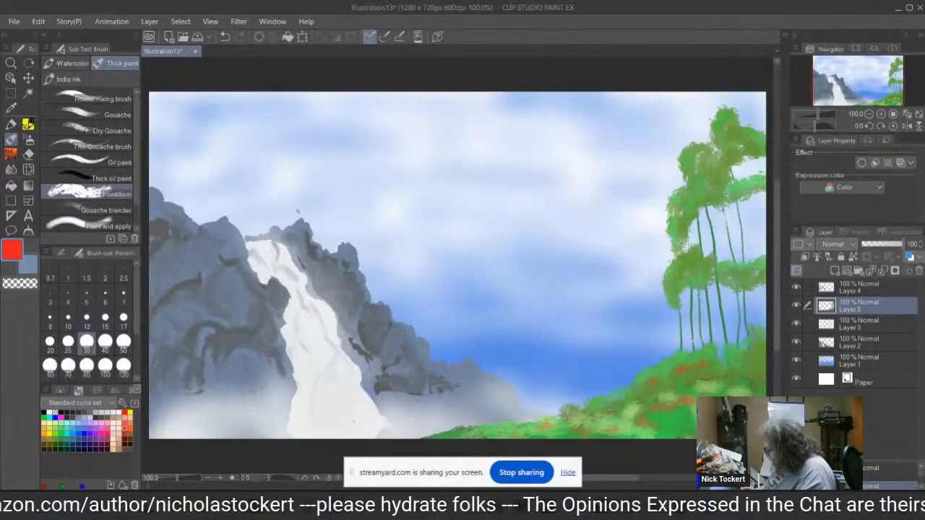
pyautogui.hotkey('ctrl', 'z')
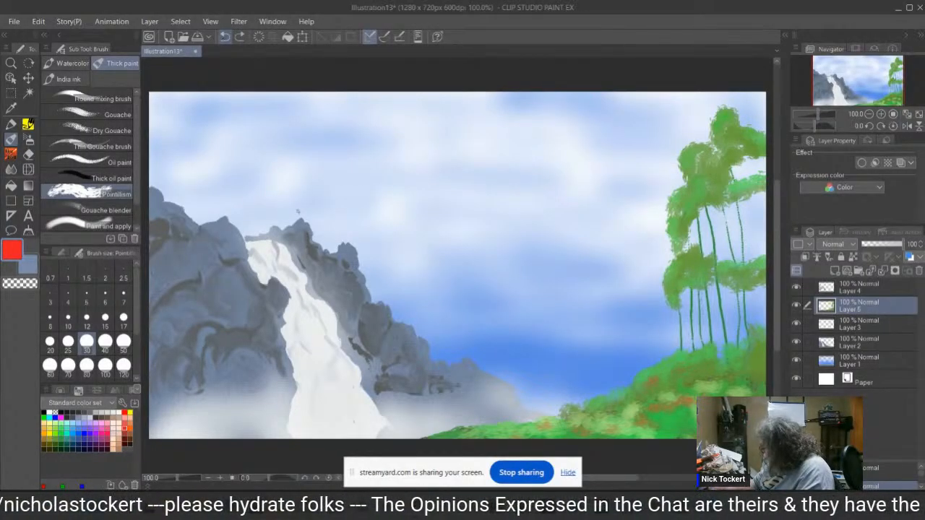
pyautogui.click(225, 37)
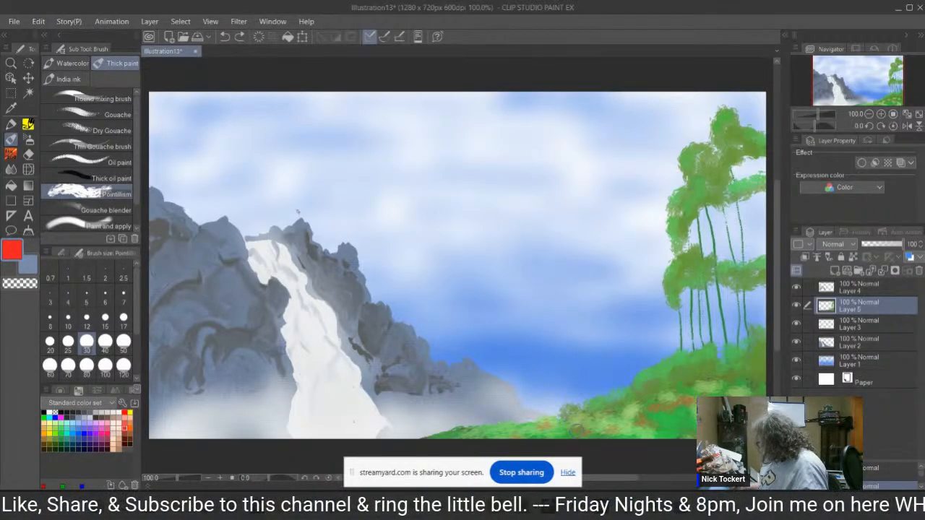
# Add a raster layer above Layer 5, reselect Layer 5 and undo the stray red stroke at the sky's upper edge.
pyautogui.click(806, 257)
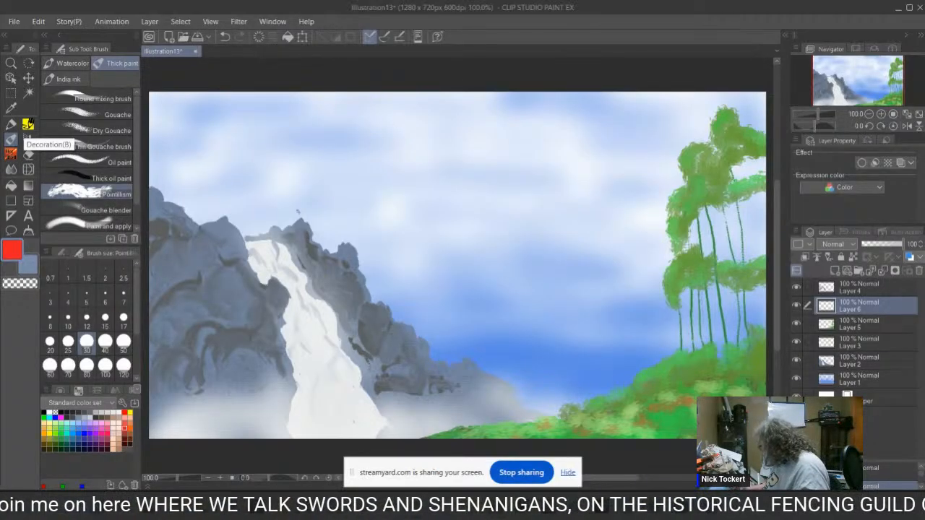
pyautogui.click(860, 324)
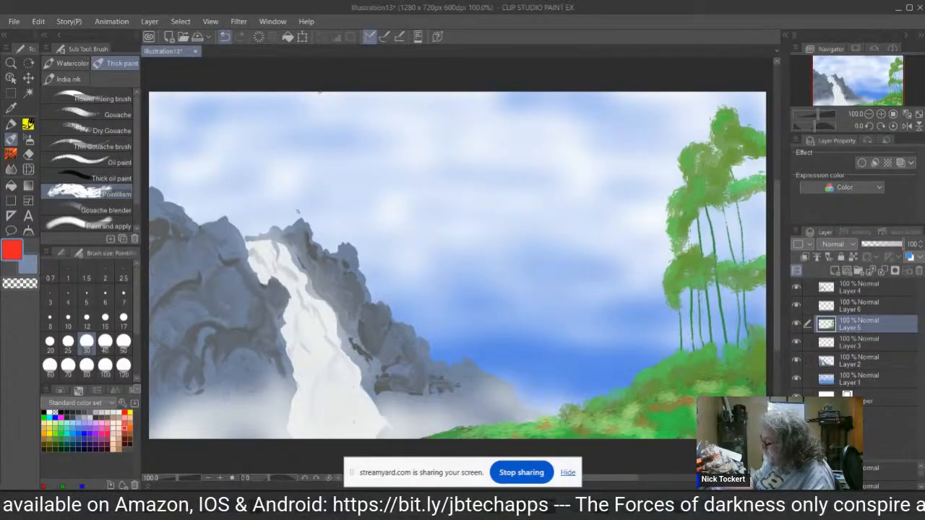
pyautogui.hotkey('ctrl', 'z')
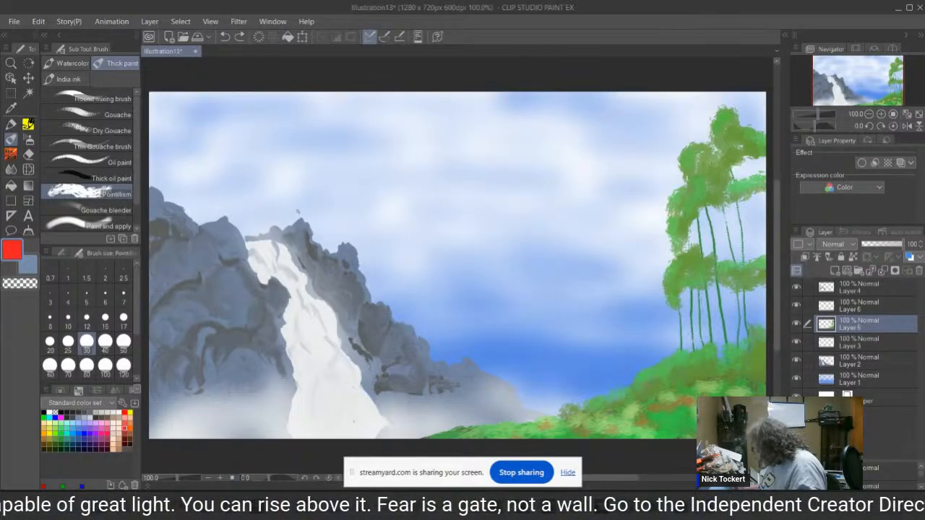
# Add a raster layer above Layer 4 and sketch a small standing figure on the hill in orange with the size 5 pencil.
pyautogui.click(860, 287)
pyautogui.click(835, 271)
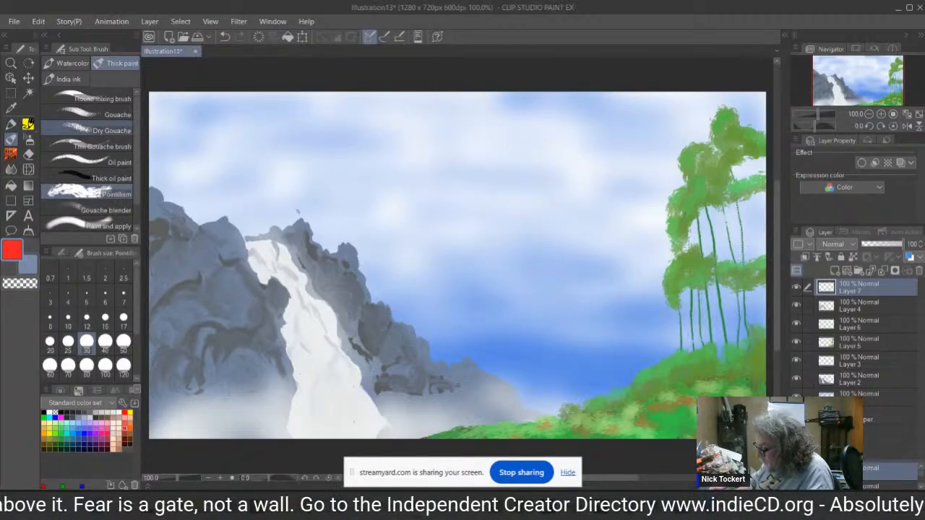
pyautogui.press('p')
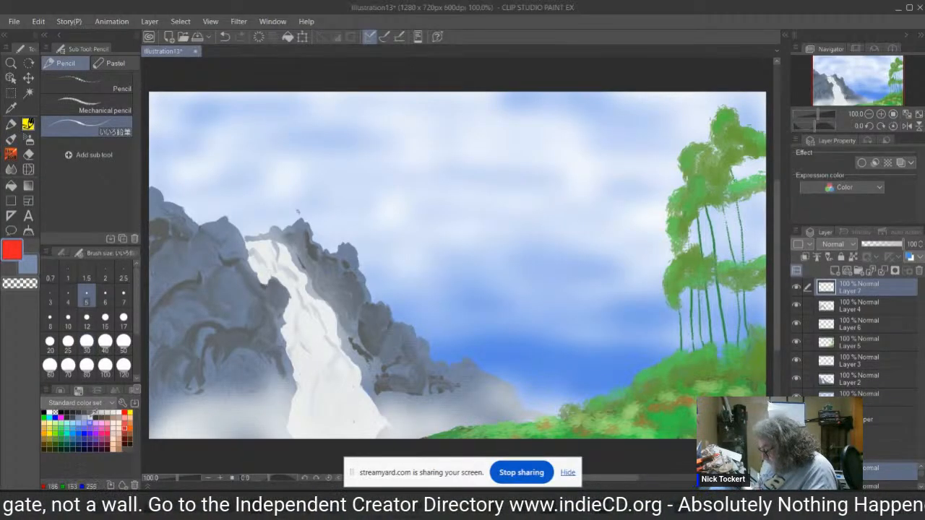
pyautogui.click(47, 425)
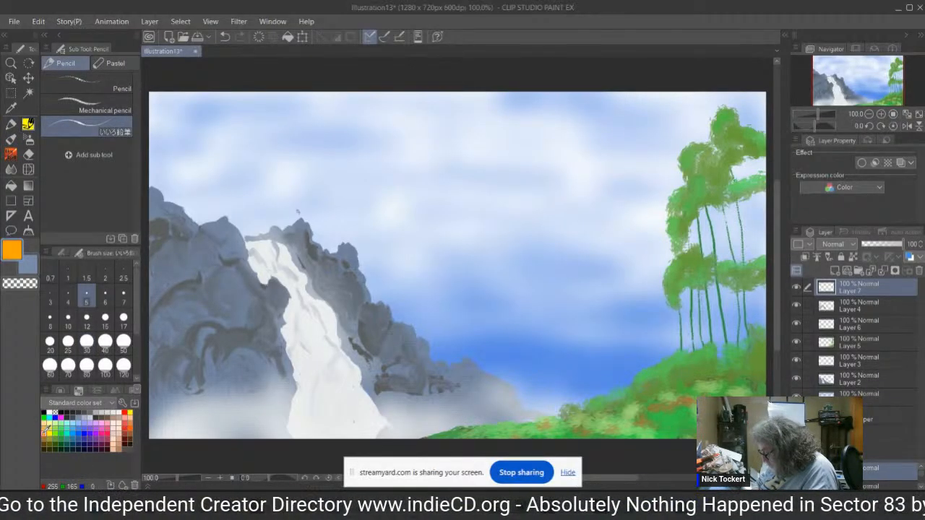
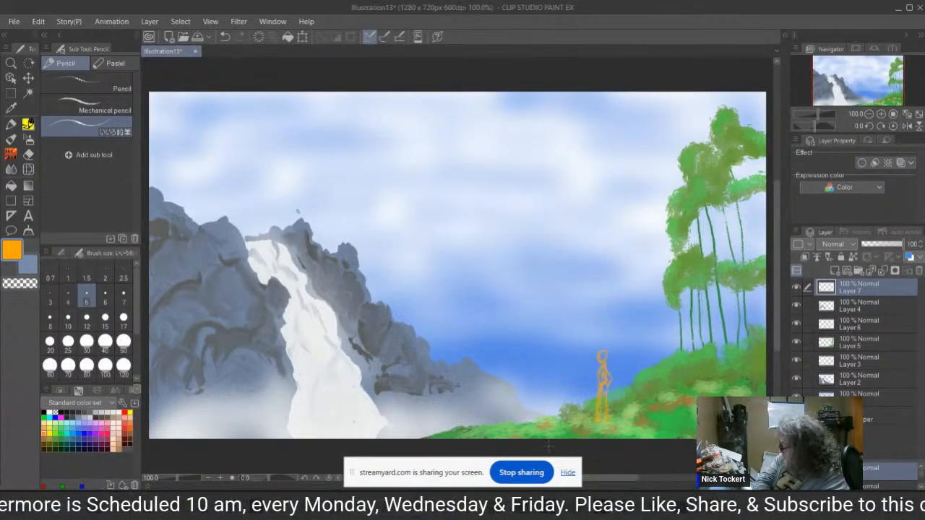
# On a new raster layer, ink the sketched figure's face profile and jaw in black with the G-pen at size 3.
pyautogui.scroll(7, 622, 384)
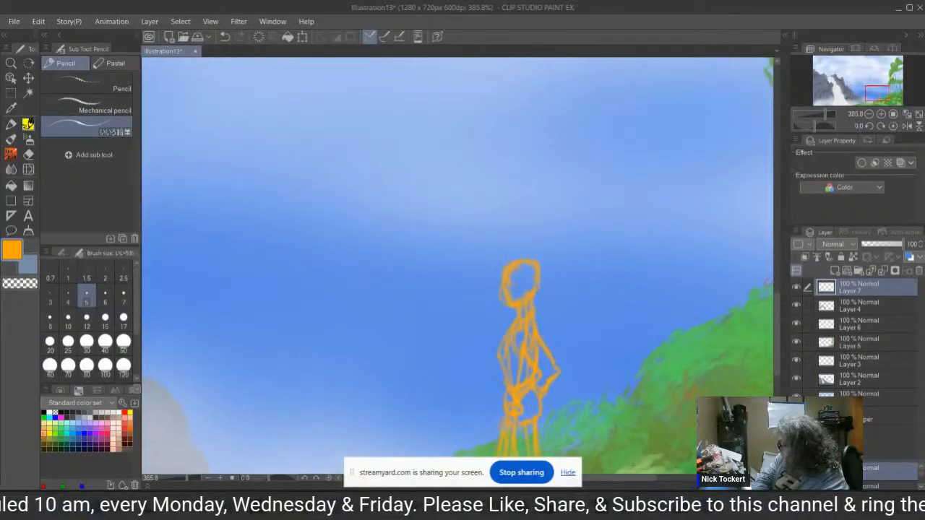
pyautogui.moveTo(777, 312); pyautogui.dragTo(781, 329)
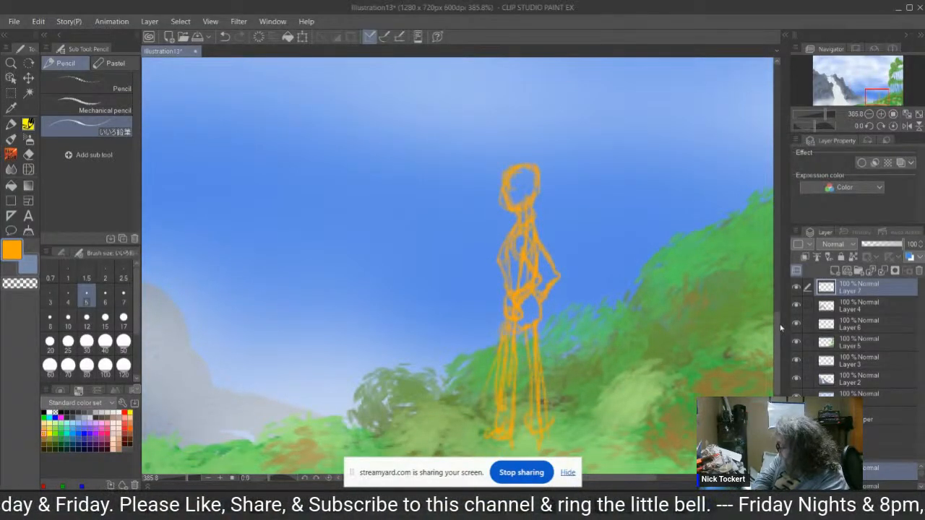
pyautogui.moveTo(781, 331); pyautogui.dragTo(782, 338)
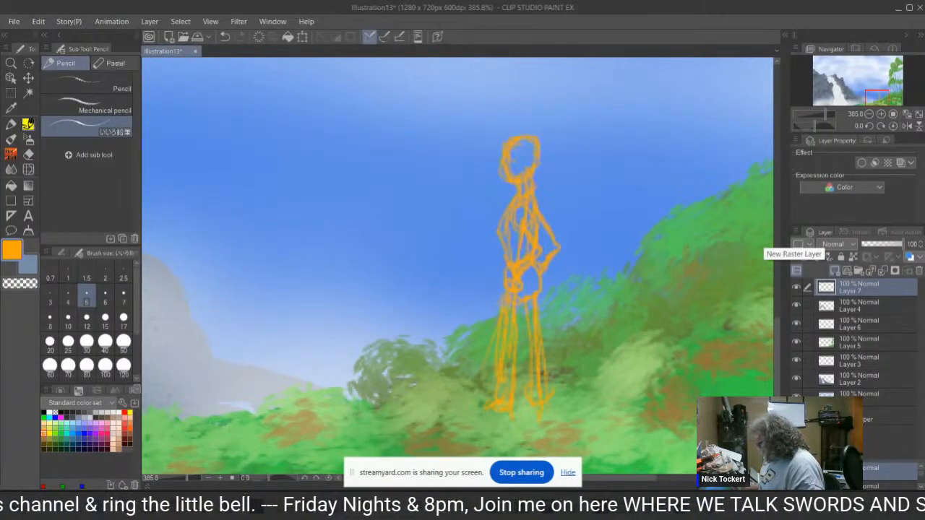
pyautogui.click(836, 271)
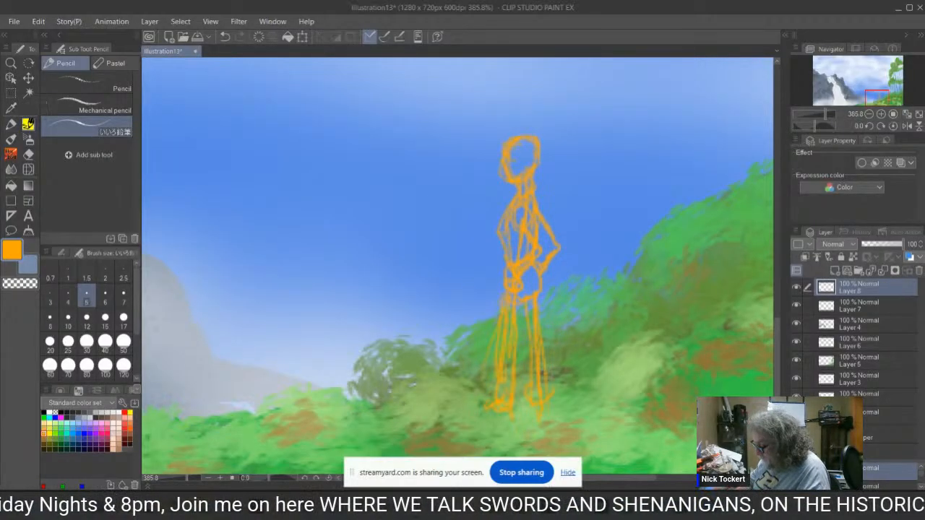
pyautogui.press('p')
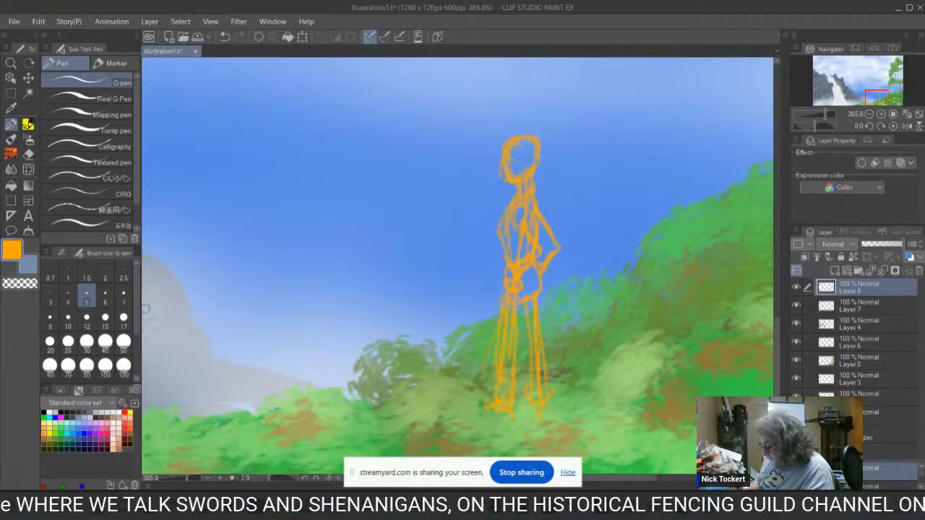
pyautogui.click(50, 298)
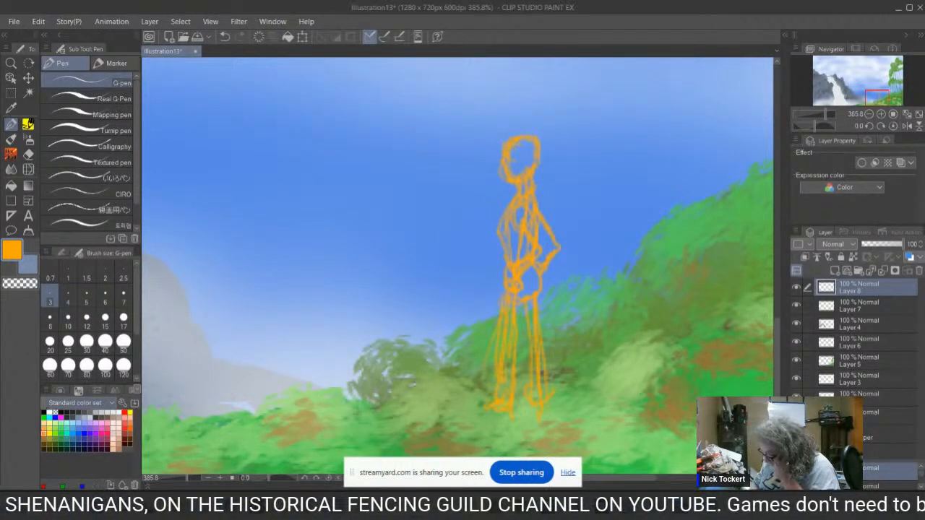
pyautogui.click(44, 412)
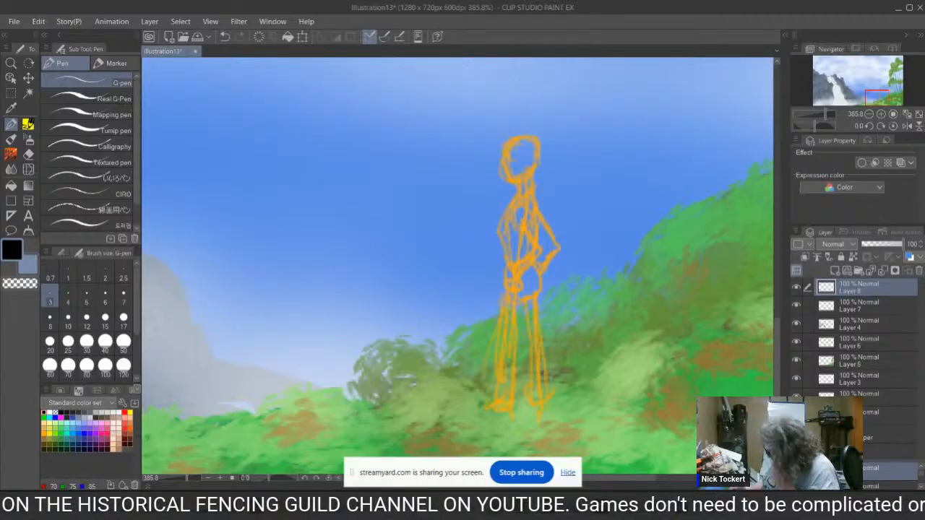
pyautogui.moveTo(503, 153)
pyautogui.mouseDown()
pyautogui.moveTo(507, 143)
pyautogui.moveTo(495, 167)
pyautogui.moveTo(508, 181)
pyautogui.moveTo(533, 169)
pyautogui.moveTo(517, 193)
pyautogui.mouseUp()
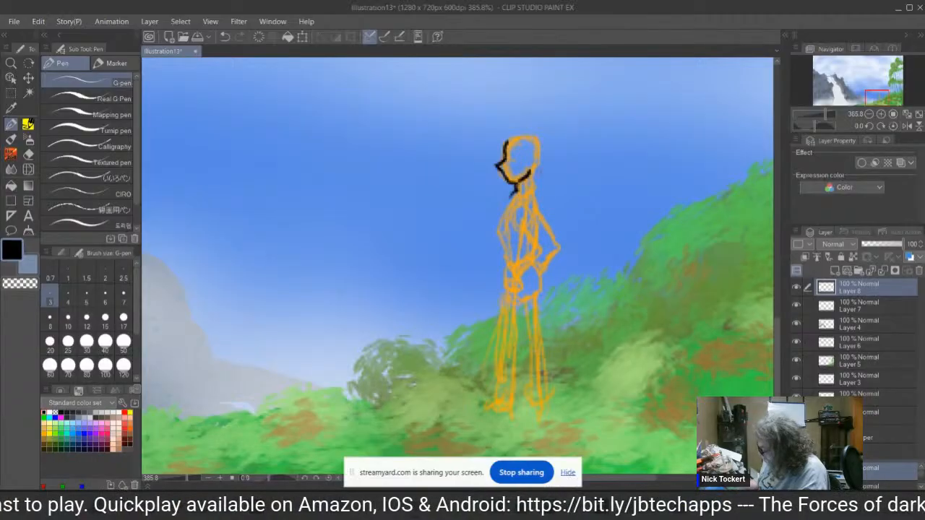
# Ink the figure's neck, torso, both bent arms, hip and waistband in black over the orange sketch.
pyautogui.moveTo(533, 167); pyautogui.dragTo(538, 245)
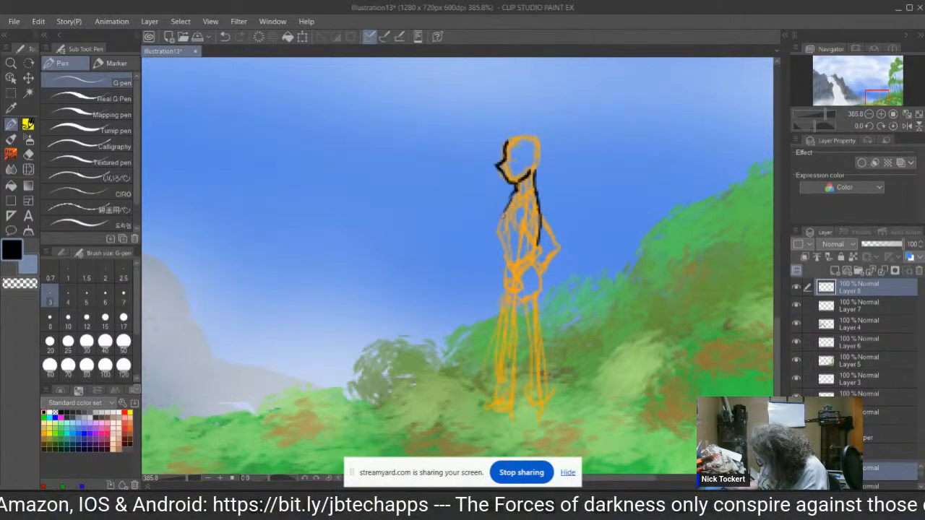
pyautogui.moveTo(513, 192)
pyautogui.mouseDown()
pyautogui.moveTo(498, 222)
pyautogui.moveTo(506, 272)
pyautogui.moveTo(515, 208)
pyautogui.moveTo(536, 247)
pyautogui.mouseUp()
pyautogui.moveTo(521, 205)
pyautogui.mouseDown()
pyautogui.moveTo(543, 241)
pyautogui.moveTo(547, 257)
pyautogui.moveTo(535, 246)
pyautogui.moveTo(537, 257)
pyautogui.moveTo(544, 251)
pyautogui.mouseUp()
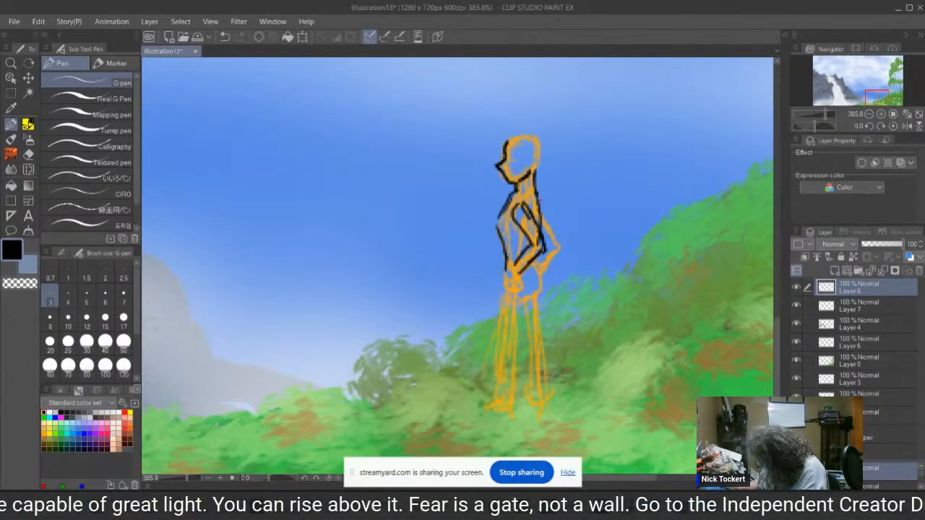
pyautogui.moveTo(537, 196)
pyautogui.mouseDown()
pyautogui.moveTo(559, 247)
pyautogui.moveTo(537, 266)
pyautogui.moveTo(536, 297)
pyautogui.mouseUp()
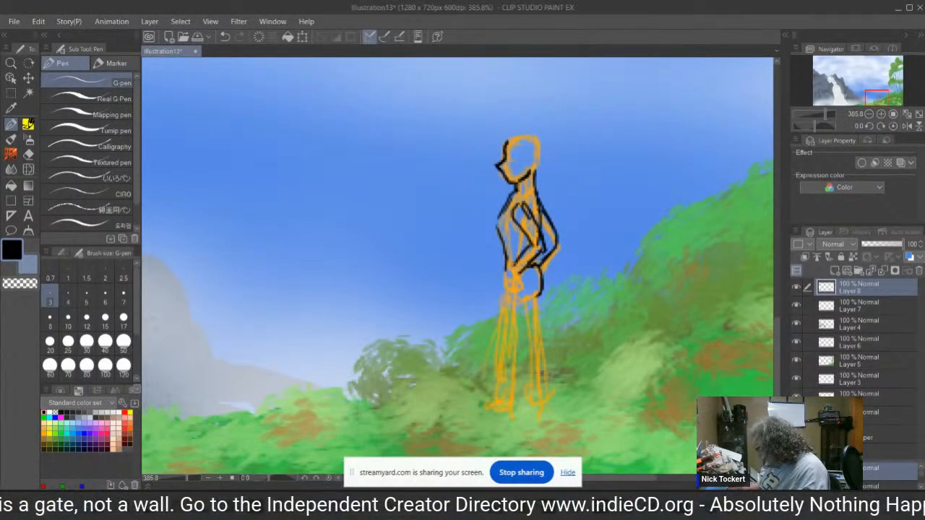
pyautogui.moveTo(518, 264)
pyautogui.mouseDown()
pyautogui.moveTo(507, 273)
pyautogui.moveTo(522, 272)
pyautogui.mouseUp()
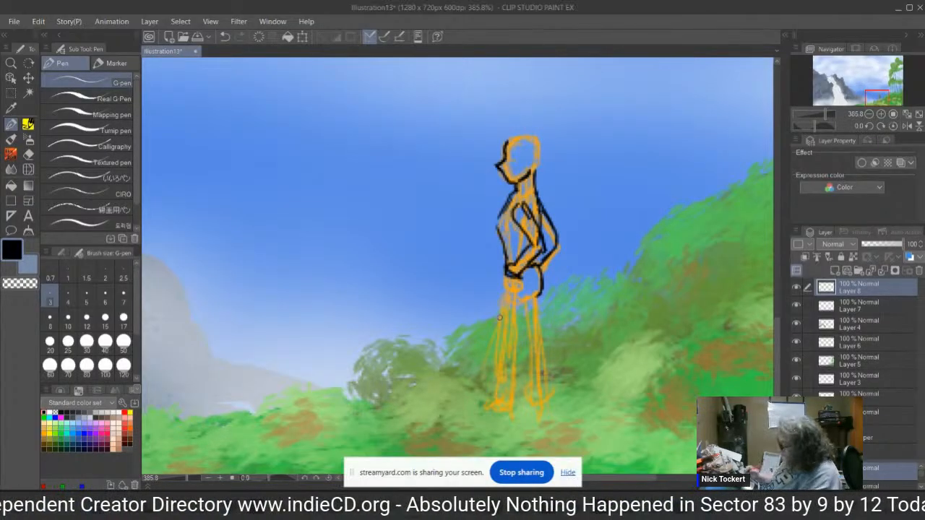
# Ink the hairline around the figure's face and a raised collar around the neck in black.
pyautogui.moveTo(527, 160); pyautogui.dragTo(529, 176)
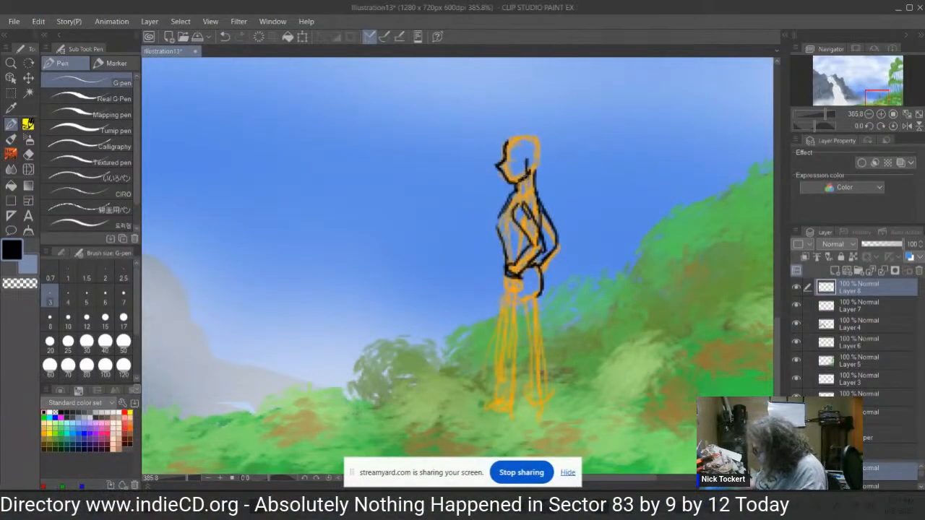
pyautogui.moveTo(507, 142); pyautogui.dragTo(518, 143)
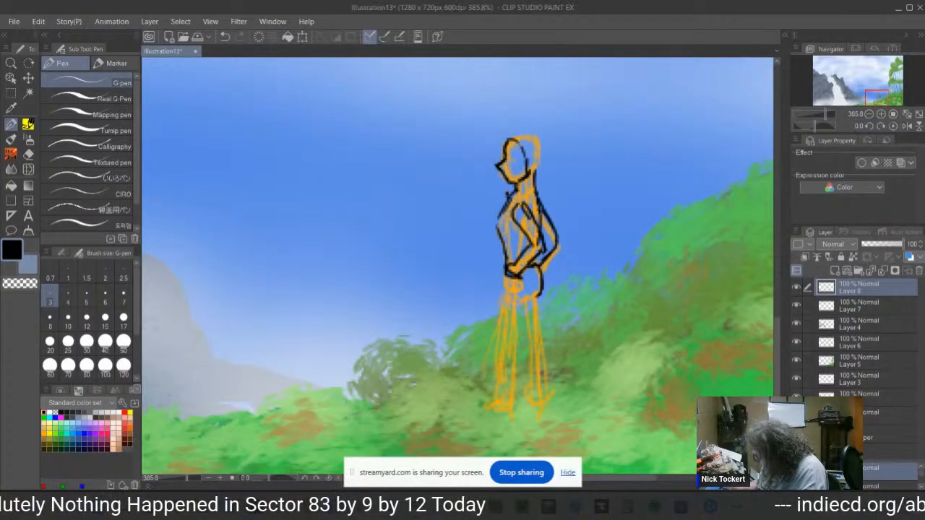
pyautogui.moveTo(507, 194)
pyautogui.mouseDown()
pyautogui.moveTo(536, 181)
pyautogui.moveTo(539, 190)
pyautogui.moveTo(515, 204)
pyautogui.moveTo(538, 188)
pyautogui.mouseUp()
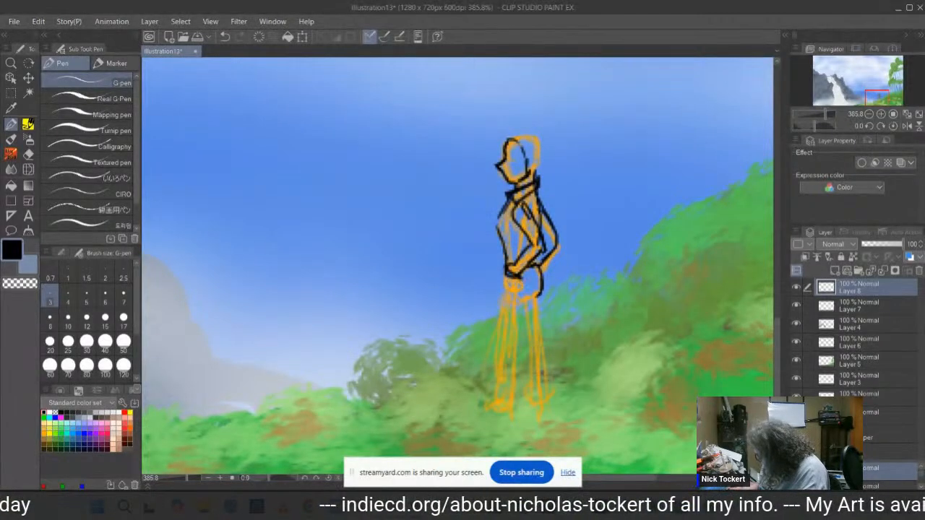
pyautogui.moveTo(542, 261)
pyautogui.mouseDown()
pyautogui.moveTo(581, 292)
pyautogui.moveTo(584, 314)
pyautogui.mouseUp()
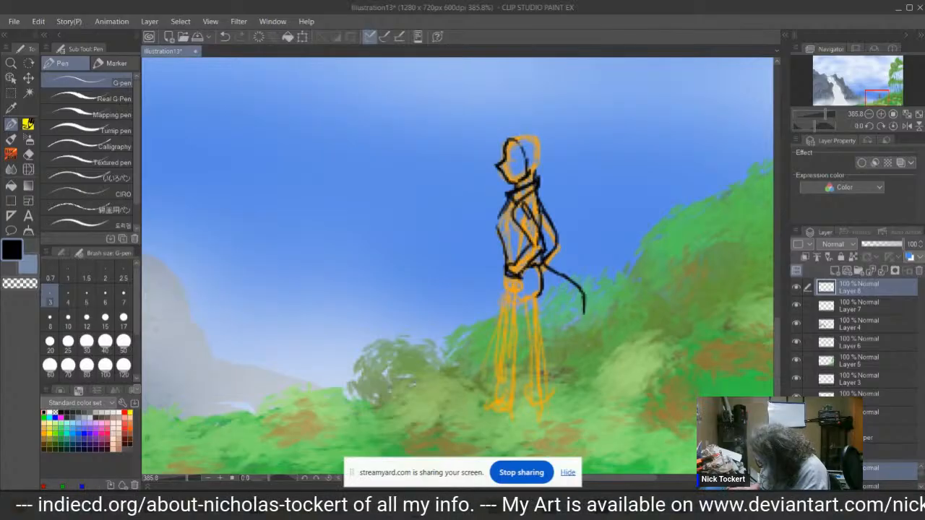
pyautogui.moveTo(531, 273)
pyautogui.mouseDown()
pyautogui.moveTo(582, 295)
pyautogui.moveTo(601, 337)
pyautogui.mouseUp()
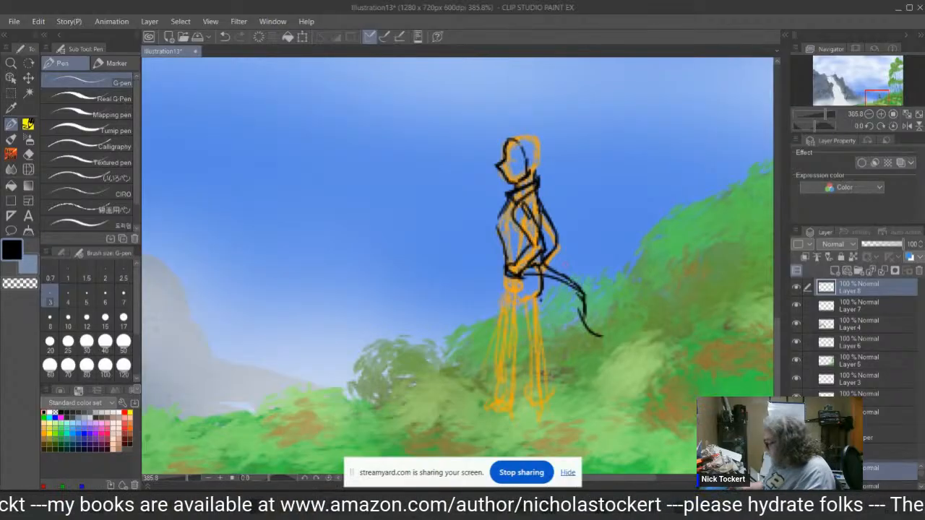
pyautogui.click(28, 154)
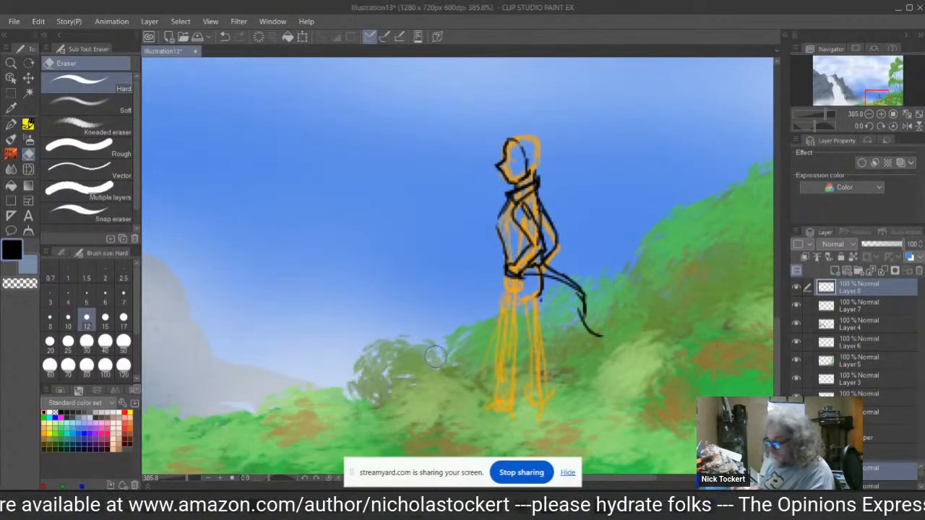
pyautogui.moveTo(569, 283)
pyautogui.mouseDown()
pyautogui.moveTo(584, 320)
pyautogui.moveTo(573, 323)
pyautogui.moveTo(598, 336)
pyautogui.mouseUp()
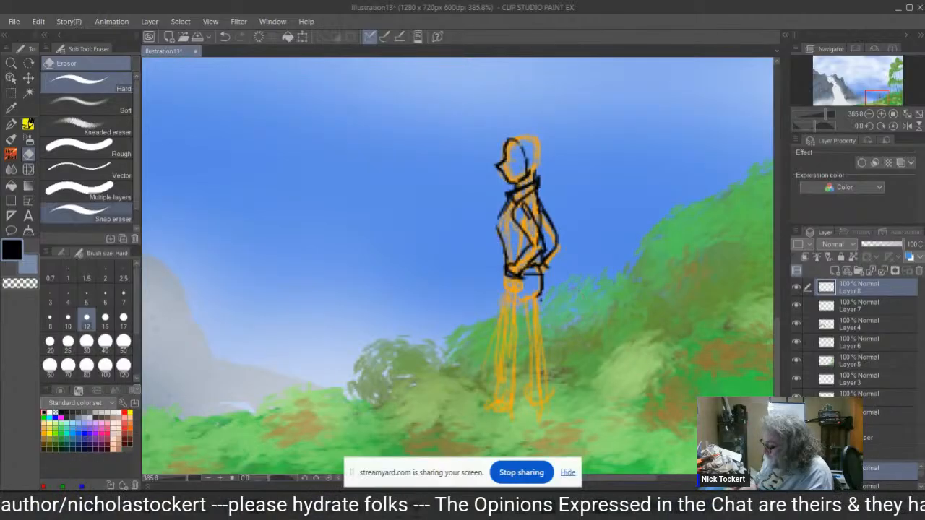
# Ink a small topknot on the figure's head and long hair blowing back behind the neck with the G-pen.
pyautogui.click(11, 124)
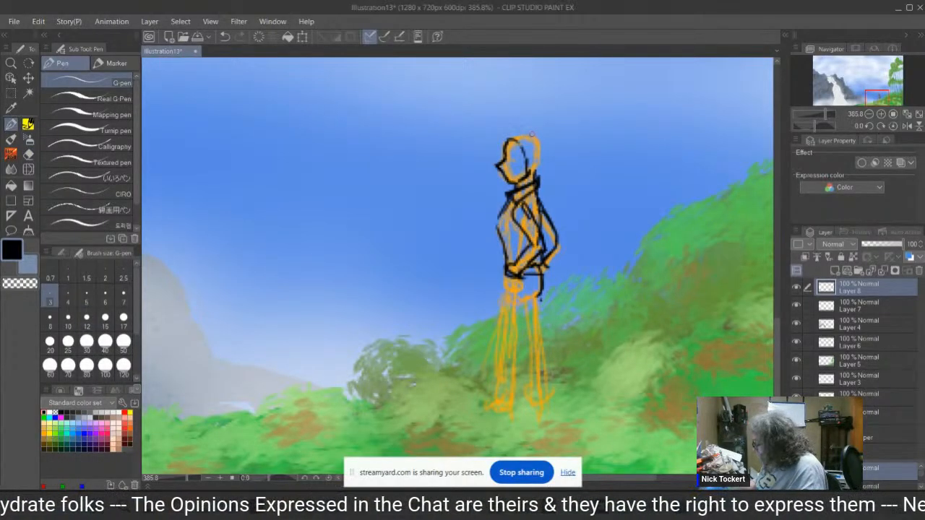
pyautogui.moveTo(531, 132)
pyautogui.mouseDown()
pyautogui.moveTo(533, 118)
pyautogui.moveTo(538, 142)
pyautogui.moveTo(524, 141)
pyautogui.moveTo(532, 178)
pyautogui.moveTo(558, 193)
pyautogui.moveTo(531, 152)
pyautogui.moveTo(594, 210)
pyautogui.mouseUp()
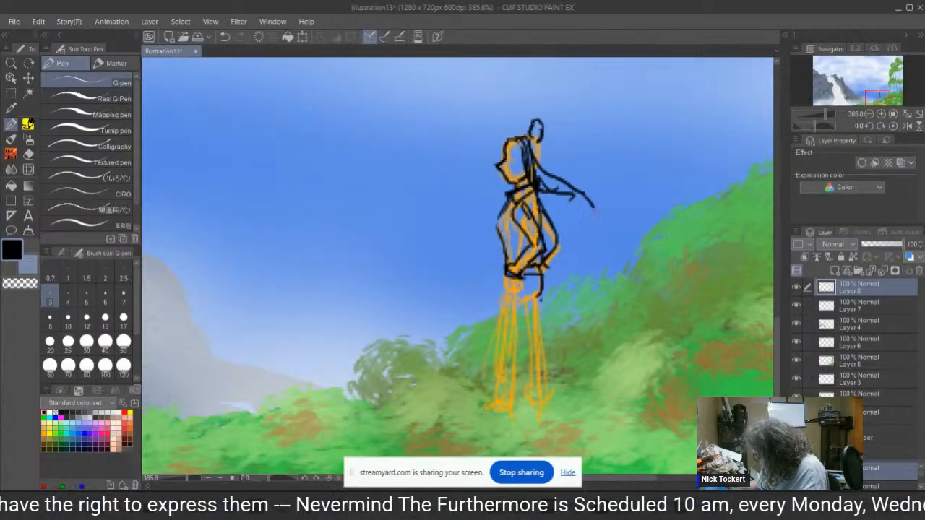
pyautogui.moveTo(533, 172); pyautogui.dragTo(575, 198)
# Ink a flared jacket tail behind the figure's hips and erase the overlapping lines below the rear arm with the hard eraser.
pyautogui.moveTo(513, 266); pyautogui.dragTo(566, 295)
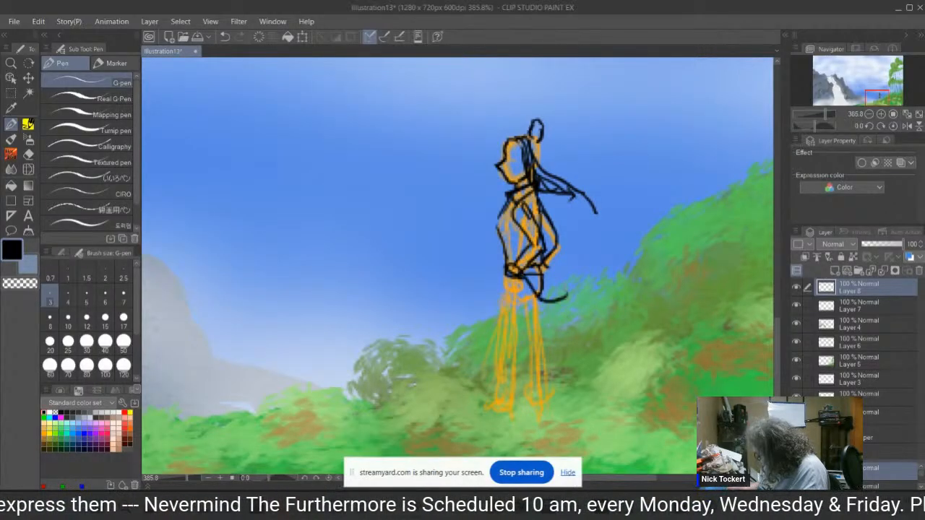
pyautogui.moveTo(546, 246)
pyautogui.mouseDown()
pyautogui.moveTo(564, 260)
pyautogui.moveTo(564, 297)
pyautogui.mouseUp()
pyautogui.moveTo(563, 265); pyautogui.dragTo(563, 286)
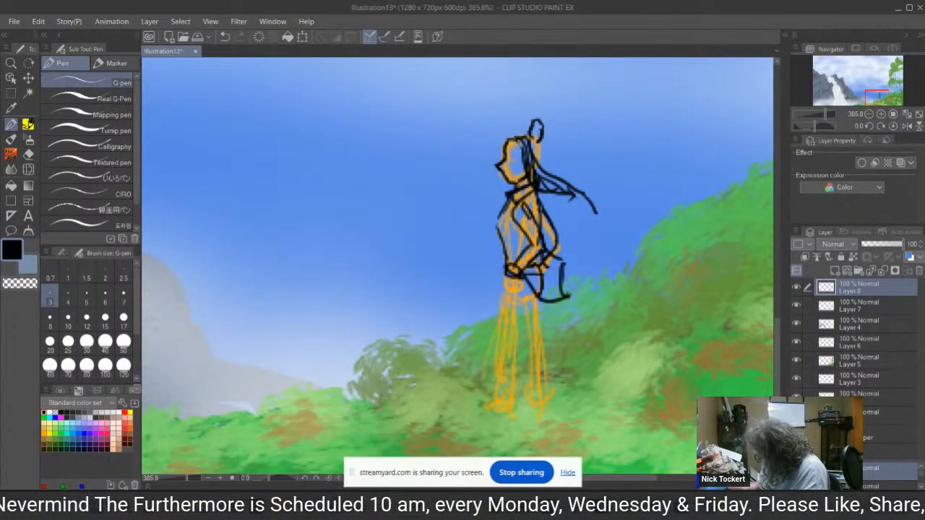
pyautogui.click(28, 154)
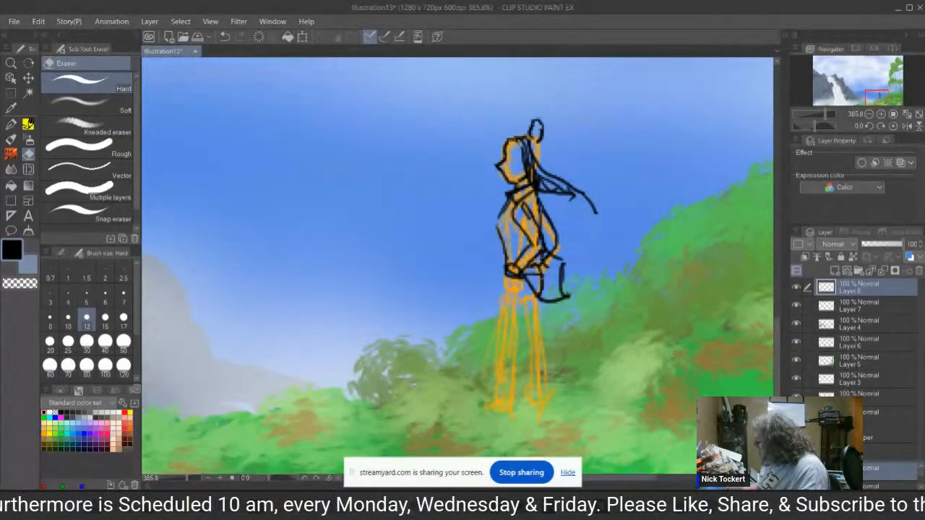
pyautogui.moveTo(532, 268)
pyautogui.mouseDown()
pyautogui.moveTo(536, 292)
pyautogui.moveTo(547, 256)
pyautogui.mouseUp()
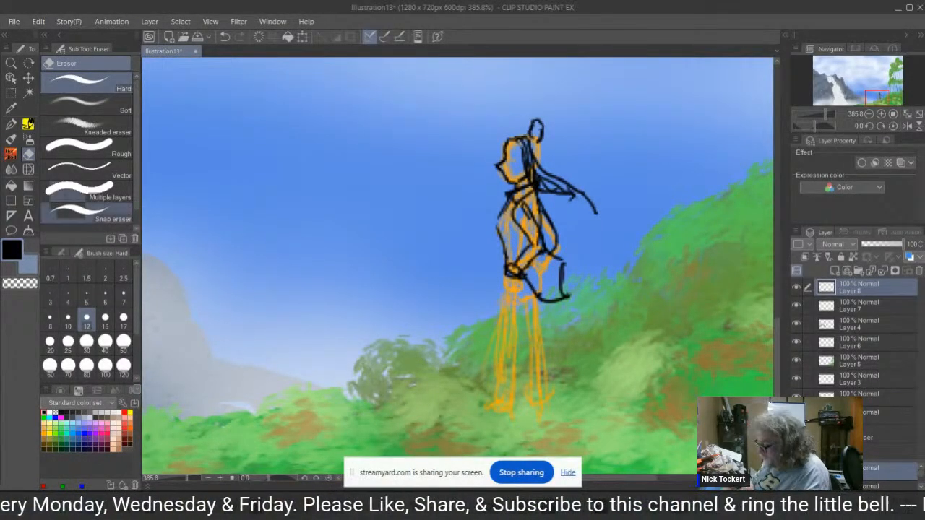
# Ink a wide robe from the waist to the ground in black, with a trailing back hem and a curved inner fold.
pyautogui.click(10, 124)
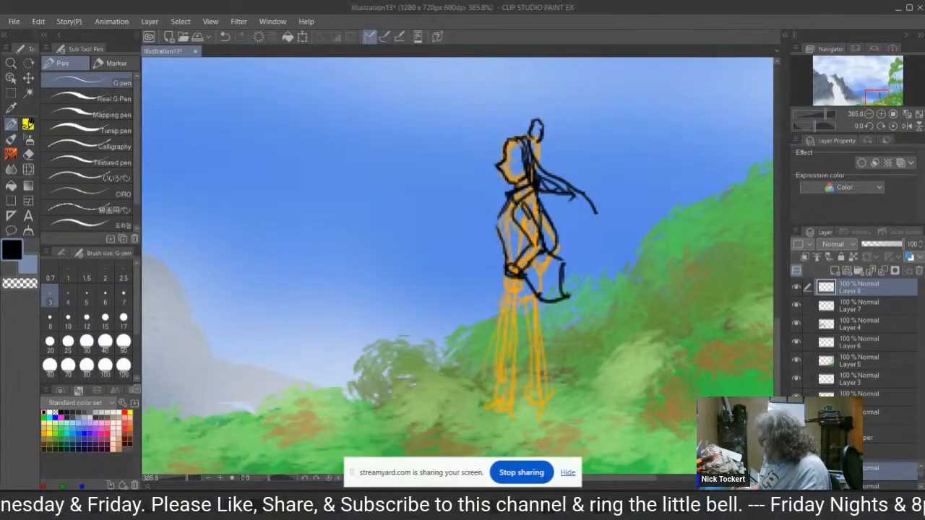
pyautogui.moveTo(506, 280)
pyautogui.mouseDown()
pyautogui.moveTo(482, 345)
pyautogui.moveTo(497, 412)
pyautogui.moveTo(522, 407)
pyautogui.mouseUp()
pyautogui.moveTo(553, 300)
pyautogui.mouseDown()
pyautogui.moveTo(558, 331)
pyautogui.moveTo(612, 404)
pyautogui.mouseUp()
pyautogui.moveTo(535, 408)
pyautogui.mouseDown()
pyautogui.moveTo(581, 409)
pyautogui.moveTo(528, 410)
pyautogui.mouseUp()
pyautogui.moveTo(516, 223); pyautogui.dragTo(528, 247)
pyautogui.moveTo(536, 291); pyautogui.dragTo(539, 315)
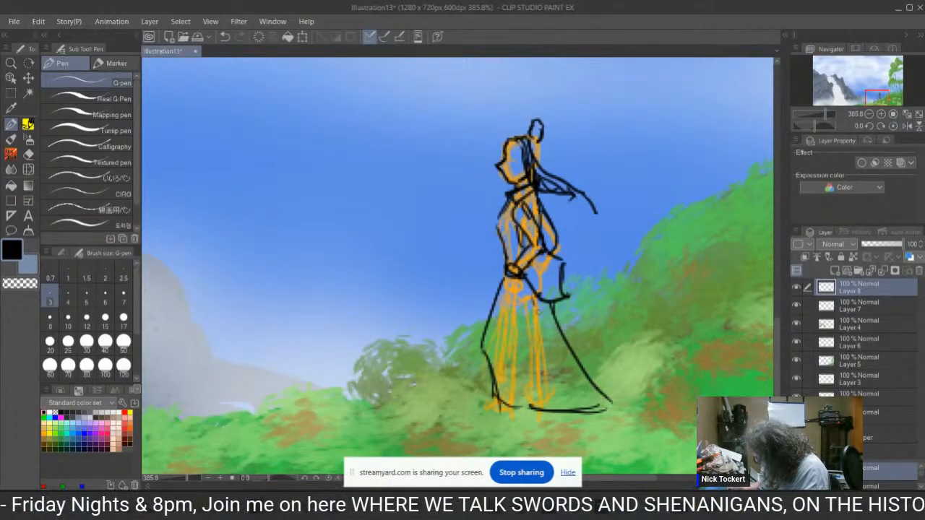
pyautogui.moveTo(525, 284); pyautogui.dragTo(535, 410)
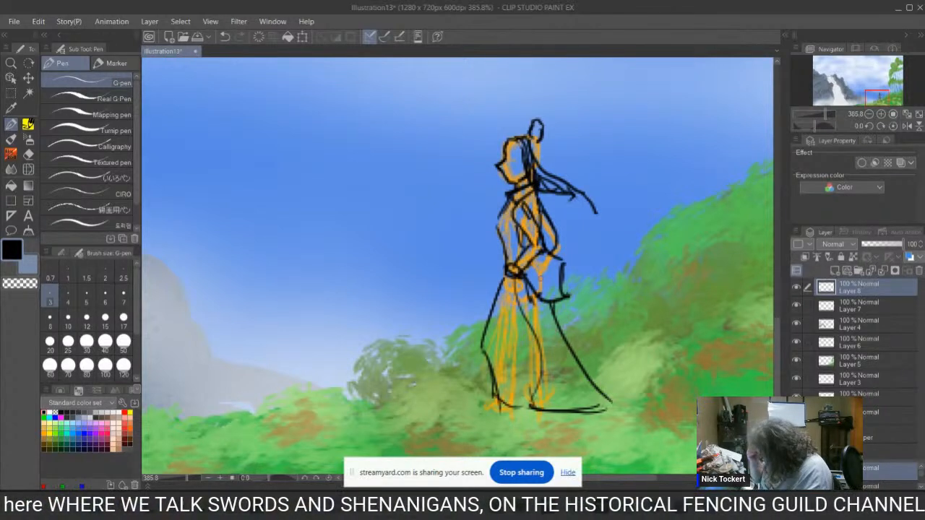
# Add finishing ink strokes to the figure's hair and clothing, including the jacket tail's outer edge, and outline the front shoe.
pyautogui.moveTo(506, 137); pyautogui.dragTo(524, 166)
pyautogui.moveTo(522, 127); pyautogui.dragTo(540, 147)
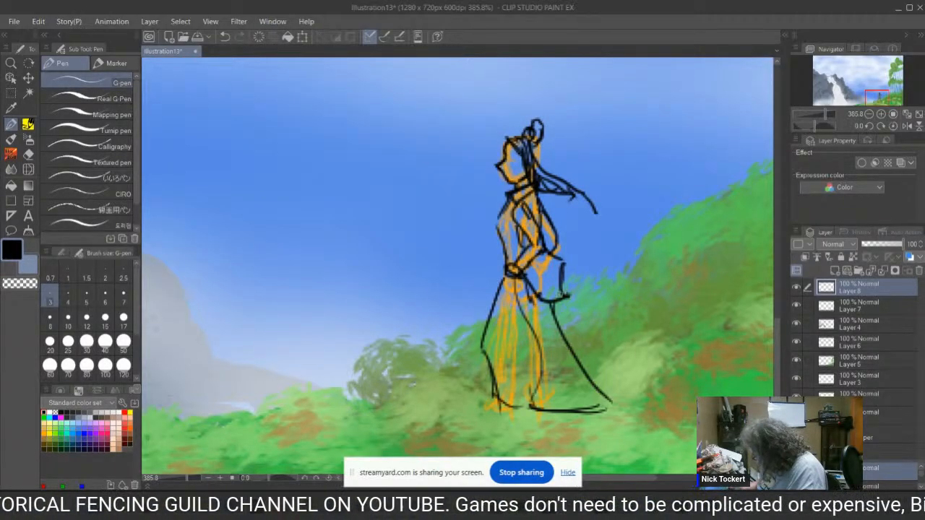
pyautogui.moveTo(556, 241)
pyautogui.mouseDown()
pyautogui.moveTo(573, 251)
pyautogui.moveTo(566, 291)
pyautogui.mouseUp()
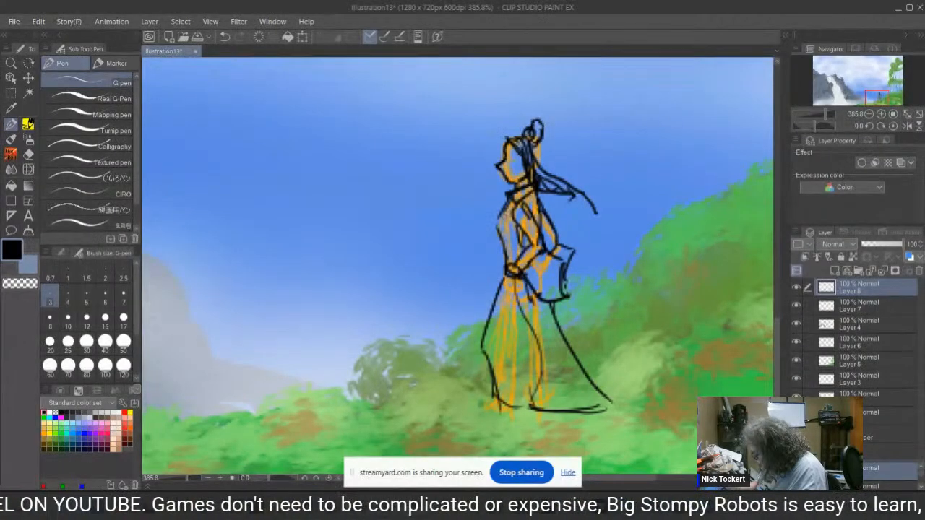
pyautogui.moveTo(505, 211); pyautogui.dragTo(500, 224)
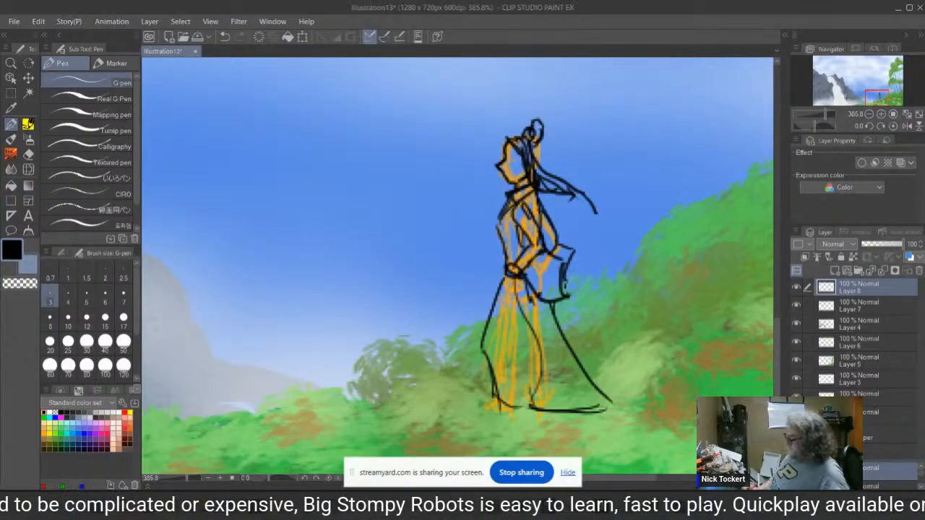
pyautogui.moveTo(500, 396); pyautogui.dragTo(478, 411)
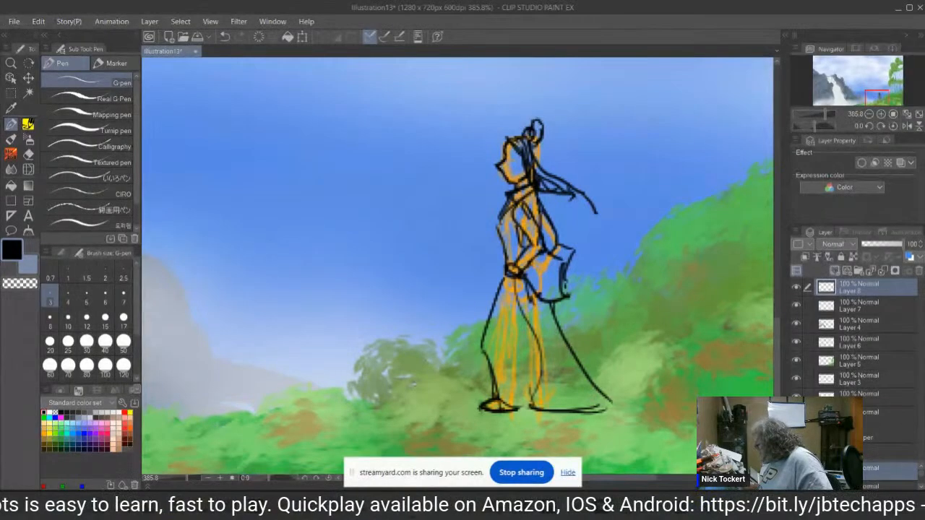
# Add a raster layer above the figure's line art and hide the orange sketch and landscape layers, keeping the white paper visible.
pyautogui.click(836, 270)
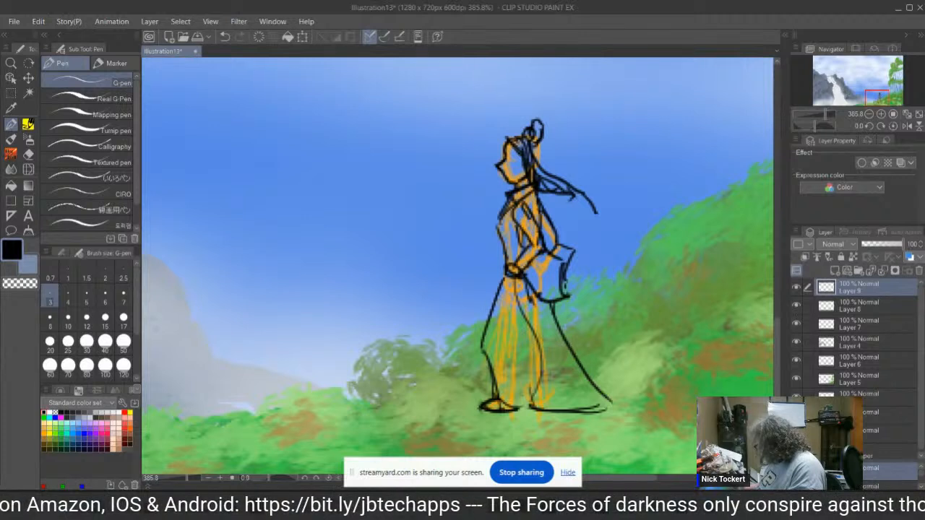
pyautogui.click(797, 324)
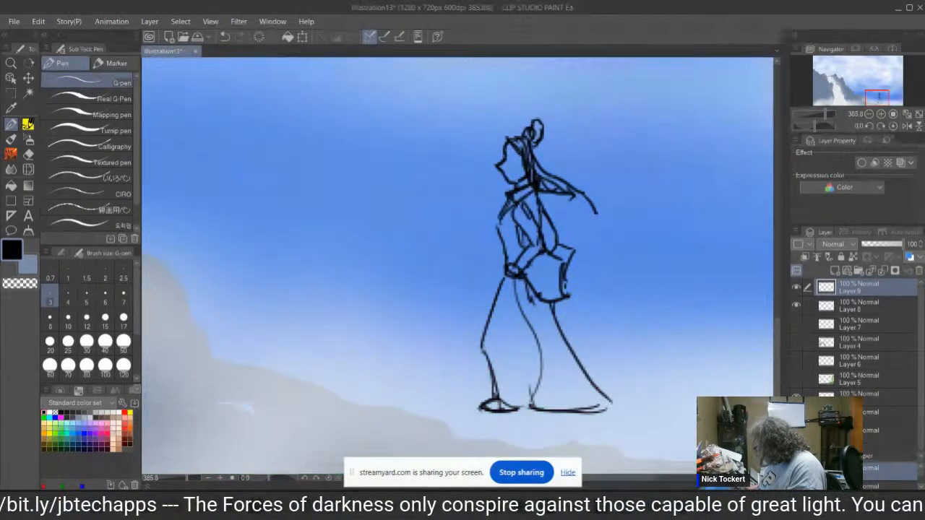
pyautogui.click(797, 397)
pyautogui.click(796, 415)
pyautogui.click(796, 434)
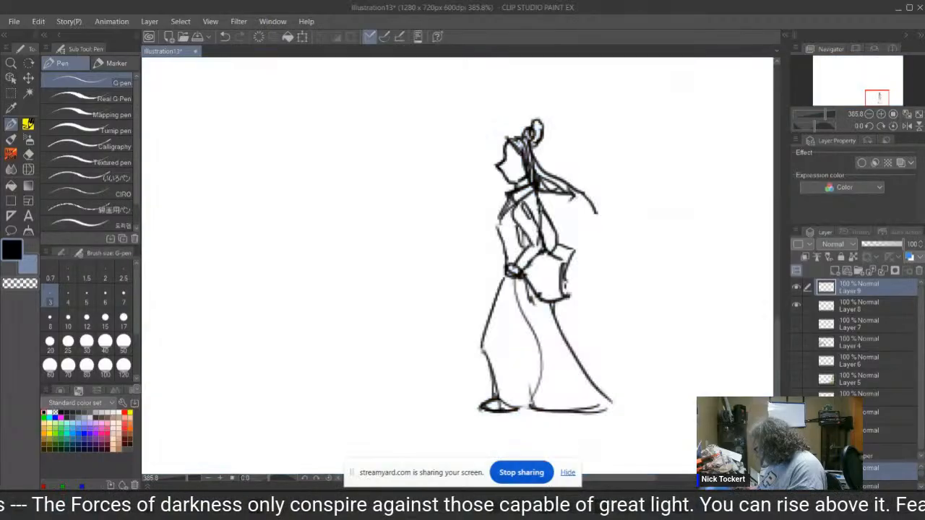
pyautogui.click(797, 452)
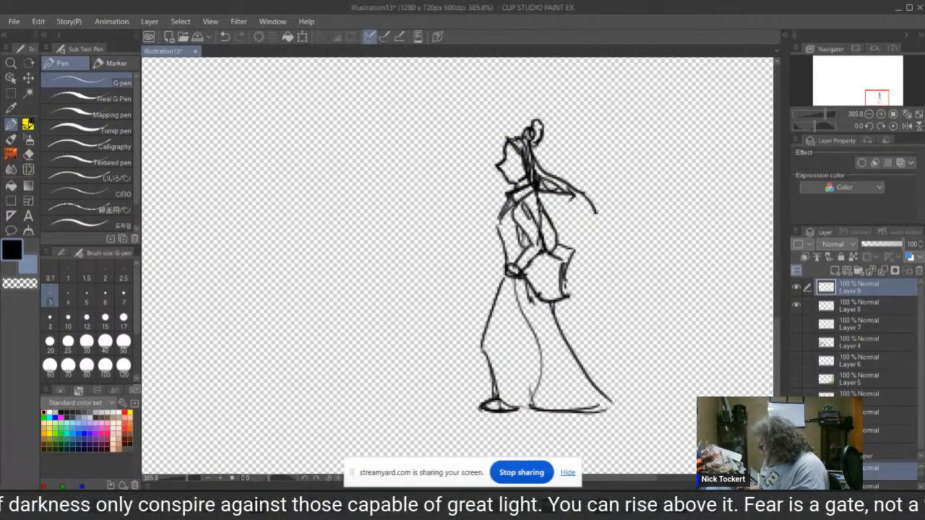
pyautogui.click(797, 452)
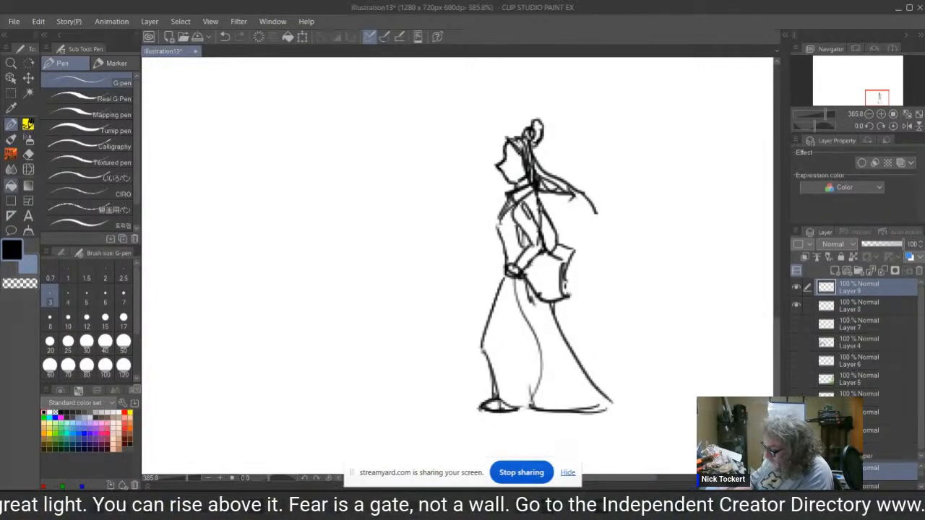
# Try to fill the figure's face with a pale pink skin tone using the Refer other layers fill.
pyautogui.press('g')
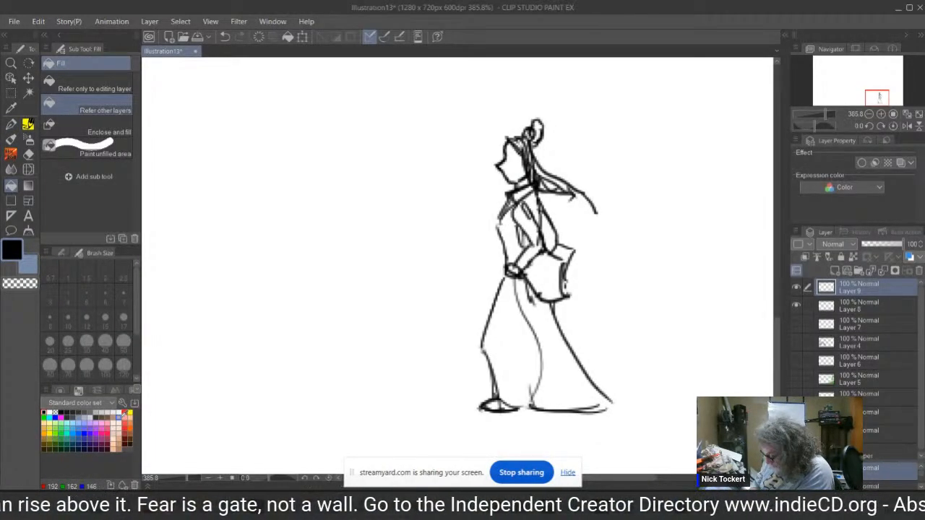
pyautogui.click(117, 427)
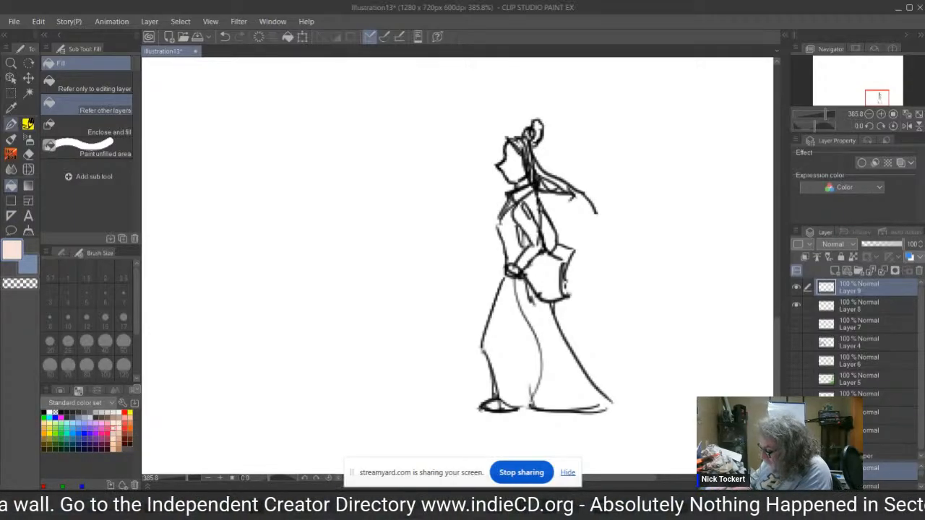
pyautogui.click(516, 164)
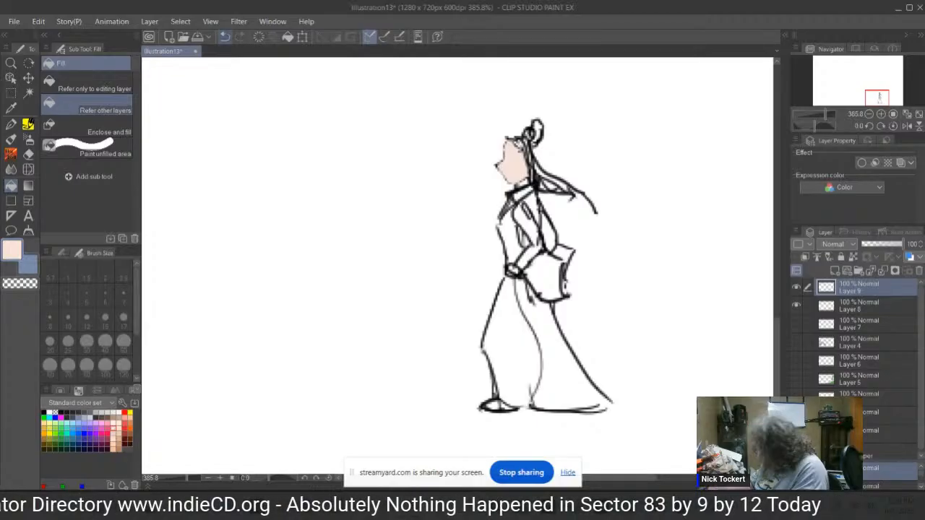
pyautogui.click(225, 36)
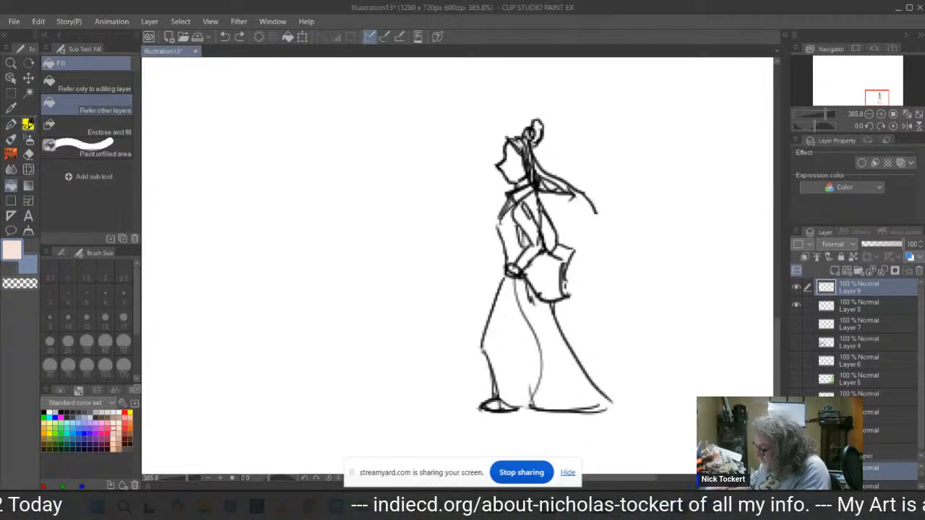
# Colour the figure's face and hand in a pale skin tone with the Milli pen at sizes 5 and 3.
pyautogui.click(11, 124)
pyautogui.click(112, 63)
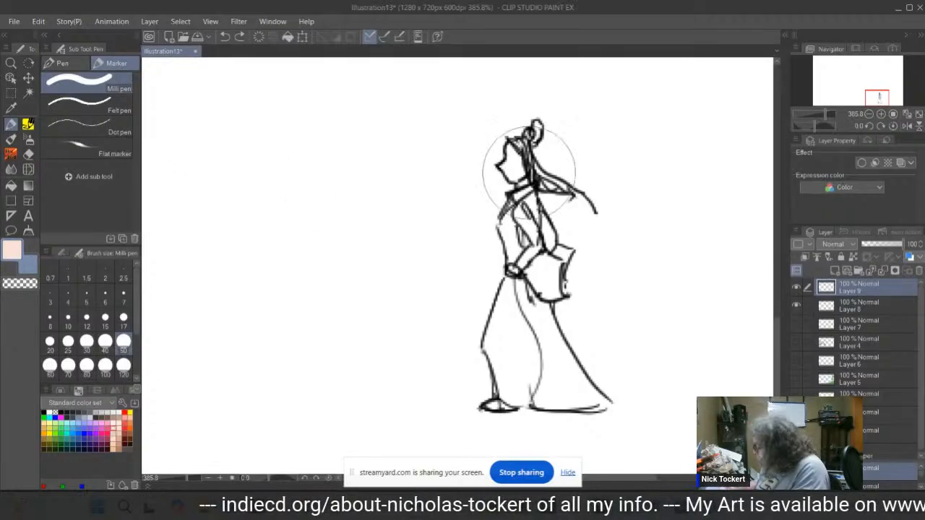
pyautogui.click(87, 297)
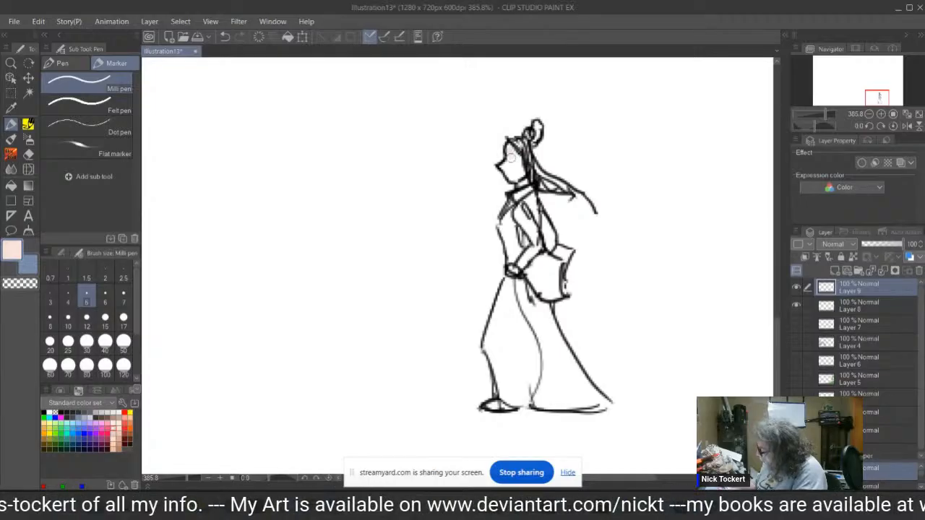
pyautogui.moveTo(511, 157)
pyautogui.mouseDown()
pyautogui.moveTo(505, 170)
pyautogui.moveTo(515, 173)
pyautogui.moveTo(516, 163)
pyautogui.moveTo(521, 184)
pyautogui.moveTo(519, 174)
pyautogui.mouseUp()
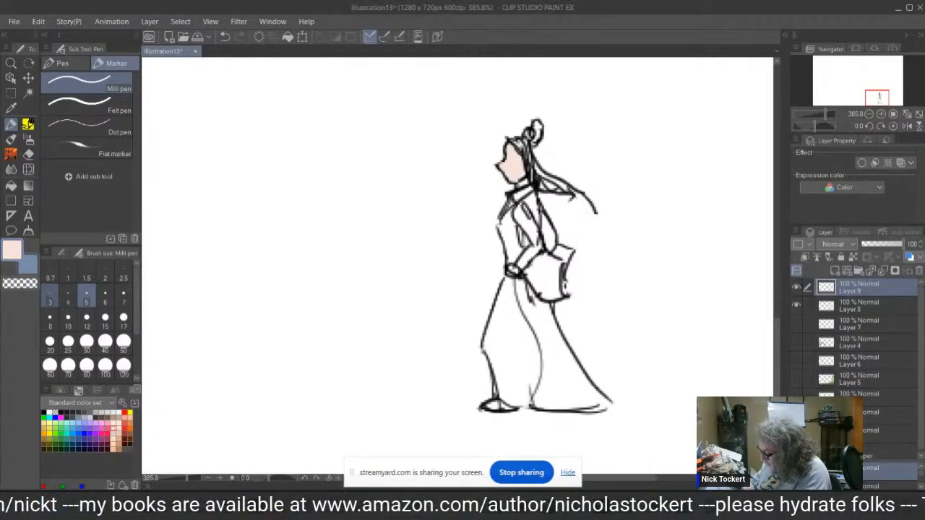
pyautogui.click(50, 296)
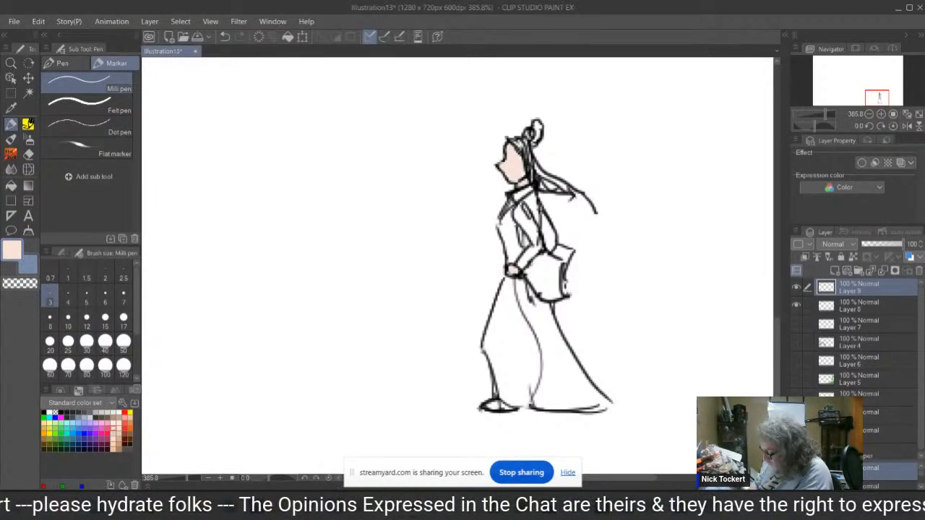
# Paint the figure's chest, collar and upper back light blue, and begin the strip of robe below the waist.
pyautogui.click(80, 420)
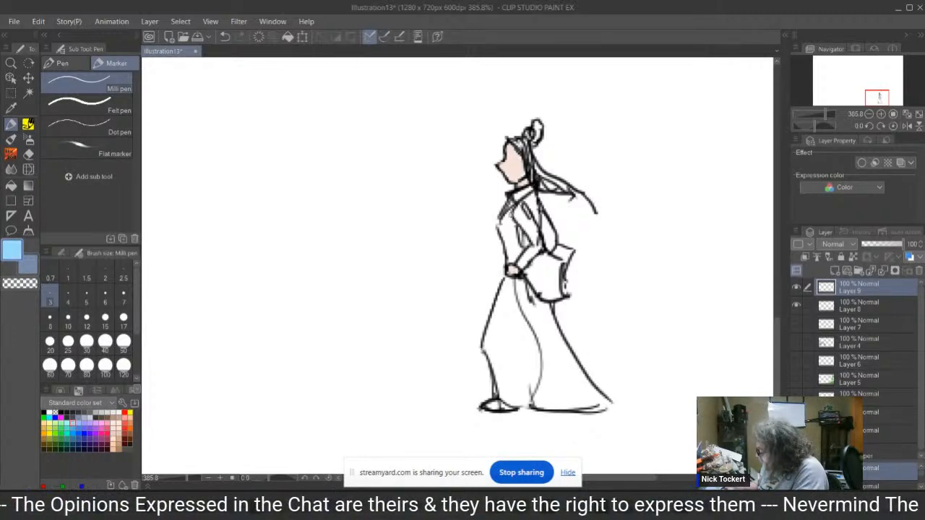
pyautogui.moveTo(512, 217)
pyautogui.mouseDown()
pyautogui.moveTo(512, 257)
pyautogui.moveTo(508, 239)
pyautogui.moveTo(510, 249)
pyautogui.mouseUp()
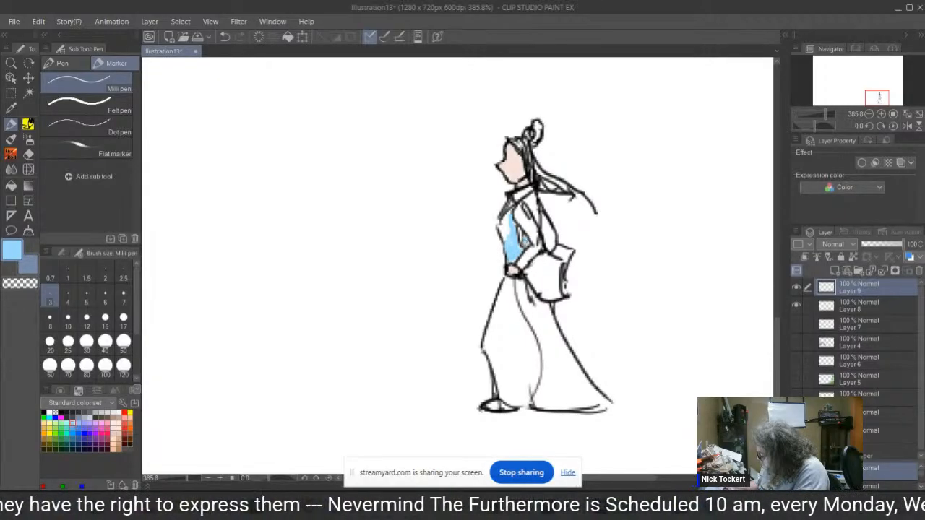
pyautogui.moveTo(528, 204)
pyautogui.mouseDown()
pyautogui.moveTo(535, 223)
pyautogui.moveTo(536, 208)
pyautogui.moveTo(518, 195)
pyautogui.moveTo(533, 190)
pyautogui.mouseUp()
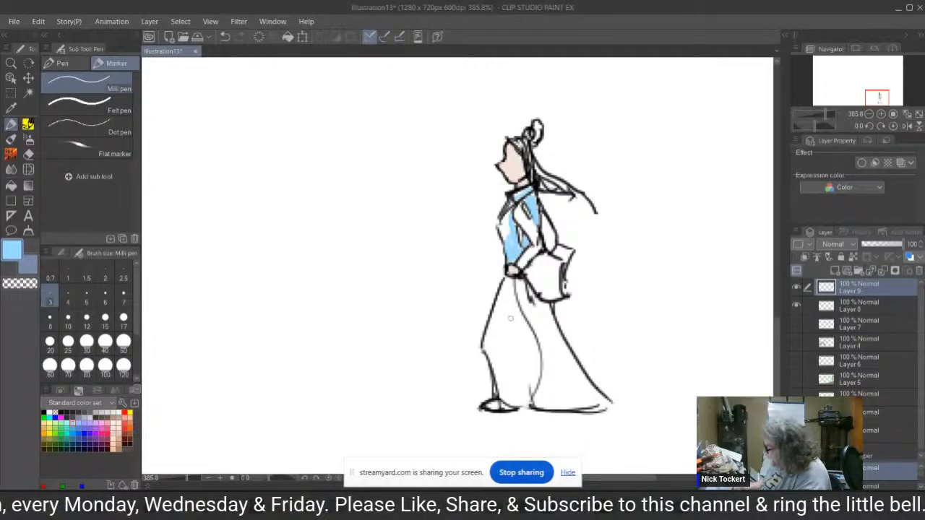
pyautogui.moveTo(521, 287); pyautogui.dragTo(541, 347)
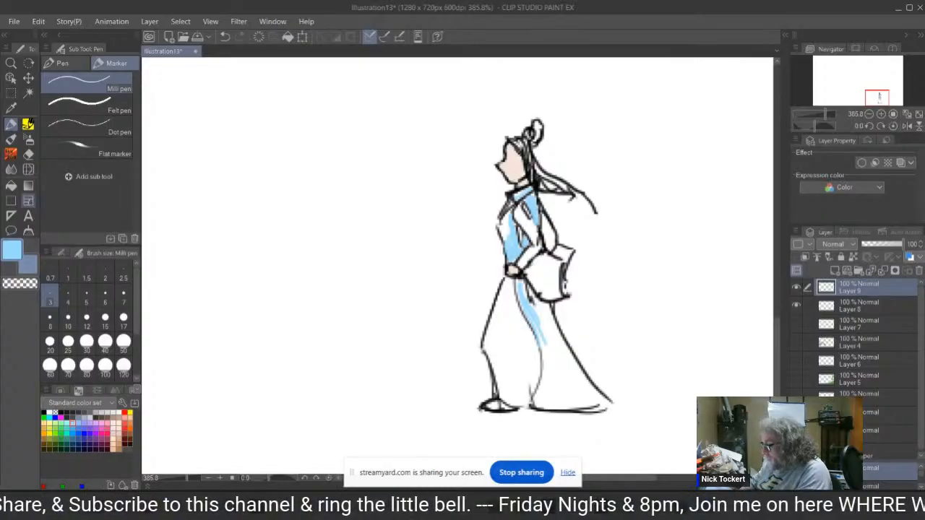
# Erase the overlapping sketch lines around the forearm and sleeve on Layer 8 with the Hard eraser, finishing at size 5.
pyautogui.click(861, 306)
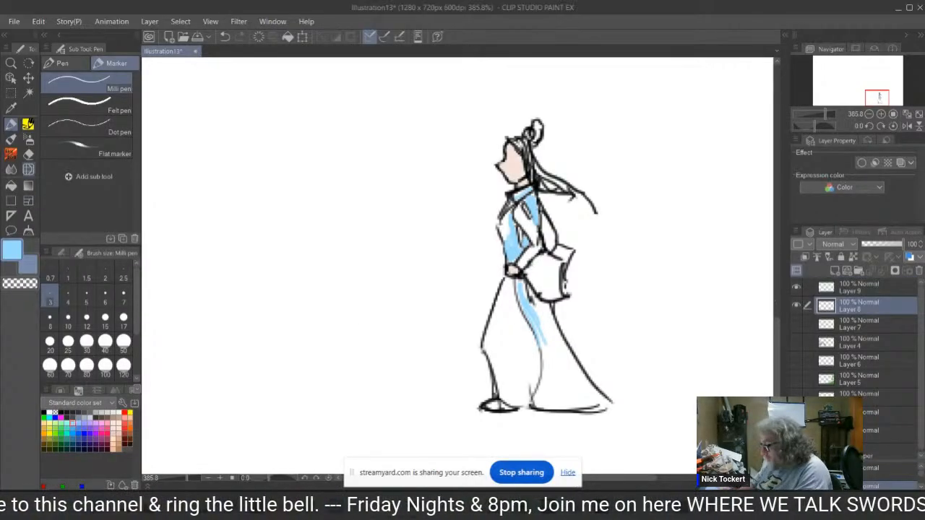
pyautogui.click(28, 154)
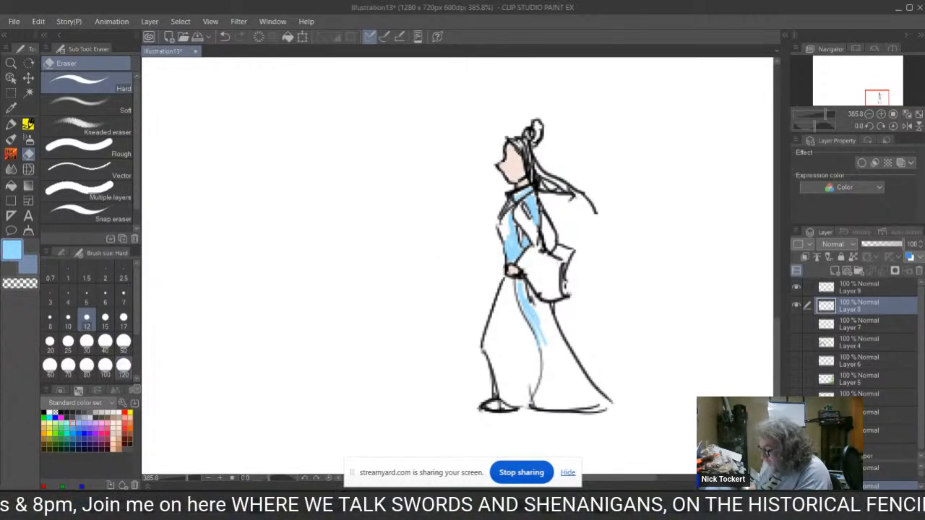
pyautogui.click(86, 303)
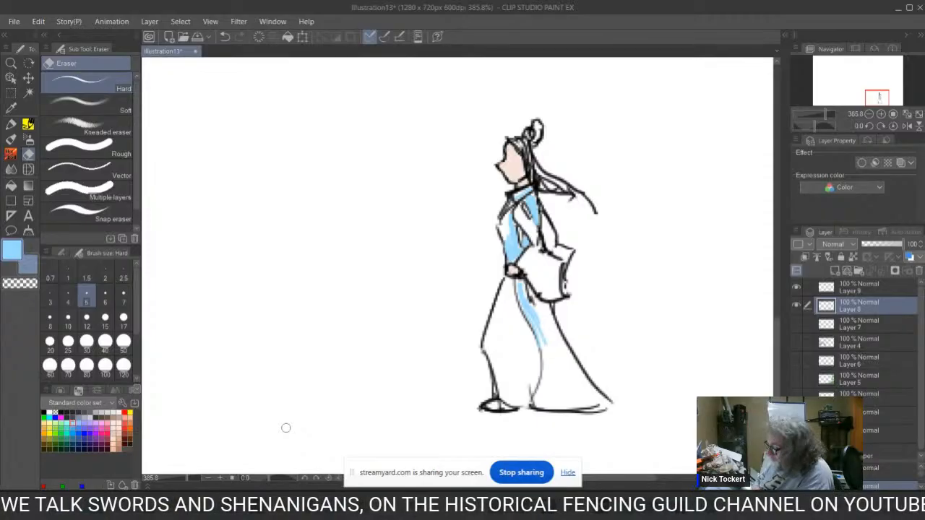
# Paint the arm, the wide hanging sleeve and the upper part of the robe's rear panel light blue with the Milli pen.
pyautogui.press('p')
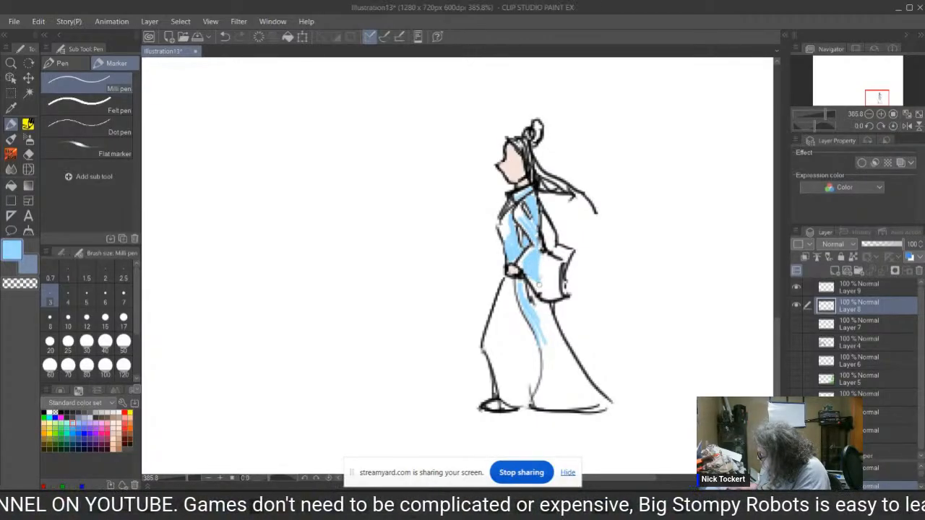
pyautogui.moveTo(545, 274)
pyautogui.mouseDown()
pyautogui.moveTo(555, 280)
pyautogui.moveTo(536, 285)
pyautogui.moveTo(542, 293)
pyautogui.moveTo(553, 263)
pyautogui.mouseUp()
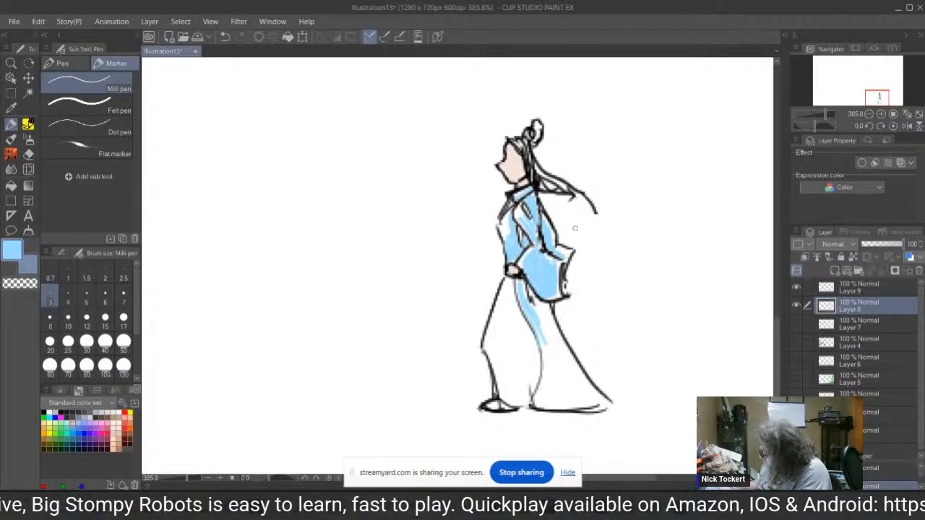
pyautogui.moveTo(548, 333); pyautogui.dragTo(542, 384)
pyautogui.moveTo(531, 305); pyautogui.dragTo(546, 358)
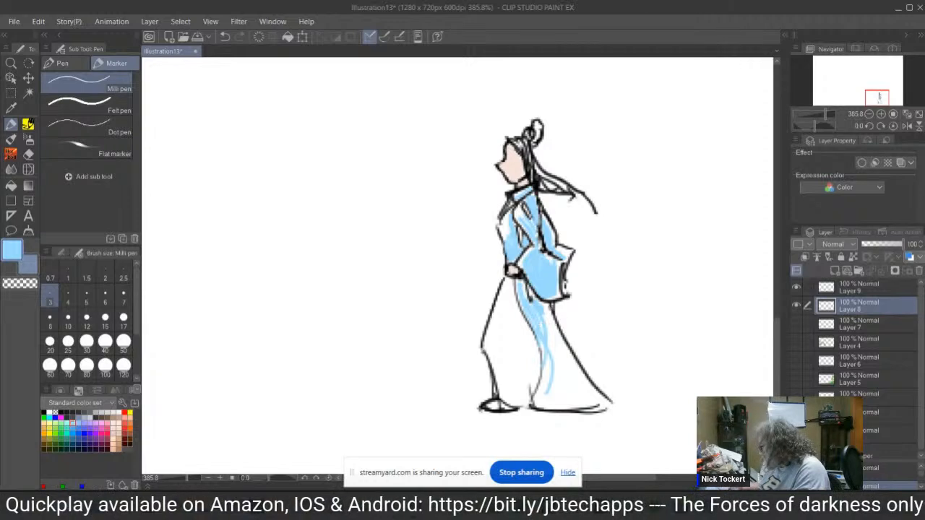
pyautogui.moveTo(544, 306); pyautogui.dragTo(561, 353)
pyautogui.moveTo(558, 321)
pyautogui.mouseDown()
pyautogui.moveTo(562, 360)
pyautogui.moveTo(551, 360)
pyautogui.mouseUp()
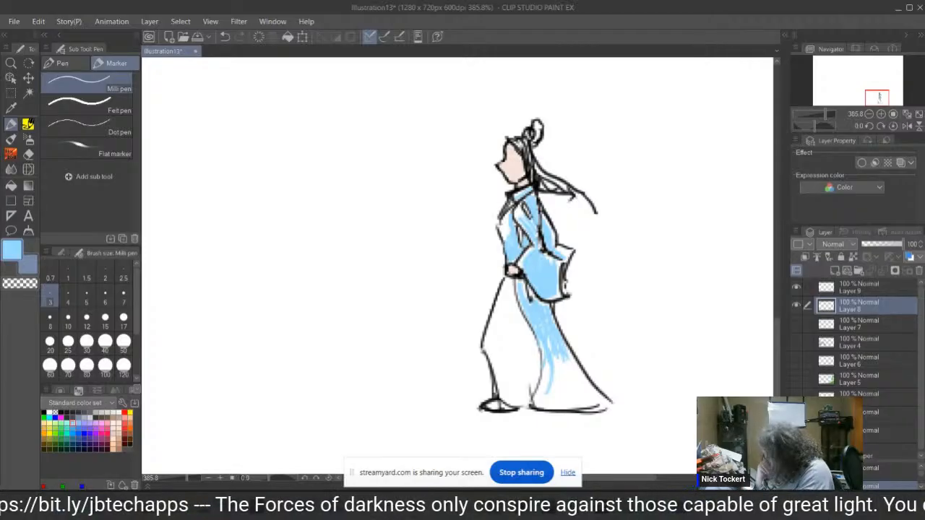
# Set the drawing colour to black and merge Layer 9 down into Layer 8.
pyautogui.click(45, 413)
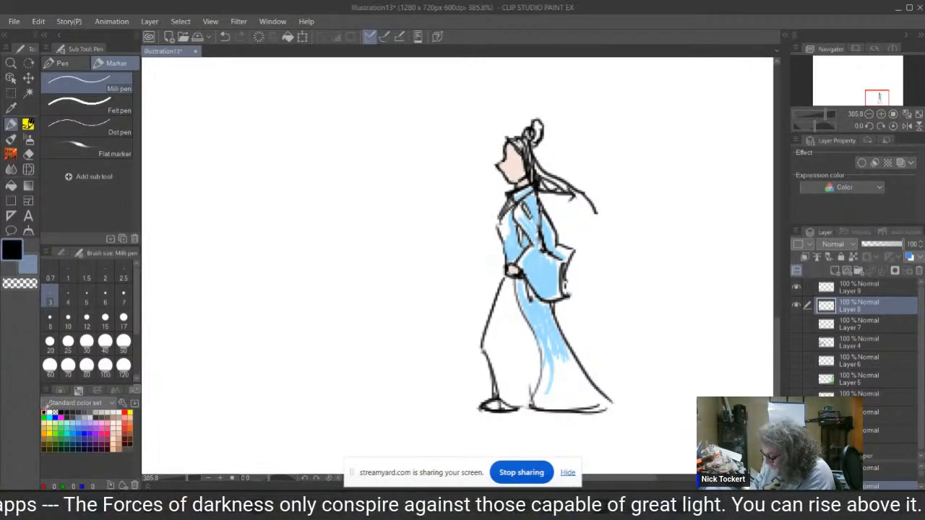
pyautogui.click(860, 287)
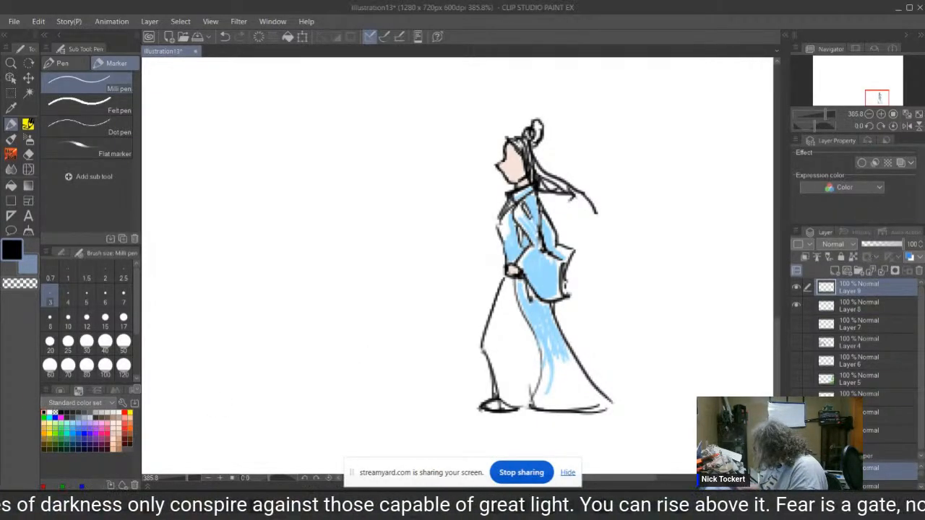
pyautogui.click(798, 244)
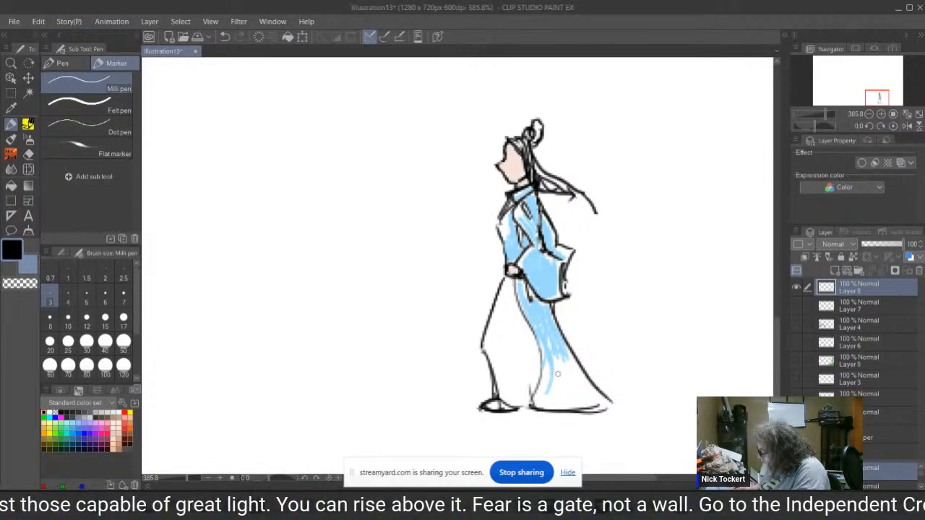
# Try a black fold line on the lower robe and undo it.
pyautogui.moveTo(553, 350); pyautogui.dragTo(548, 400)
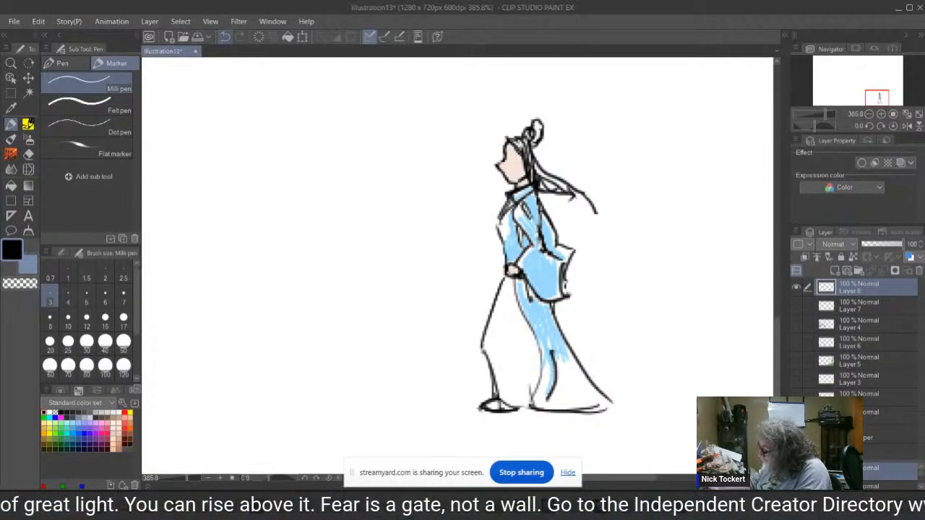
pyautogui.hotkey('ctrl', 'z')
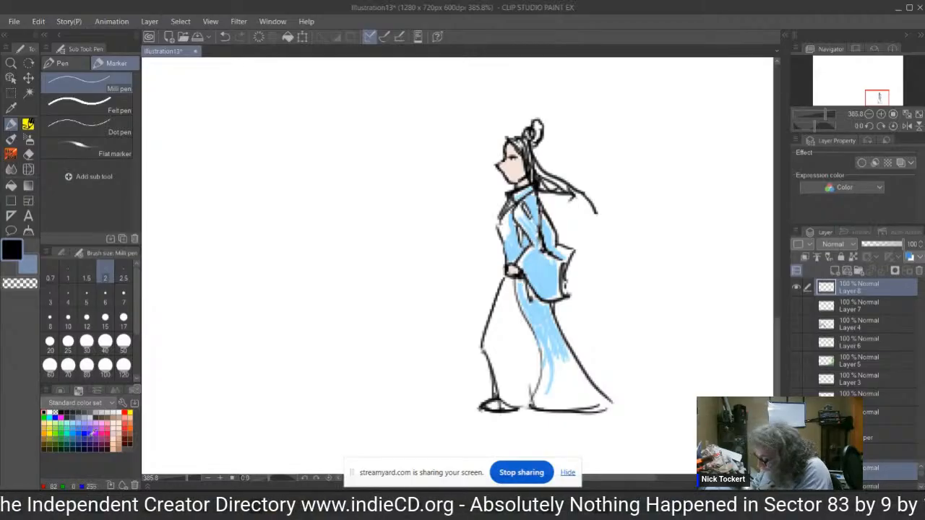
# Draw the flowing ponytail behind the shoulder with thick black strokes, using the Milli pen at size 3.
pyautogui.click(46, 411)
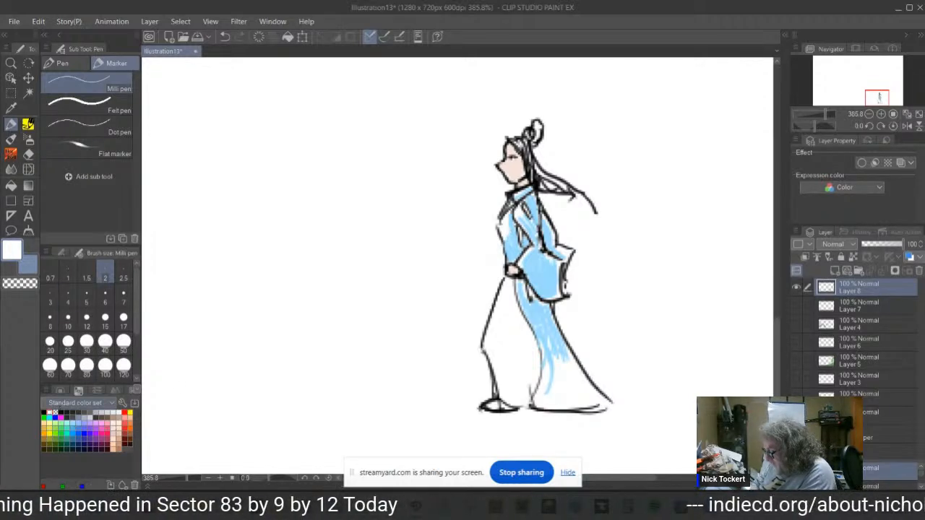
pyautogui.click(46, 410)
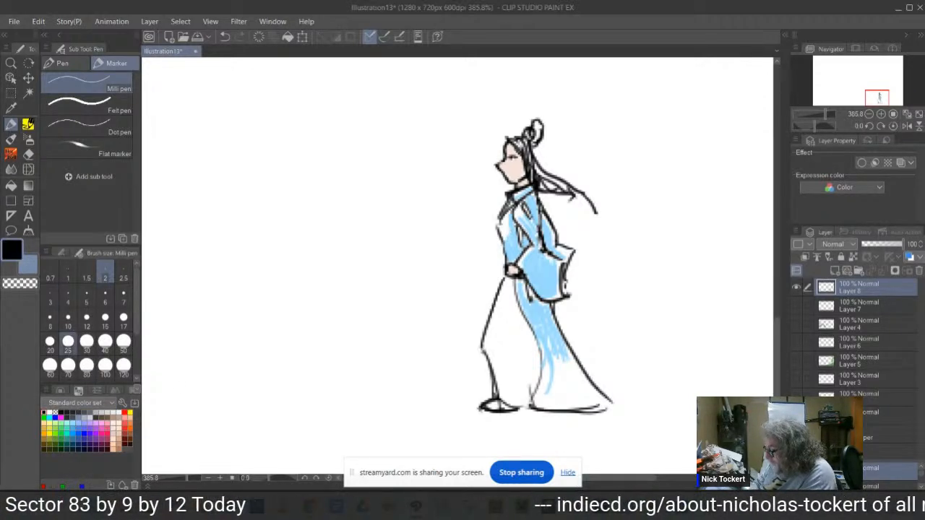
pyautogui.click(50, 296)
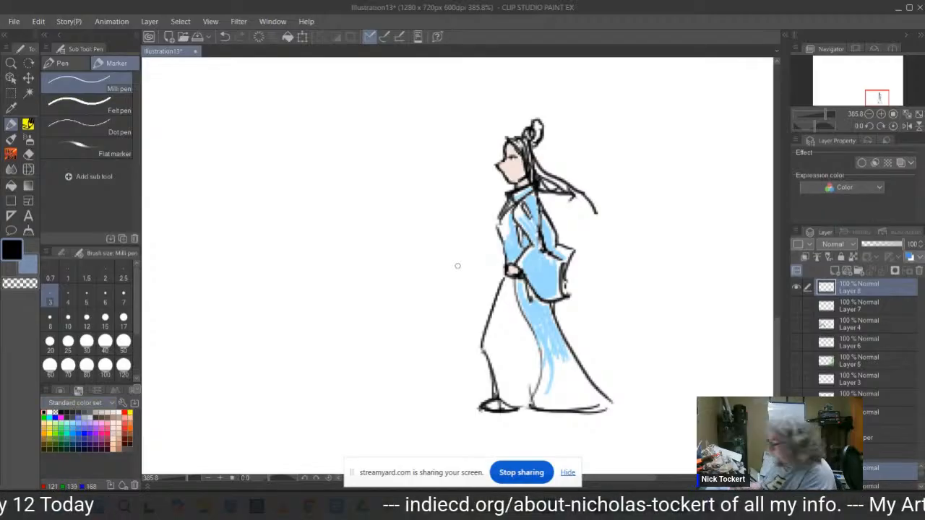
pyautogui.moveTo(535, 176)
pyautogui.mouseDown()
pyautogui.moveTo(571, 211)
pyautogui.moveTo(559, 206)
pyautogui.moveTo(568, 230)
pyautogui.mouseUp()
pyautogui.moveTo(560, 190)
pyautogui.mouseDown()
pyautogui.moveTo(575, 231)
pyautogui.moveTo(573, 219)
pyautogui.mouseUp()
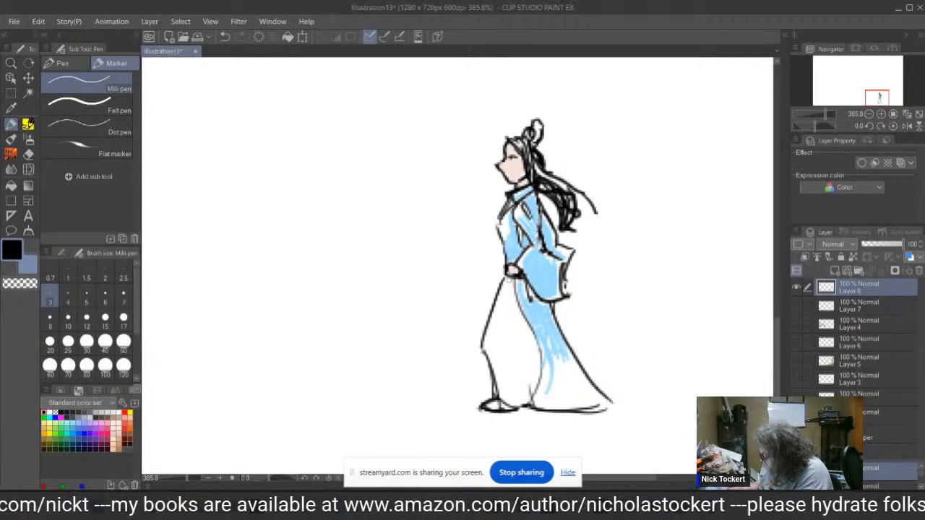
# Sample the robe's light blue and fill the rest of the rear panel down to the hem and trailing corner.
pyautogui.keyDown('alt'); pyautogui.click(544, 336); pyautogui.keyUp('alt')
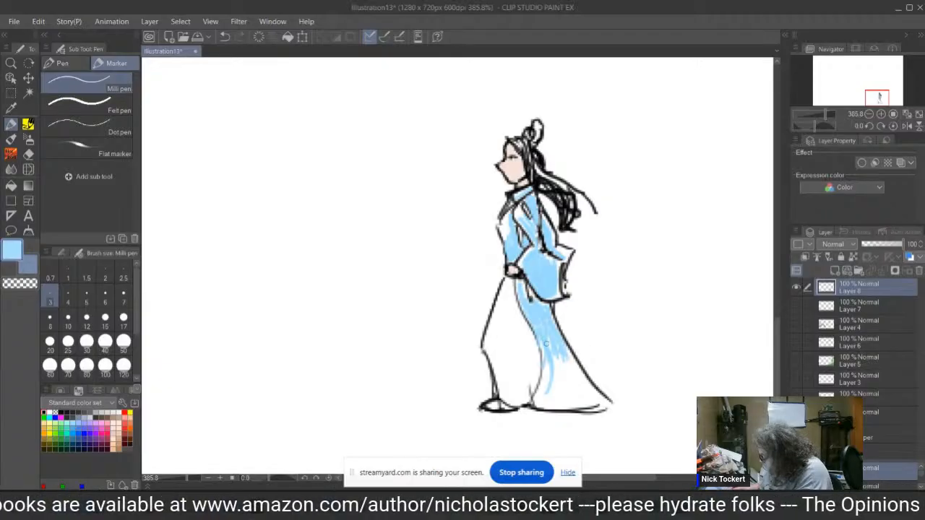
pyautogui.moveTo(550, 361)
pyautogui.mouseDown()
pyautogui.moveTo(553, 389)
pyautogui.moveTo(560, 352)
pyautogui.moveTo(583, 399)
pyautogui.mouseUp()
pyautogui.moveTo(578, 362); pyautogui.dragTo(586, 392)
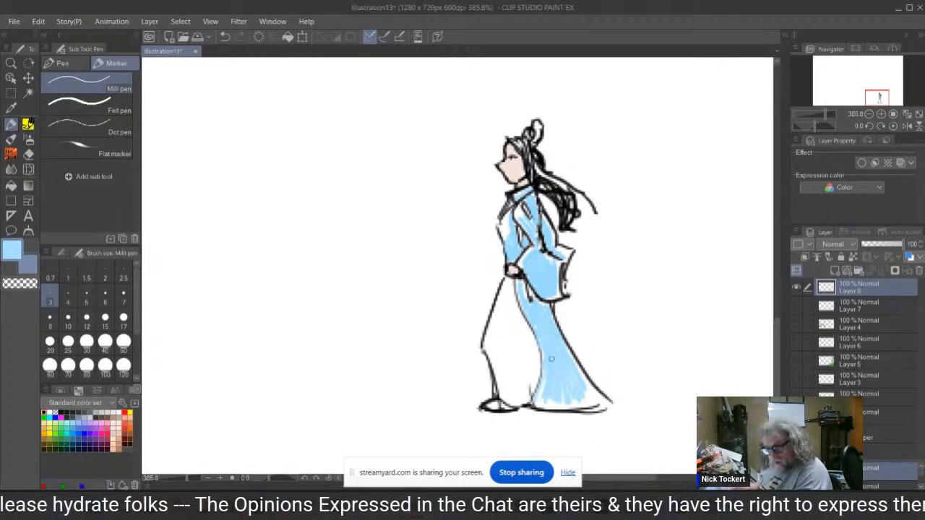
pyautogui.moveTo(551, 392)
pyautogui.mouseDown()
pyautogui.moveTo(539, 404)
pyautogui.moveTo(597, 403)
pyautogui.moveTo(585, 385)
pyautogui.moveTo(590, 396)
pyautogui.mouseUp()
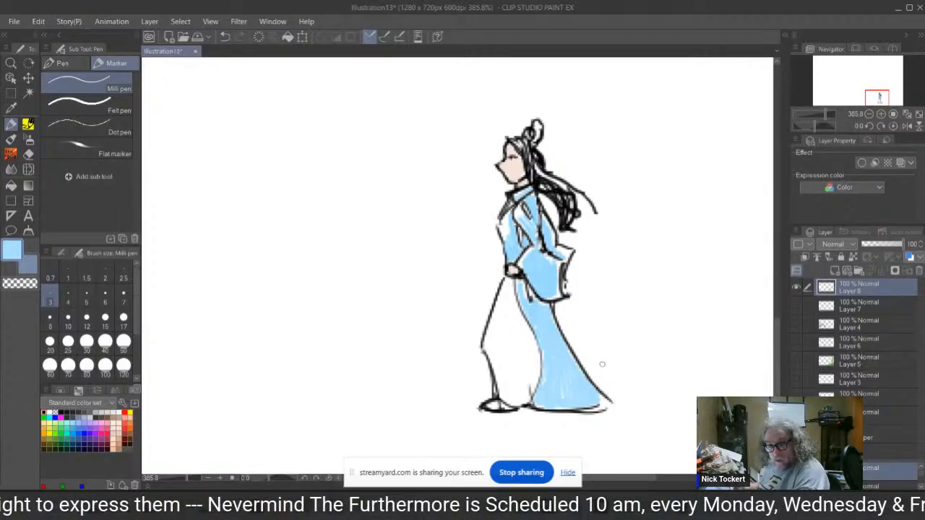
pyautogui.moveTo(600, 406); pyautogui.dragTo(607, 404)
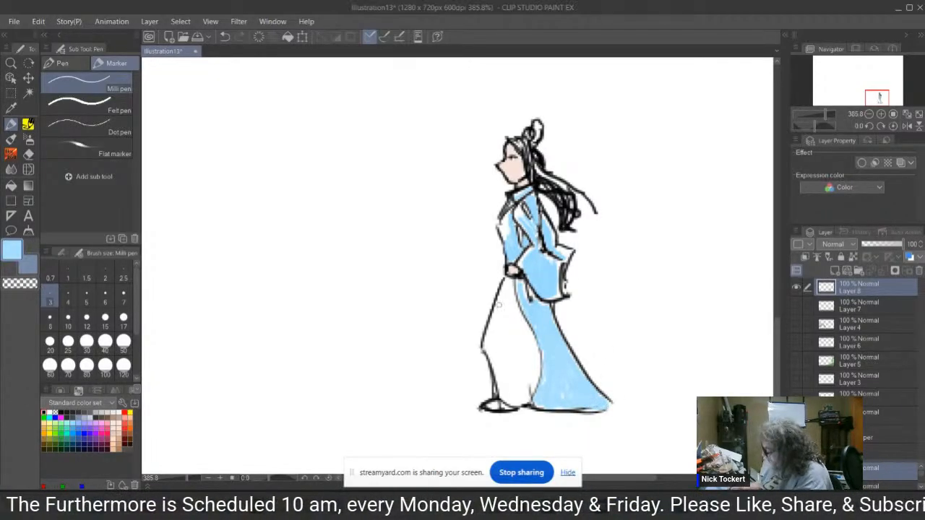
# Paint the front skirt panel in three bands: light blue above, medium blue across the knee and bright blue down to the hem.
pyautogui.moveTo(505, 282)
pyautogui.mouseDown()
pyautogui.moveTo(496, 313)
pyautogui.moveTo(507, 291)
pyautogui.moveTo(502, 320)
pyautogui.moveTo(515, 298)
pyautogui.moveTo(524, 327)
pyautogui.moveTo(510, 303)
pyautogui.moveTo(512, 318)
pyautogui.moveTo(490, 332)
pyautogui.moveTo(490, 347)
pyautogui.moveTo(505, 310)
pyautogui.moveTo(504, 341)
pyautogui.moveTo(510, 316)
pyautogui.moveTo(526, 333)
pyautogui.mouseUp()
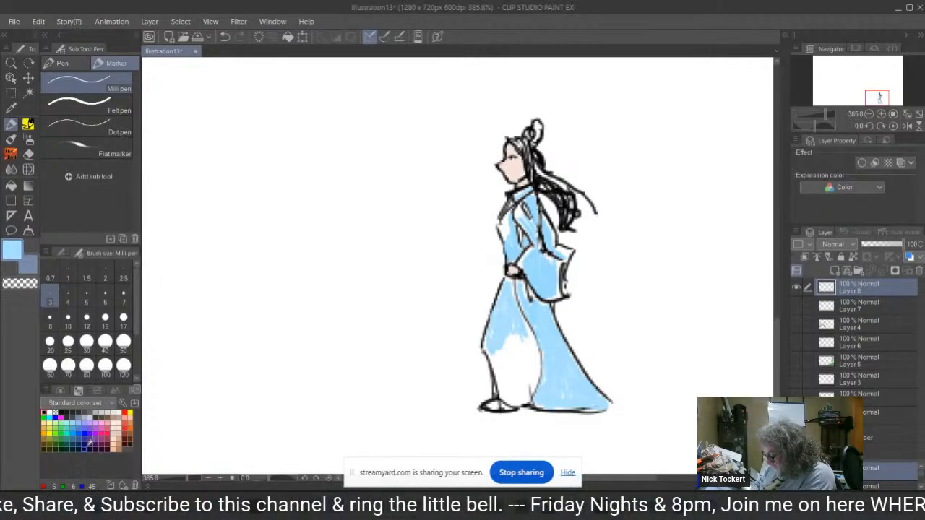
pyautogui.click(80, 425)
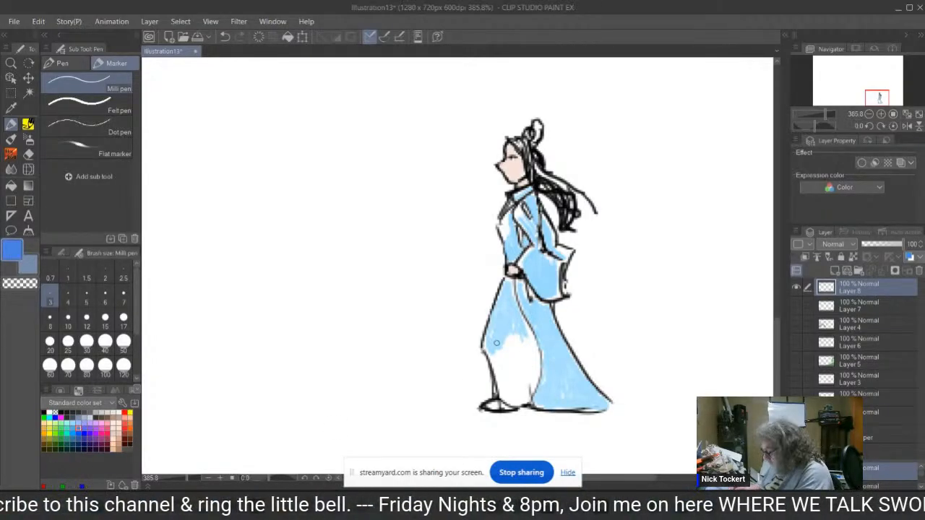
pyautogui.click(73, 427)
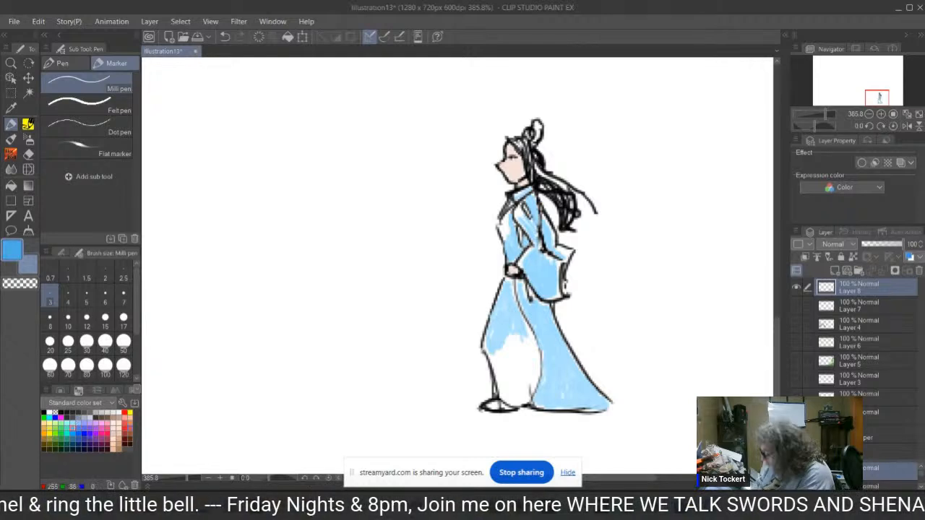
pyautogui.moveTo(489, 341)
pyautogui.mouseDown()
pyautogui.moveTo(489, 352)
pyautogui.moveTo(495, 340)
pyautogui.moveTo(534, 337)
pyautogui.mouseUp()
pyautogui.moveTo(493, 363)
pyautogui.mouseDown()
pyautogui.moveTo(503, 349)
pyautogui.moveTo(518, 344)
pyautogui.moveTo(506, 356)
pyautogui.moveTo(535, 344)
pyautogui.mouseUp()
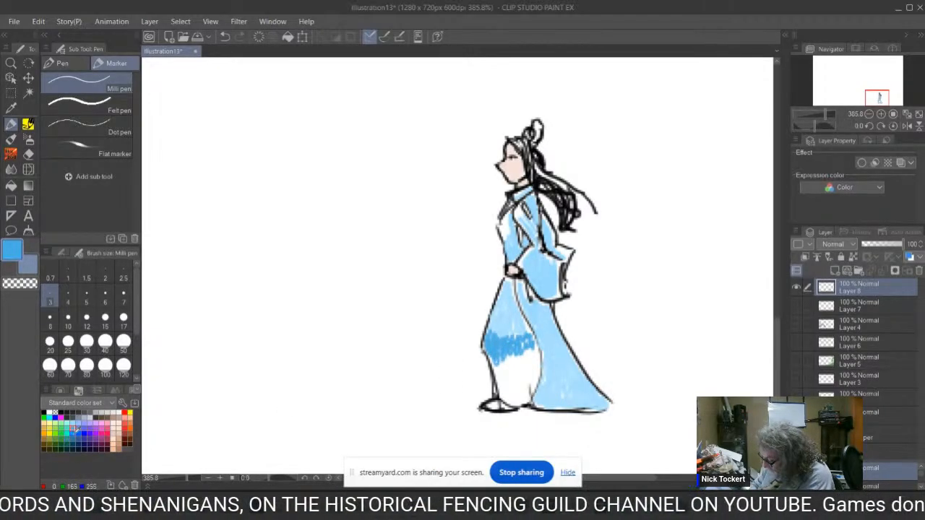
pyautogui.click(72, 433)
pyautogui.moveTo(497, 369)
pyautogui.mouseDown()
pyautogui.moveTo(499, 390)
pyautogui.moveTo(516, 356)
pyautogui.moveTo(536, 361)
pyautogui.moveTo(527, 396)
pyautogui.moveTo(525, 376)
pyautogui.moveTo(501, 402)
pyautogui.mouseUp()
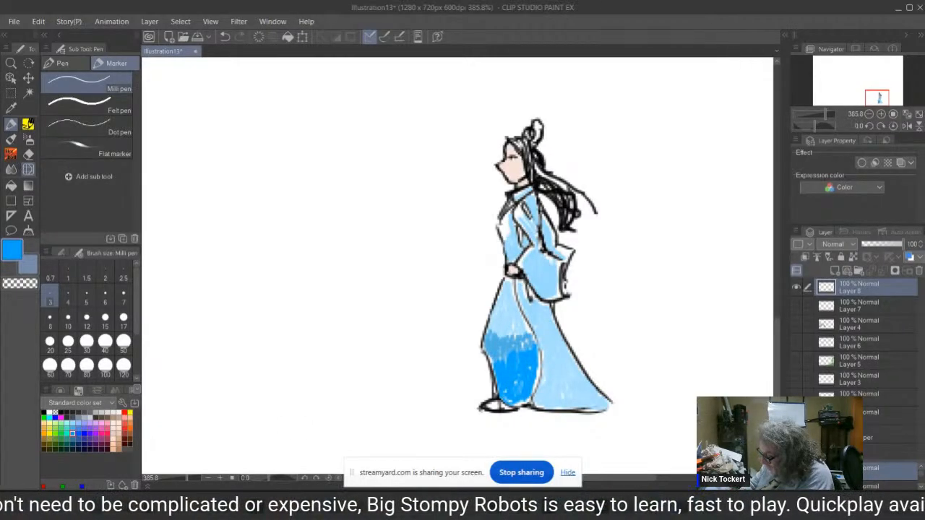
# Blend the blue bands of the front skirt panel into a smooth gradient with the Finger tip blender at size 15.
pyautogui.click(11, 169)
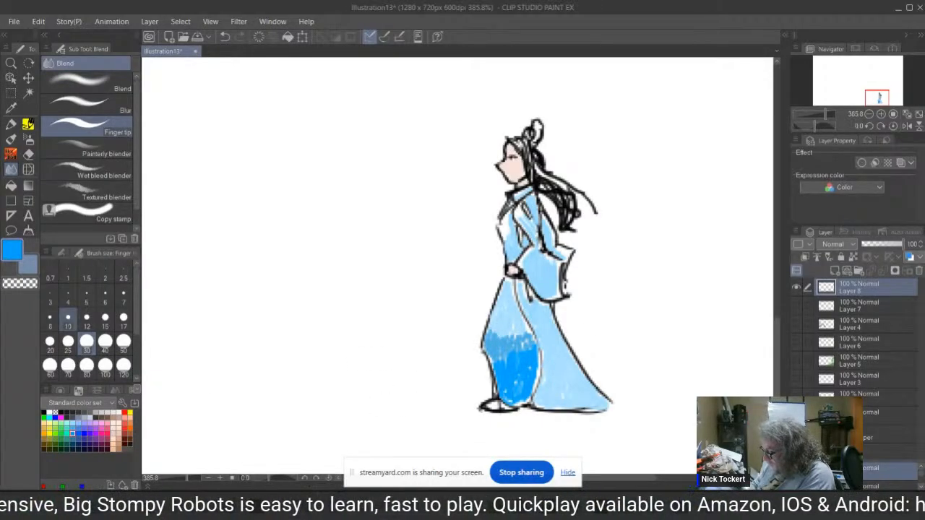
pyautogui.click(105, 318)
pyautogui.moveTo(497, 340)
pyautogui.mouseDown()
pyautogui.moveTo(505, 295)
pyautogui.moveTo(490, 332)
pyautogui.moveTo(504, 305)
pyautogui.moveTo(498, 336)
pyautogui.moveTo(489, 336)
pyautogui.moveTo(504, 313)
pyautogui.moveTo(501, 338)
pyautogui.moveTo(515, 331)
pyautogui.moveTo(511, 299)
pyautogui.moveTo(514, 381)
pyautogui.moveTo(502, 357)
pyautogui.moveTo(512, 386)
pyautogui.moveTo(519, 380)
pyautogui.moveTo(506, 372)
pyautogui.moveTo(528, 369)
pyautogui.moveTo(527, 384)
pyautogui.moveTo(533, 362)
pyautogui.moveTo(528, 373)
pyautogui.moveTo(511, 349)
pyautogui.moveTo(502, 290)
pyautogui.moveTo(503, 339)
pyautogui.moveTo(508, 308)
pyautogui.moveTo(530, 348)
pyautogui.mouseUp()
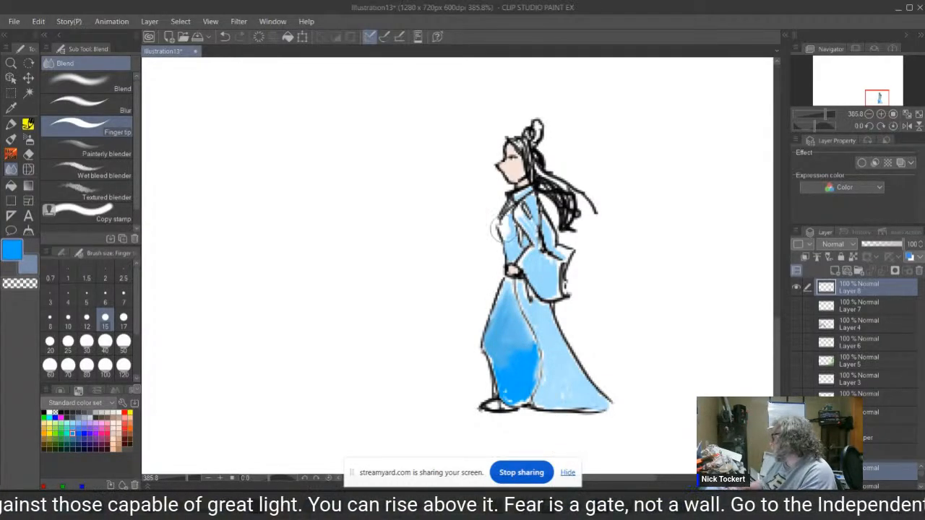
# Smooth the robe's chest with the Finger tip blender at size 10 and shade the sleeve in medium blue with the size 5 pencil.
pyautogui.click(68, 318)
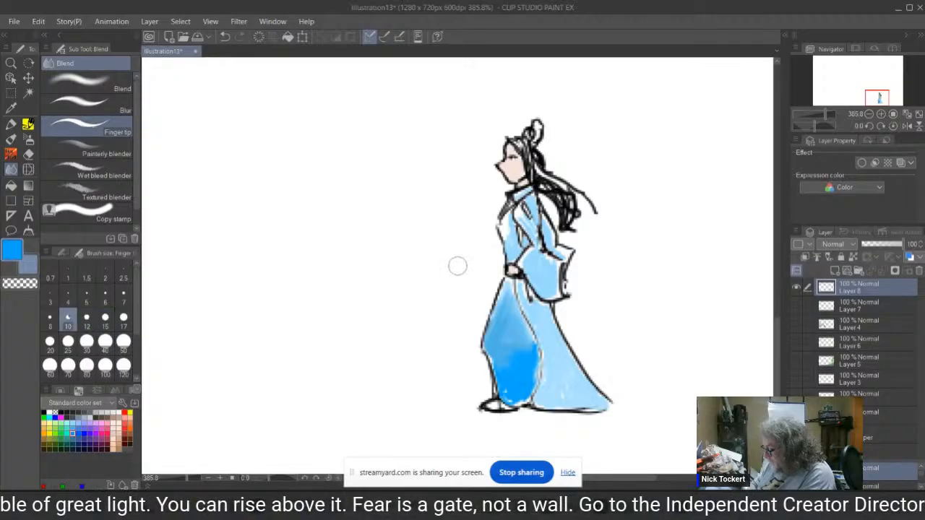
pyautogui.moveTo(507, 223)
pyautogui.mouseDown()
pyautogui.moveTo(512, 246)
pyautogui.moveTo(522, 216)
pyautogui.mouseUp()
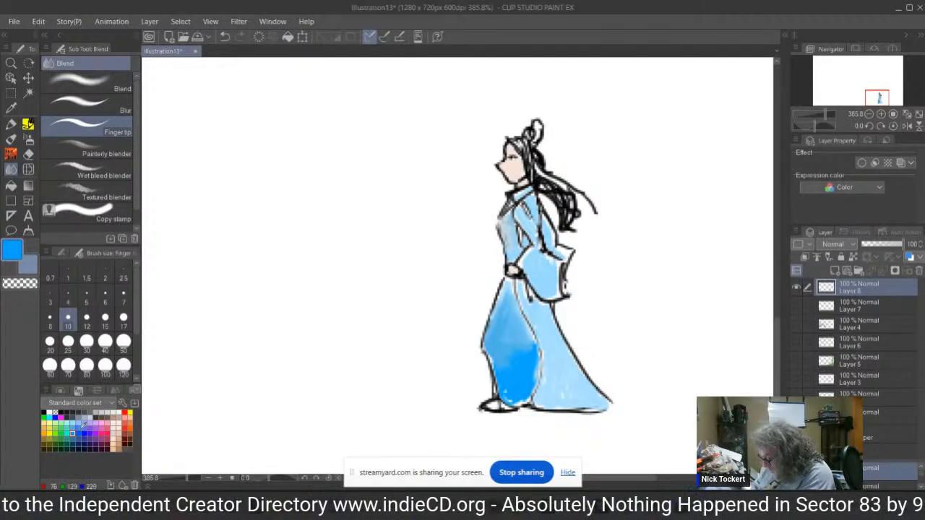
pyautogui.click(73, 429)
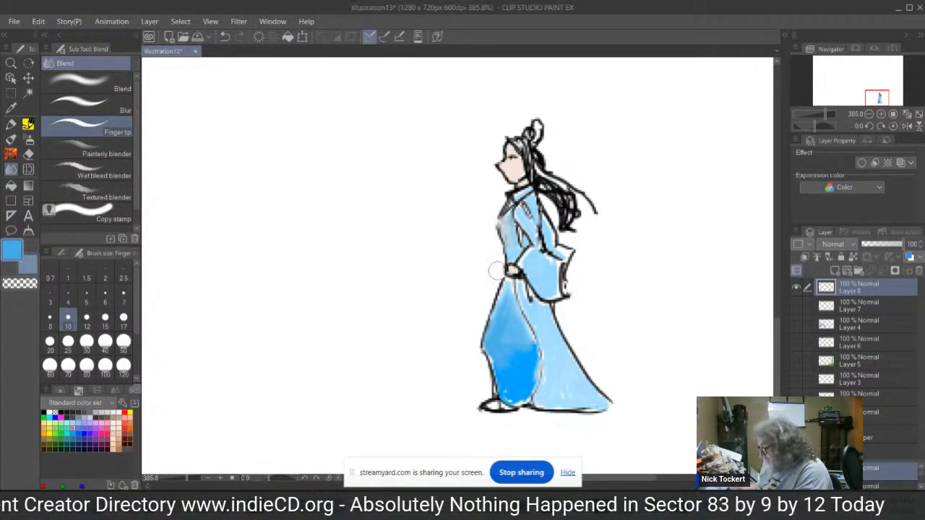
pyautogui.click(50, 303)
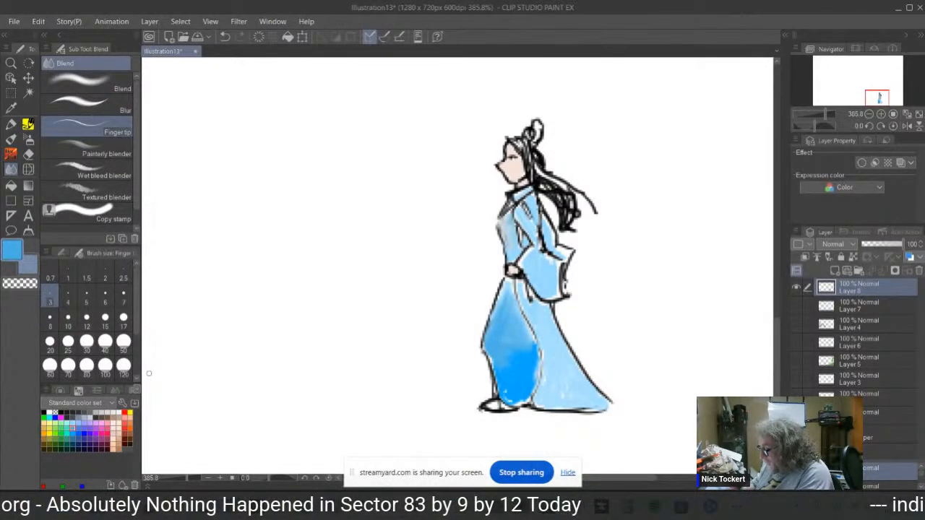
pyautogui.click(11, 139)
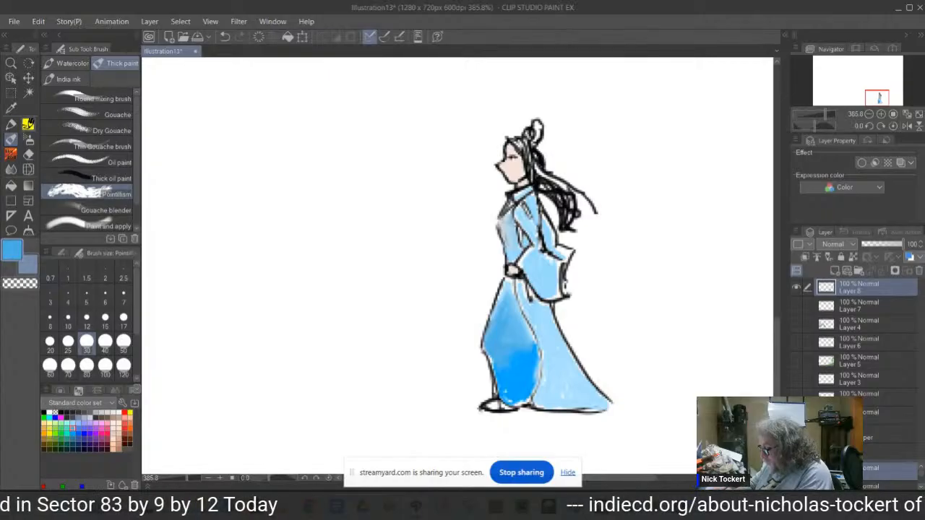
pyautogui.click(28, 124)
pyautogui.moveTo(532, 272)
pyautogui.mouseDown()
pyautogui.moveTo(543, 261)
pyautogui.moveTo(540, 269)
pyautogui.moveTo(558, 268)
pyautogui.moveTo(557, 289)
pyautogui.moveTo(547, 293)
pyautogui.moveTo(558, 246)
pyautogui.moveTo(570, 253)
pyautogui.moveTo(556, 247)
pyautogui.moveTo(548, 226)
pyautogui.mouseUp()
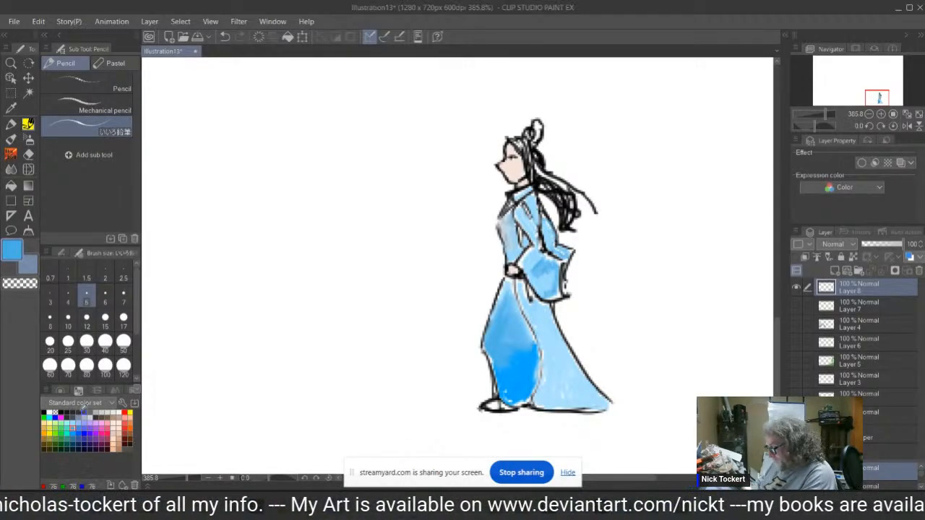
# Draw the figure's mouth in black with a pen at size 3.
pyautogui.click(44, 413)
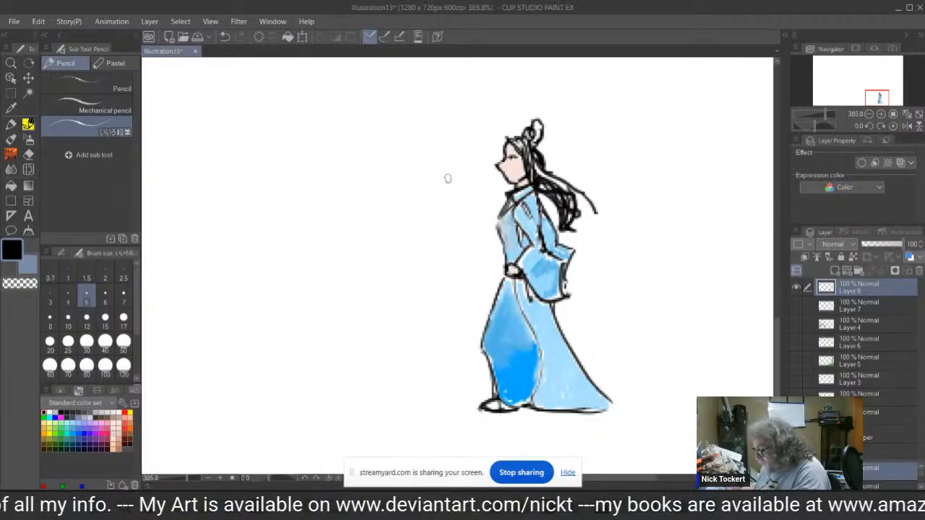
pyautogui.press('p')
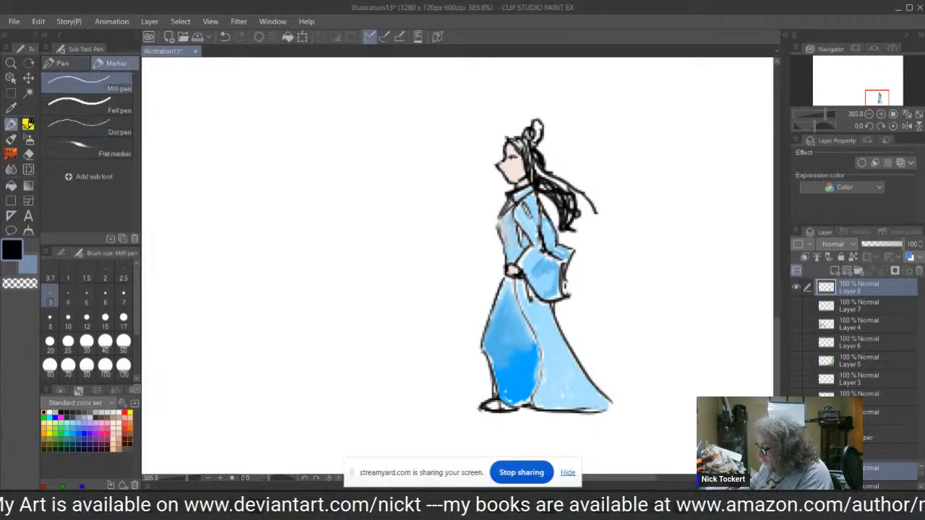
pyautogui.click(64, 63)
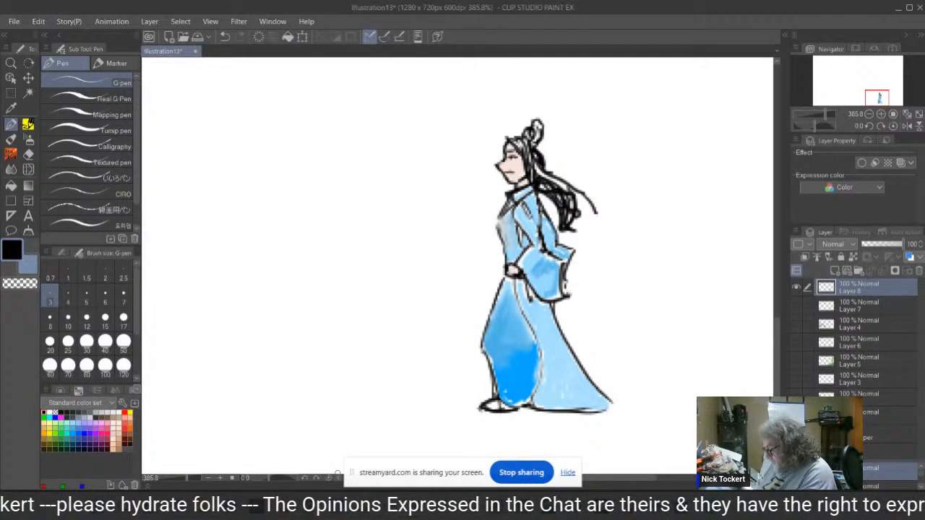
# Colour the shoe and hatch the rear hem in purple with the G-pen, and blend the purple using the Finger tip blender at size 3.
pyautogui.click(91, 427)
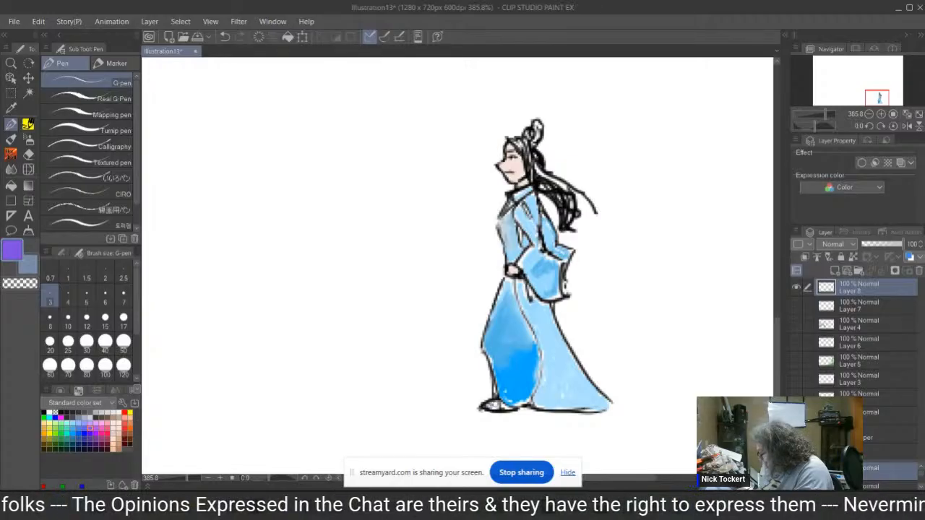
pyautogui.moveTo(488, 407); pyautogui.dragTo(496, 404)
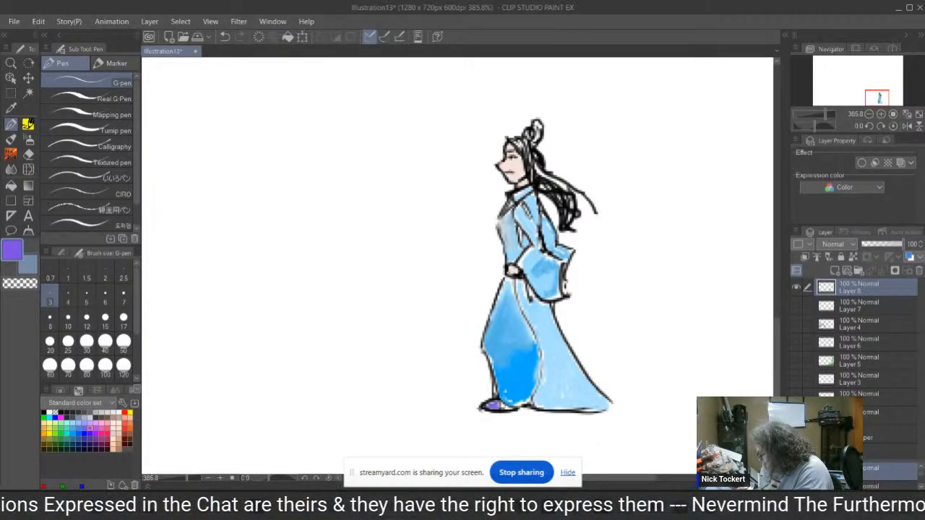
pyautogui.moveTo(534, 403)
pyautogui.mouseDown()
pyautogui.moveTo(581, 404)
pyautogui.moveTo(545, 399)
pyautogui.moveTo(568, 392)
pyautogui.moveTo(547, 398)
pyautogui.moveTo(569, 383)
pyautogui.moveTo(552, 381)
pyautogui.moveTo(563, 371)
pyautogui.moveTo(563, 396)
pyautogui.moveTo(604, 401)
pyautogui.mouseUp()
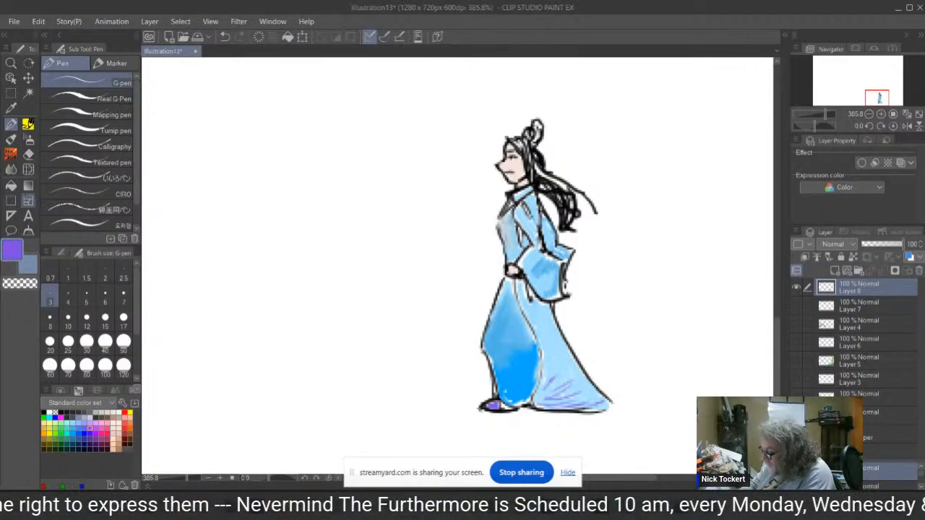
pyautogui.click(11, 169)
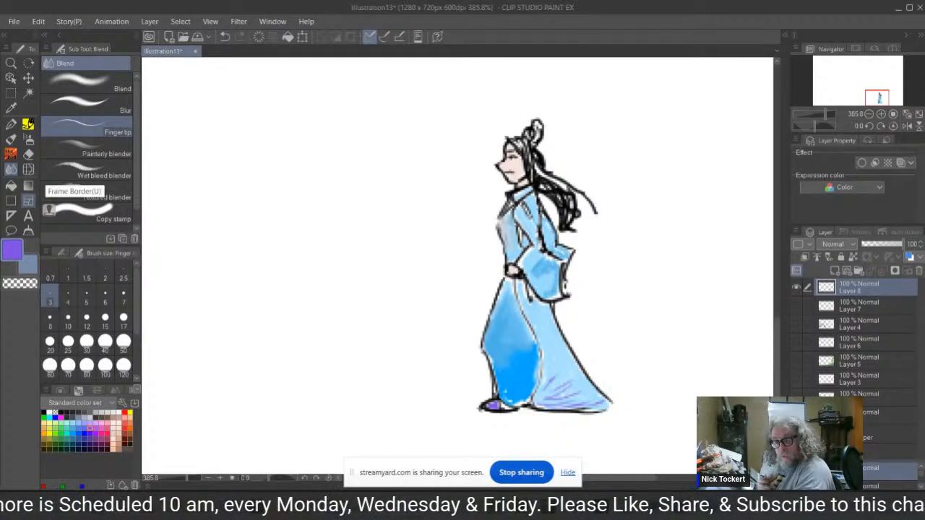
pyautogui.moveTo(550, 394)
pyautogui.mouseDown()
pyautogui.moveTo(568, 384)
pyautogui.moveTo(566, 393)
pyautogui.mouseUp()
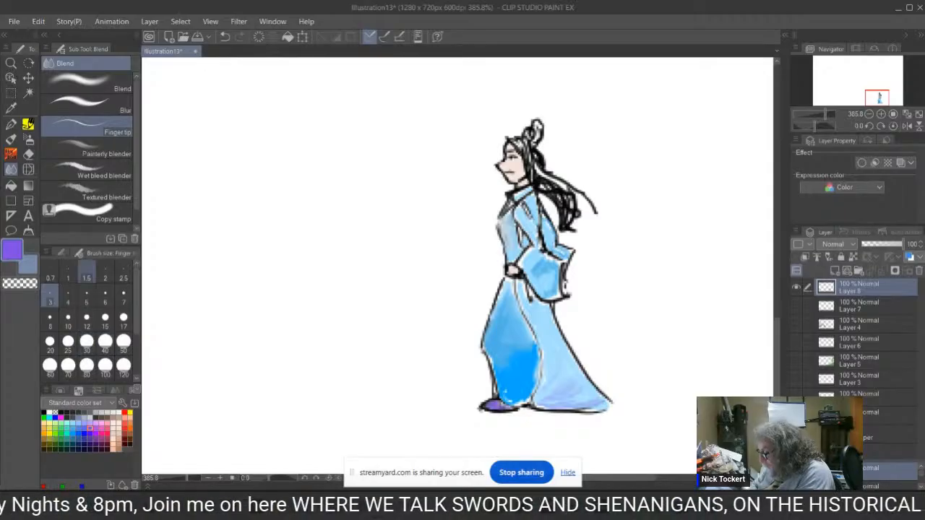
# Add purple pencil shading to the rear panel and hanging sleeve at size 5, and blend it in with the Finger tip blender.
pyautogui.click(27, 124)
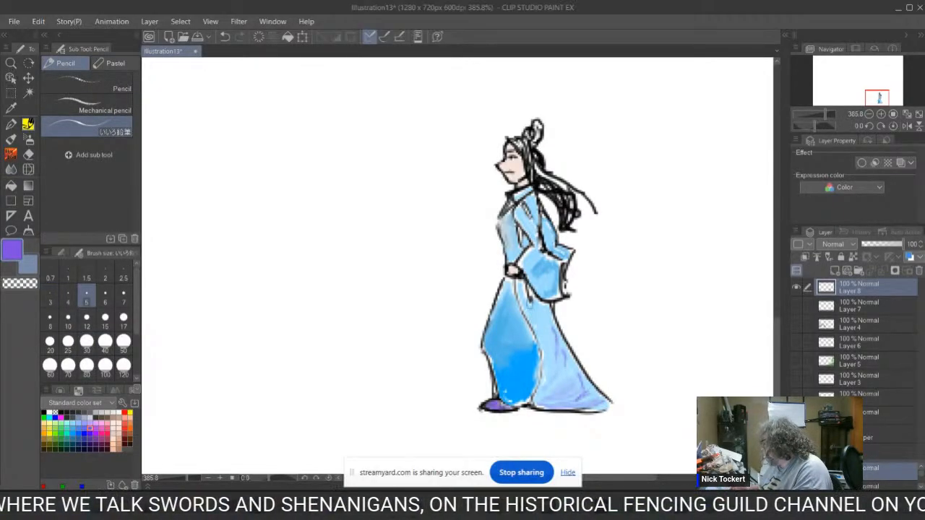
pyautogui.moveTo(533, 275)
pyautogui.mouseDown()
pyautogui.moveTo(551, 292)
pyautogui.moveTo(563, 254)
pyautogui.mouseUp()
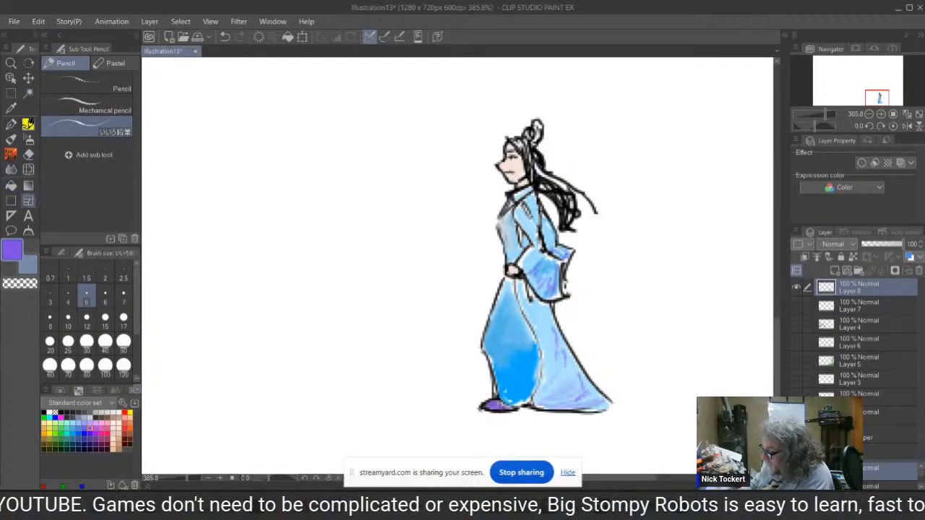
pyautogui.click(11, 169)
pyautogui.moveTo(538, 281)
pyautogui.mouseDown()
pyautogui.moveTo(550, 283)
pyautogui.moveTo(556, 267)
pyautogui.moveTo(546, 291)
pyautogui.moveTo(532, 283)
pyautogui.mouseUp()
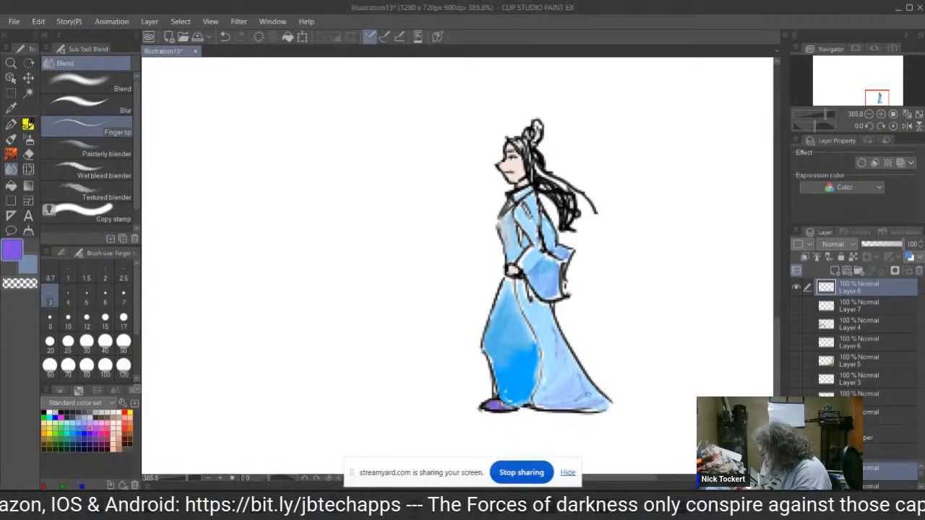
# Smudge the sleeve's outer edge and the ponytail strands with the Finger tip blender at size 3.
pyautogui.moveTo(560, 268); pyautogui.dragTo(553, 297)
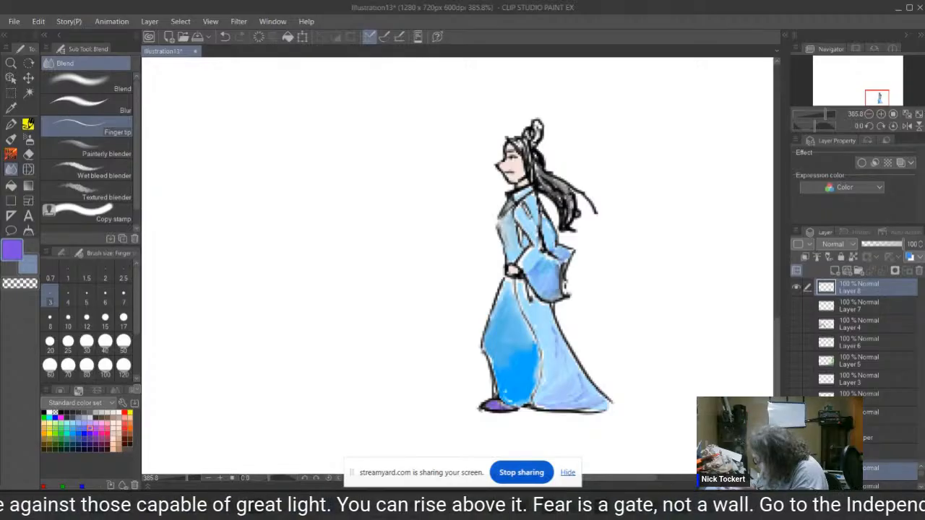
pyautogui.moveTo(572, 227)
pyautogui.mouseDown()
pyautogui.moveTo(573, 217)
pyautogui.moveTo(591, 214)
pyautogui.mouseUp()
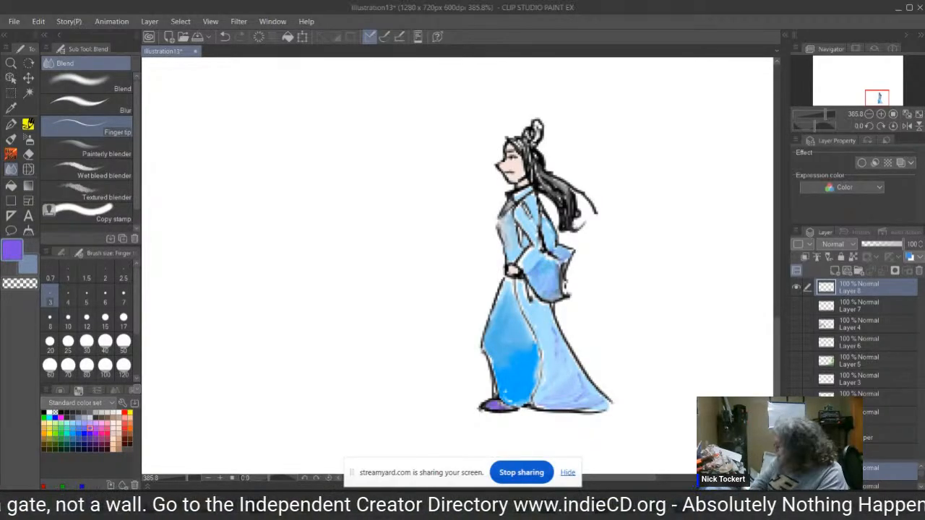
# Show all the hidden layers beneath the figure, from Layer 7 down to the sky, with the whole landscape in view.
pyautogui.scroll(-5, 586, 306)
pyautogui.scroll(-5, 585, 306)
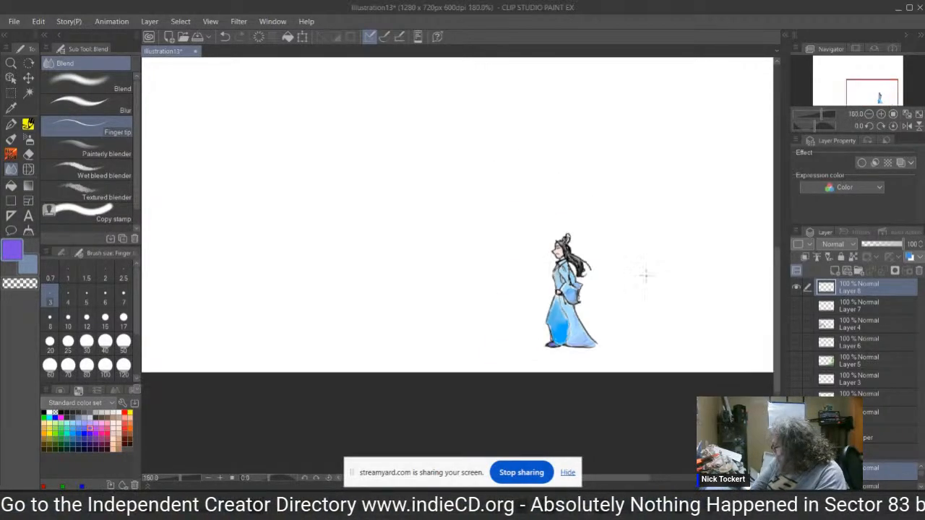
pyautogui.click(797, 306)
pyautogui.click(797, 324)
pyautogui.click(797, 342)
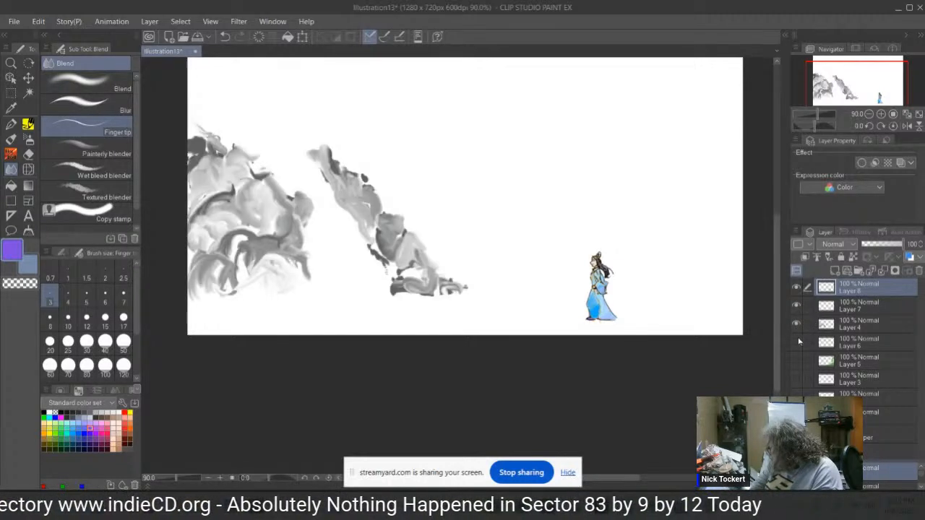
pyautogui.click(797, 360)
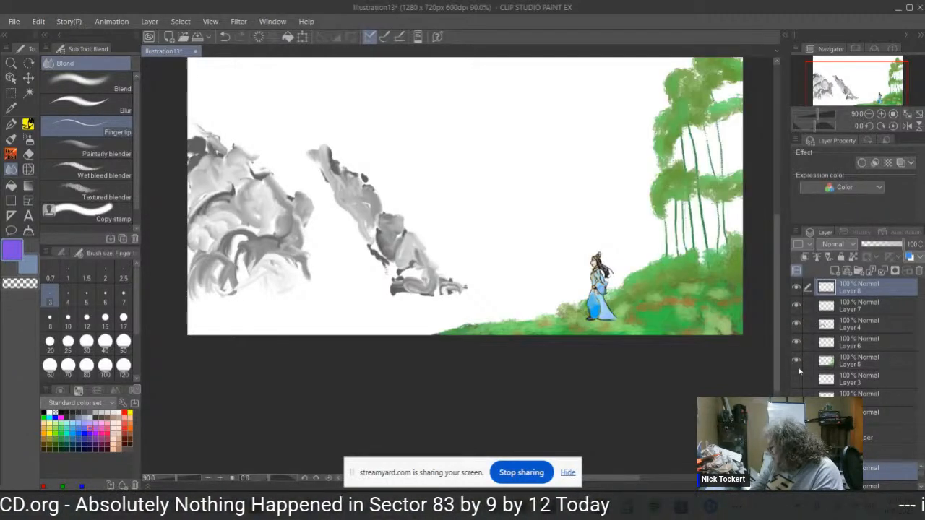
pyautogui.click(796, 378)
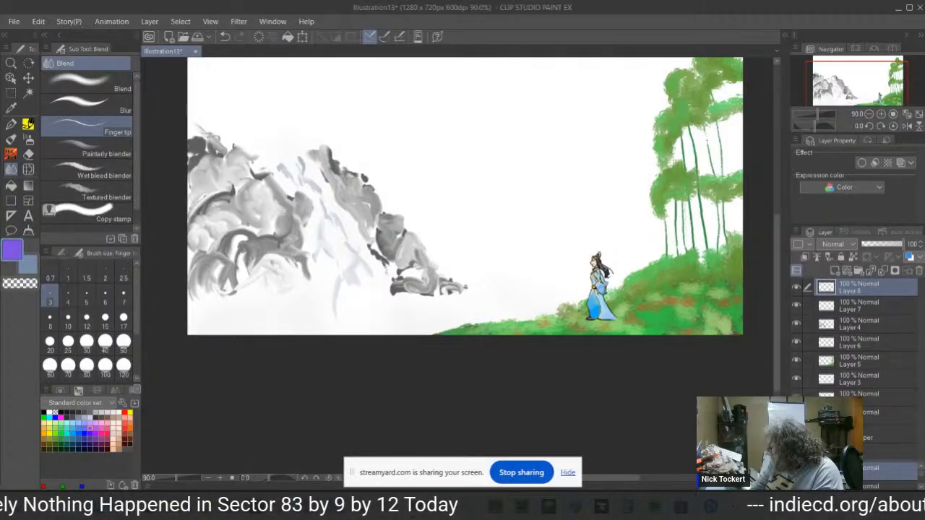
pyautogui.click(796, 397)
pyautogui.click(796, 415)
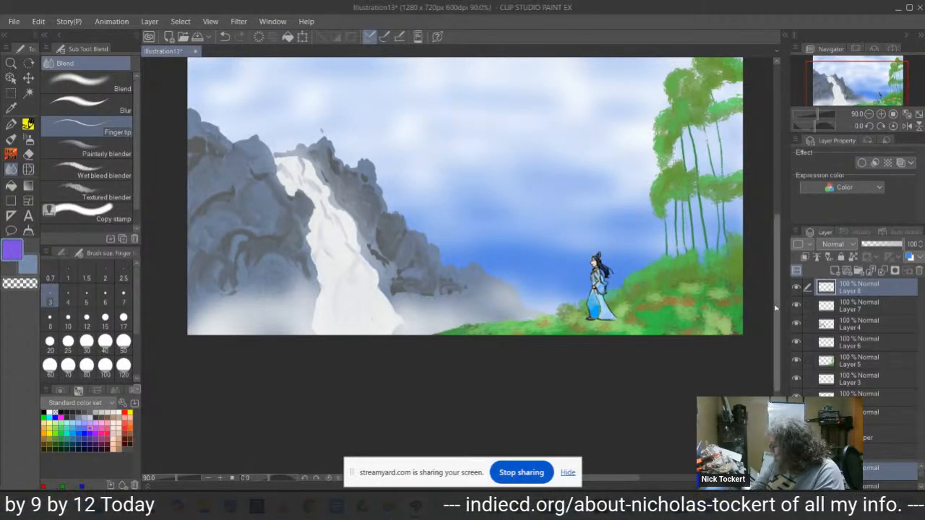
pyautogui.scroll(2, 777, 306)
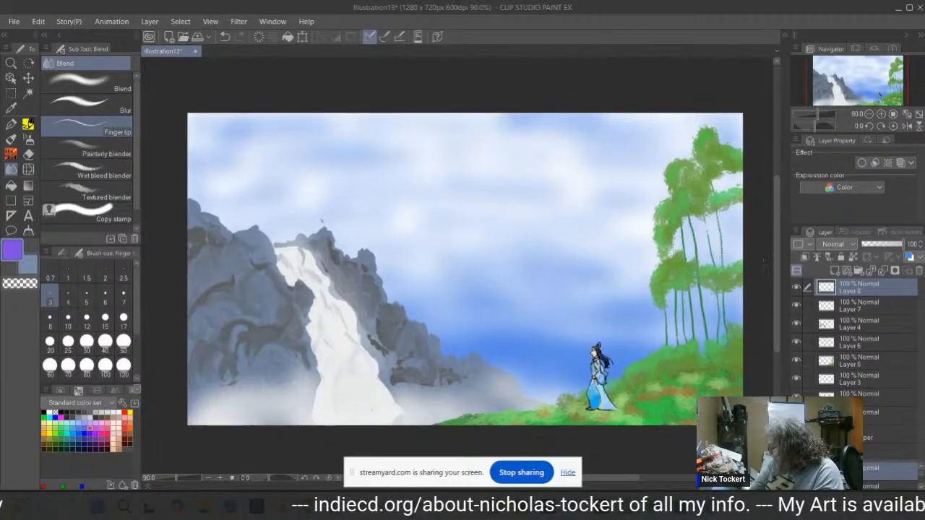
pyautogui.scroll(-1, 764, 266)
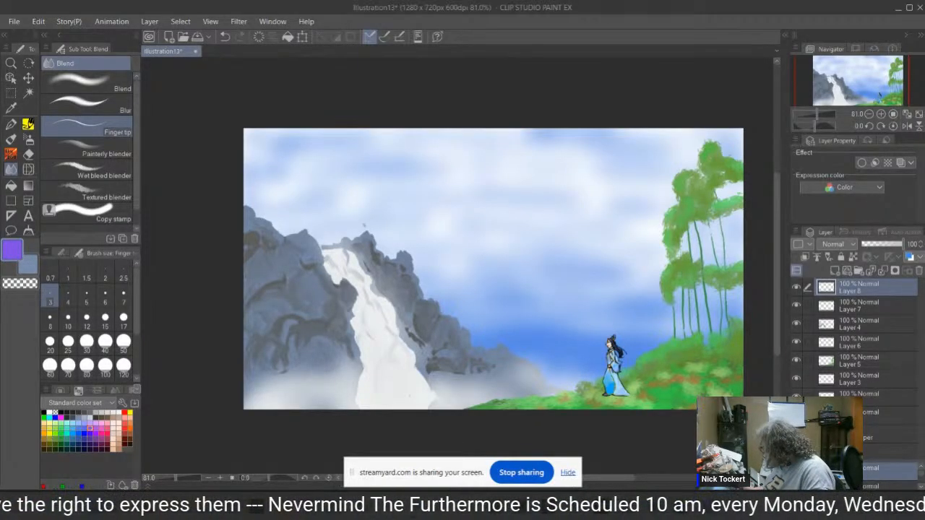
# On the second layer below Layer 3, paint dark teal lines down the sky above the waterfall with Thick oil paint at size 20.
pyautogui.click(889, 396)
pyautogui.click(889, 412)
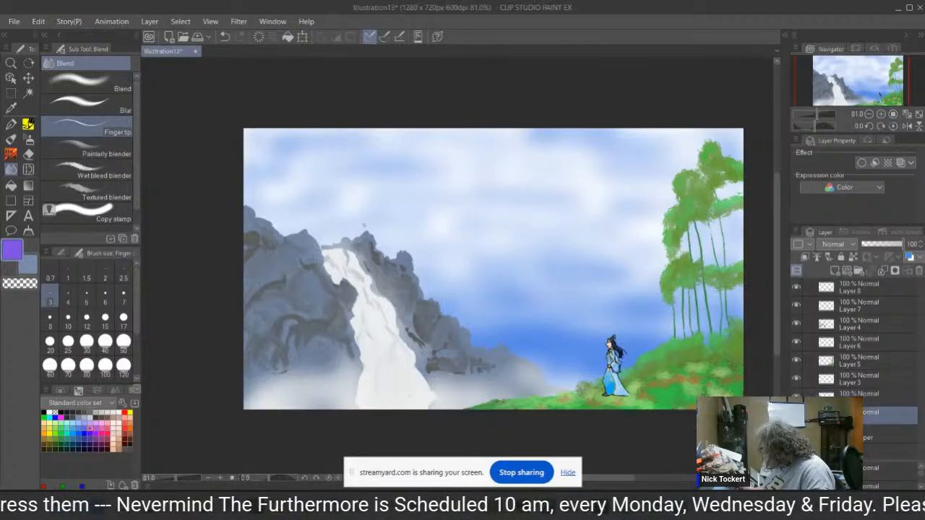
pyautogui.click(834, 245)
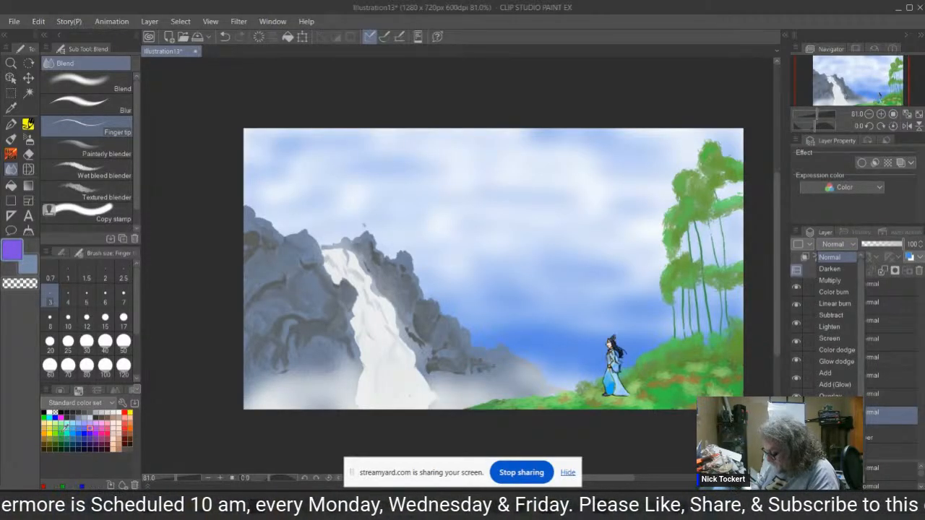
pyautogui.click(64, 428)
pyautogui.click(61, 434)
pyautogui.click(11, 139)
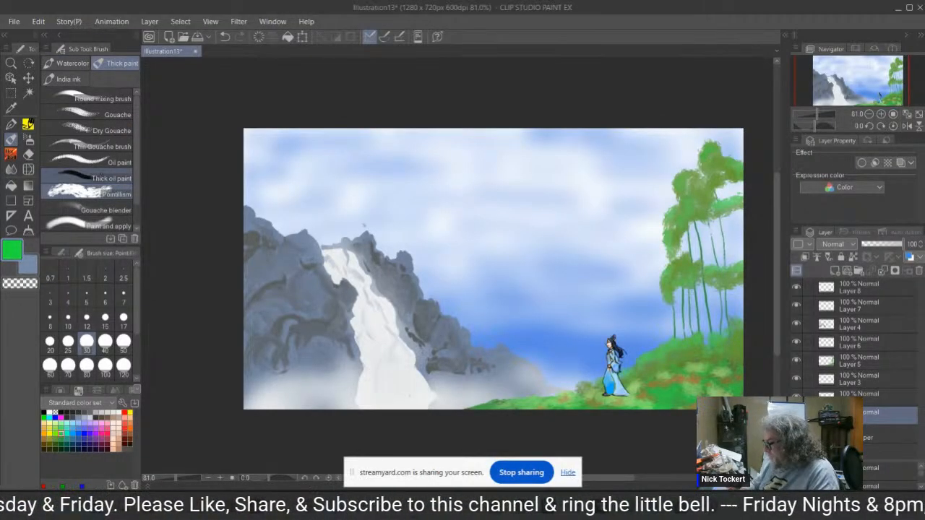
pyautogui.click(87, 178)
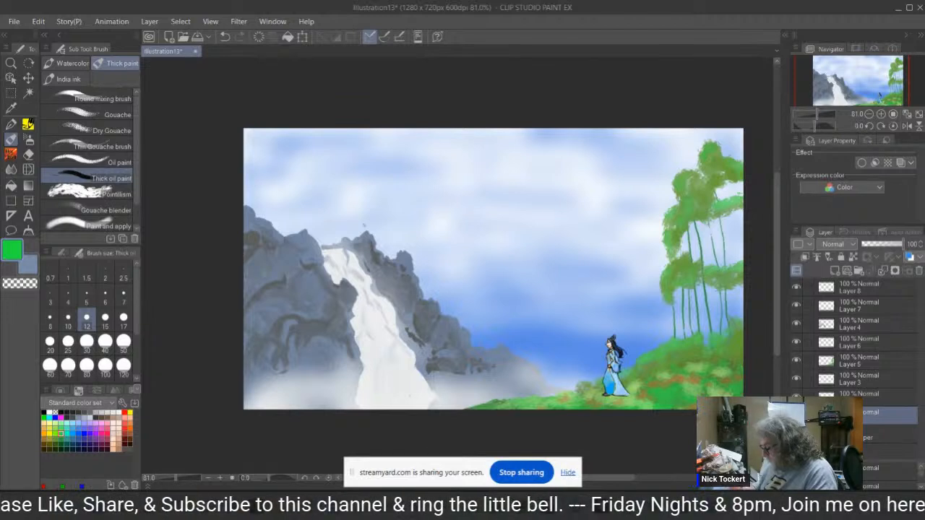
pyautogui.click(49, 341)
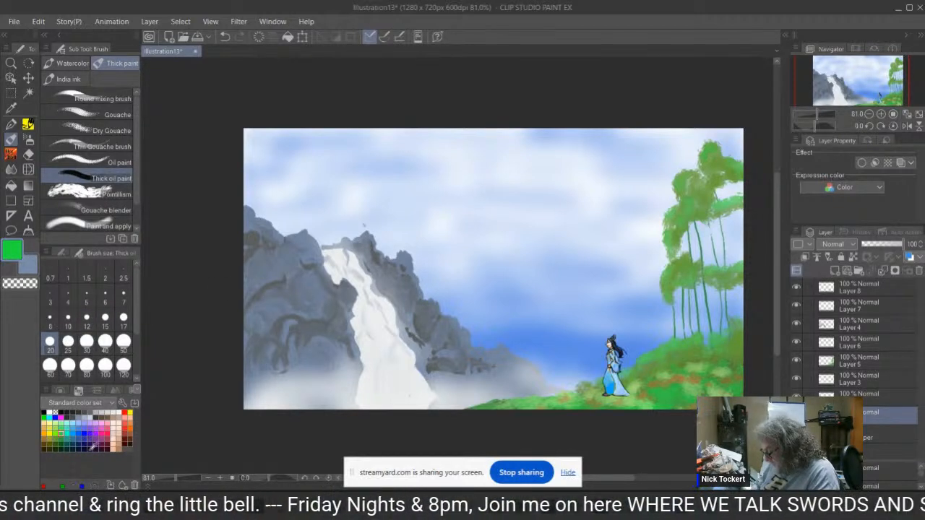
pyautogui.click(70, 439)
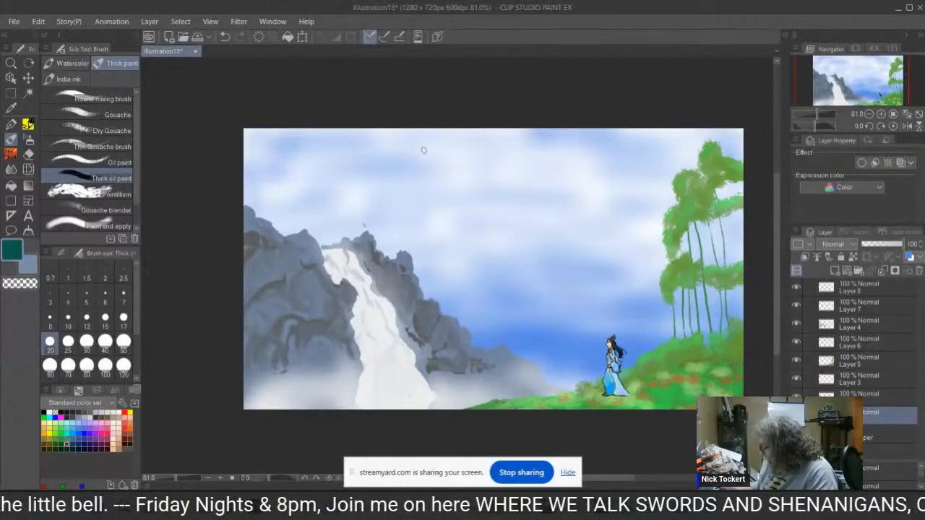
pyautogui.moveTo(424, 150)
pyautogui.mouseDown()
pyautogui.moveTo(435, 141)
pyautogui.moveTo(418, 161)
pyautogui.moveTo(402, 250)
pyautogui.mouseUp()
pyautogui.moveTo(423, 179)
pyautogui.mouseDown()
pyautogui.moveTo(419, 166)
pyautogui.moveTo(420, 222)
pyautogui.moveTo(423, 172)
pyautogui.moveTo(443, 129)
pyautogui.moveTo(453, 128)
pyautogui.moveTo(467, 214)
pyautogui.mouseUp()
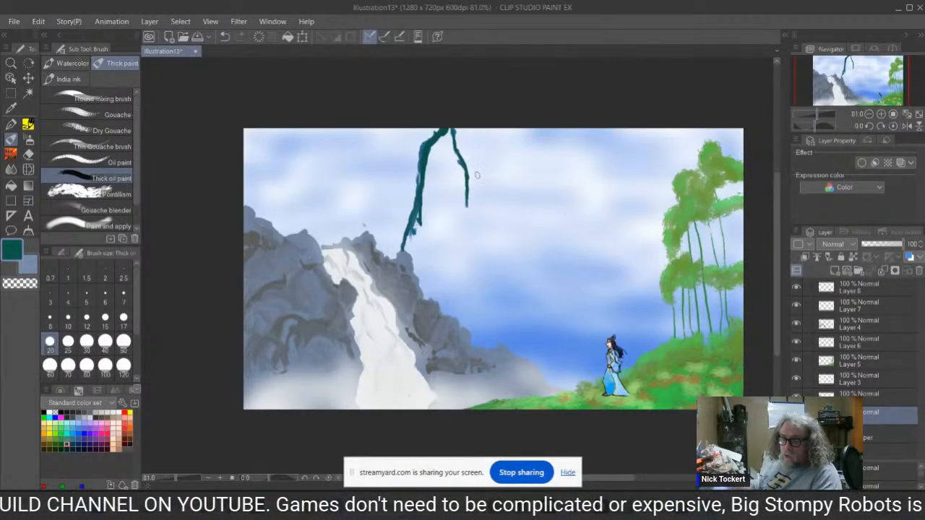
# Extend the jagged dark teal outline across the sky to the grassy hill behind the trees and thicken its end above the cliff.
pyautogui.moveTo(466, 206)
pyautogui.mouseDown()
pyautogui.moveTo(481, 264)
pyautogui.moveTo(496, 262)
pyautogui.moveTo(543, 228)
pyautogui.moveTo(555, 145)
pyautogui.mouseUp()
pyautogui.moveTo(548, 201)
pyautogui.mouseDown()
pyautogui.moveTo(552, 175)
pyautogui.moveTo(570, 173)
pyautogui.moveTo(590, 201)
pyautogui.moveTo(593, 131)
pyautogui.moveTo(631, 137)
pyautogui.moveTo(635, 199)
pyautogui.moveTo(667, 258)
pyautogui.moveTo(748, 328)
pyautogui.mouseUp()
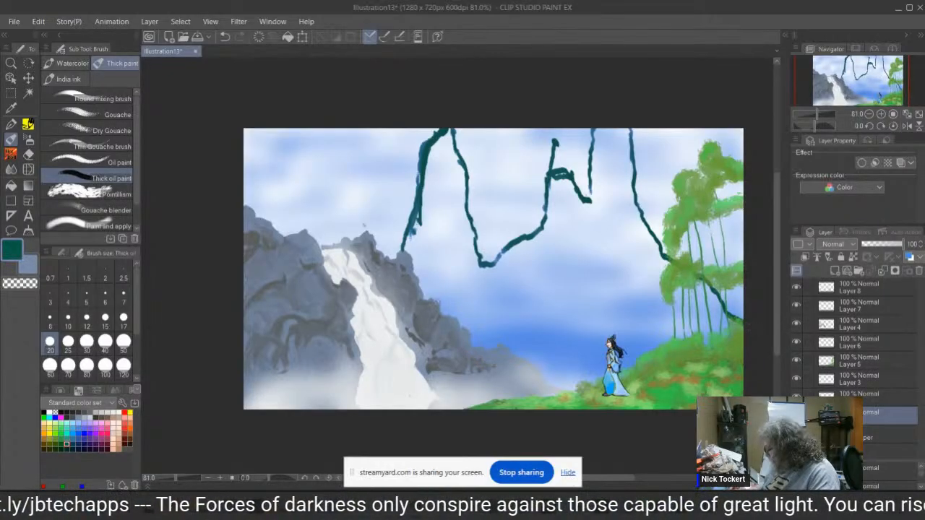
pyautogui.moveTo(418, 211); pyautogui.dragTo(404, 251)
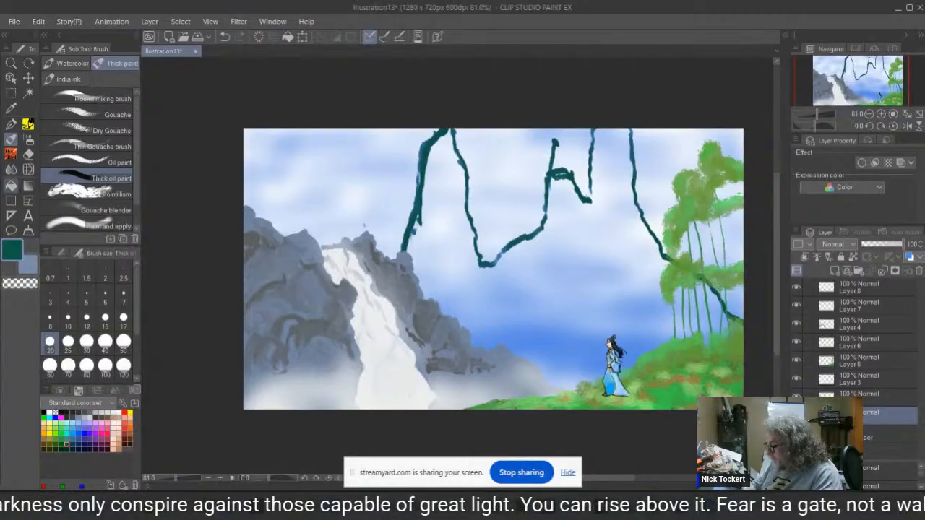
pyautogui.press('g')
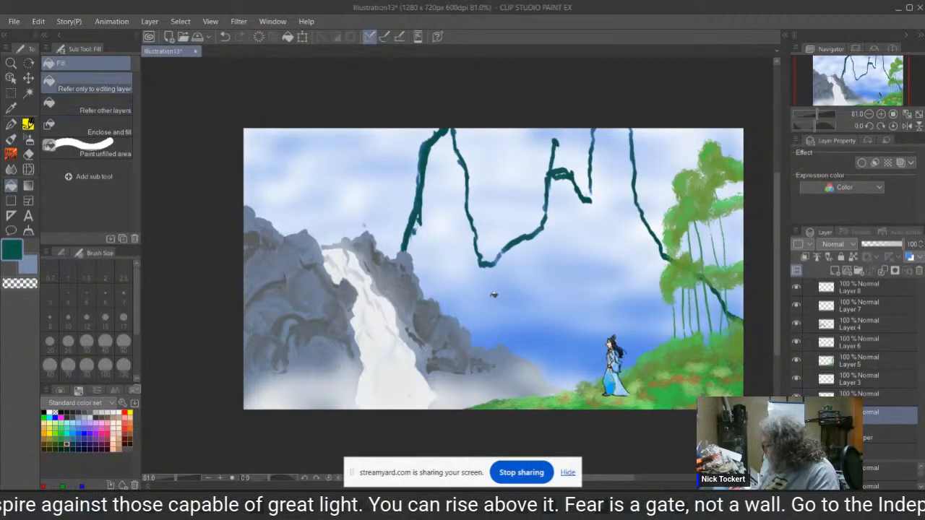
pyautogui.click(546, 296)
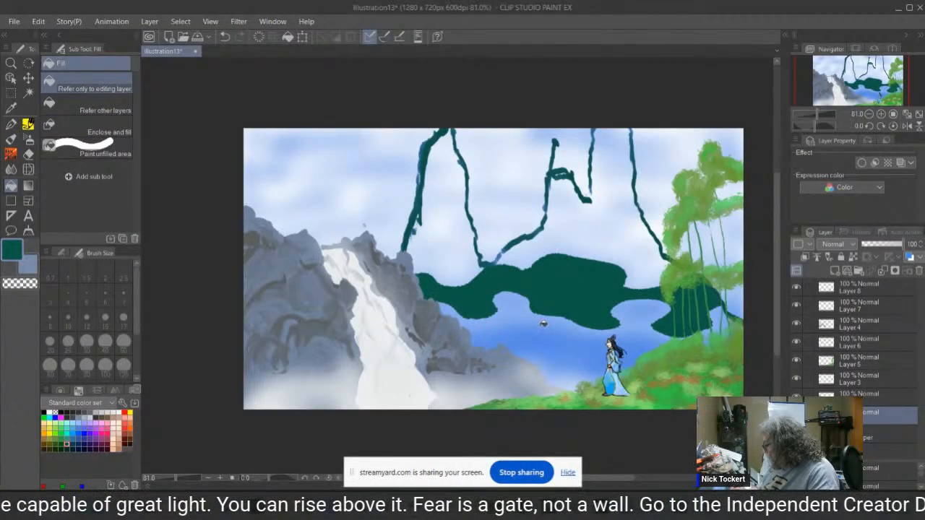
pyautogui.click(225, 36)
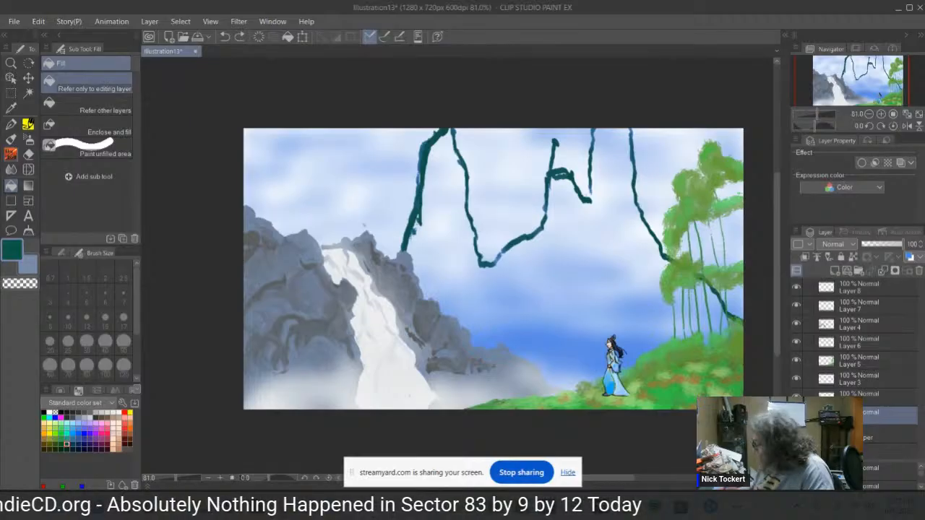
# Paint the tall peak beside the waterfall cliff solid dark teal with Thick oil paint at size 20, down its widening base.
pyautogui.click(11, 139)
pyautogui.moveTo(446, 133)
pyautogui.mouseDown()
pyautogui.moveTo(425, 191)
pyautogui.moveTo(422, 170)
pyautogui.moveTo(434, 159)
pyautogui.moveTo(410, 253)
pyautogui.moveTo(444, 142)
pyautogui.mouseUp()
pyautogui.moveTo(437, 152)
pyautogui.mouseDown()
pyautogui.moveTo(443, 188)
pyautogui.moveTo(416, 249)
pyautogui.moveTo(424, 282)
pyautogui.mouseUp()
pyautogui.moveTo(410, 232); pyautogui.dragTo(398, 253)
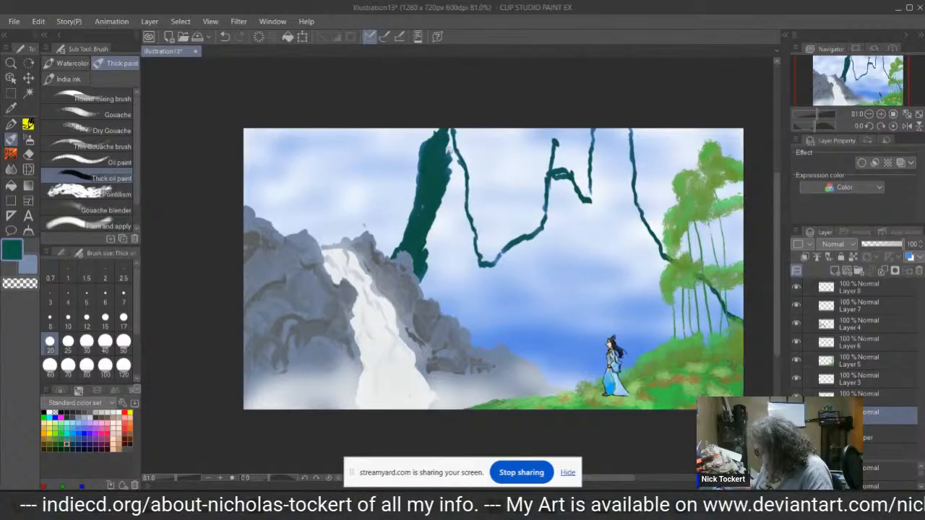
pyautogui.moveTo(448, 134)
pyautogui.mouseDown()
pyautogui.moveTo(462, 175)
pyautogui.moveTo(446, 156)
pyautogui.moveTo(463, 181)
pyautogui.moveTo(453, 192)
pyautogui.moveTo(465, 208)
pyautogui.moveTo(451, 193)
pyautogui.moveTo(461, 215)
pyautogui.mouseUp()
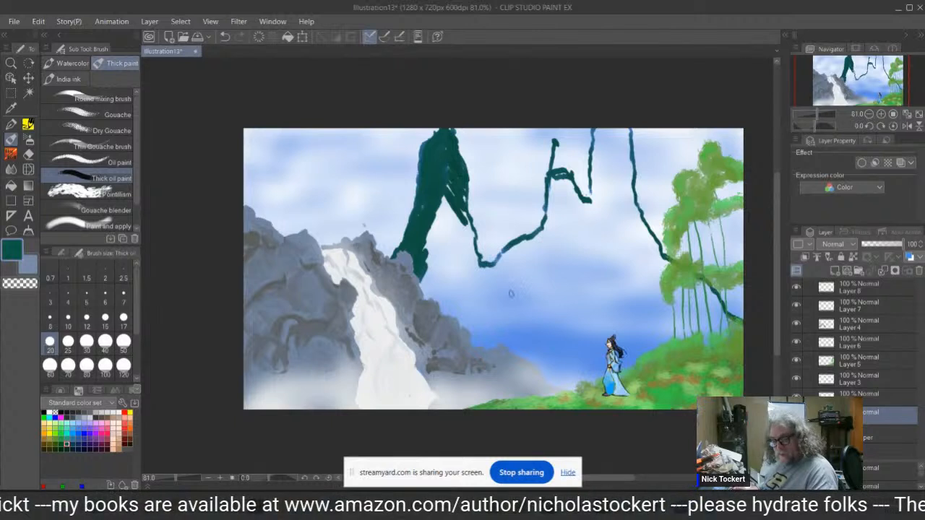
pyautogui.moveTo(444, 193)
pyautogui.mouseDown()
pyautogui.moveTo(467, 221)
pyautogui.moveTo(444, 189)
pyautogui.moveTo(455, 199)
pyautogui.moveTo(437, 205)
pyautogui.moveTo(455, 222)
pyautogui.moveTo(444, 200)
pyautogui.moveTo(476, 252)
pyautogui.mouseUp()
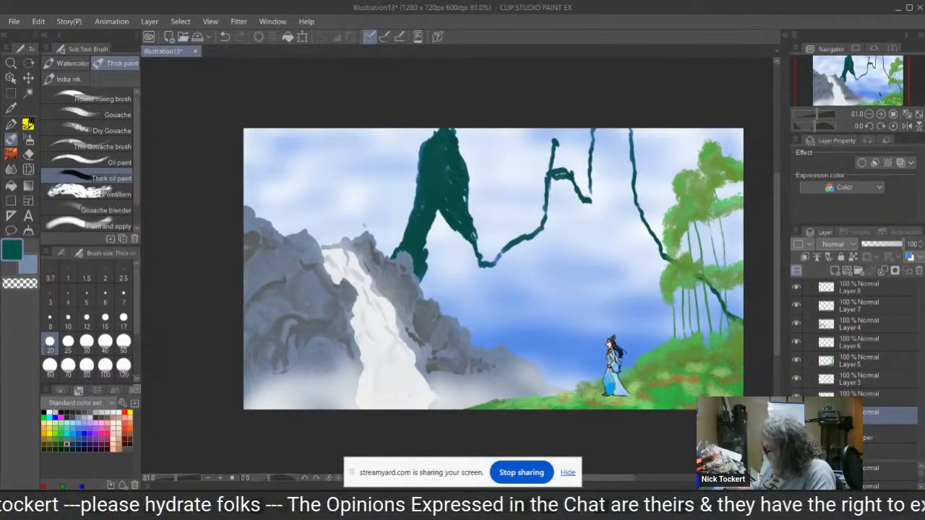
pyautogui.moveTo(461, 205)
pyautogui.mouseDown()
pyautogui.moveTo(443, 228)
pyautogui.moveTo(452, 232)
pyautogui.moveTo(449, 220)
pyautogui.moveTo(476, 259)
pyautogui.moveTo(437, 228)
pyautogui.moveTo(468, 280)
pyautogui.moveTo(430, 240)
pyautogui.moveTo(444, 258)
pyautogui.moveTo(453, 236)
pyautogui.moveTo(468, 255)
pyautogui.mouseUp()
pyautogui.moveTo(441, 218); pyautogui.dragTo(469, 266)
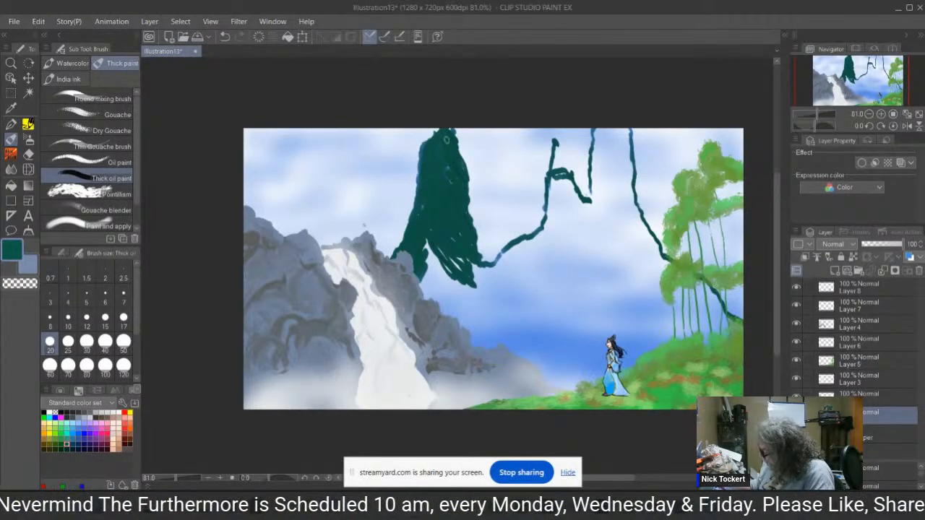
# Fill the mountain body dark teal from the waterfall cliff past the low middle peak and behind the figure to the grassy hill.
pyautogui.moveTo(560, 173)
pyautogui.mouseDown()
pyautogui.moveTo(538, 246)
pyautogui.moveTo(513, 246)
pyautogui.moveTo(477, 271)
pyautogui.moveTo(490, 277)
pyautogui.moveTo(439, 234)
pyautogui.moveTo(419, 269)
pyautogui.moveTo(454, 258)
pyautogui.moveTo(447, 283)
pyautogui.moveTo(429, 277)
pyautogui.moveTo(428, 296)
pyautogui.moveTo(476, 277)
pyautogui.moveTo(455, 312)
pyautogui.moveTo(488, 312)
pyautogui.moveTo(486, 341)
pyautogui.moveTo(521, 340)
pyautogui.moveTo(556, 374)
pyautogui.moveTo(542, 353)
pyautogui.mouseUp()
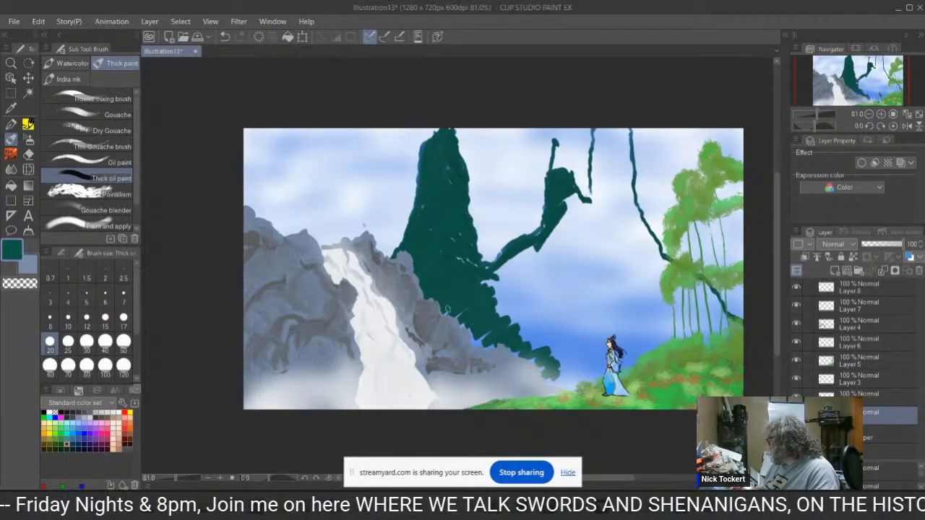
pyautogui.moveTo(465, 306)
pyautogui.mouseDown()
pyautogui.moveTo(473, 337)
pyautogui.moveTo(566, 388)
pyautogui.mouseUp()
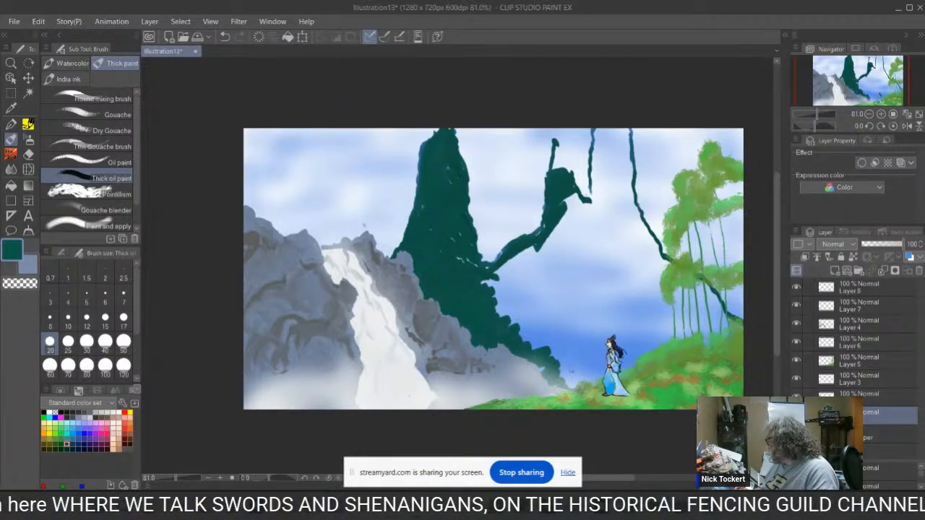
pyautogui.moveTo(547, 230)
pyautogui.mouseDown()
pyautogui.moveTo(520, 249)
pyautogui.moveTo(550, 242)
pyautogui.moveTo(554, 226)
pyautogui.moveTo(540, 259)
pyautogui.moveTo(490, 299)
pyautogui.moveTo(504, 305)
pyautogui.moveTo(549, 291)
pyautogui.mouseUp()
pyautogui.moveTo(508, 314)
pyautogui.mouseDown()
pyautogui.moveTo(560, 295)
pyautogui.moveTo(547, 318)
pyautogui.mouseUp()
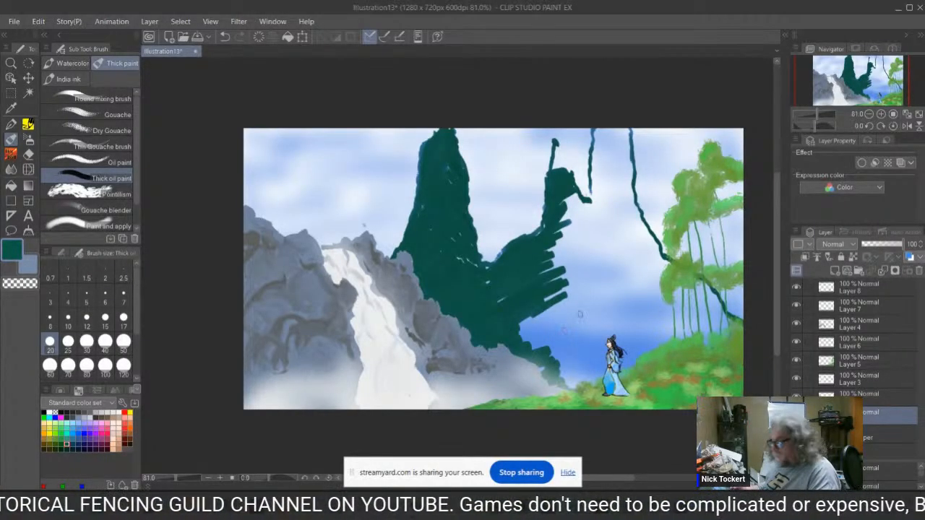
pyautogui.moveTo(572, 281)
pyautogui.mouseDown()
pyautogui.moveTo(566, 303)
pyautogui.moveTo(532, 321)
pyautogui.moveTo(551, 304)
pyautogui.moveTo(530, 295)
pyautogui.moveTo(488, 316)
pyautogui.moveTo(492, 272)
pyautogui.mouseUp()
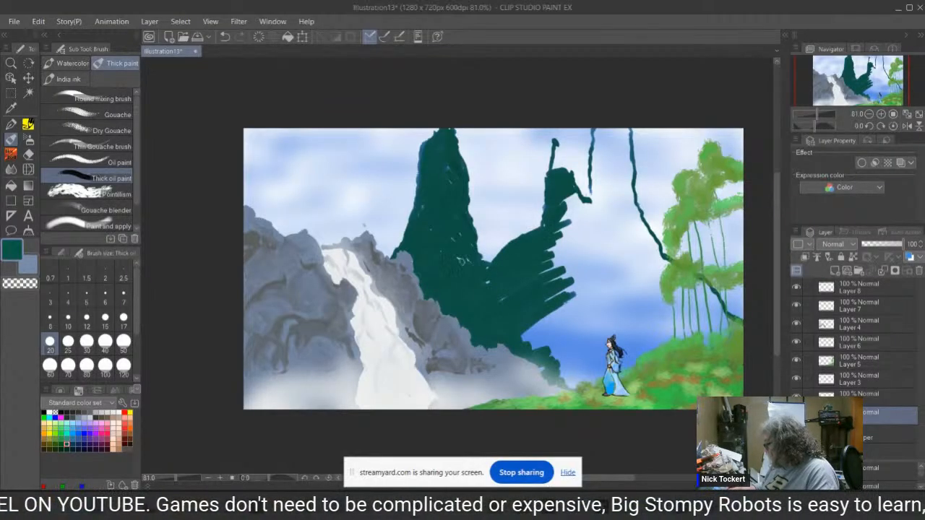
pyautogui.moveTo(585, 211)
pyautogui.mouseDown()
pyautogui.moveTo(573, 199)
pyautogui.moveTo(578, 214)
pyautogui.moveTo(550, 245)
pyautogui.moveTo(597, 221)
pyautogui.moveTo(625, 250)
pyautogui.moveTo(555, 300)
pyautogui.moveTo(620, 268)
pyautogui.moveTo(586, 289)
pyautogui.moveTo(618, 293)
pyautogui.moveTo(527, 334)
pyautogui.moveTo(571, 318)
pyautogui.moveTo(531, 338)
pyautogui.moveTo(549, 356)
pyautogui.moveTo(611, 336)
pyautogui.moveTo(571, 372)
pyautogui.moveTo(600, 376)
pyautogui.moveTo(579, 383)
pyautogui.moveTo(626, 372)
pyautogui.moveTo(627, 354)
pyautogui.moveTo(637, 359)
pyautogui.moveTo(658, 340)
pyautogui.moveTo(730, 332)
pyautogui.moveTo(665, 325)
pyautogui.moveTo(623, 350)
pyautogui.mouseUp()
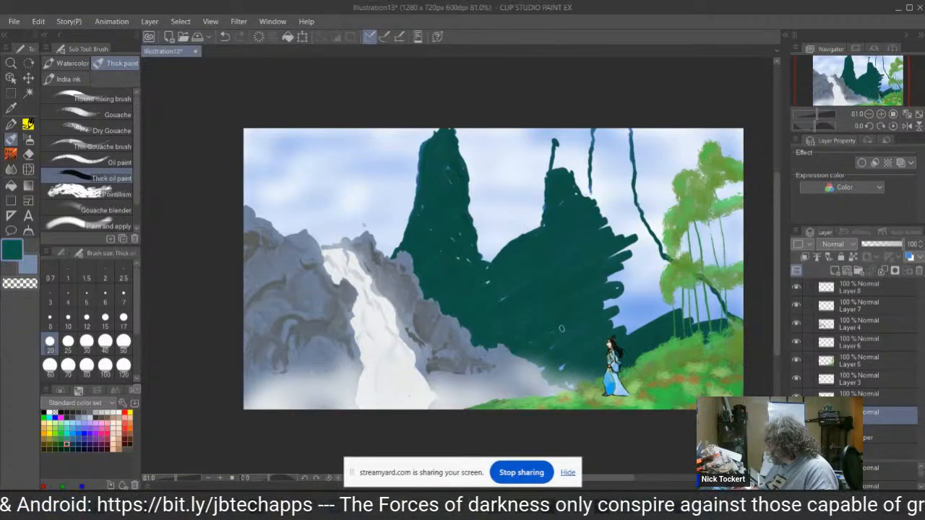
# Fill the tall peak nearest the trees with dark teal and cover the remaining sky gaps down to the hill and tree trunks.
pyautogui.moveTo(609, 128)
pyautogui.mouseDown()
pyautogui.moveTo(594, 154)
pyautogui.moveTo(615, 143)
pyautogui.moveTo(603, 140)
pyautogui.moveTo(593, 155)
pyautogui.moveTo(593, 184)
pyautogui.moveTo(613, 156)
pyautogui.moveTo(603, 174)
pyautogui.moveTo(618, 176)
pyautogui.moveTo(629, 133)
pyautogui.moveTo(630, 174)
pyautogui.moveTo(599, 214)
pyautogui.moveTo(602, 179)
pyautogui.moveTo(592, 197)
pyautogui.moveTo(595, 175)
pyautogui.moveTo(592, 196)
pyautogui.moveTo(591, 187)
pyautogui.moveTo(618, 183)
pyautogui.moveTo(628, 157)
pyautogui.moveTo(633, 177)
pyautogui.moveTo(613, 191)
pyautogui.moveTo(627, 185)
pyautogui.moveTo(616, 211)
pyautogui.moveTo(633, 190)
pyautogui.moveTo(634, 238)
pyautogui.moveTo(620, 209)
pyautogui.mouseUp()
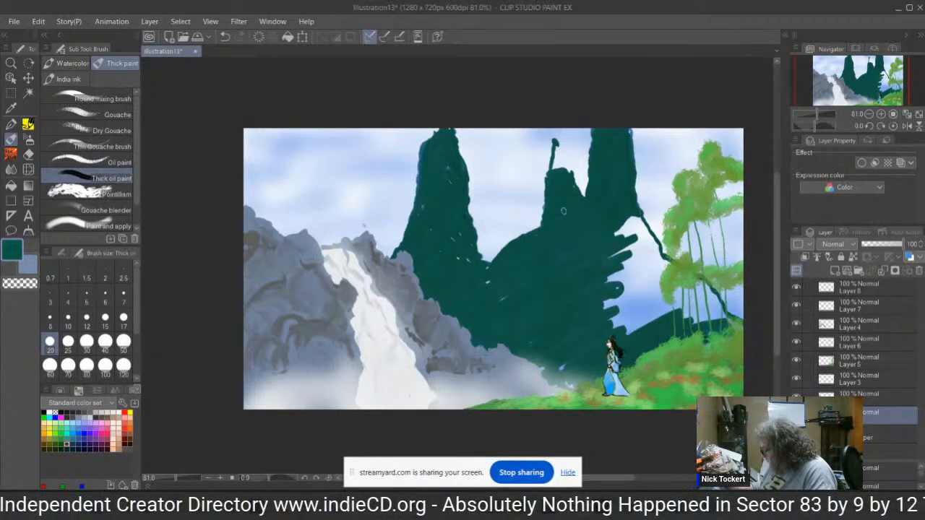
pyautogui.moveTo(624, 225)
pyautogui.mouseDown()
pyautogui.moveTo(623, 263)
pyautogui.moveTo(652, 245)
pyautogui.moveTo(636, 238)
pyautogui.moveTo(616, 278)
pyautogui.mouseUp()
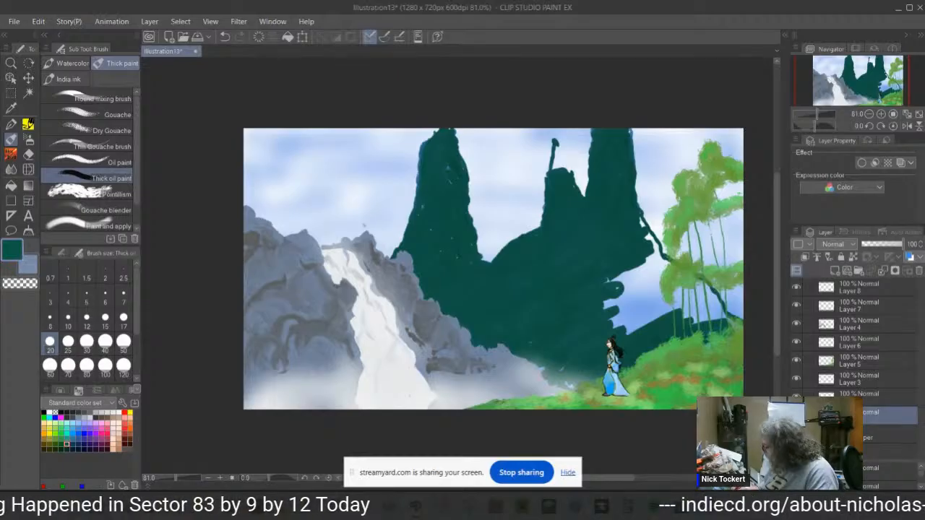
pyautogui.moveTo(652, 313)
pyautogui.mouseDown()
pyautogui.moveTo(626, 323)
pyautogui.moveTo(671, 311)
pyautogui.moveTo(672, 319)
pyautogui.moveTo(722, 319)
pyautogui.moveTo(655, 310)
pyautogui.moveTo(672, 297)
pyautogui.moveTo(643, 296)
pyautogui.moveTo(673, 284)
pyautogui.moveTo(655, 289)
pyautogui.moveTo(707, 295)
pyautogui.moveTo(721, 320)
pyautogui.mouseUp()
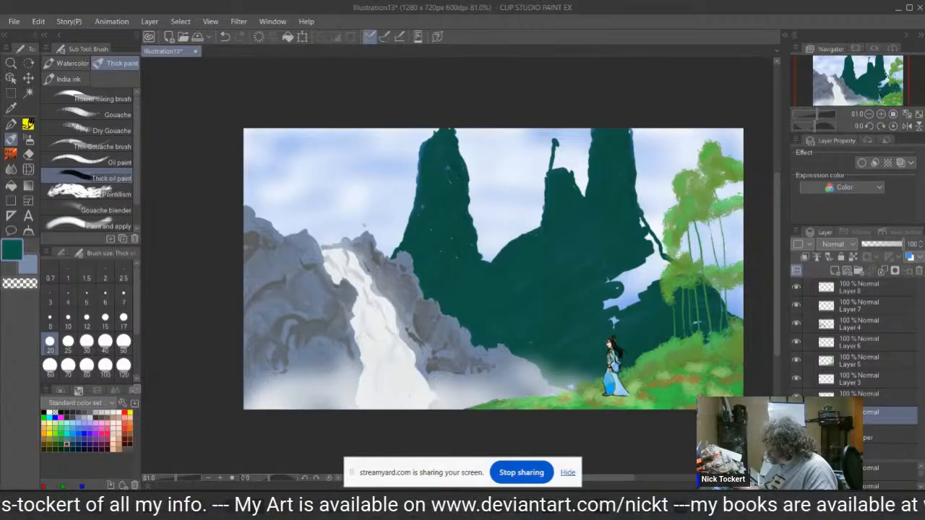
pyautogui.moveTo(615, 318)
pyautogui.mouseDown()
pyautogui.moveTo(625, 321)
pyautogui.moveTo(654, 288)
pyautogui.moveTo(588, 323)
pyautogui.moveTo(601, 306)
pyautogui.moveTo(595, 291)
pyautogui.mouseUp()
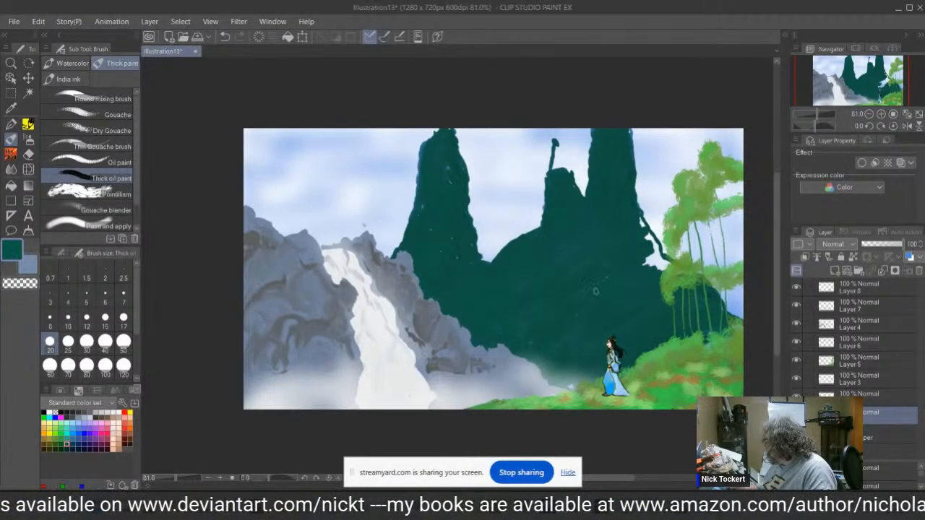
pyautogui.moveTo(638, 267)
pyautogui.mouseDown()
pyautogui.moveTo(655, 243)
pyautogui.moveTo(638, 219)
pyautogui.moveTo(652, 244)
pyautogui.moveTo(655, 279)
pyautogui.mouseUp()
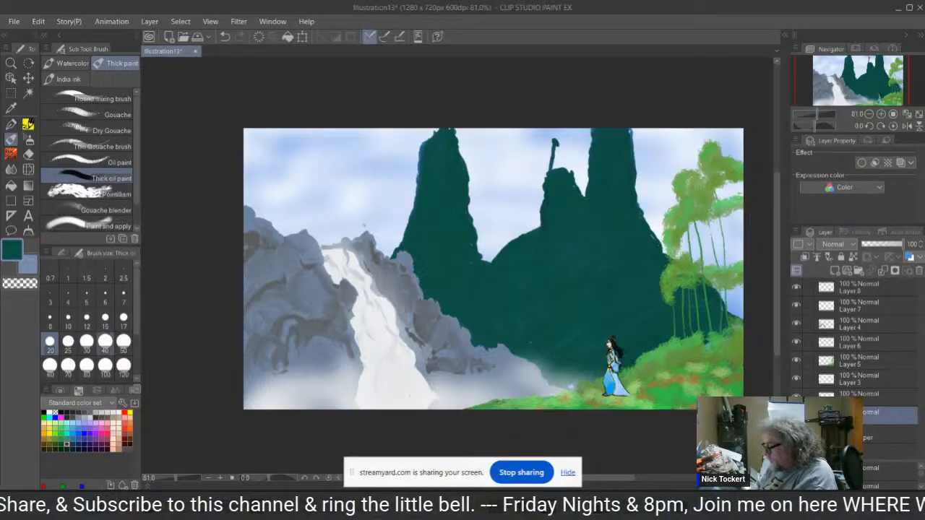
# With a darker teal, paint a crevice down the peak nearest the trees and a thin distant spire between the two main peaks.
pyautogui.click(67, 449)
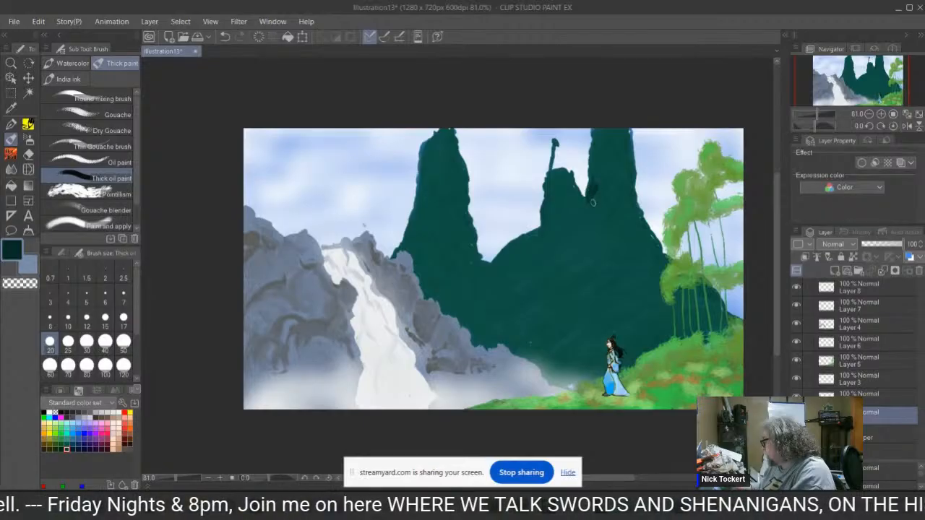
pyautogui.moveTo(595, 194); pyautogui.dragTo(607, 253)
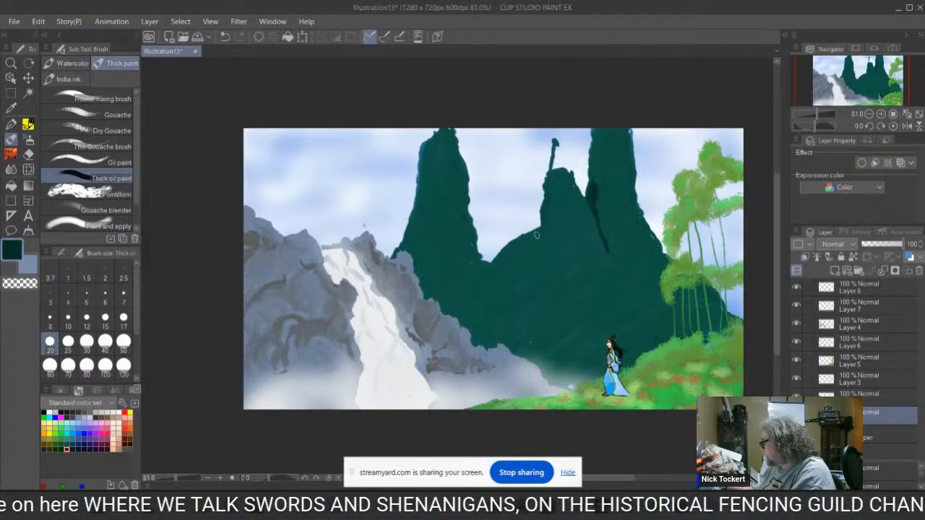
pyautogui.moveTo(498, 270)
pyautogui.mouseDown()
pyautogui.moveTo(487, 273)
pyautogui.moveTo(541, 229)
pyautogui.moveTo(486, 263)
pyautogui.moveTo(504, 224)
pyautogui.moveTo(509, 170)
pyautogui.moveTo(520, 201)
pyautogui.moveTo(504, 194)
pyautogui.moveTo(502, 203)
pyautogui.mouseUp()
pyautogui.moveTo(507, 189)
pyautogui.mouseDown()
pyautogui.moveTo(503, 240)
pyautogui.moveTo(514, 210)
pyautogui.moveTo(522, 239)
pyautogui.moveTo(513, 230)
pyautogui.mouseUp()
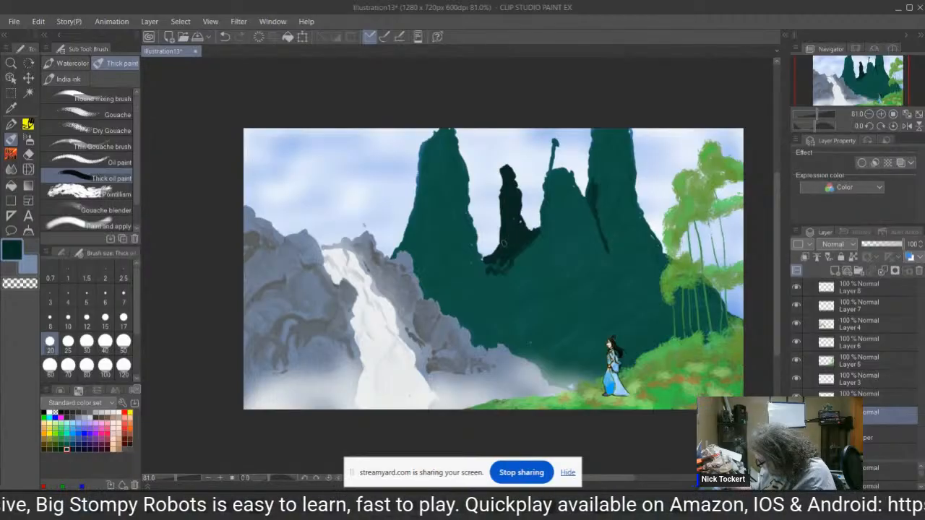
pyautogui.moveTo(495, 226)
pyautogui.mouseDown()
pyautogui.moveTo(494, 250)
pyautogui.moveTo(483, 257)
pyautogui.mouseUp()
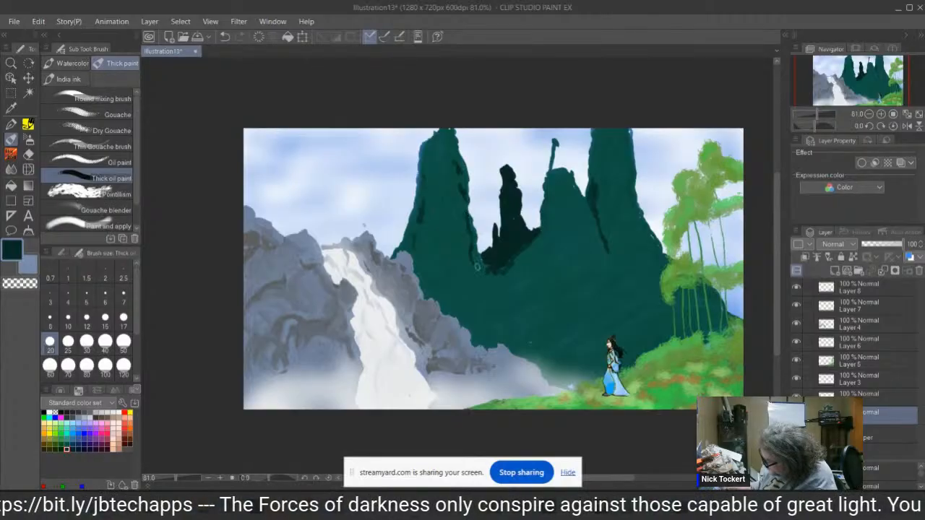
# Add darker teal shading strokes across the mountain's slopes, around the tree trunks and along the peak beside the waterfall.
pyautogui.moveTo(501, 329)
pyautogui.mouseDown()
pyautogui.moveTo(502, 297)
pyautogui.moveTo(540, 240)
pyautogui.mouseUp()
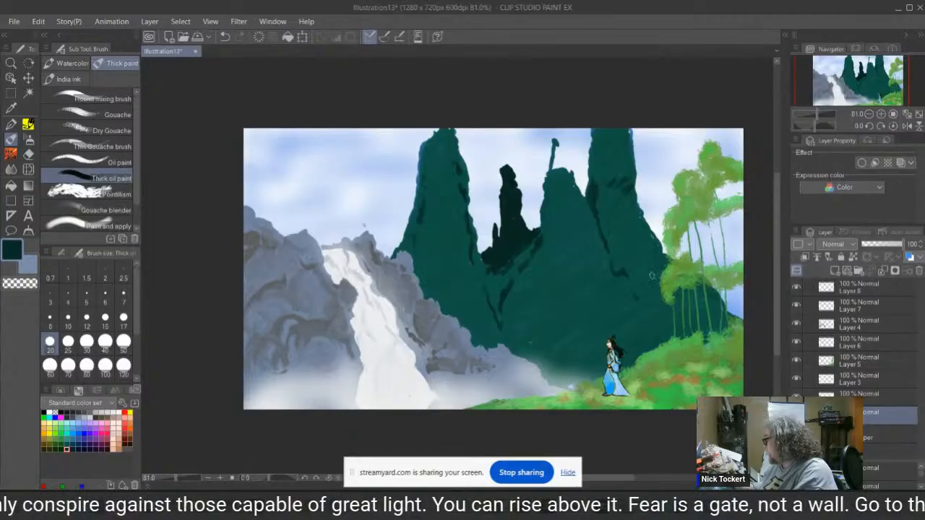
pyautogui.moveTo(653, 264)
pyautogui.mouseDown()
pyautogui.moveTo(644, 281)
pyautogui.moveTo(658, 312)
pyautogui.mouseUp()
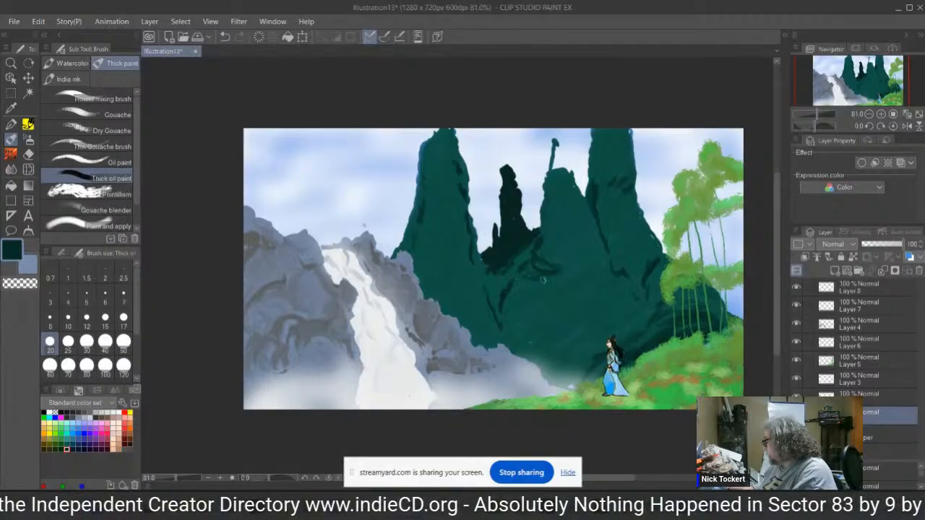
pyautogui.moveTo(523, 296)
pyautogui.mouseDown()
pyautogui.moveTo(555, 280)
pyautogui.moveTo(512, 286)
pyautogui.moveTo(535, 305)
pyautogui.moveTo(511, 307)
pyautogui.moveTo(553, 308)
pyautogui.moveTo(511, 306)
pyautogui.moveTo(523, 342)
pyautogui.moveTo(501, 337)
pyautogui.mouseUp()
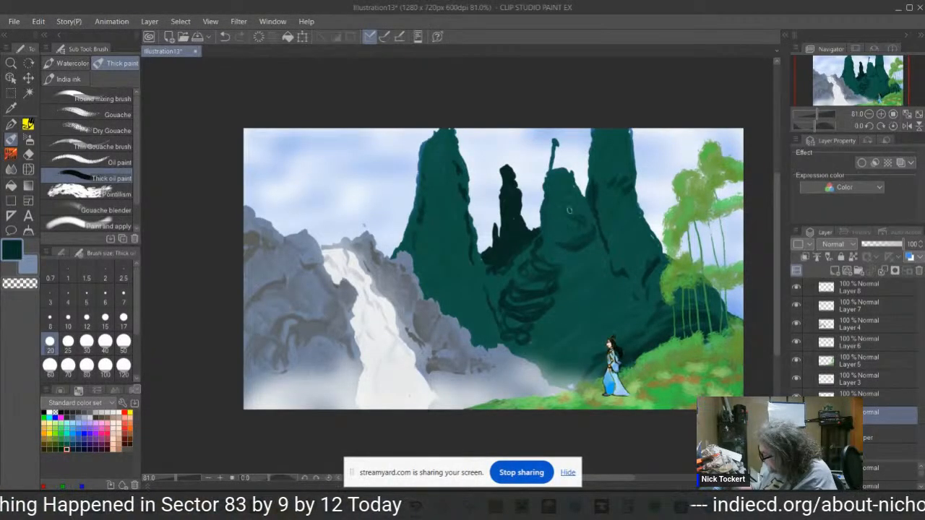
pyautogui.moveTo(582, 222)
pyautogui.mouseDown()
pyautogui.moveTo(594, 259)
pyautogui.moveTo(584, 246)
pyautogui.moveTo(594, 250)
pyautogui.moveTo(569, 289)
pyautogui.moveTo(591, 287)
pyautogui.moveTo(552, 329)
pyautogui.moveTo(603, 315)
pyautogui.moveTo(571, 349)
pyautogui.moveTo(587, 317)
pyautogui.moveTo(553, 306)
pyautogui.mouseUp()
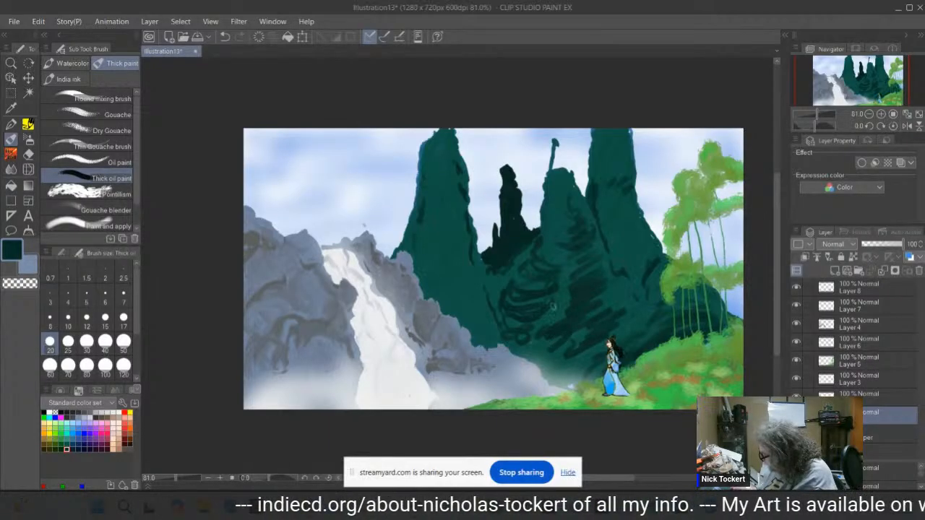
pyautogui.moveTo(428, 204); pyautogui.dragTo(410, 240)
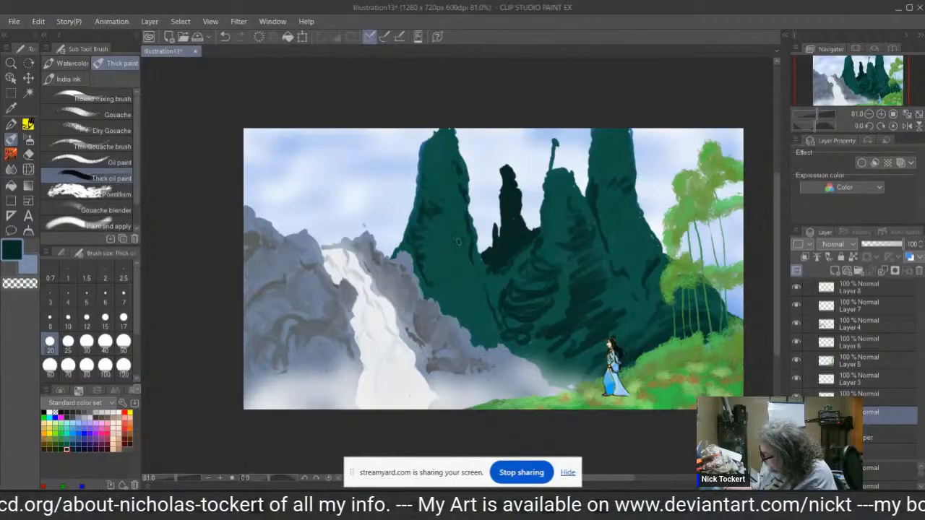
# Blend the dark strokes behind the figure and on the peak nearest the trees with the Finger tip blender at size 100.
pyautogui.click(11, 168)
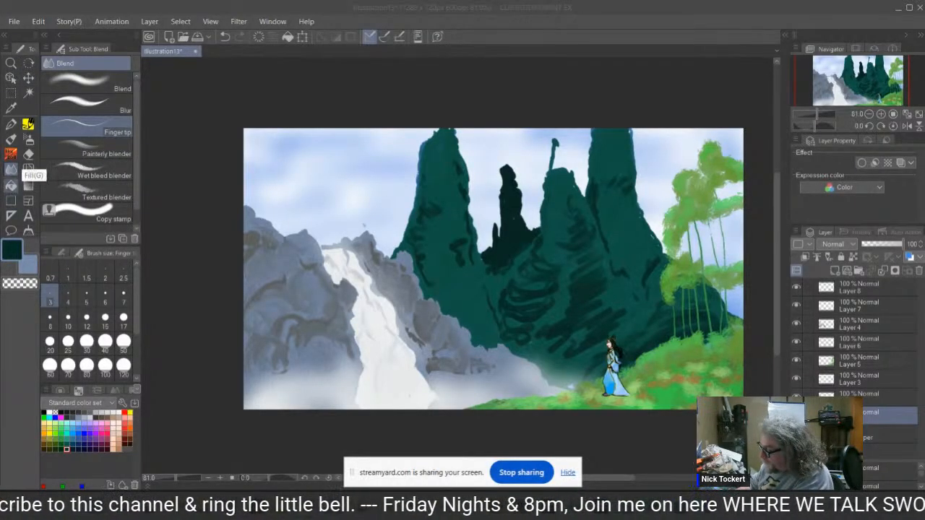
pyautogui.click(106, 343)
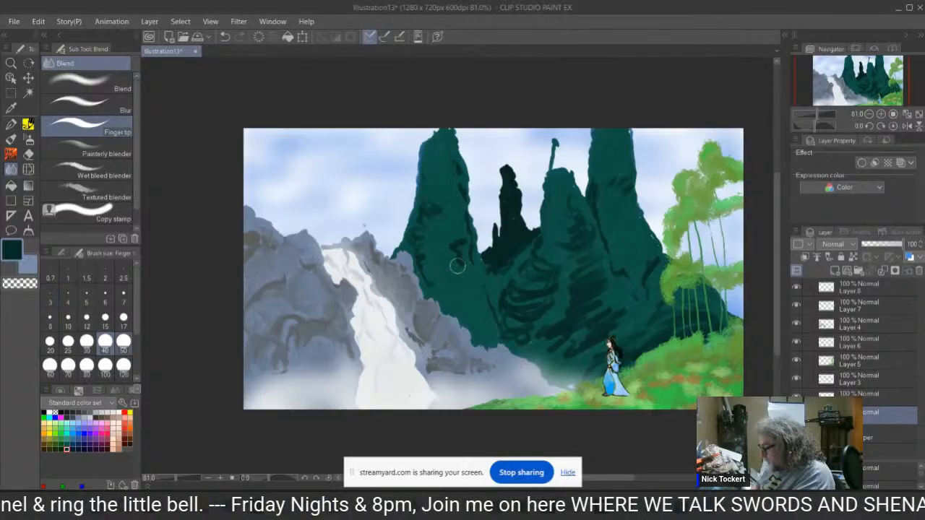
pyautogui.click(105, 368)
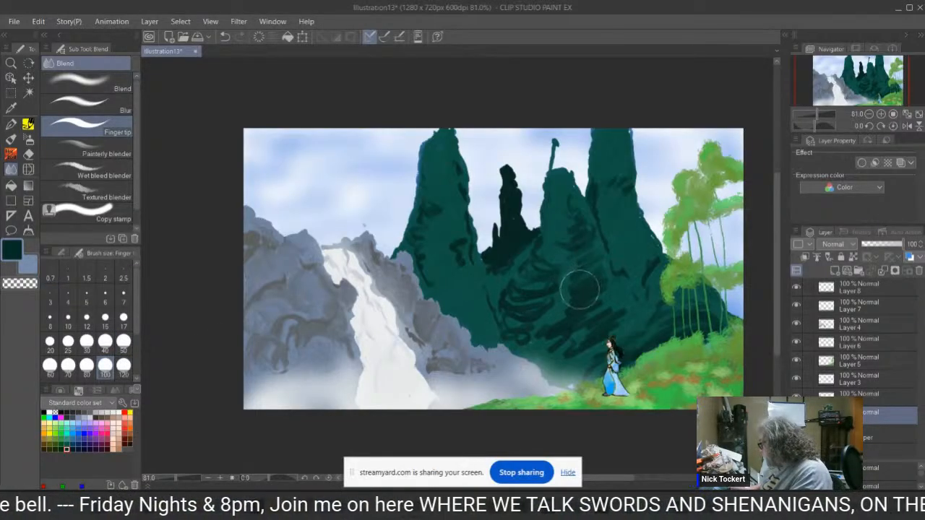
pyautogui.moveTo(580, 289)
pyautogui.mouseDown()
pyautogui.moveTo(605, 304)
pyautogui.moveTo(573, 327)
pyautogui.moveTo(611, 315)
pyautogui.moveTo(586, 335)
pyautogui.moveTo(599, 286)
pyautogui.moveTo(614, 306)
pyautogui.moveTo(603, 328)
pyautogui.moveTo(543, 355)
pyautogui.moveTo(558, 352)
pyautogui.moveTo(556, 375)
pyautogui.moveTo(569, 381)
pyautogui.moveTo(579, 377)
pyautogui.moveTo(577, 356)
pyautogui.moveTo(685, 315)
pyautogui.moveTo(654, 314)
pyautogui.moveTo(631, 326)
pyautogui.moveTo(685, 327)
pyautogui.moveTo(717, 310)
pyautogui.moveTo(673, 316)
pyautogui.moveTo(643, 341)
pyautogui.moveTo(679, 321)
pyautogui.mouseUp()
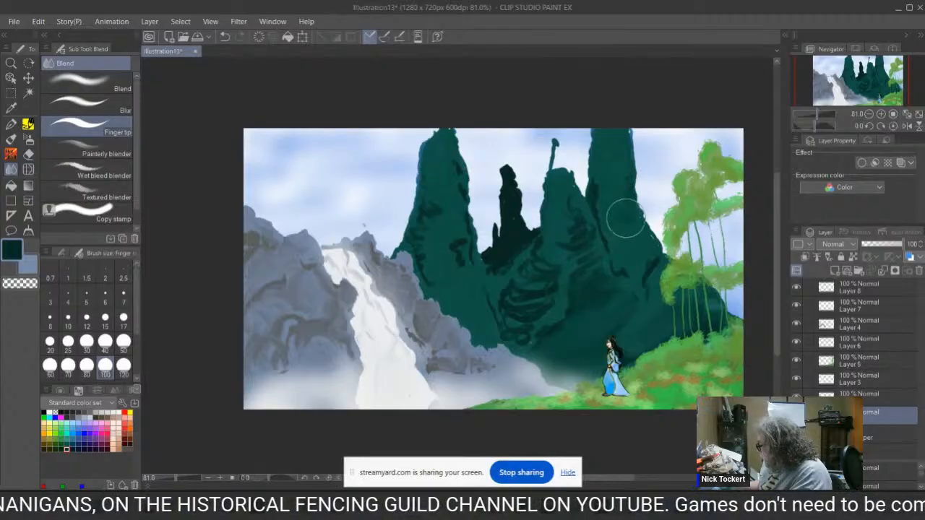
pyautogui.moveTo(626, 219)
pyautogui.mouseDown()
pyautogui.moveTo(614, 181)
pyautogui.moveTo(603, 190)
pyautogui.moveTo(600, 148)
pyautogui.moveTo(610, 145)
pyautogui.moveTo(600, 155)
pyautogui.moveTo(596, 148)
pyautogui.moveTo(593, 170)
pyautogui.moveTo(613, 129)
pyautogui.moveTo(600, 167)
pyautogui.moveTo(598, 130)
pyautogui.moveTo(611, 157)
pyautogui.moveTo(606, 231)
pyautogui.moveTo(618, 271)
pyautogui.mouseUp()
# Smudge the shading on the middle slopes and both tall peaks with the Finger tip blender at size 30.
pyautogui.click(87, 342)
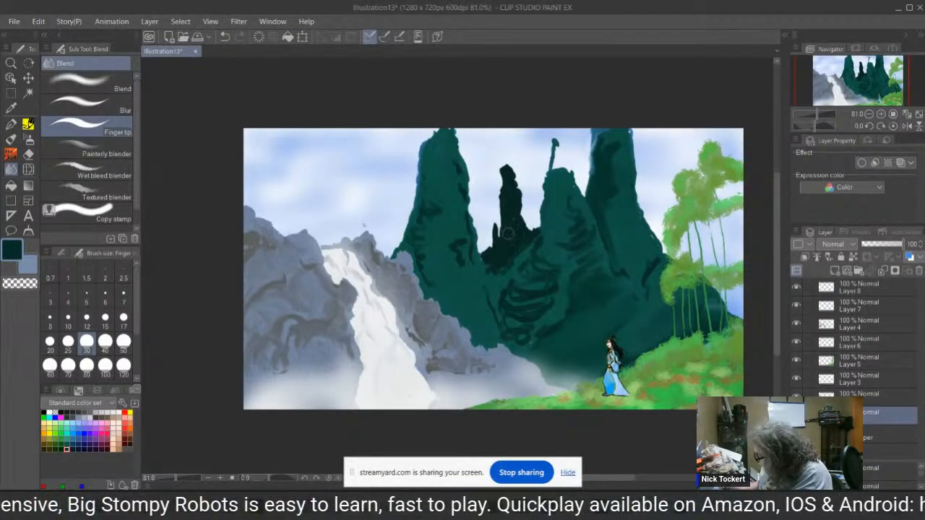
pyautogui.moveTo(508, 233)
pyautogui.mouseDown()
pyautogui.moveTo(558, 254)
pyautogui.moveTo(532, 272)
pyautogui.moveTo(545, 279)
pyautogui.moveTo(534, 279)
pyautogui.moveTo(542, 292)
pyautogui.moveTo(512, 337)
pyautogui.moveTo(540, 300)
pyautogui.moveTo(544, 244)
pyautogui.moveTo(514, 288)
pyautogui.moveTo(492, 295)
pyautogui.moveTo(510, 342)
pyautogui.moveTo(508, 294)
pyautogui.moveTo(519, 348)
pyautogui.moveTo(549, 291)
pyautogui.moveTo(539, 328)
pyautogui.moveTo(527, 305)
pyautogui.moveTo(557, 305)
pyautogui.moveTo(563, 295)
pyautogui.moveTo(542, 270)
pyautogui.moveTo(543, 246)
pyautogui.moveTo(564, 209)
pyautogui.moveTo(541, 215)
pyautogui.mouseUp()
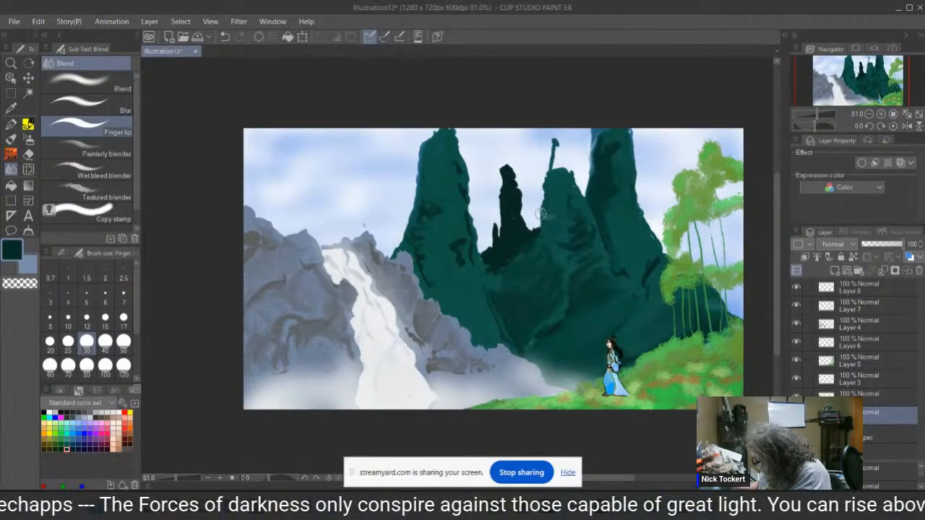
pyautogui.moveTo(437, 225)
pyautogui.mouseDown()
pyautogui.moveTo(413, 233)
pyautogui.moveTo(424, 275)
pyautogui.moveTo(434, 248)
pyautogui.moveTo(426, 237)
pyautogui.moveTo(435, 228)
pyautogui.moveTo(429, 197)
pyautogui.moveTo(416, 229)
pyautogui.moveTo(413, 222)
pyautogui.moveTo(441, 145)
pyautogui.moveTo(459, 167)
pyautogui.moveTo(449, 153)
pyautogui.moveTo(468, 250)
pyautogui.moveTo(455, 252)
pyautogui.moveTo(478, 278)
pyautogui.moveTo(468, 264)
pyautogui.moveTo(464, 303)
pyautogui.moveTo(469, 290)
pyautogui.moveTo(449, 330)
pyautogui.mouseUp()
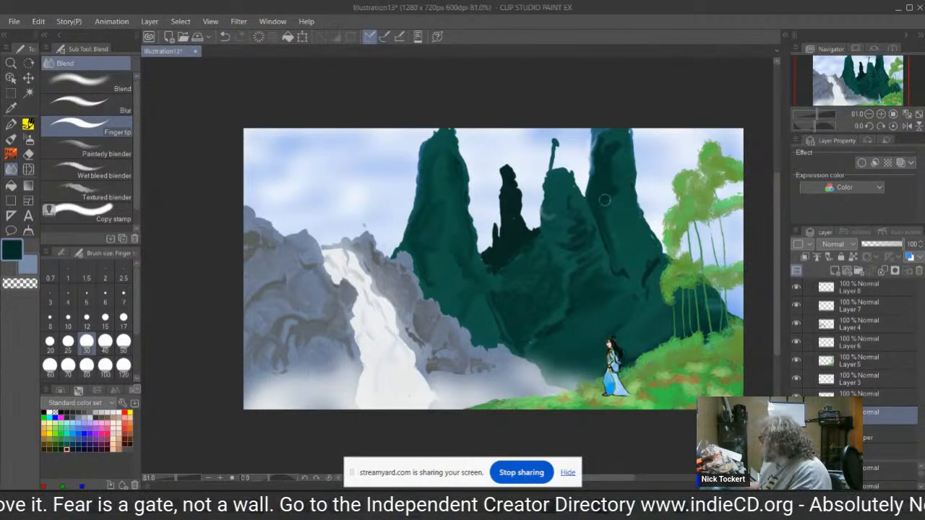
pyautogui.moveTo(605, 200); pyautogui.dragTo(634, 267)
pyautogui.moveTo(607, 219)
pyautogui.mouseDown()
pyautogui.moveTo(645, 264)
pyautogui.moveTo(627, 288)
pyautogui.mouseUp()
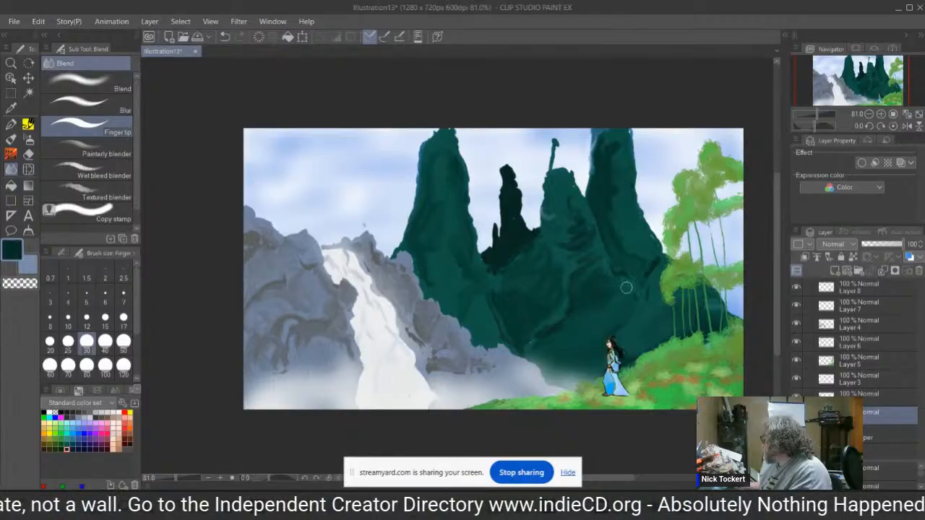
pyautogui.moveTo(619, 141)
pyautogui.mouseDown()
pyautogui.moveTo(611, 148)
pyautogui.moveTo(600, 134)
pyautogui.mouseUp()
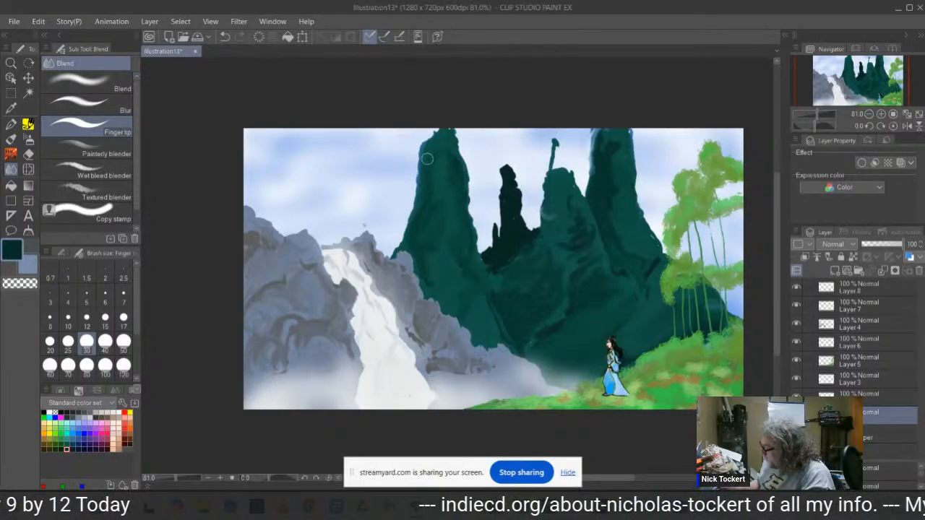
# Smooth the shading on the peak beside the waterfall and on the middle peak with the Finger tip blender at size 30.
pyautogui.moveTo(423, 162)
pyautogui.mouseDown()
pyautogui.moveTo(419, 191)
pyautogui.moveTo(431, 158)
pyautogui.mouseUp()
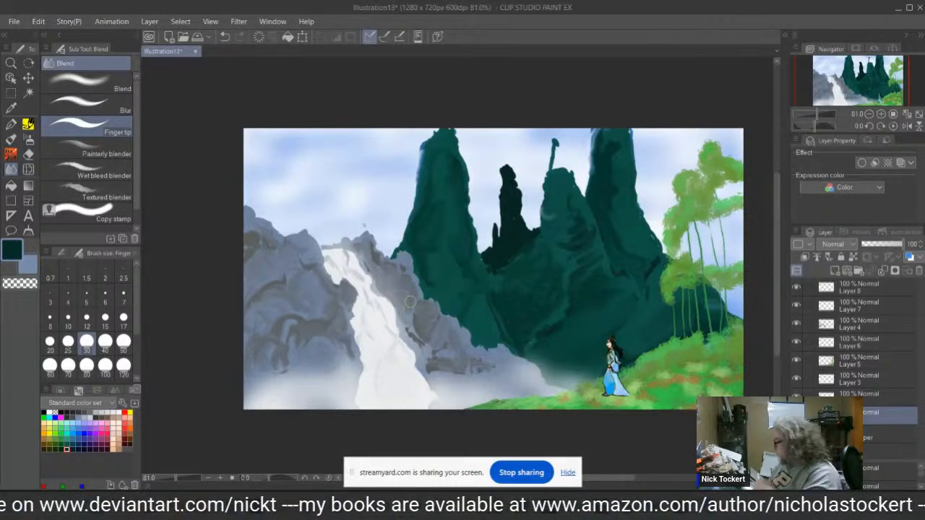
pyautogui.moveTo(573, 234)
pyautogui.mouseDown()
pyautogui.moveTo(581, 226)
pyautogui.moveTo(586, 236)
pyautogui.mouseUp()
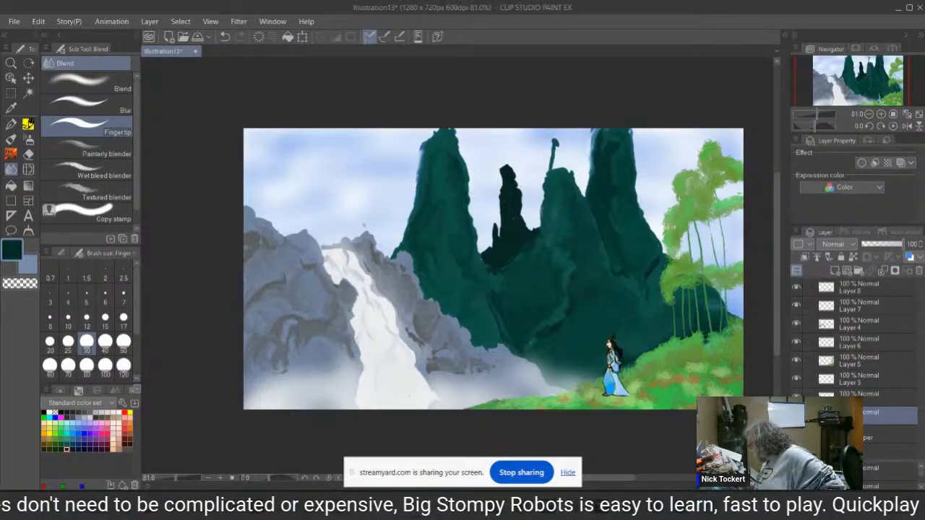
# Sign the painting in black with the size 3 G-pen on Layer 8, at the lower edge of the grass near the trees.
pyautogui.click(867, 288)
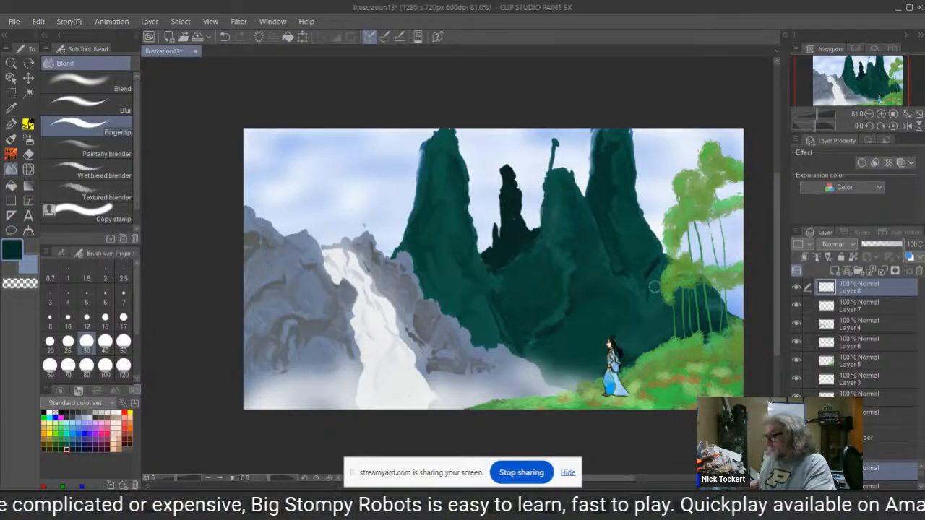
pyautogui.press('p')
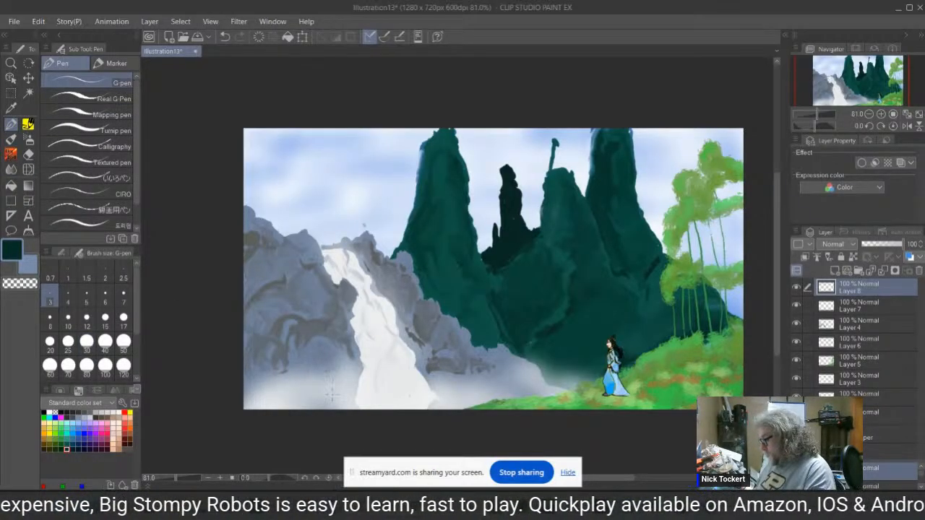
pyautogui.click(45, 411)
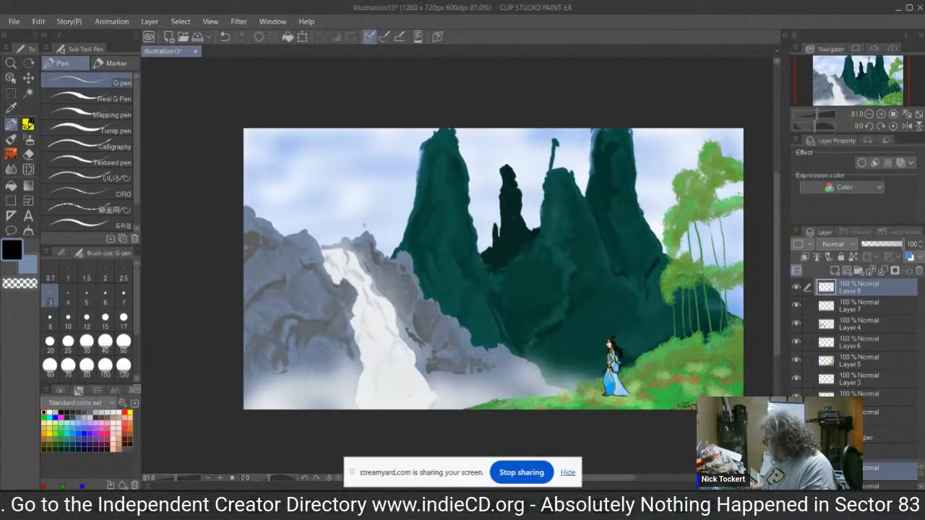
# On the mountain layer, build the thin spike into a full teal peak and add a small spire behind the waterfall rocks with Thick oil paint, size 20.
pyautogui.click(889, 416)
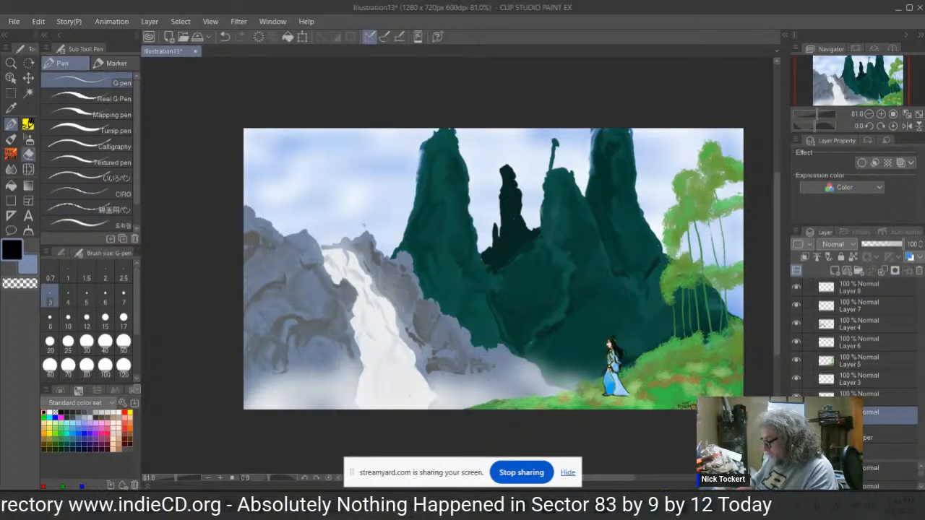
pyautogui.press('e')
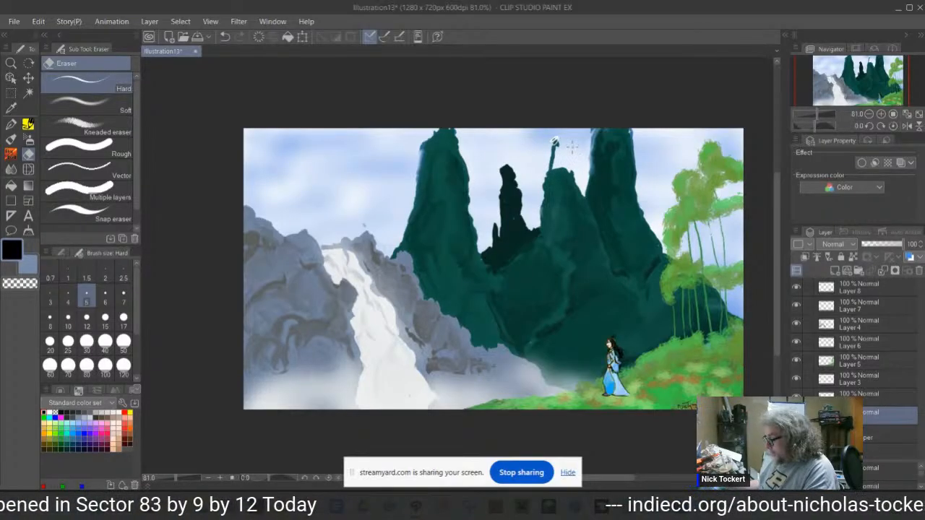
pyautogui.click(225, 37)
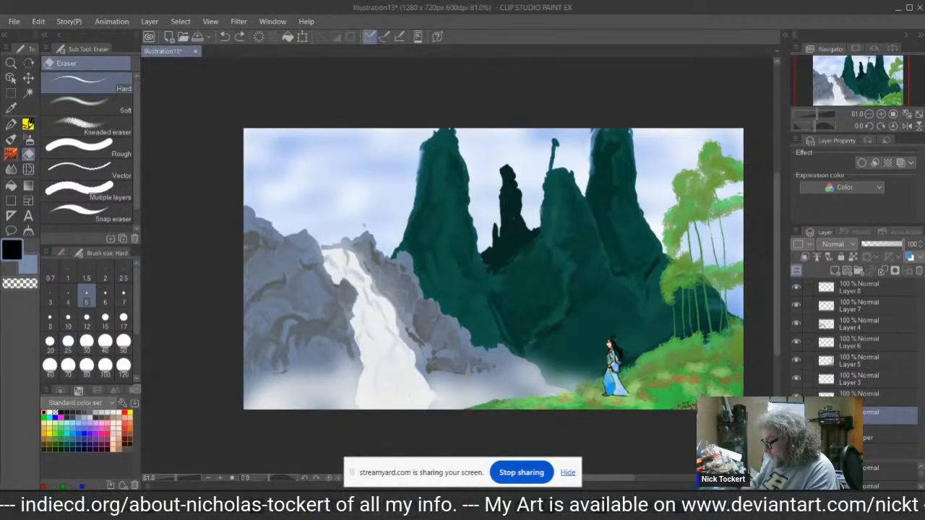
pyautogui.click(11, 139)
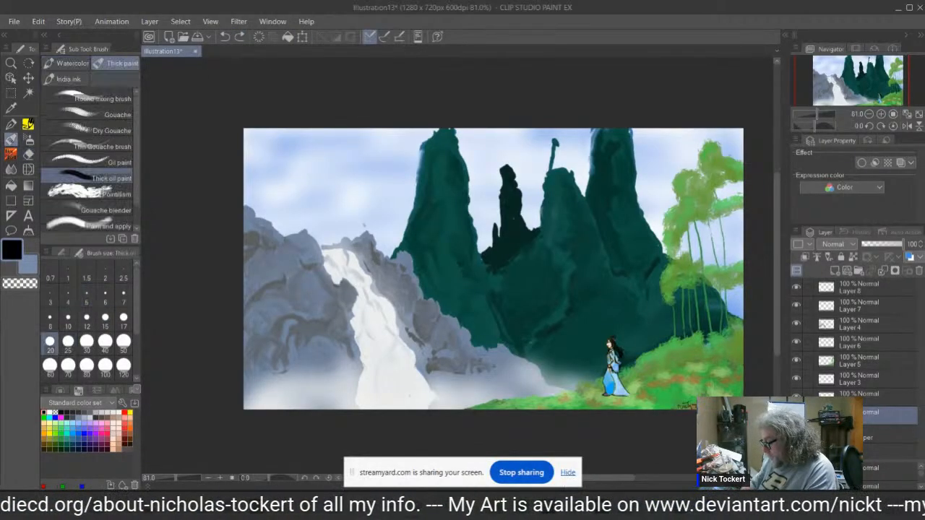
pyautogui.keyDown('alt'); pyautogui.click(554, 180); pyautogui.keyUp('alt')
pyautogui.moveTo(555, 154)
pyautogui.mouseDown()
pyautogui.moveTo(572, 135)
pyautogui.moveTo(555, 164)
pyautogui.moveTo(565, 141)
pyautogui.moveTo(557, 174)
pyautogui.moveTo(564, 153)
pyautogui.moveTo(571, 166)
pyautogui.moveTo(571, 152)
pyautogui.moveTo(575, 181)
pyautogui.mouseUp()
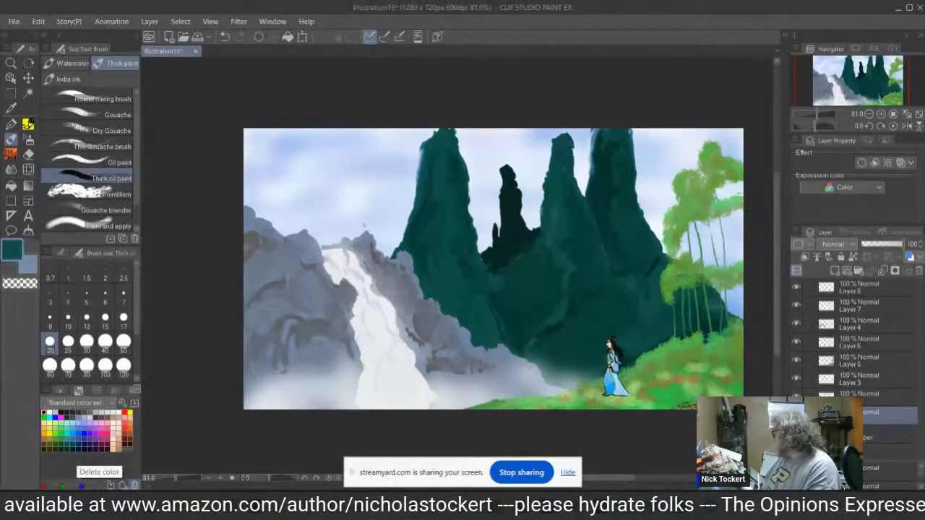
pyautogui.moveTo(386, 253)
pyautogui.mouseDown()
pyautogui.moveTo(382, 233)
pyautogui.moveTo(380, 248)
pyautogui.moveTo(393, 258)
pyautogui.mouseUp()
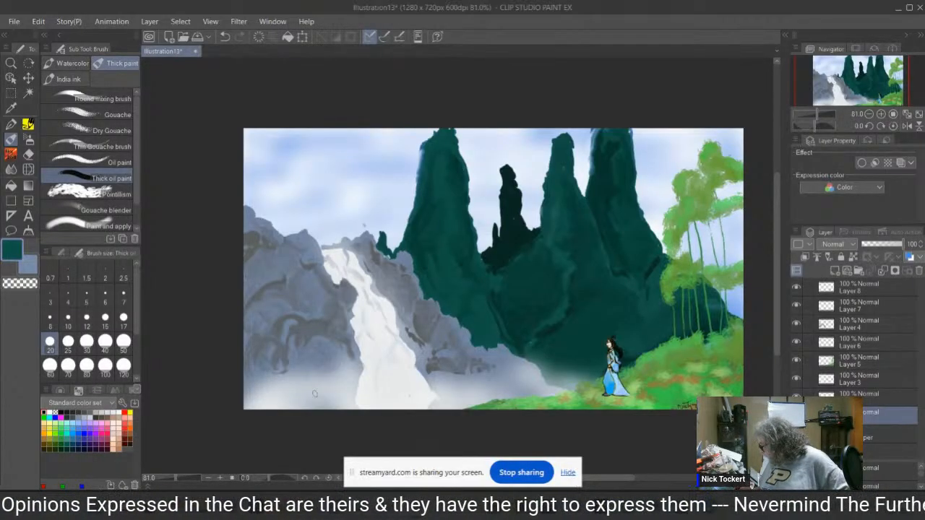
# Save the illustration in Downloads as "Nature walk" in CLIP STUDIO FORMAT.
pyautogui.click(14, 21)
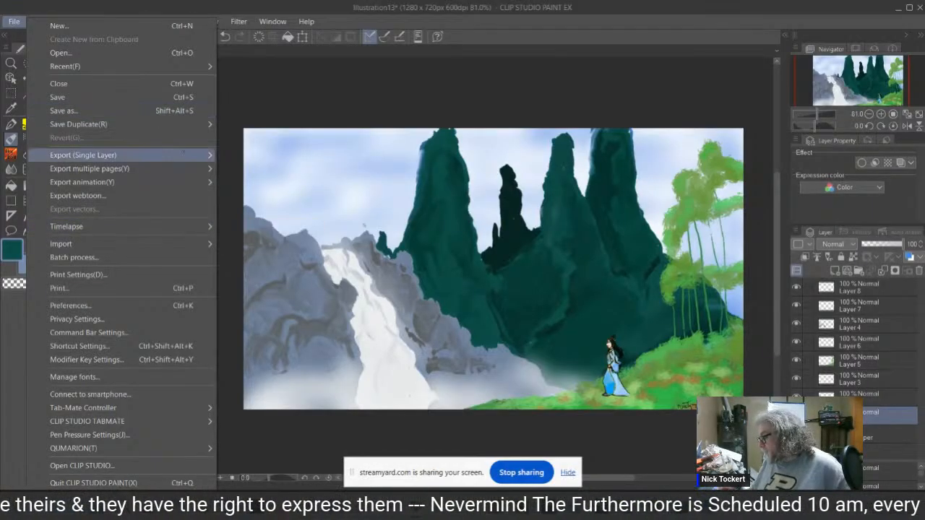
pyautogui.moveTo(187, 156)
pyautogui.click(87, 110)
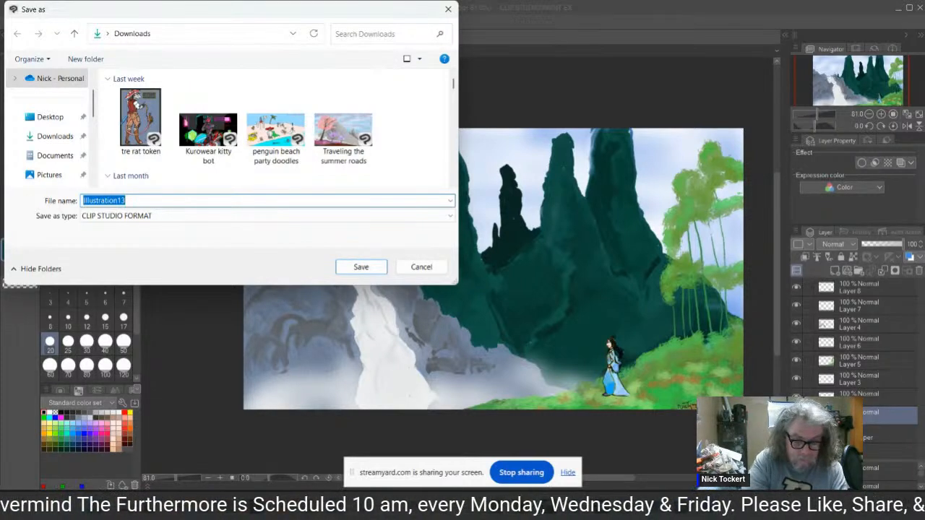
pyautogui.write('Nat')
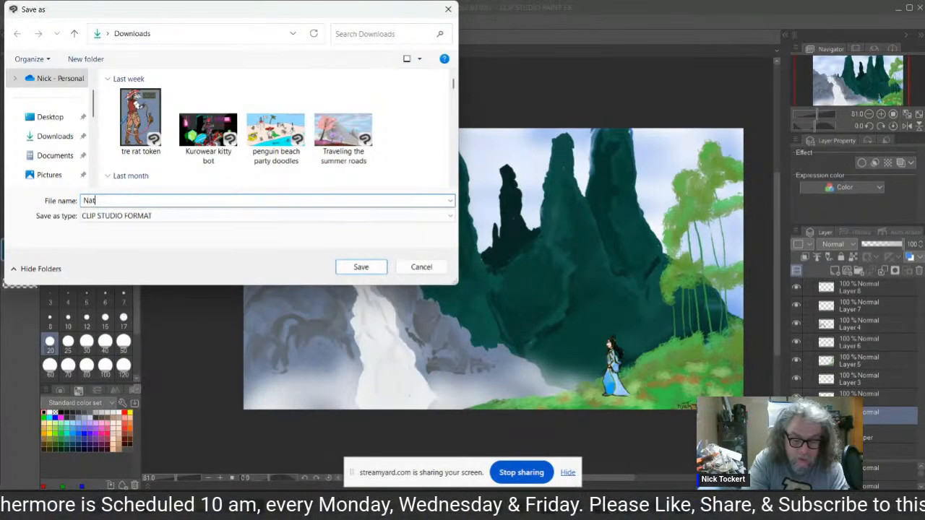
pyautogui.write('ure walk')
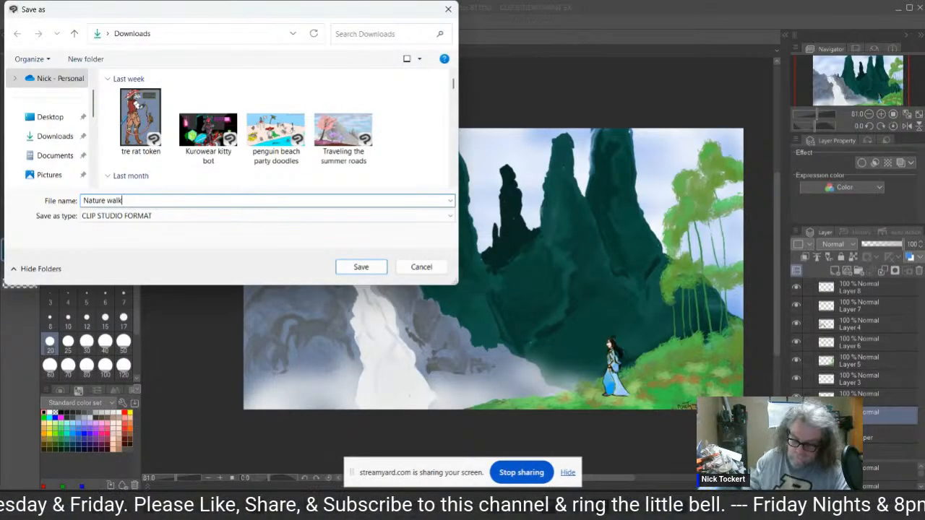
pyautogui.press('Return')
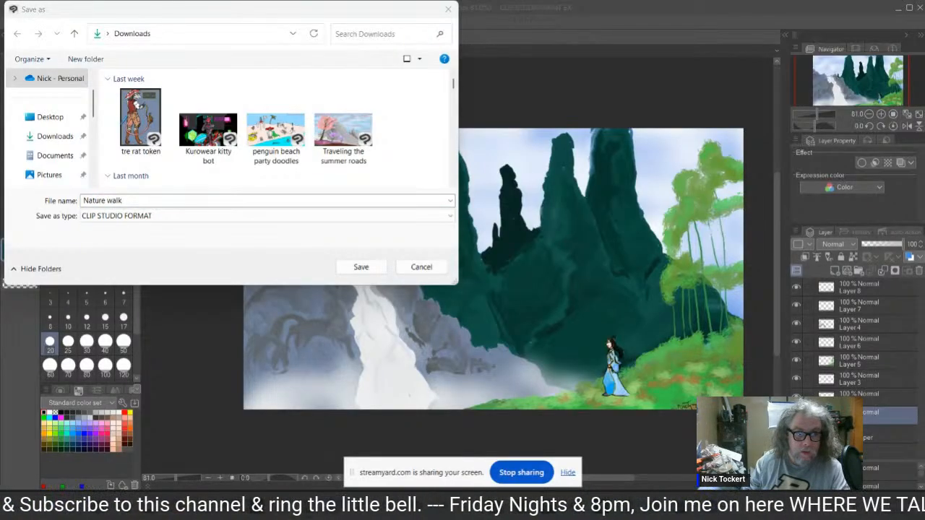
pyautogui.click(361, 267)
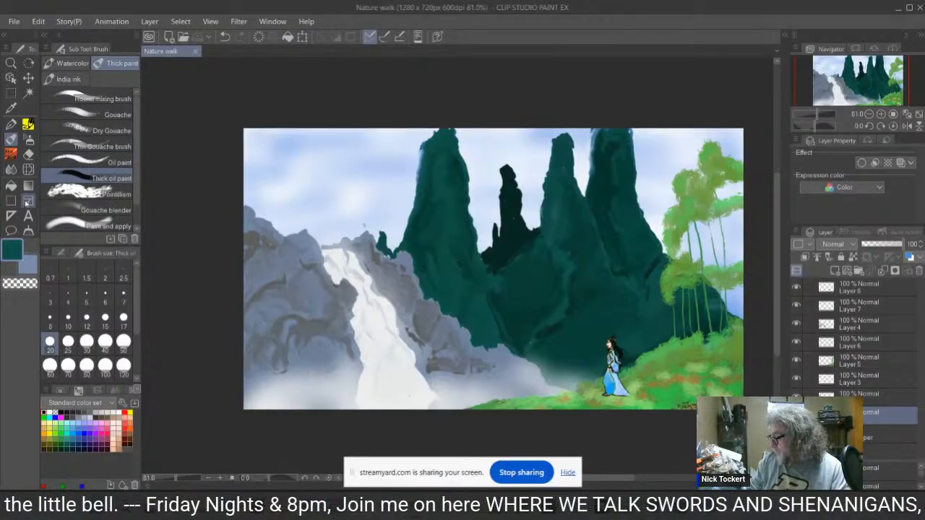
# Set up the Text tool with the Rockwell font and red as the text color.
pyautogui.click(27, 215)
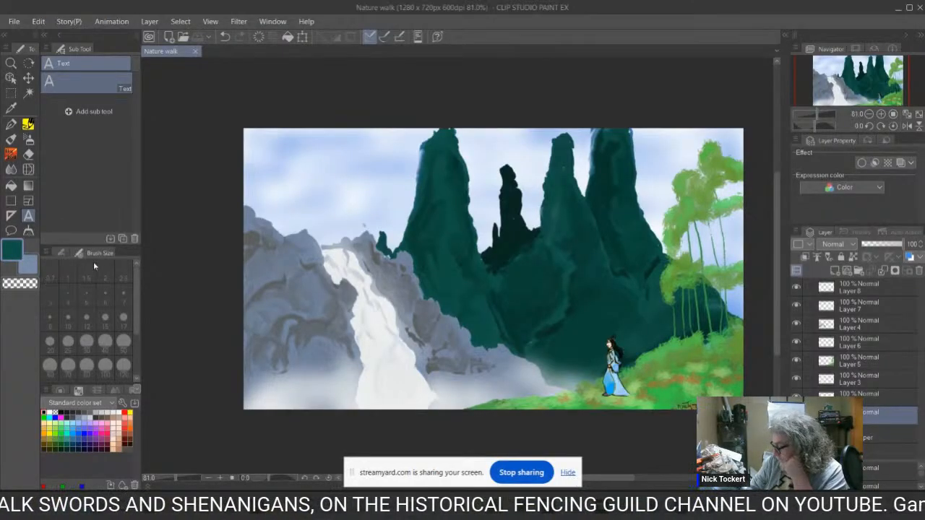
pyautogui.click(60, 253)
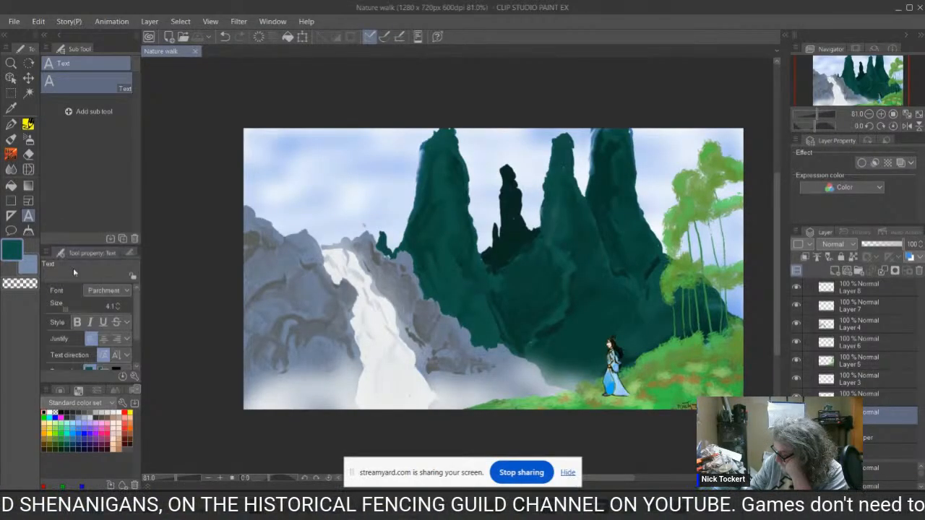
pyautogui.click(127, 291)
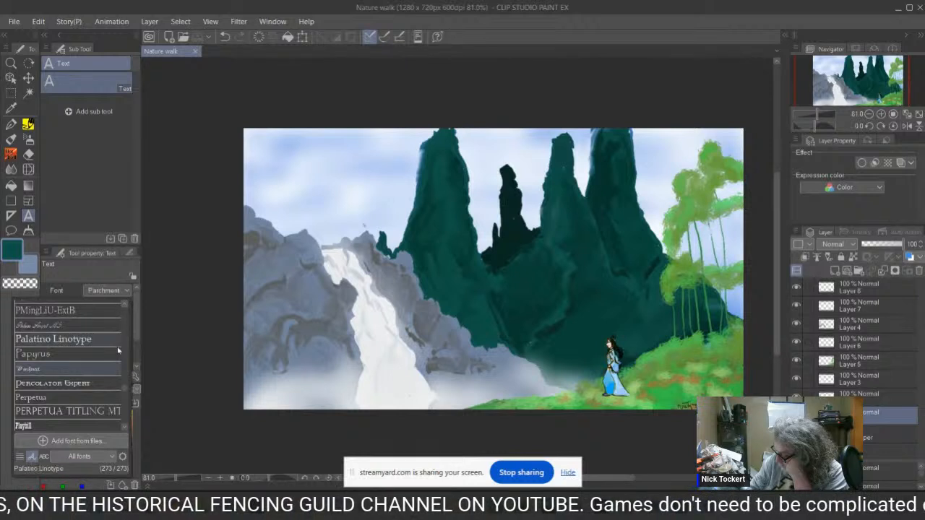
pyautogui.scroll(-4, 96, 360)
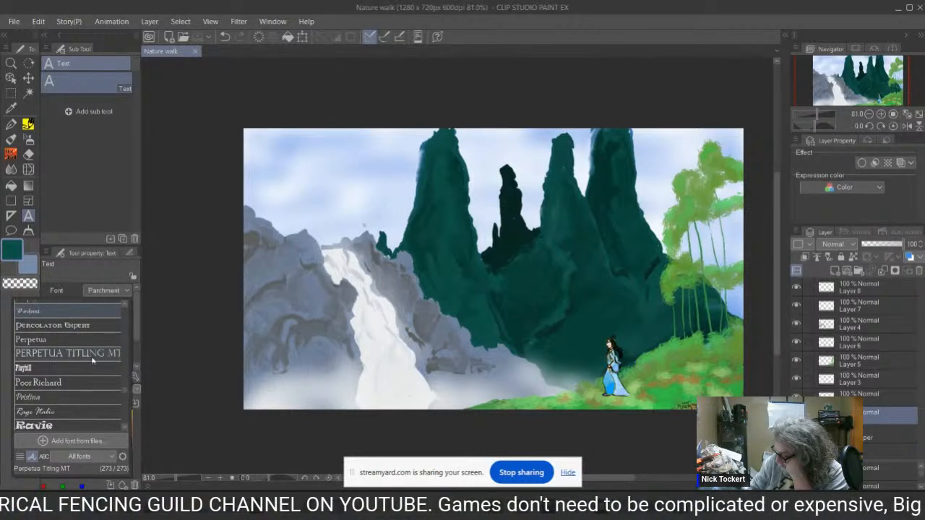
pyautogui.scroll(-3, 93, 360)
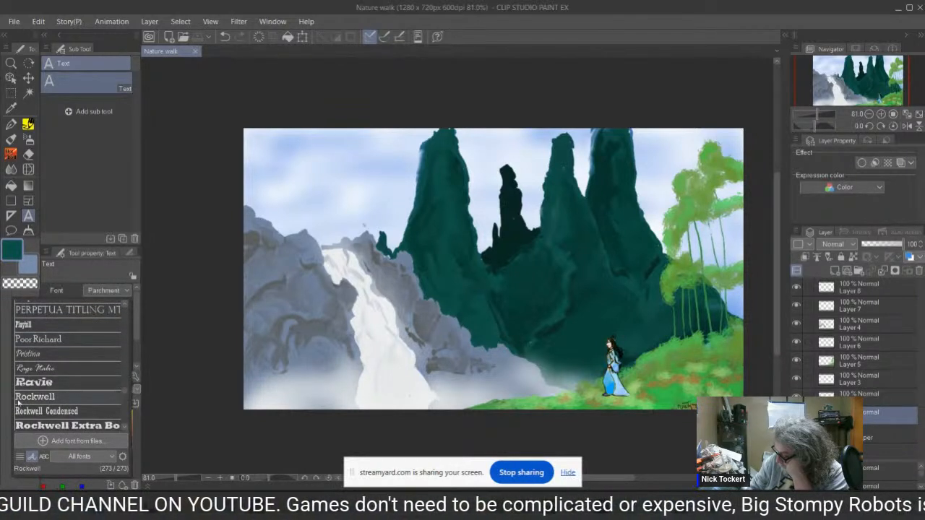
pyautogui.scroll(-5, 96, 371)
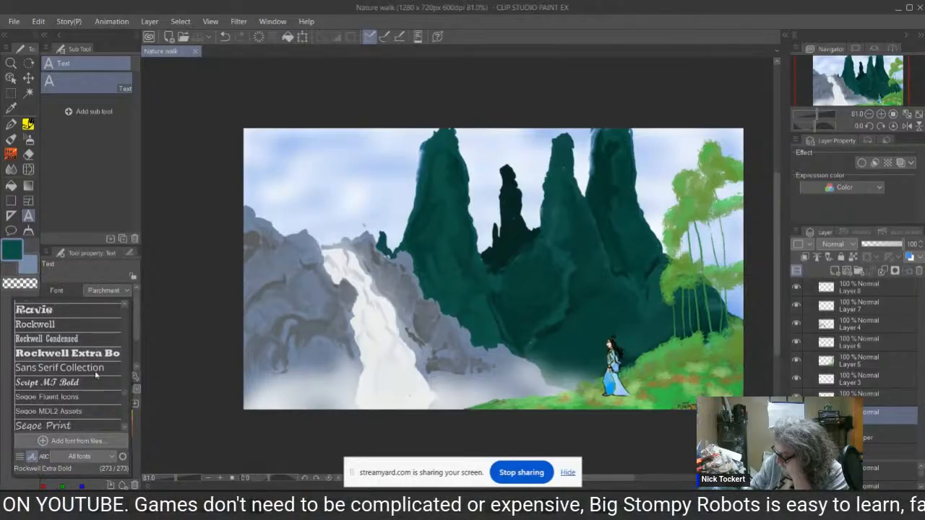
pyautogui.scroll(-3, 96, 374)
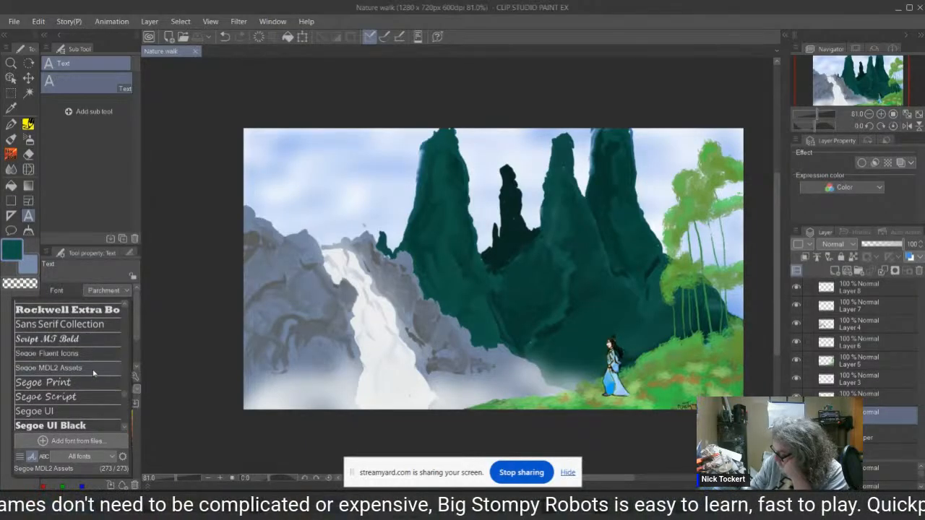
pyautogui.scroll(2, 94, 373)
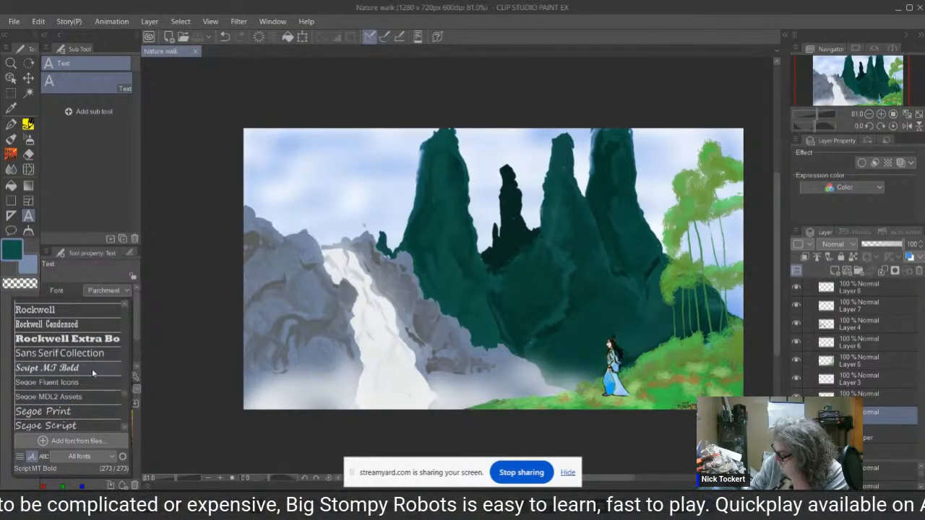
pyautogui.scroll(4, 80, 367)
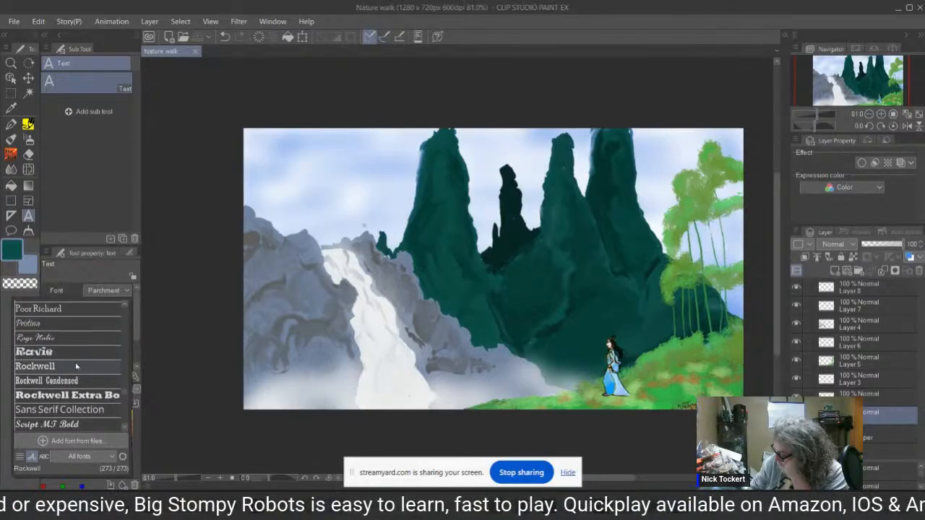
pyautogui.click(76, 366)
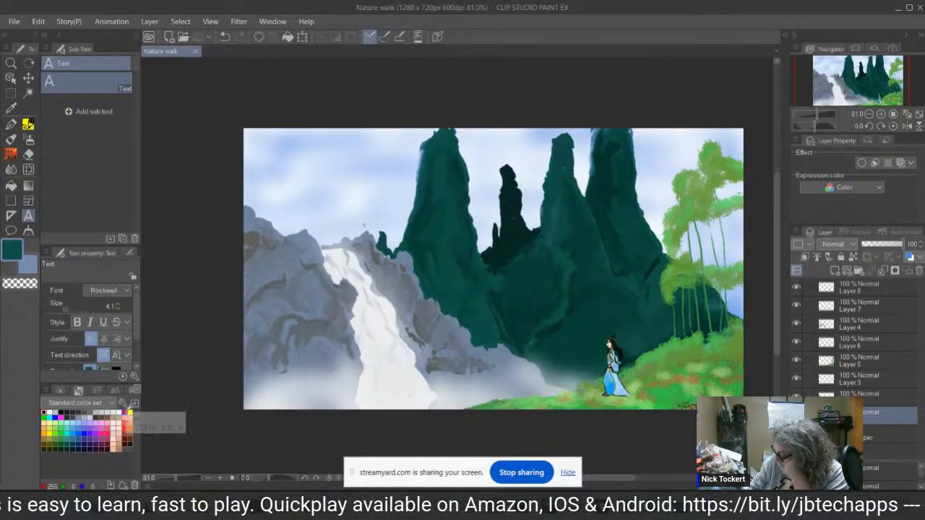
pyautogui.click(128, 413)
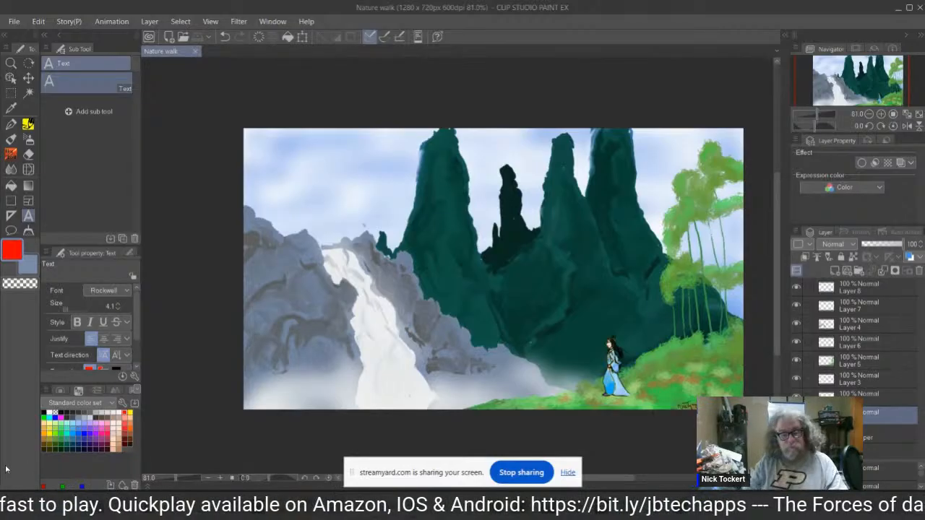
# Add the text "FUN" in capitals in the sky above the waterfall.
pyautogui.click(331, 205)
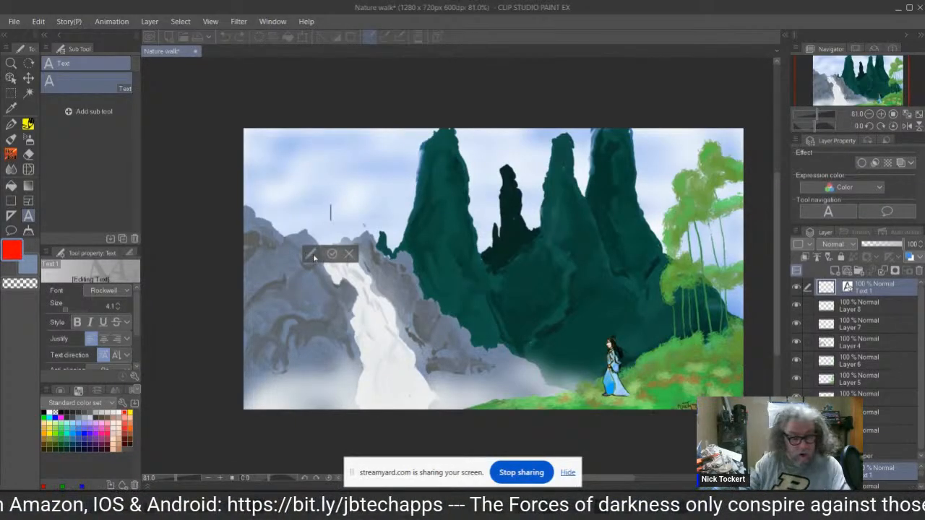
pyautogui.write('FUn')
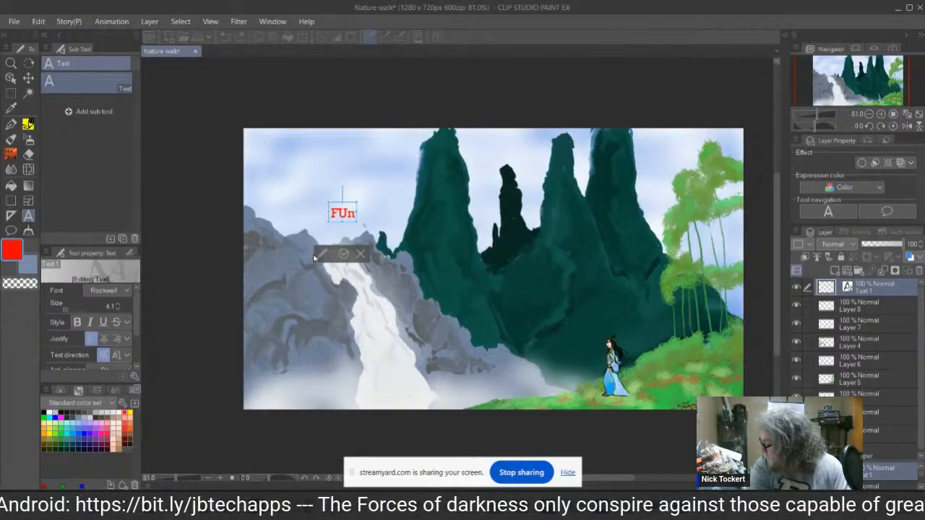
pyautogui.press('BackSpace')
pyautogui.press('BackSpace')
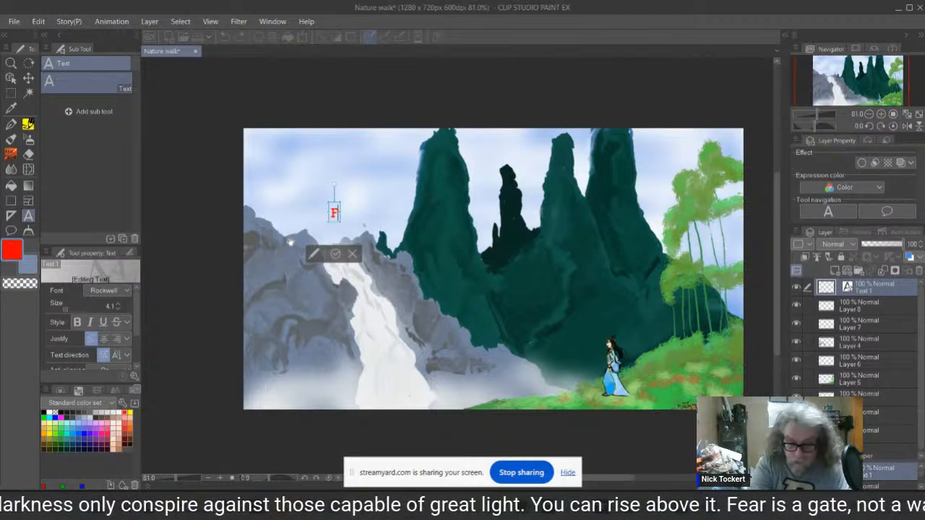
pyautogui.press('capslock')
pyautogui.write('UN')
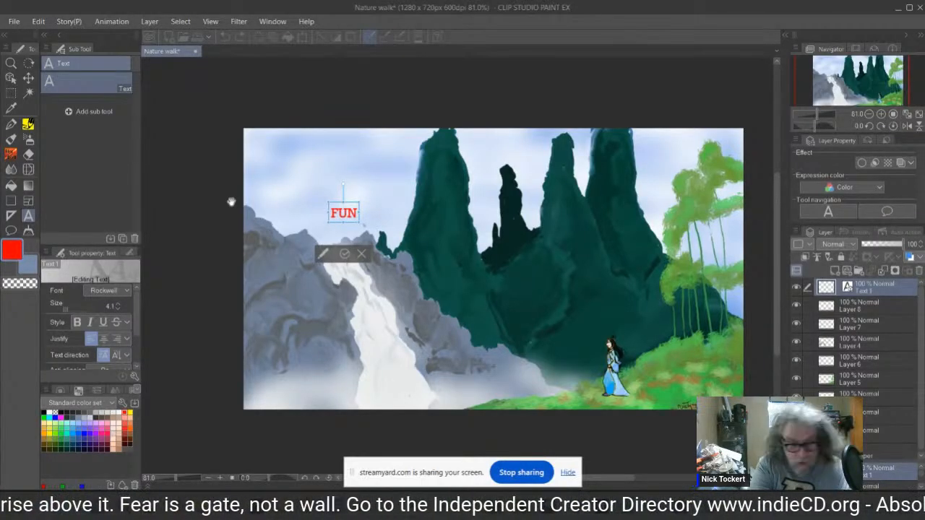
# Add the word "DRAWING" in capitals as a second line below "FUN".
pyautogui.press('Return')
pyautogui.write('dRAW')
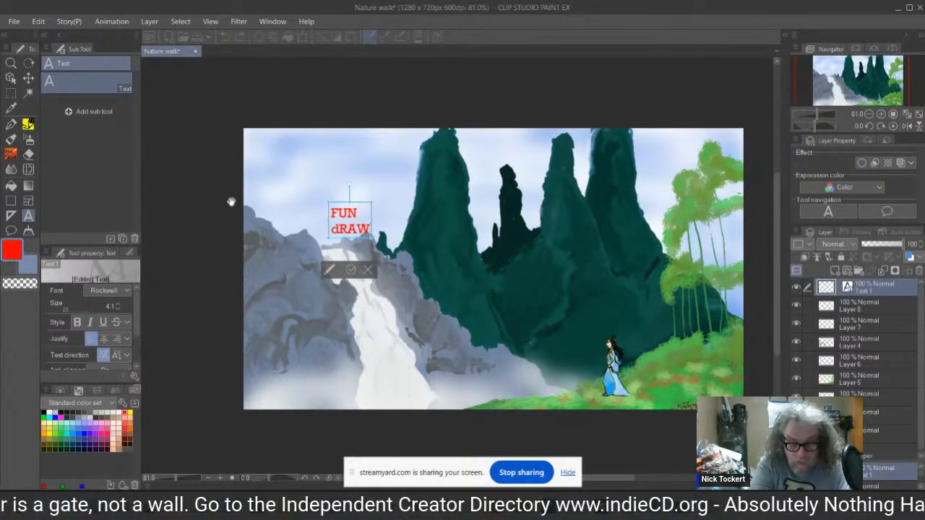
pyautogui.write('ING')
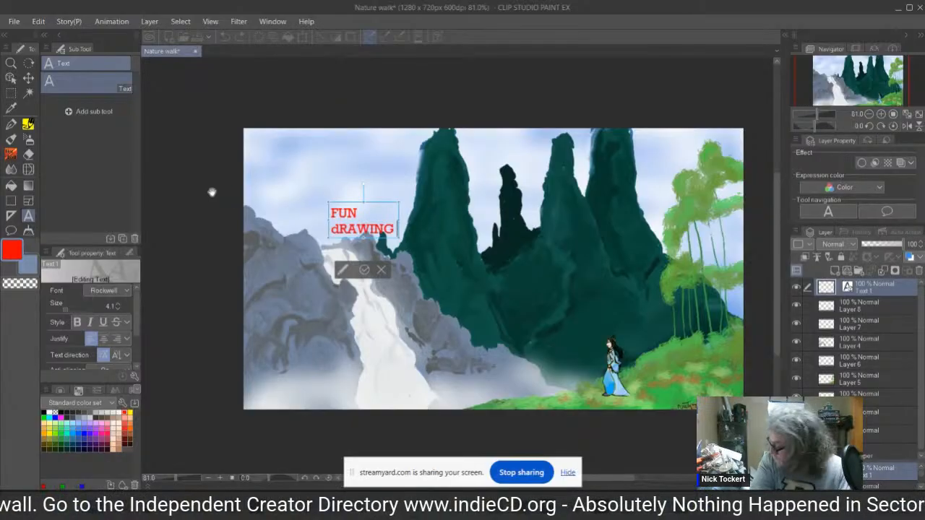
pyautogui.press('BackSpace')
pyautogui.press('BackSpace')
pyautogui.press('BackSpace')
pyautogui.press('BackSpace')
pyautogui.press('BackSpace')
pyautogui.press('BackSpace')
pyautogui.press('BackSpace')
pyautogui.press('BackSpace')
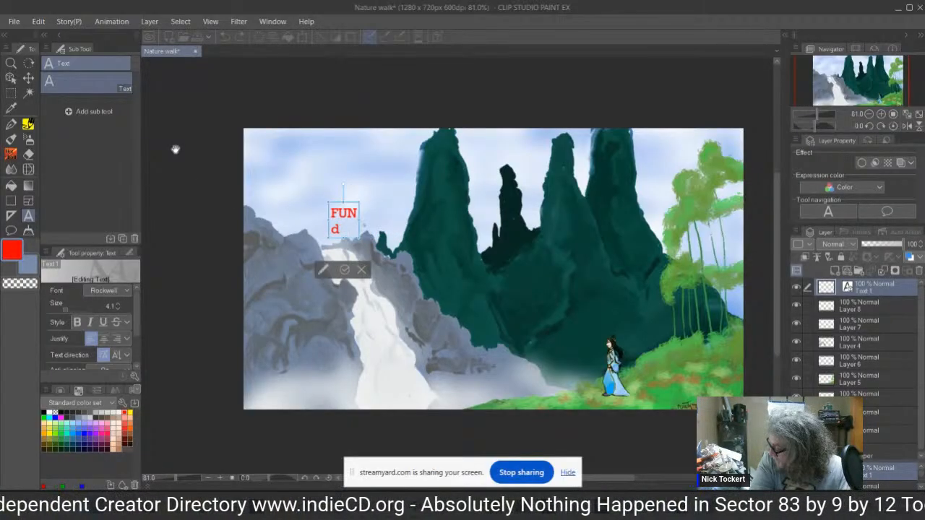
pyautogui.write('DRA')
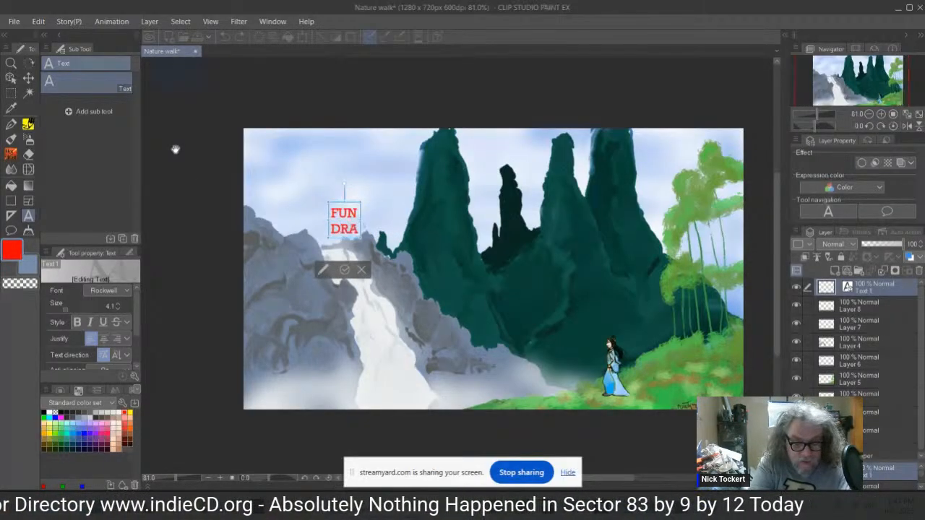
pyautogui.write('WING')
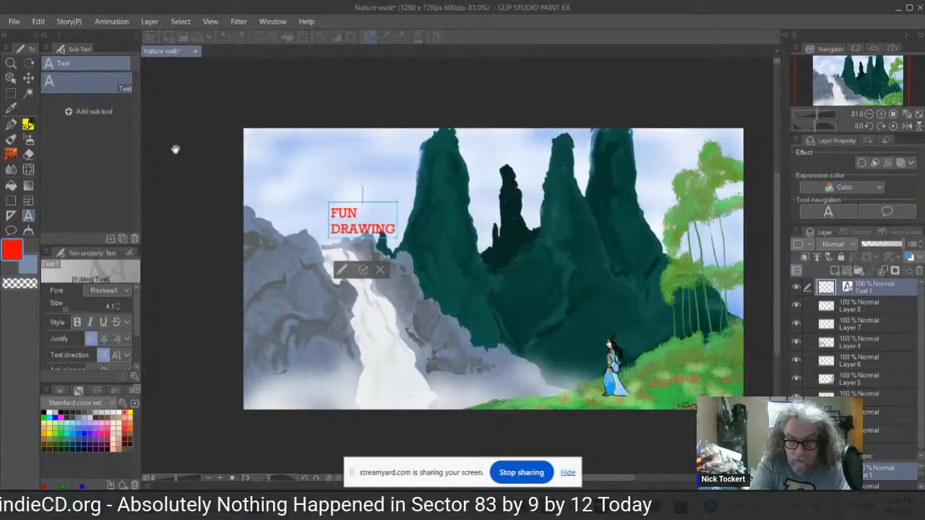
# Add the word "TIME" in capitals as the third line of the title.
pyautogui.press('Return')
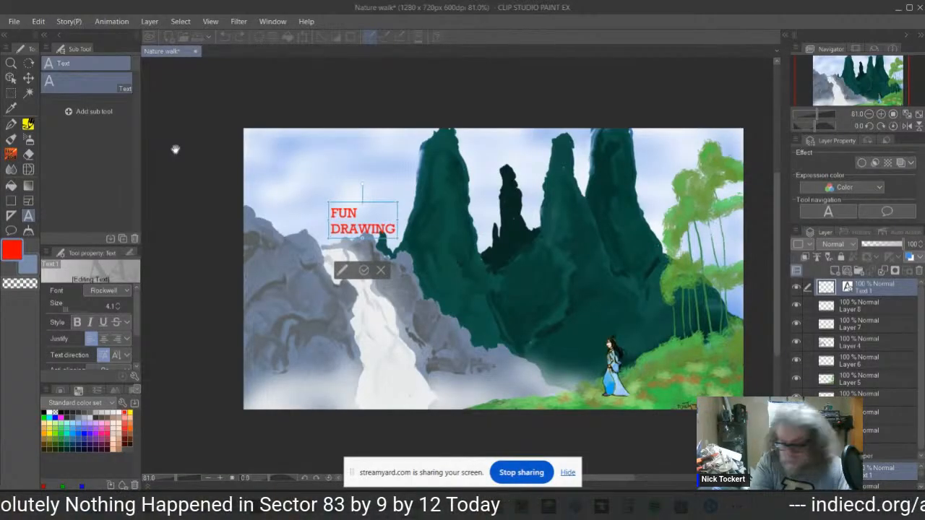
pyautogui.write('tIME')
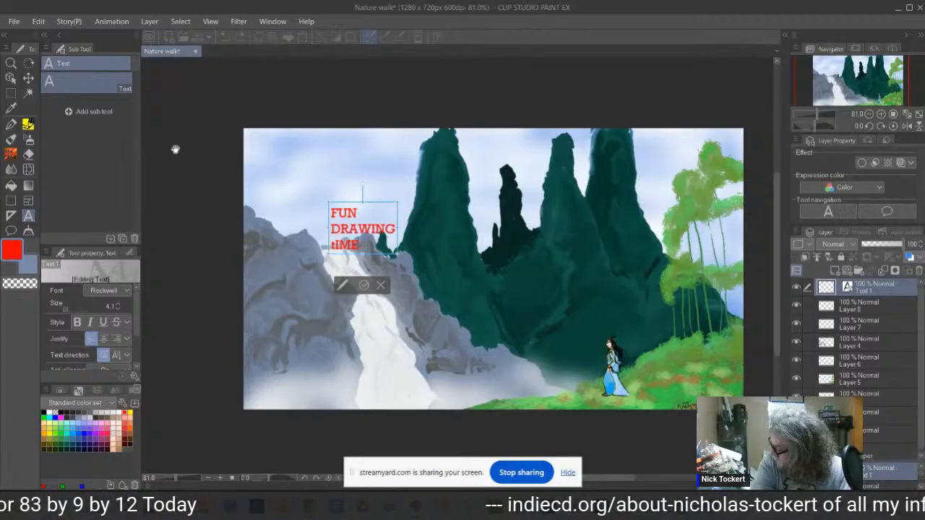
pyautogui.press('BackSpace')
pyautogui.press('BackSpace')
pyautogui.press('BackSpace')
pyautogui.press('BackSpace')
pyautogui.press('BackSpace')
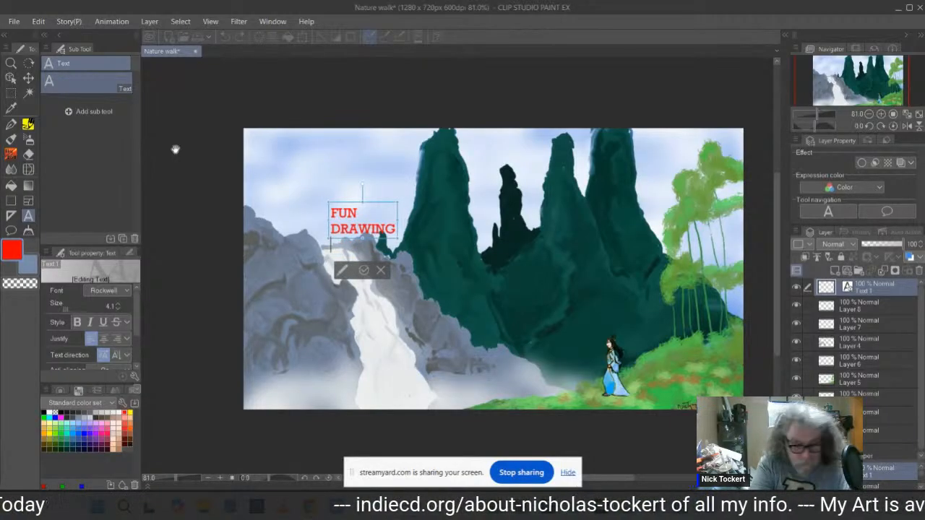
pyautogui.press('Return')
pyautogui.write('t')
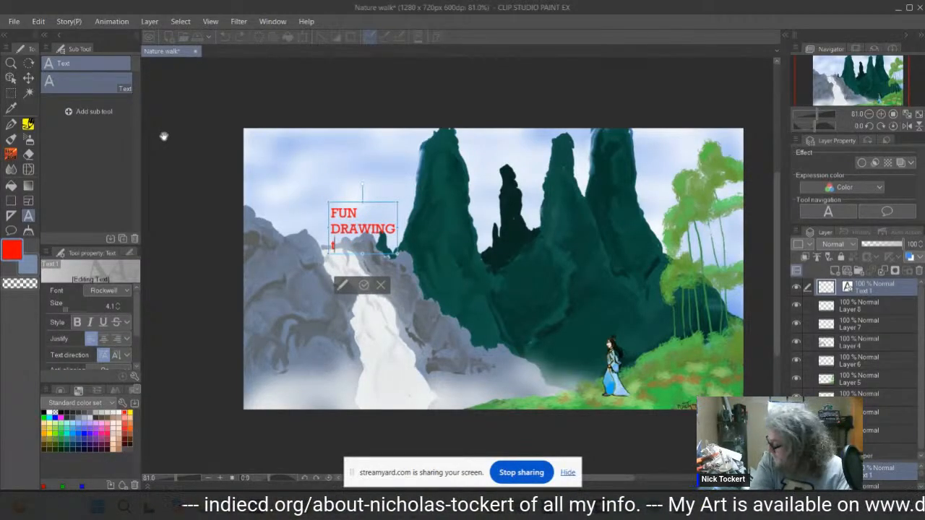
pyautogui.press('BackSpace')
pyautogui.write('TIME')
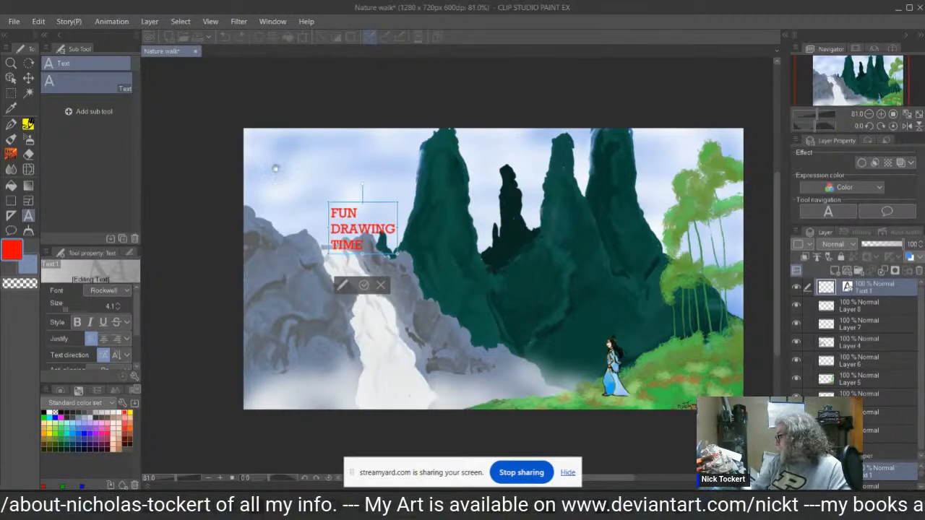
# Move the title into the upper-left corner of the canvas and enlarge it to about size 6.7, filling the sky beside the peaks.
pyautogui.click(381, 204)
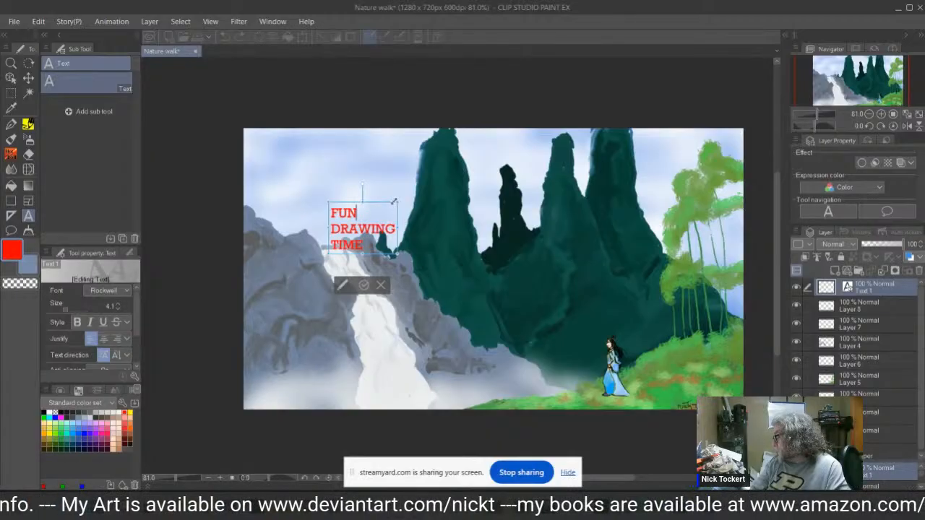
pyautogui.moveTo(389, 208)
pyautogui.mouseDown()
pyautogui.moveTo(313, 163)
pyautogui.moveTo(305, 135)
pyautogui.mouseUp()
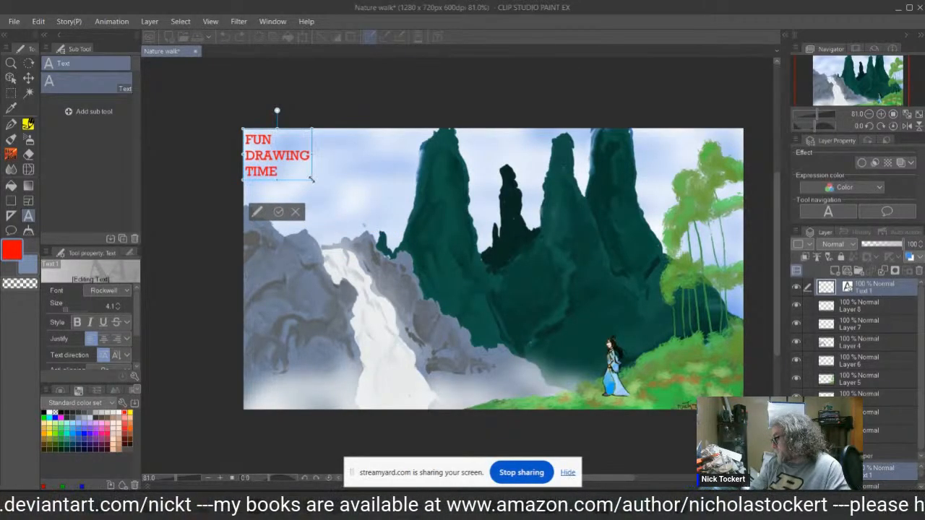
pyautogui.moveTo(313, 179)
pyautogui.mouseDown()
pyautogui.moveTo(378, 206)
pyautogui.moveTo(436, 204)
pyautogui.moveTo(426, 217)
pyautogui.moveTo(354, 197)
pyautogui.moveTo(396, 215)
pyautogui.mouseUp()
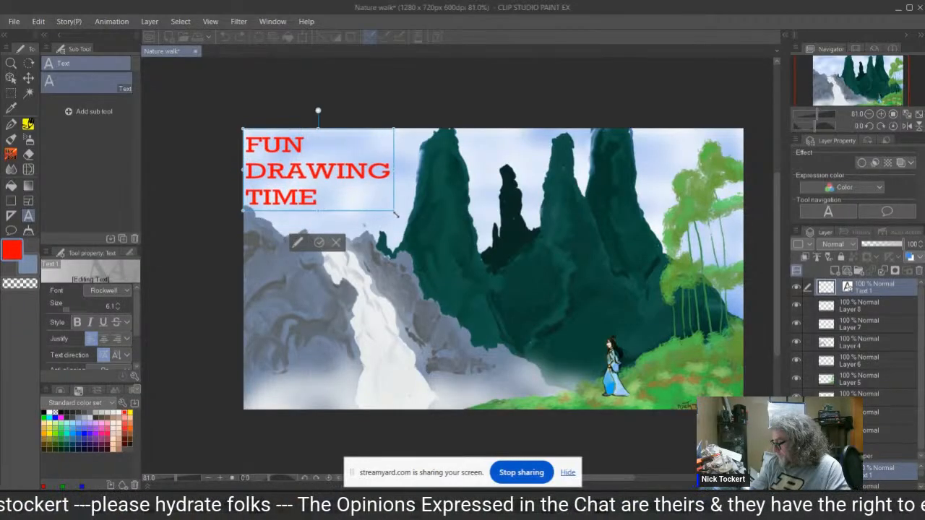
# Select all three lines of the title and change their font to Rockwell Extra Bold.
pyautogui.moveTo(326, 196); pyautogui.dragTo(247, 133)
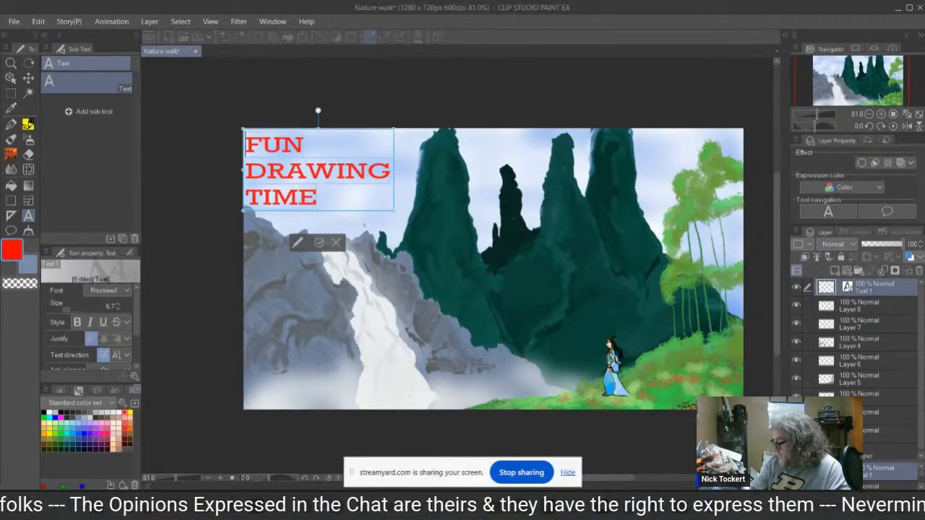
pyautogui.click(126, 291)
pyautogui.click(73, 396)
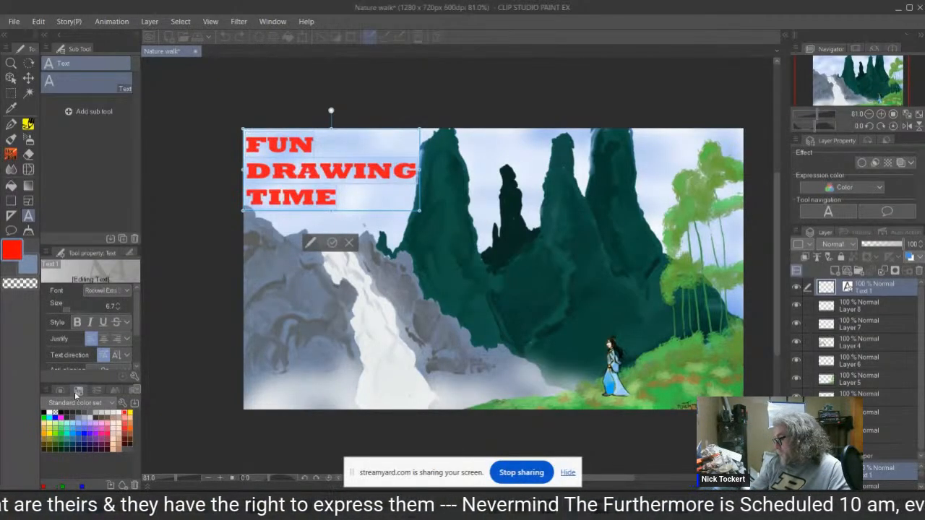
# Try the Showcard Gothic font on the title.
pyautogui.click(126, 290)
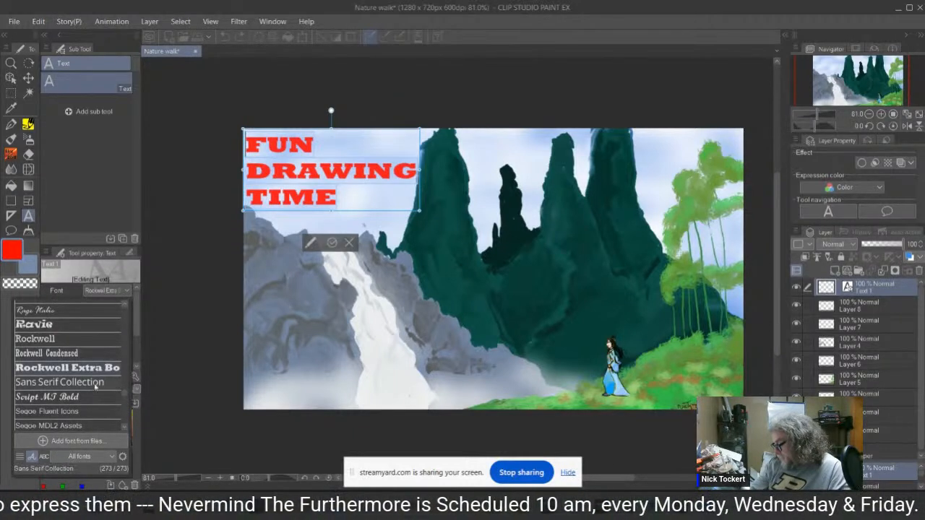
pyautogui.scroll(-5, 86, 396)
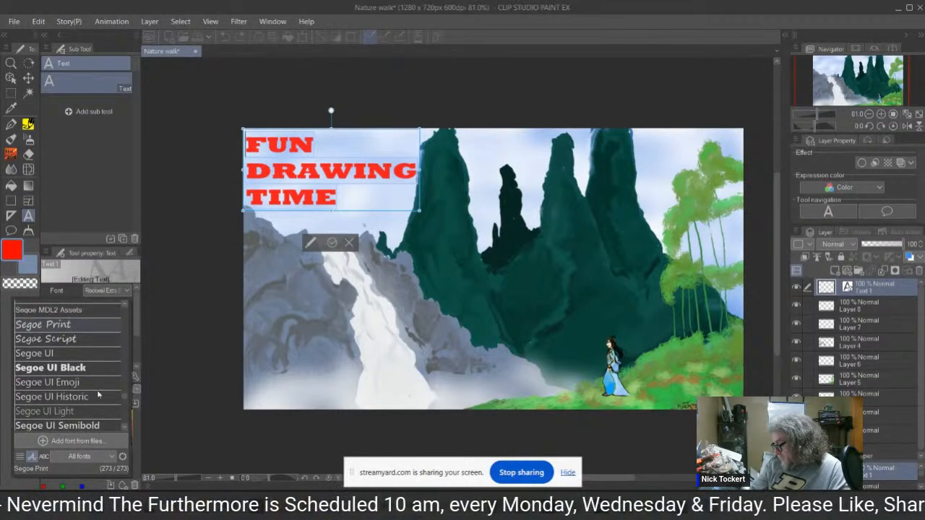
pyautogui.scroll(-5, 98, 397)
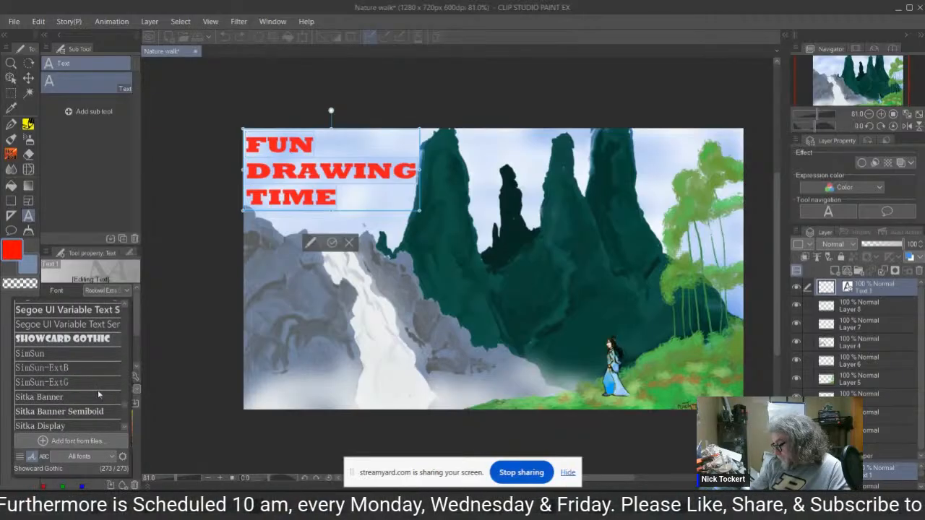
pyautogui.click(98, 339)
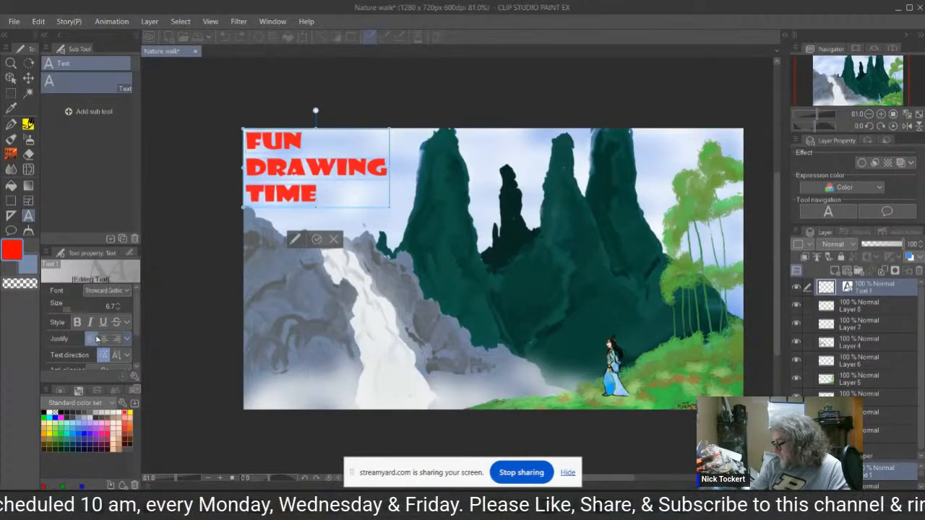
# Try the Snap ITC font on the title.
pyautogui.click(127, 291)
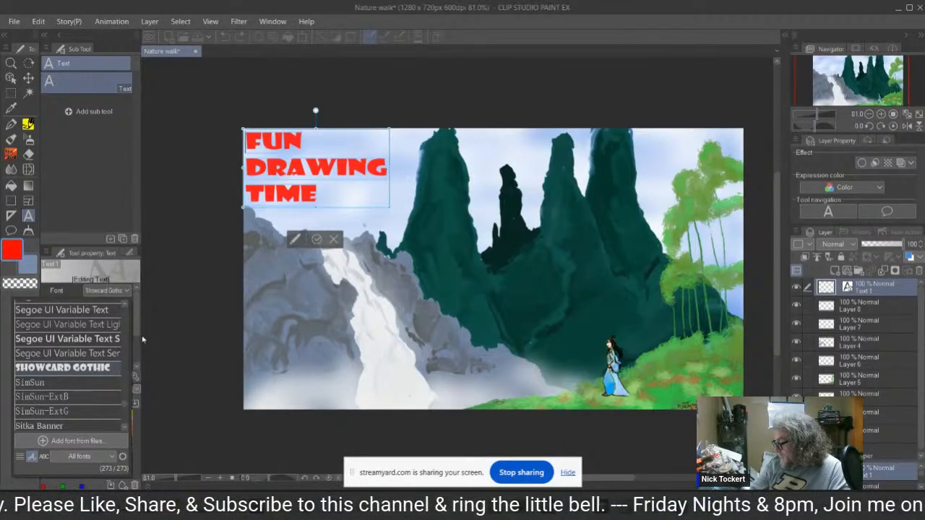
pyautogui.scroll(-5, 110, 399)
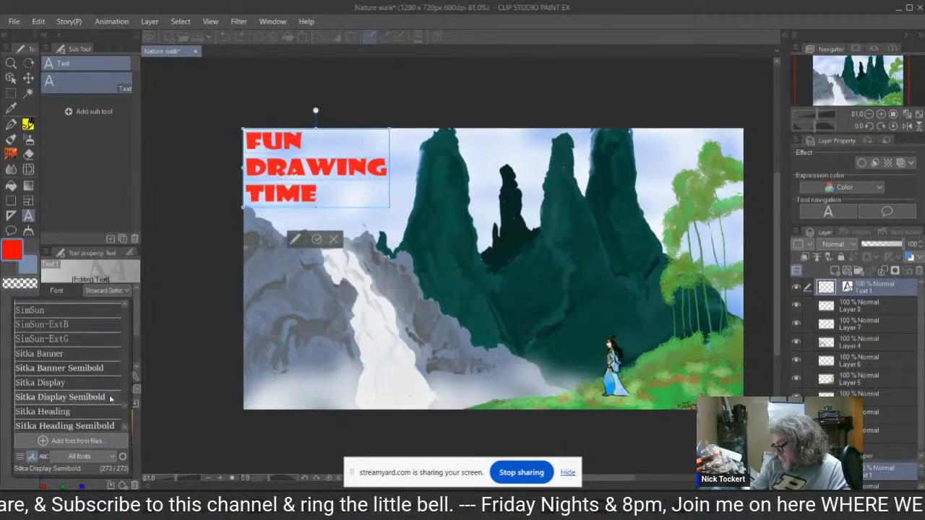
pyautogui.scroll(-5, 110, 399)
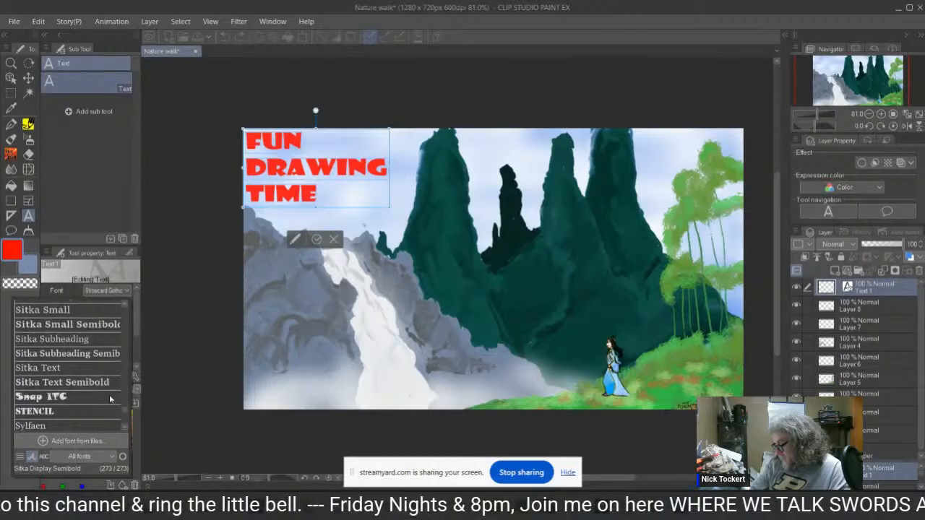
pyautogui.click(87, 396)
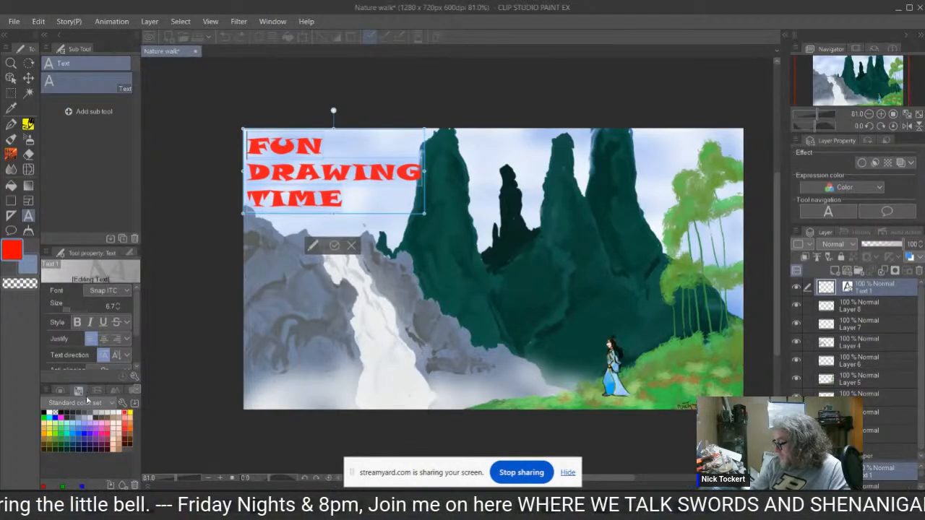
# Try the Wide Latin font on the title.
pyautogui.click(126, 291)
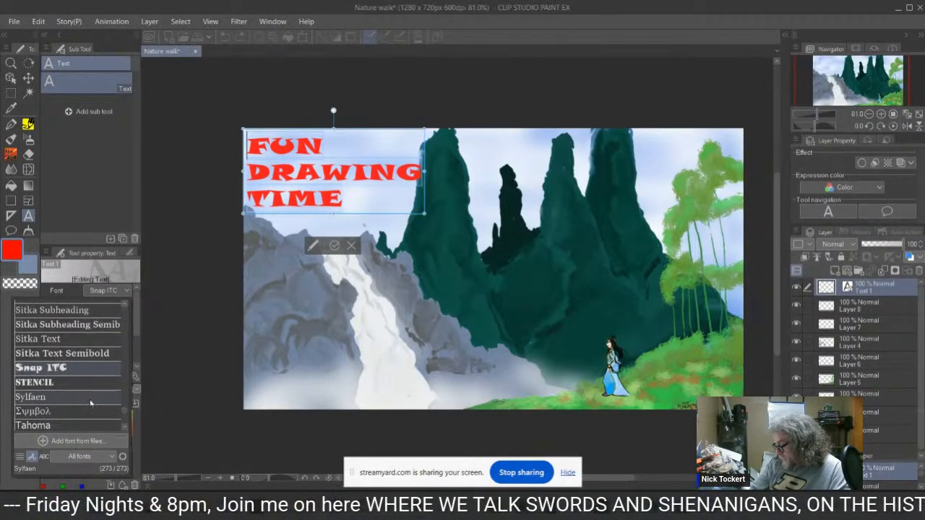
pyautogui.scroll(-6, 91, 402)
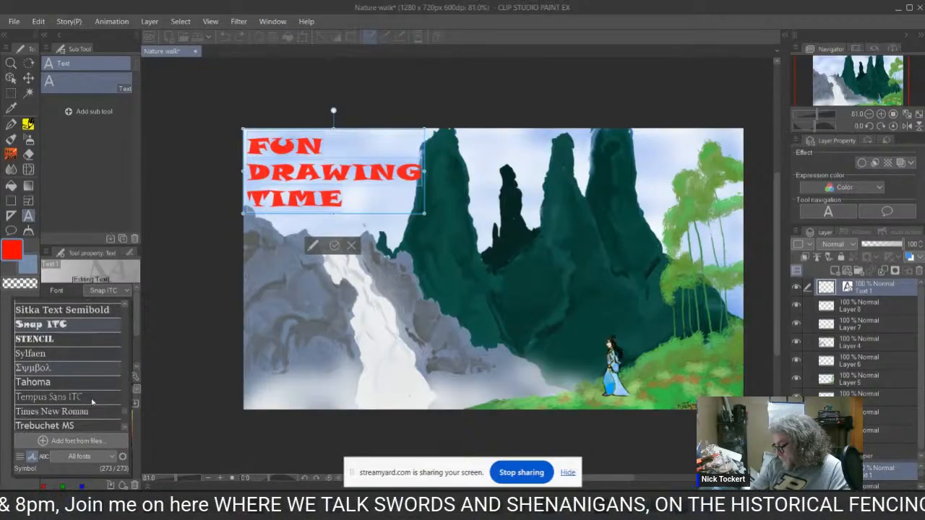
pyautogui.scroll(-5, 92, 403)
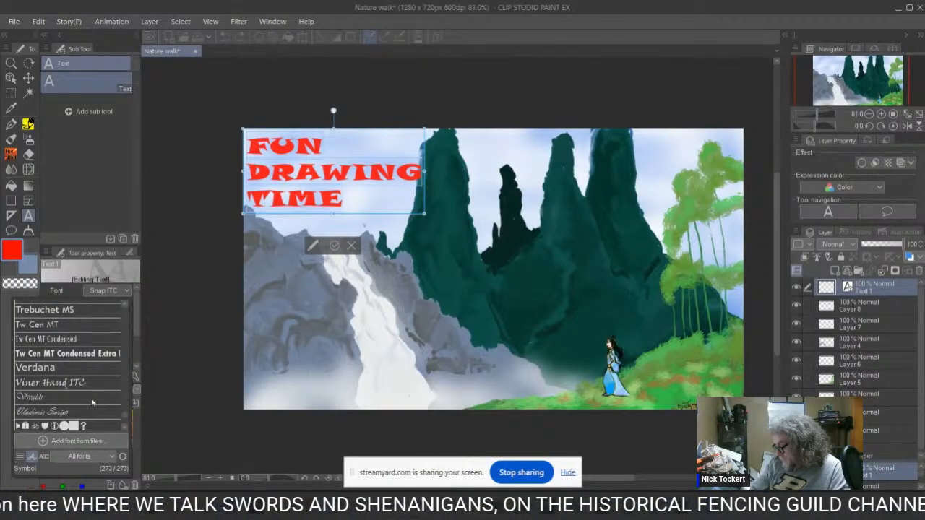
pyautogui.scroll(-4, 92, 402)
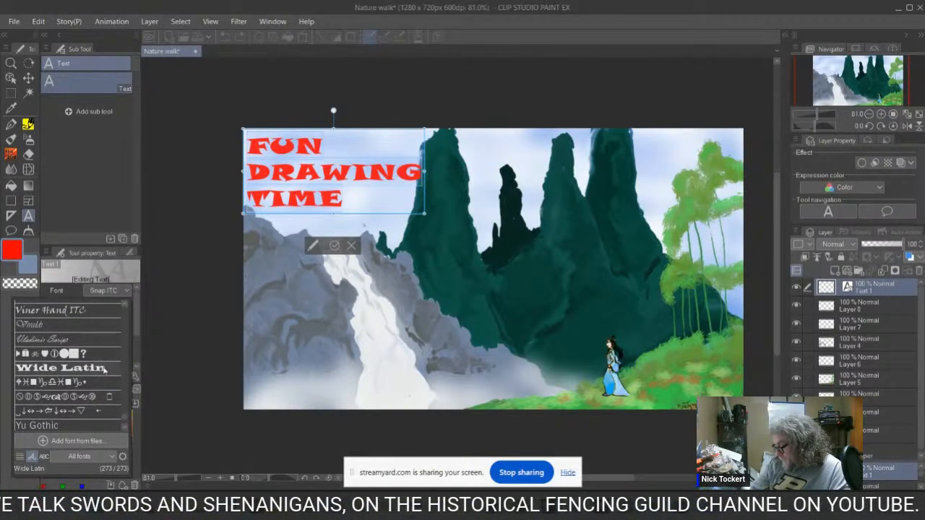
pyautogui.click(103, 370)
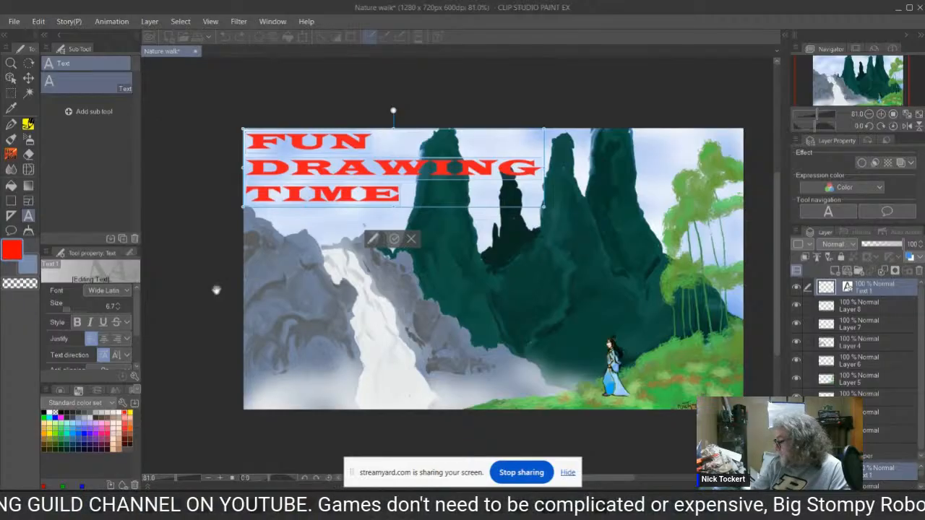
# Change the title's font to MagicMedieval.
pyautogui.click(125, 291)
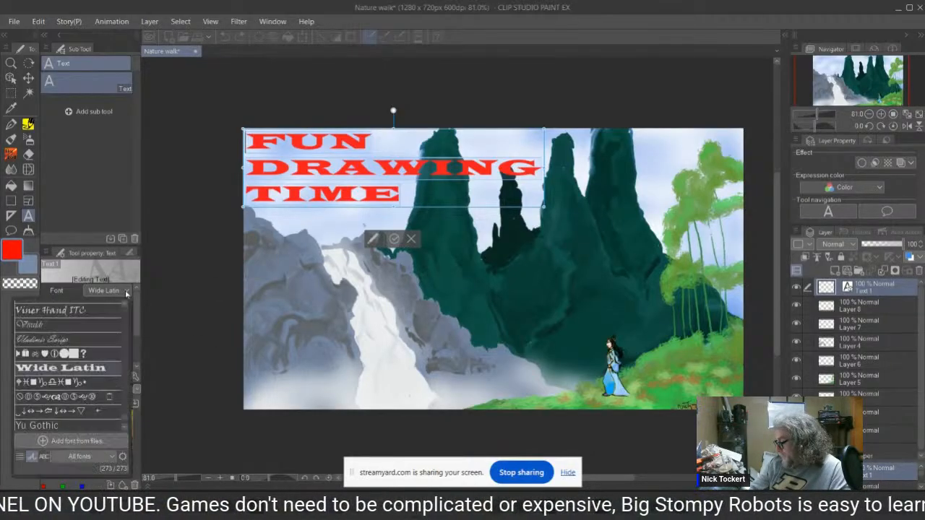
pyautogui.scroll(3, 82, 394)
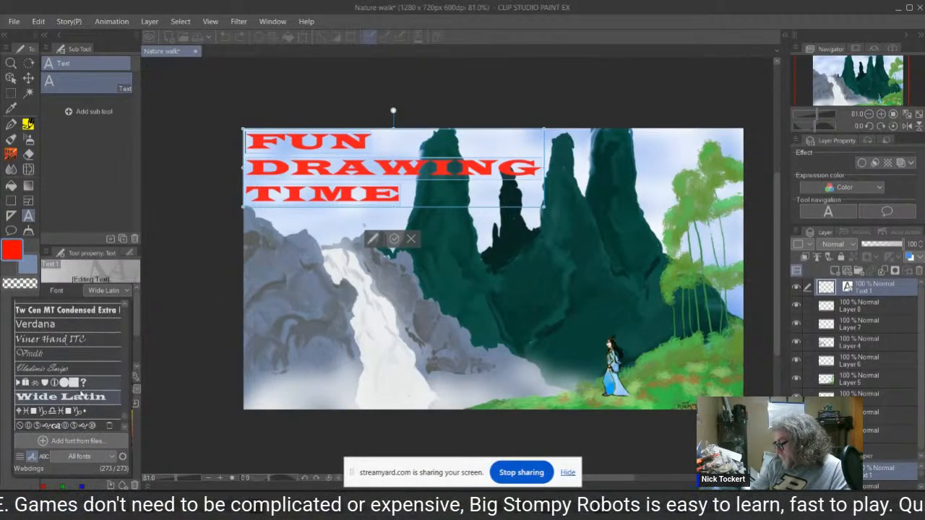
pyautogui.scroll(3, 81, 394)
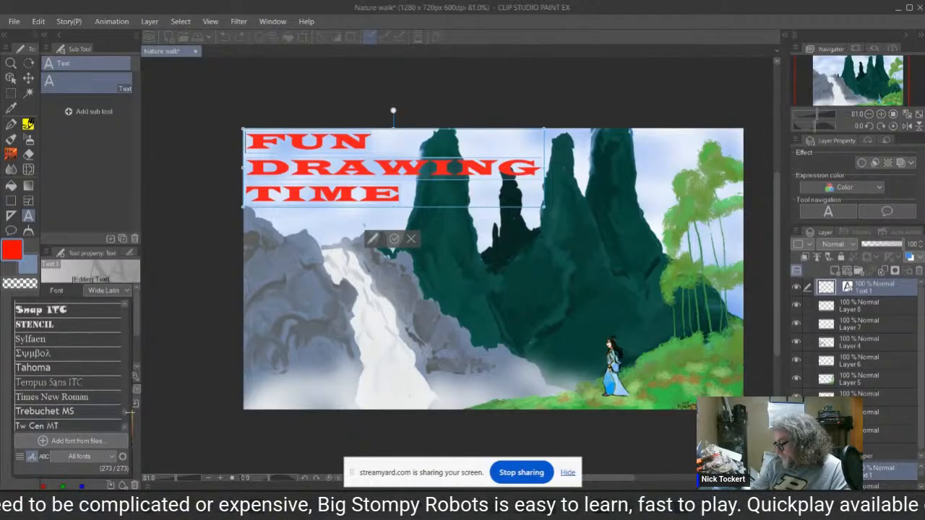
pyautogui.moveTo(124, 418); pyautogui.dragTo(135, 374)
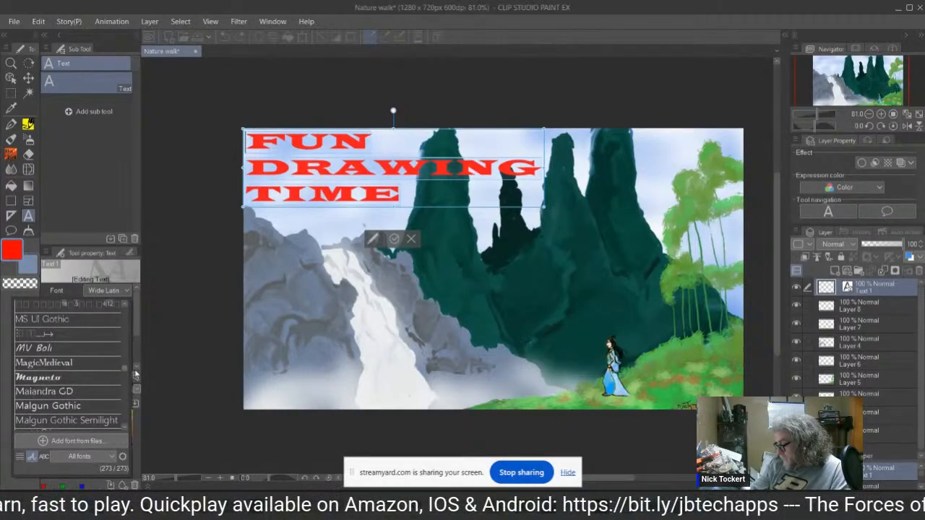
pyautogui.click(99, 364)
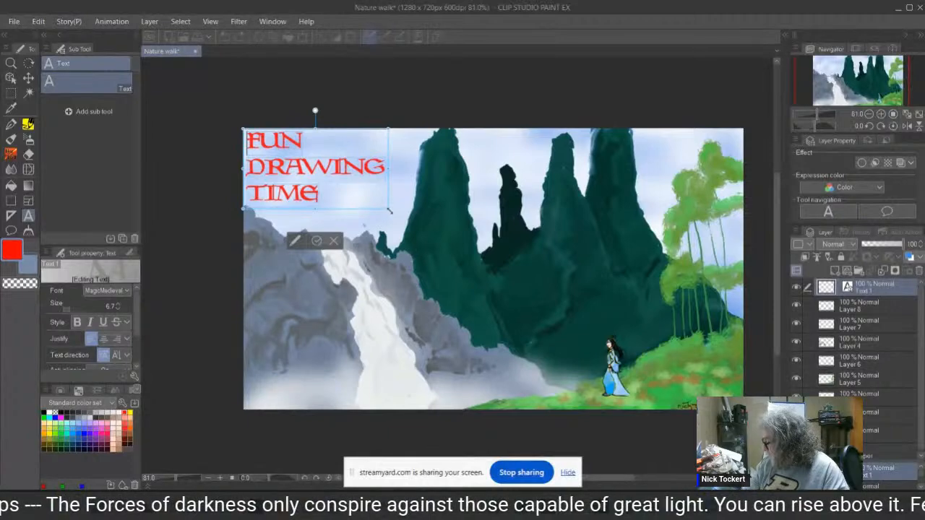
# Enlarge the title to size 24.7 so its three lines span the height of the picture.
pyautogui.moveTo(390, 211); pyautogui.dragTo(599, 413)
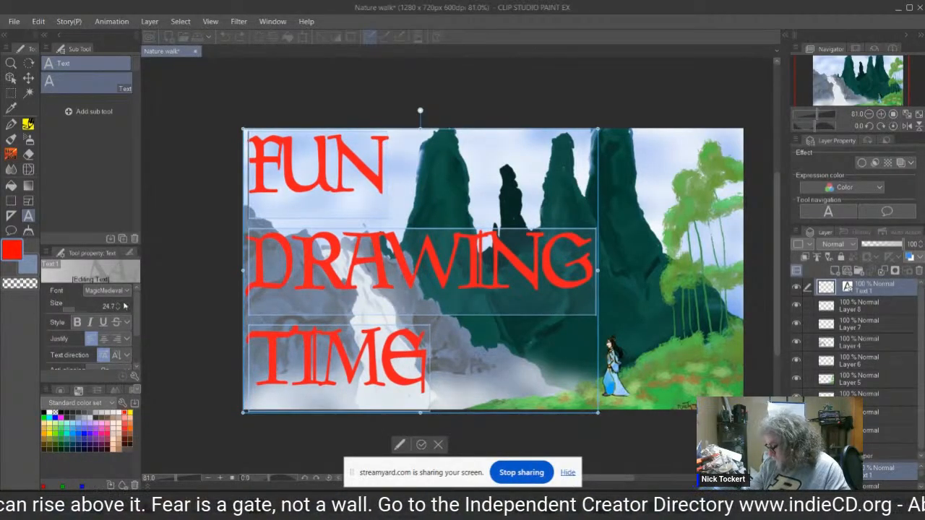
# Try the Harlow Solid Italic and Goudy Stout fonts on the title.
pyautogui.click(128, 290)
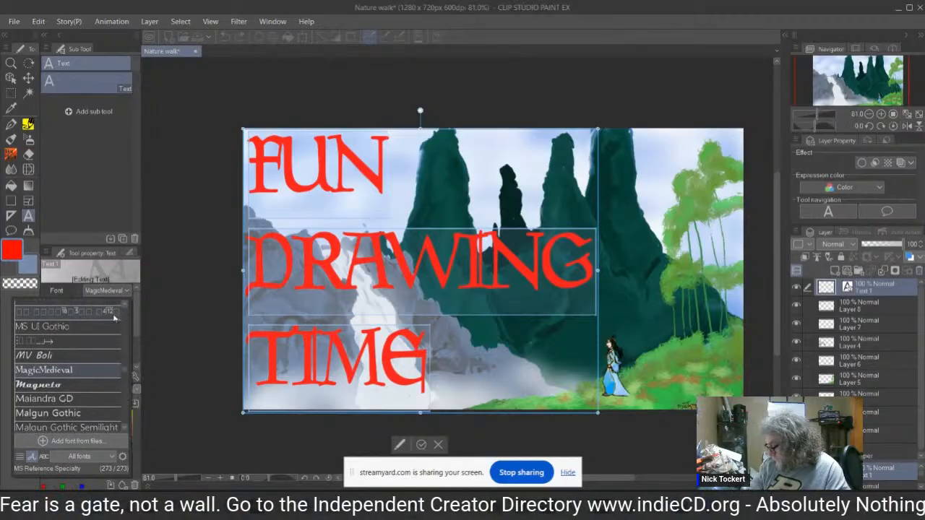
pyautogui.scroll(5, 118, 341)
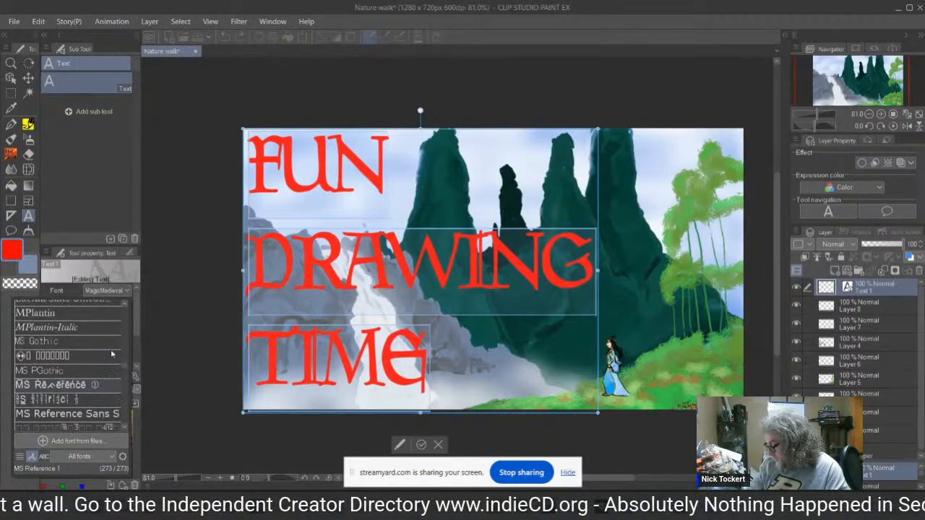
pyautogui.scroll(5, 112, 354)
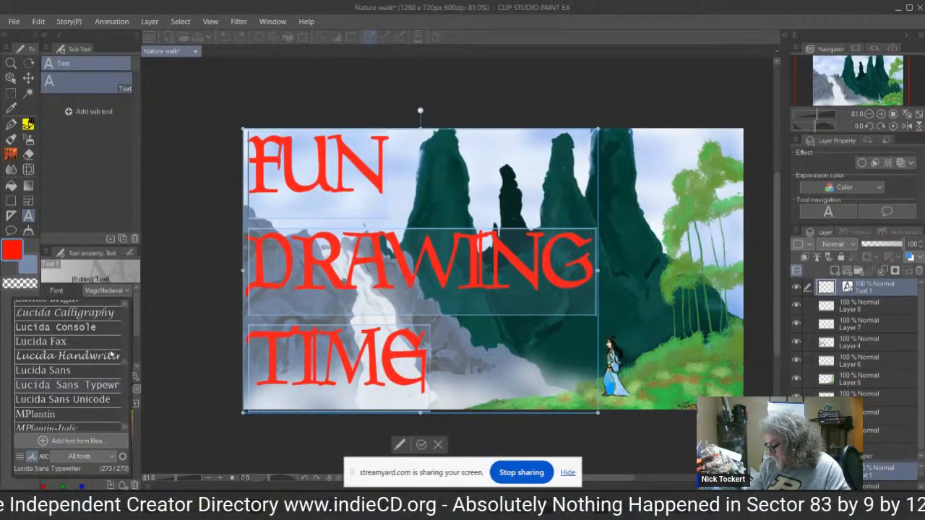
pyautogui.scroll(9, 96, 347)
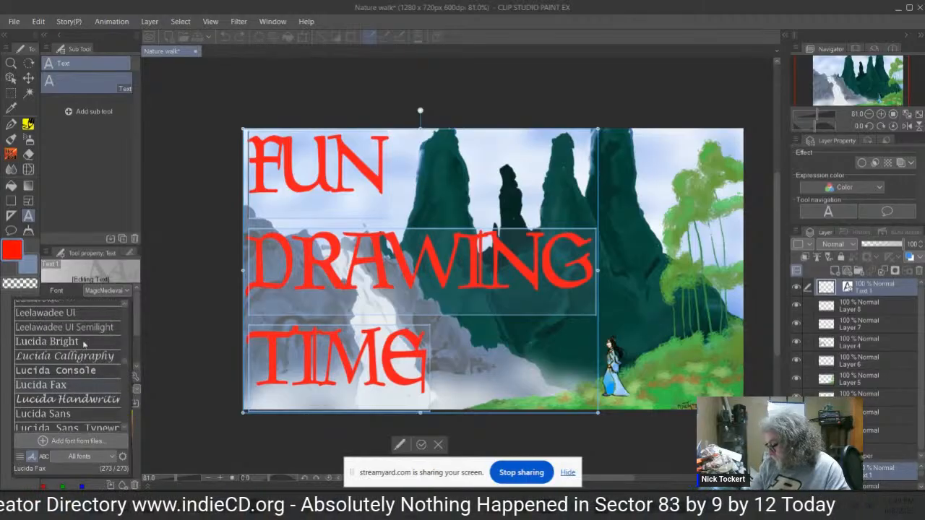
pyautogui.scroll(7, 83, 346)
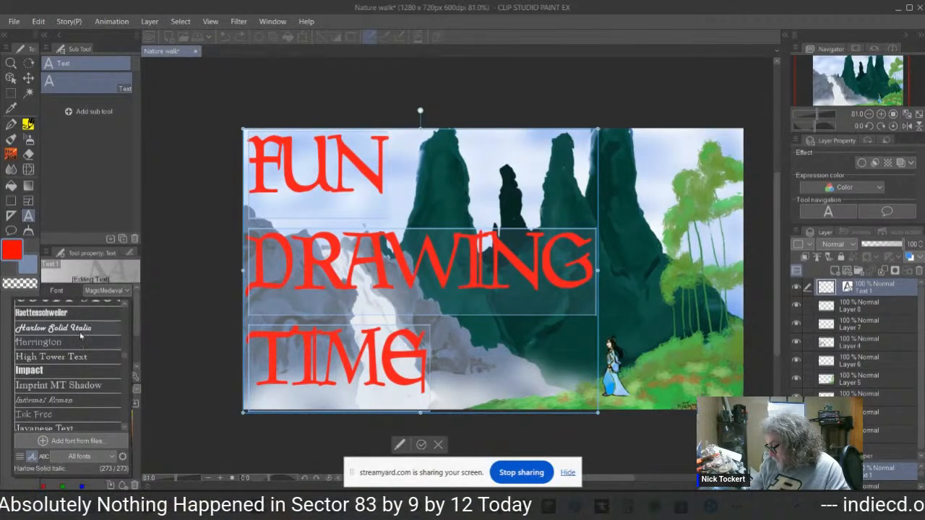
pyautogui.click(81, 329)
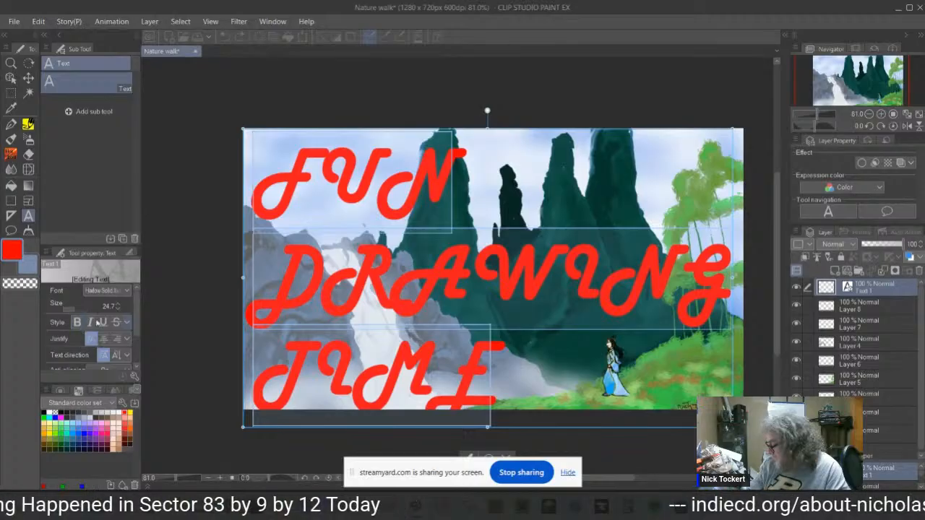
pyautogui.click(126, 290)
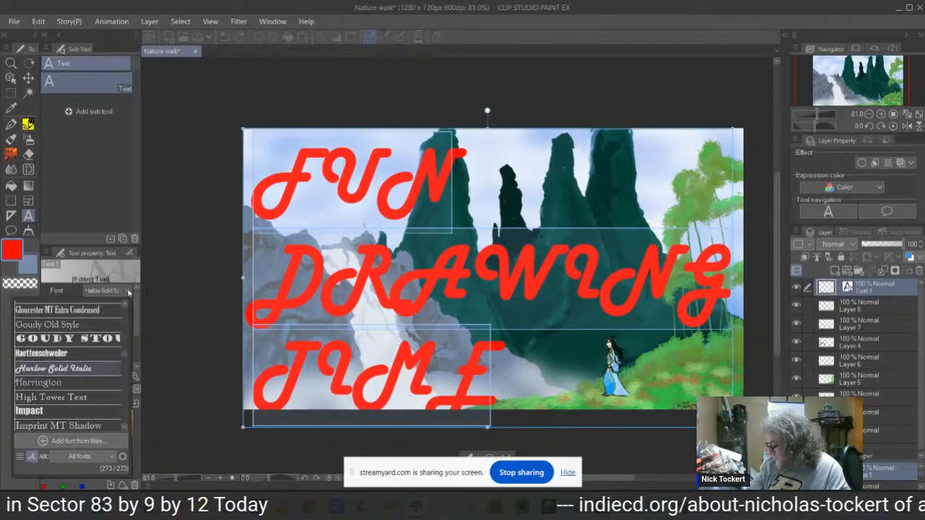
pyautogui.click(95, 338)
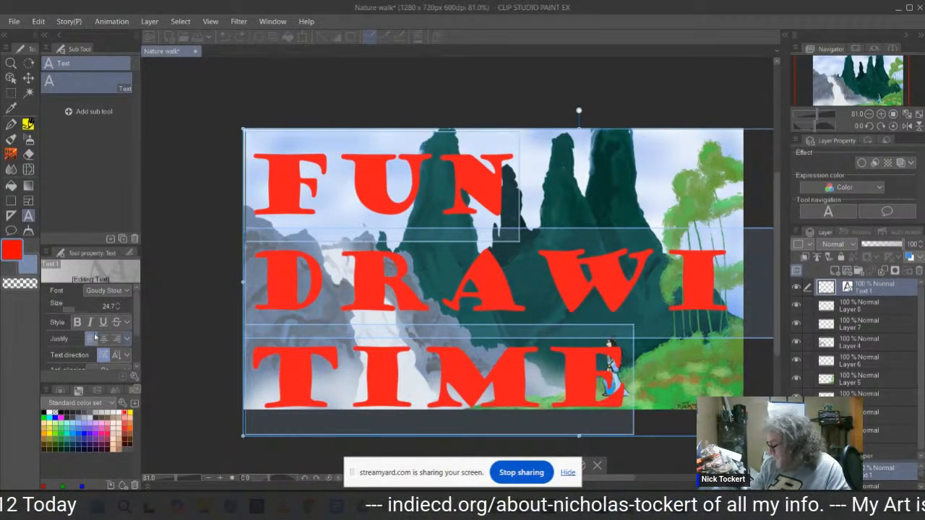
# Try the Forte font on the title.
pyautogui.click(127, 290)
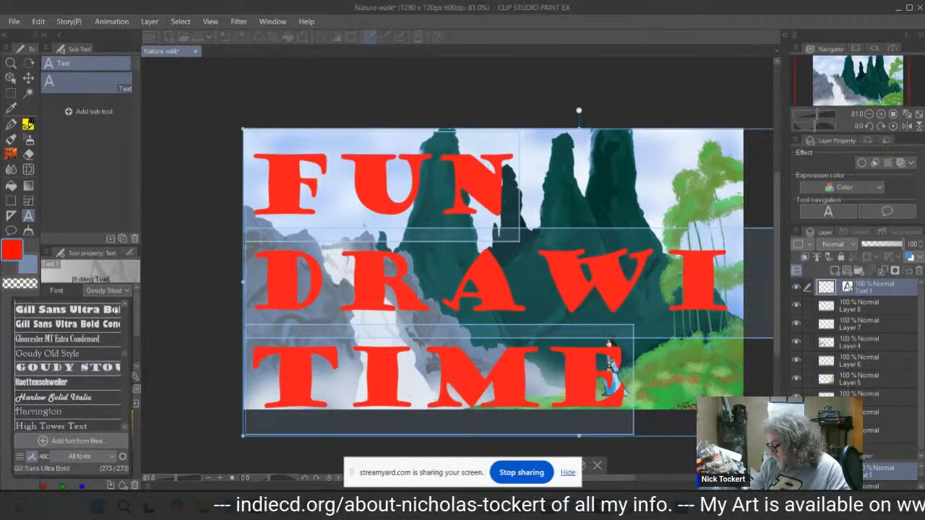
pyautogui.scroll(1, 106, 348)
pyautogui.scroll(3, 106, 348)
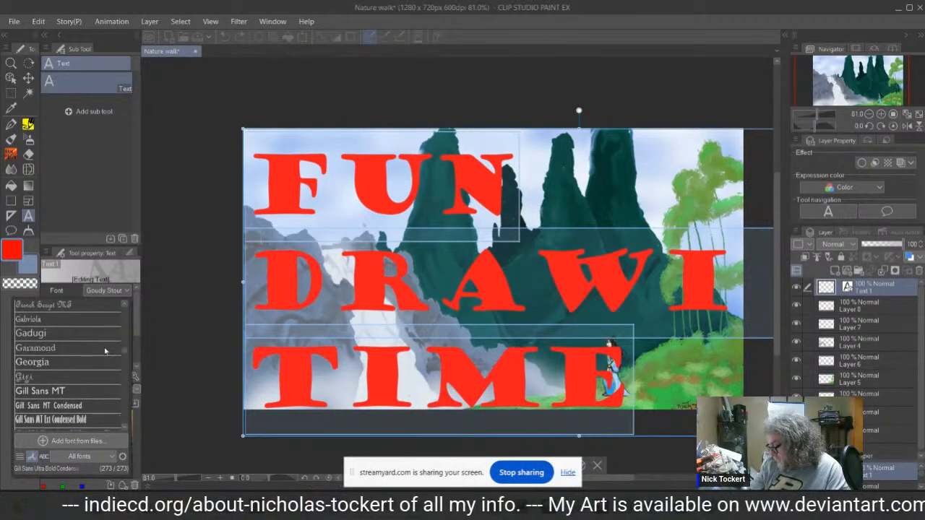
pyautogui.scroll(3, 105, 350)
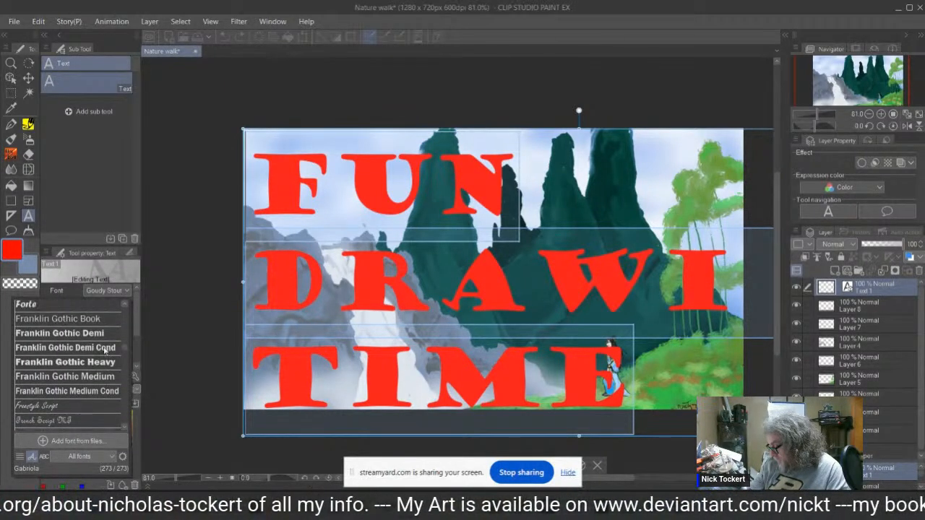
pyautogui.click(105, 348)
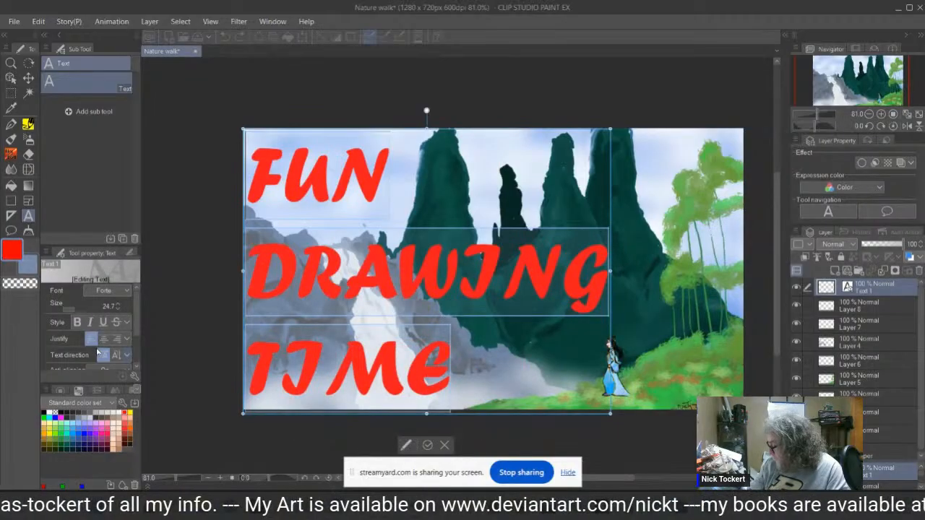
# Change the title's font to Engravers MT.
pyautogui.click(127, 291)
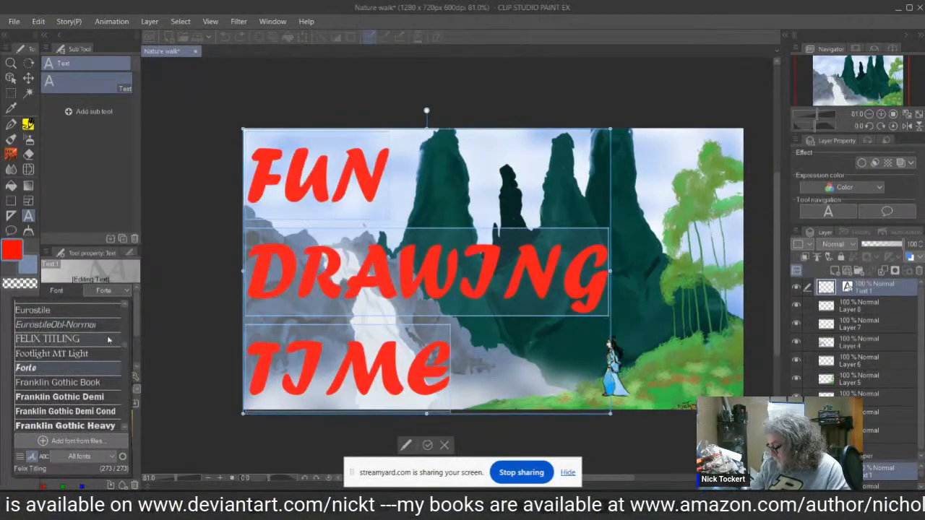
pyautogui.scroll(4, 108, 339)
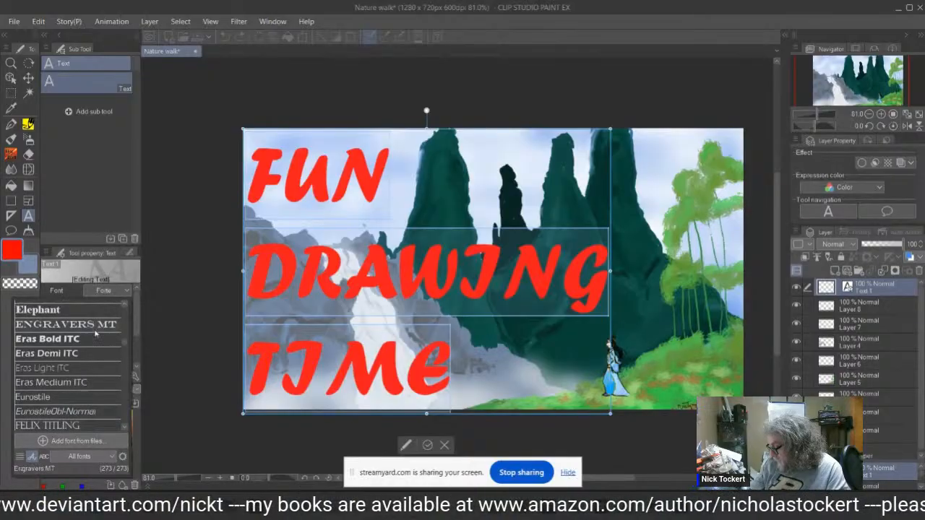
pyautogui.click(95, 330)
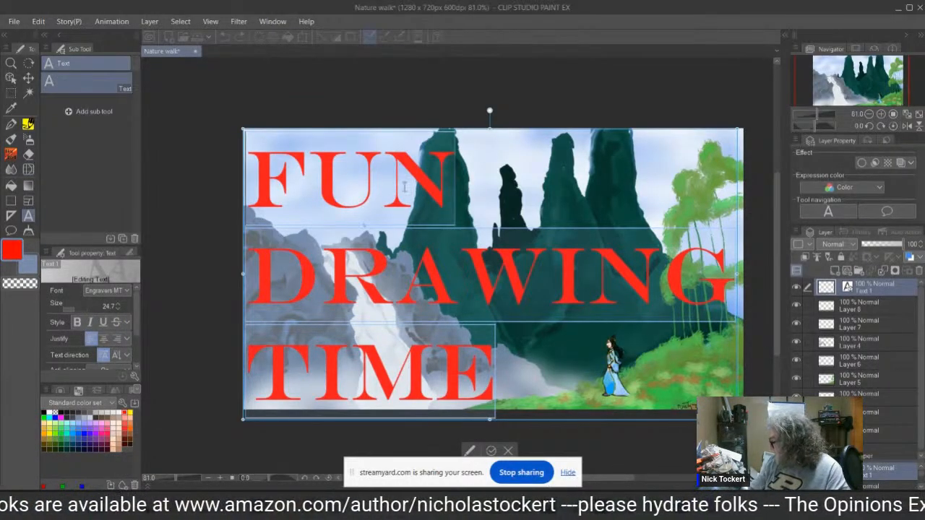
# Nudge the title slightly upward and finish the text editing by selecting Layer 8 beneath it.
pyautogui.moveTo(510, 135); pyautogui.dragTo(511, 130)
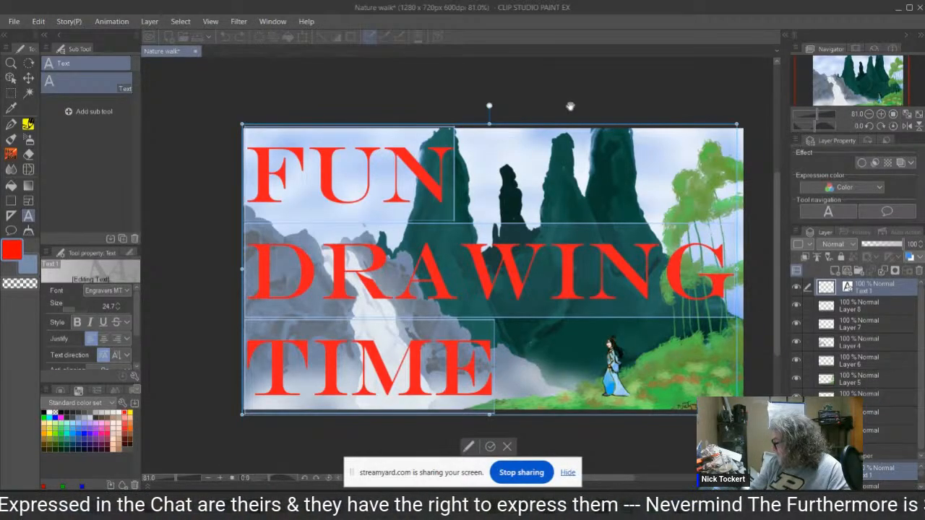
pyautogui.click(855, 307)
pyautogui.click(855, 307)
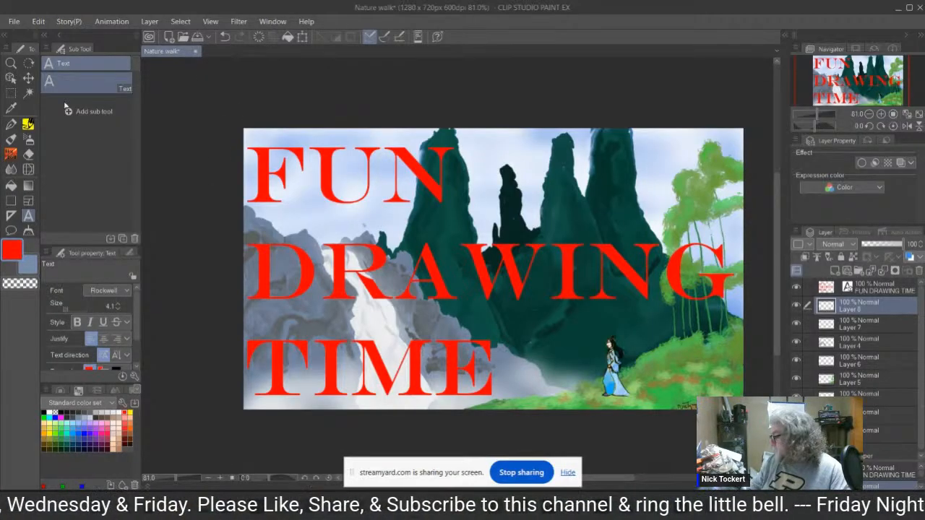
# Save the titled picture as a new Clip Studio Format file named "FUN DRAWING TIME" in Downloads.
pyautogui.click(14, 21)
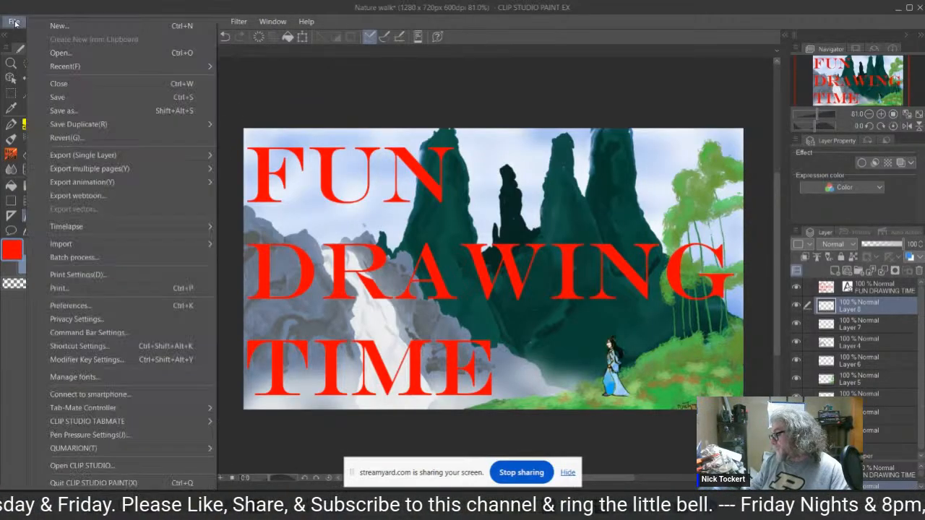
pyautogui.click(101, 111)
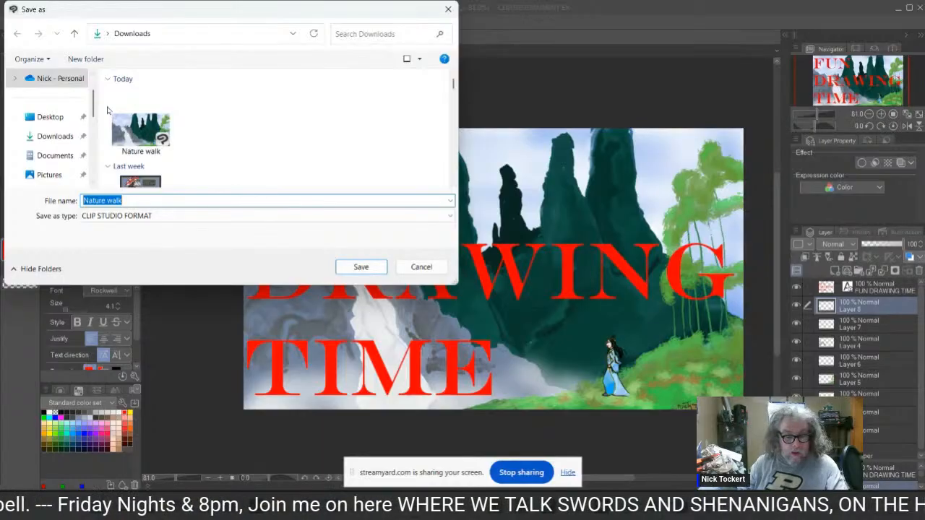
pyautogui.write('f')
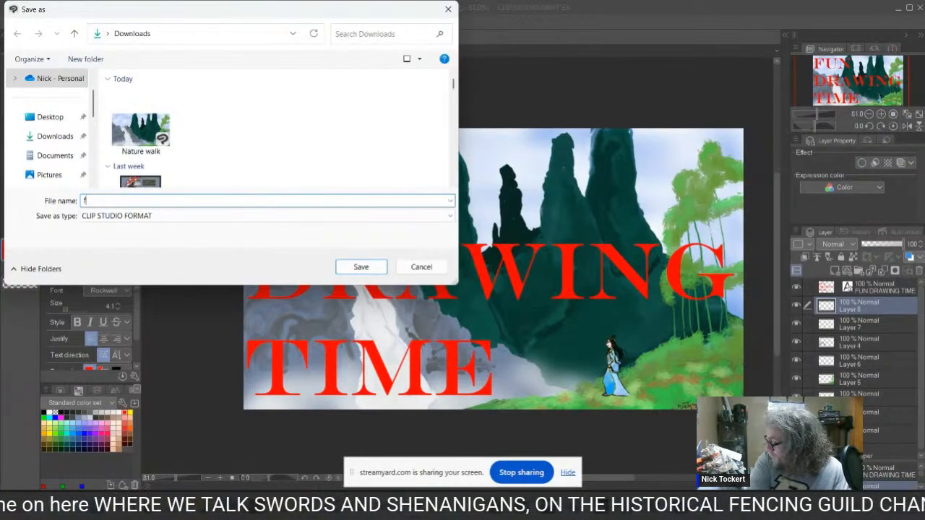
pyautogui.write('UFUN')
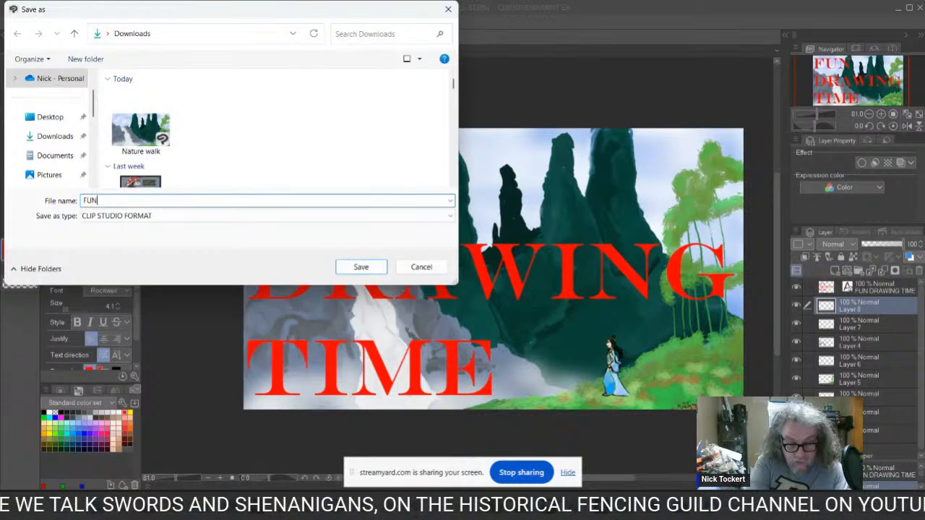
pyautogui.write('NG TIME')
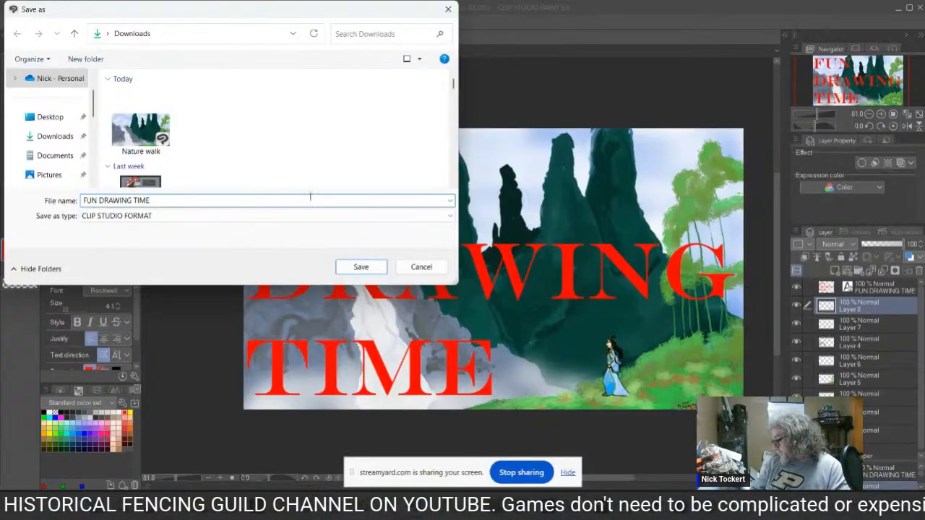
pyautogui.click(368, 269)
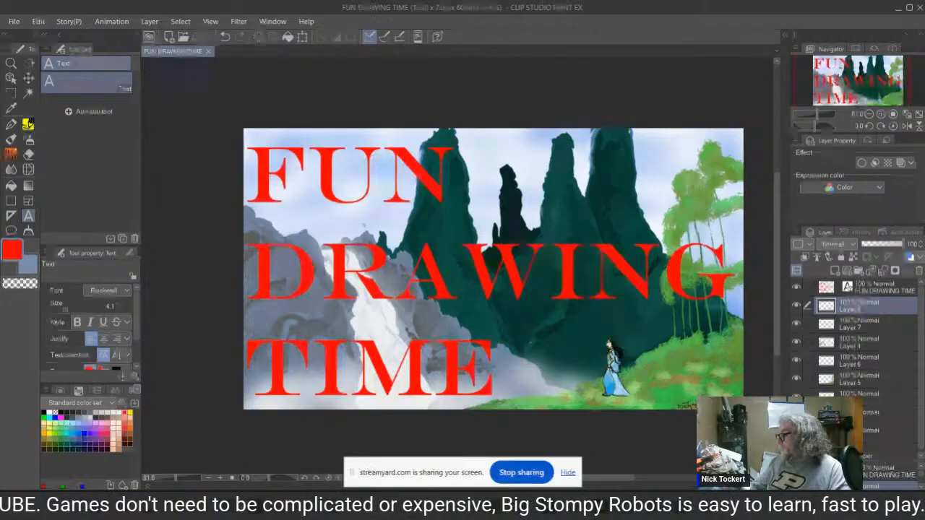
# Export the picture as a single-layer PNG named "FUN DRAWING TIME" to Downloads, accepting the default export settings and preview.
pyautogui.click(12, 22)
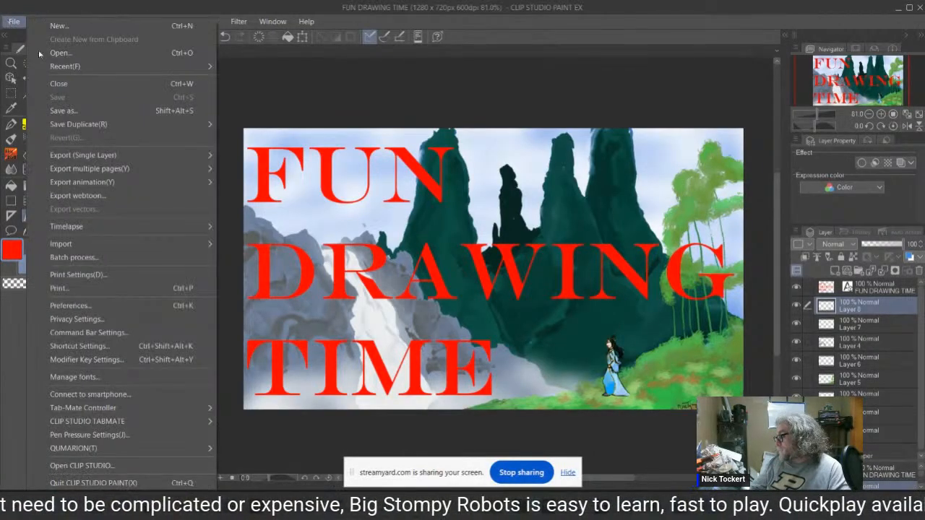
pyautogui.moveTo(128, 156)
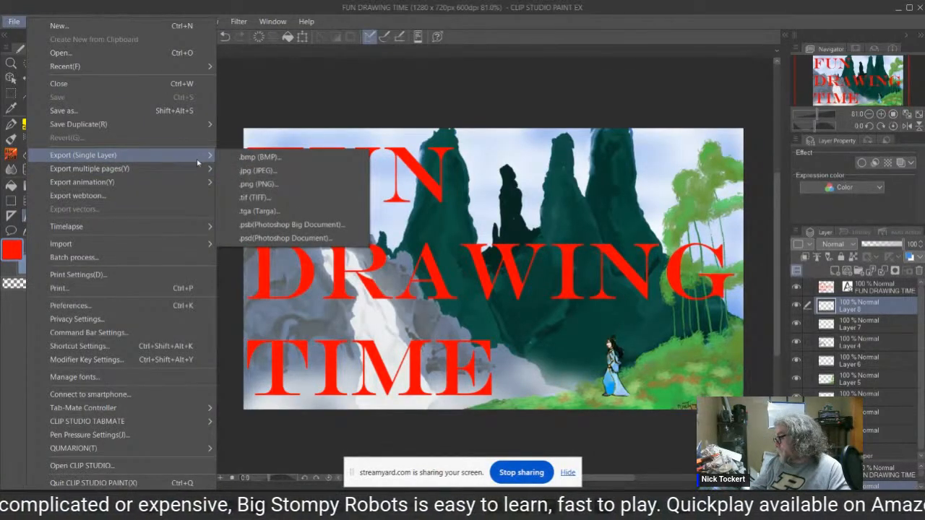
pyautogui.click(231, 184)
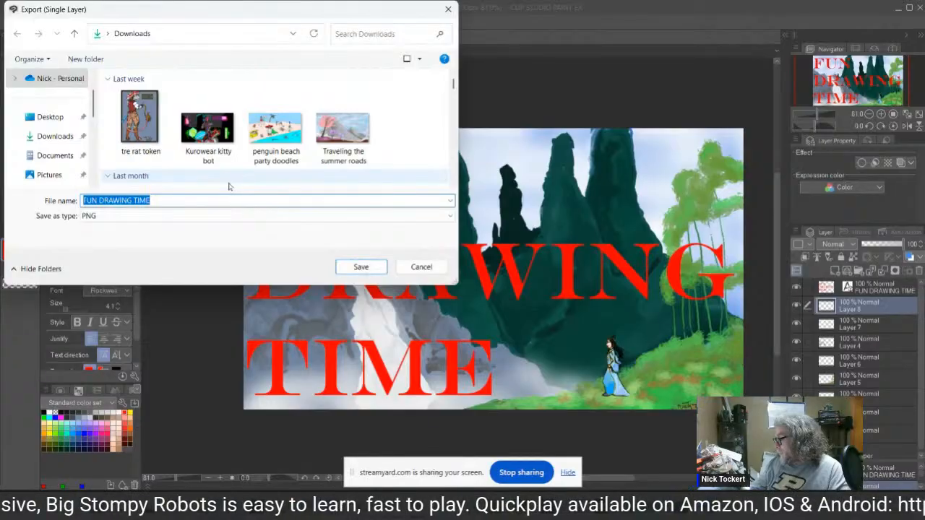
pyautogui.click(361, 267)
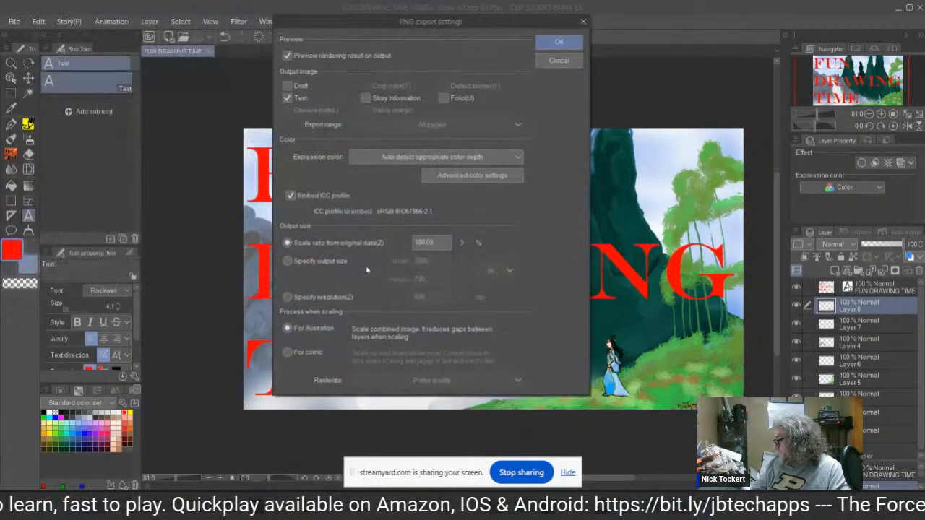
pyautogui.click(558, 44)
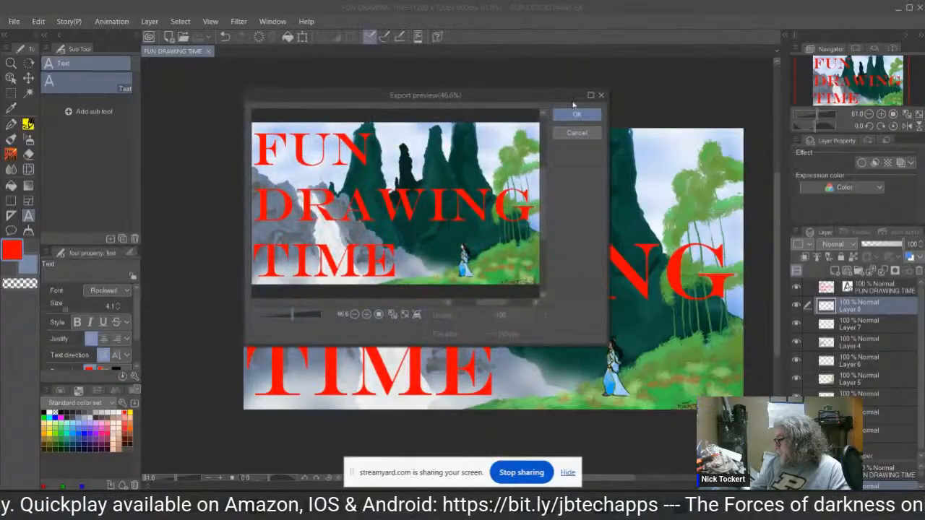
pyautogui.click(568, 109)
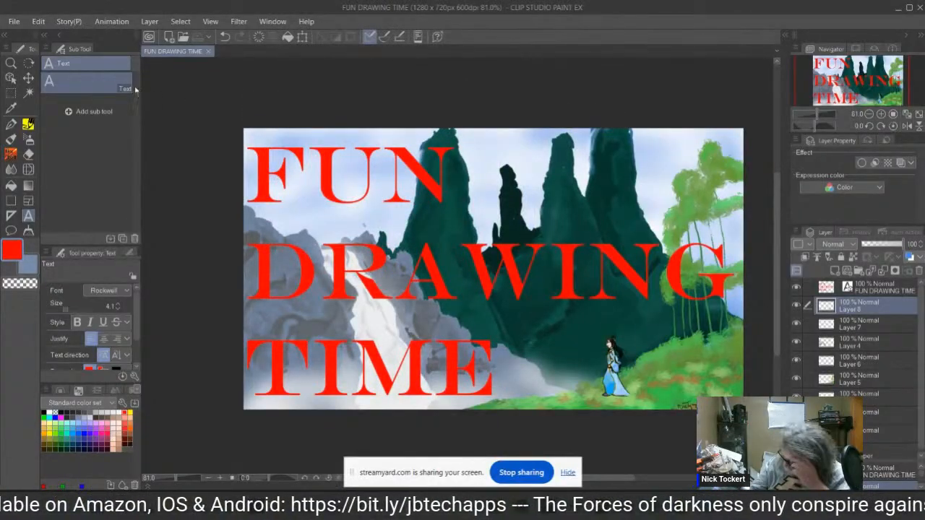